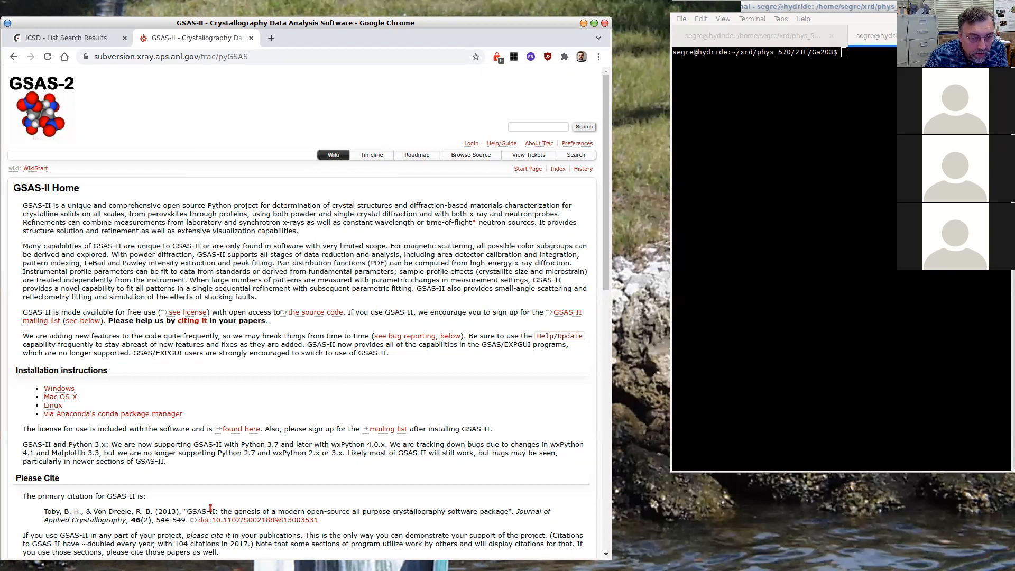
drag(188, 511, 205, 513)
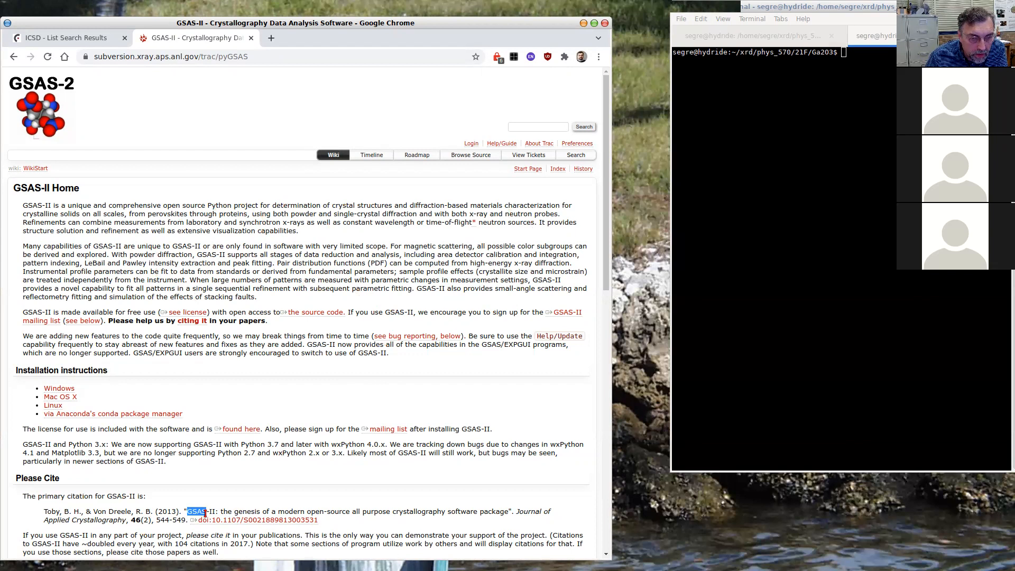
click(236, 501)
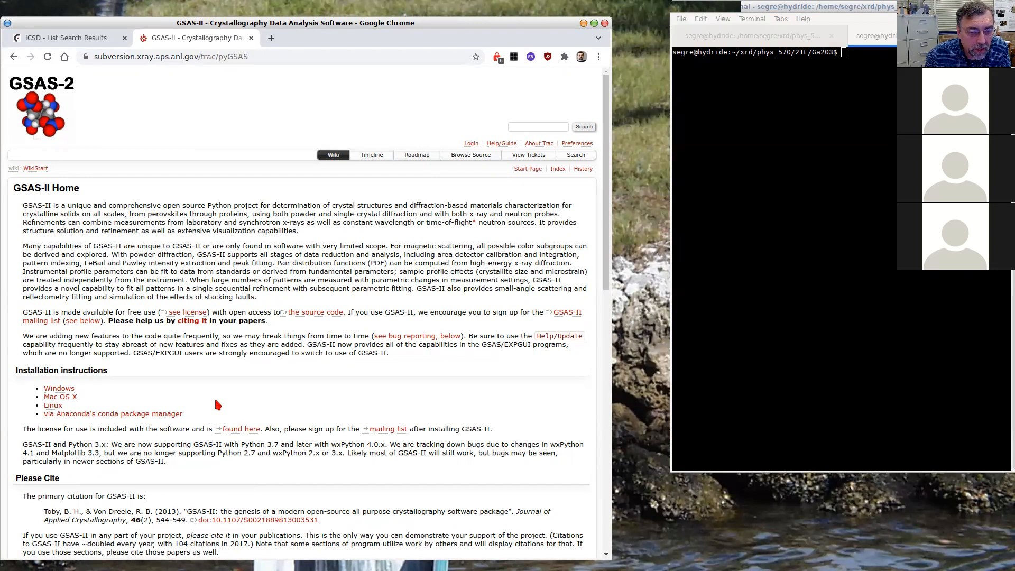
scroll(217, 401, down, 1)
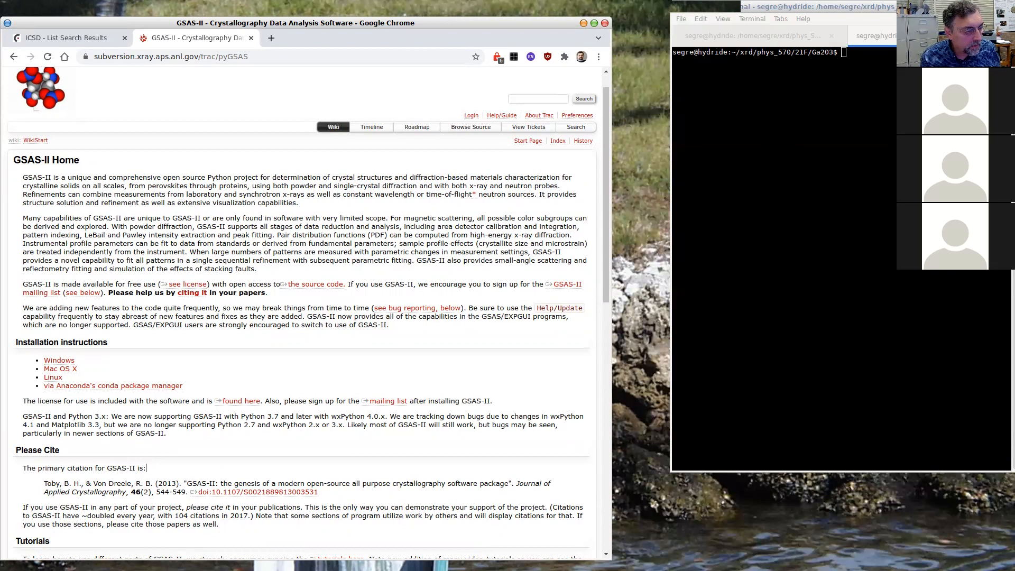
Switch to the first terminal session, move up one directory from Ga2O3 and list the contents of 21F
click(811, 118)
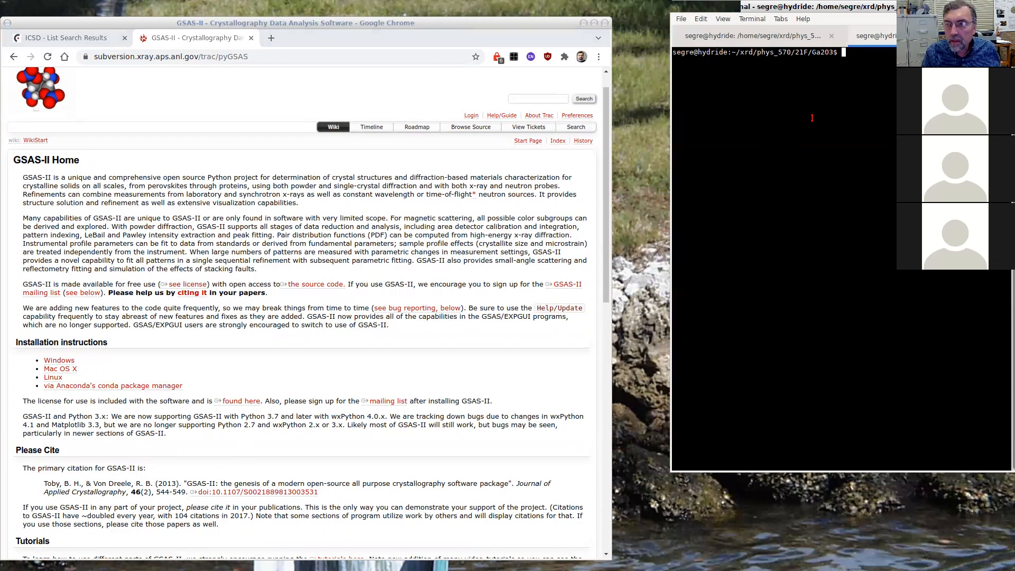
click(781, 36)
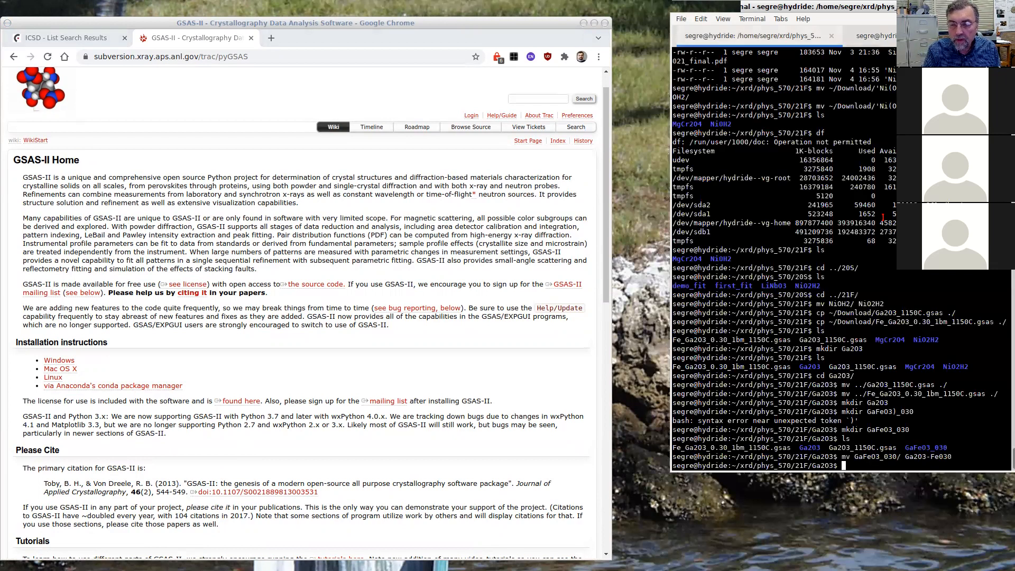
text(cd ../)
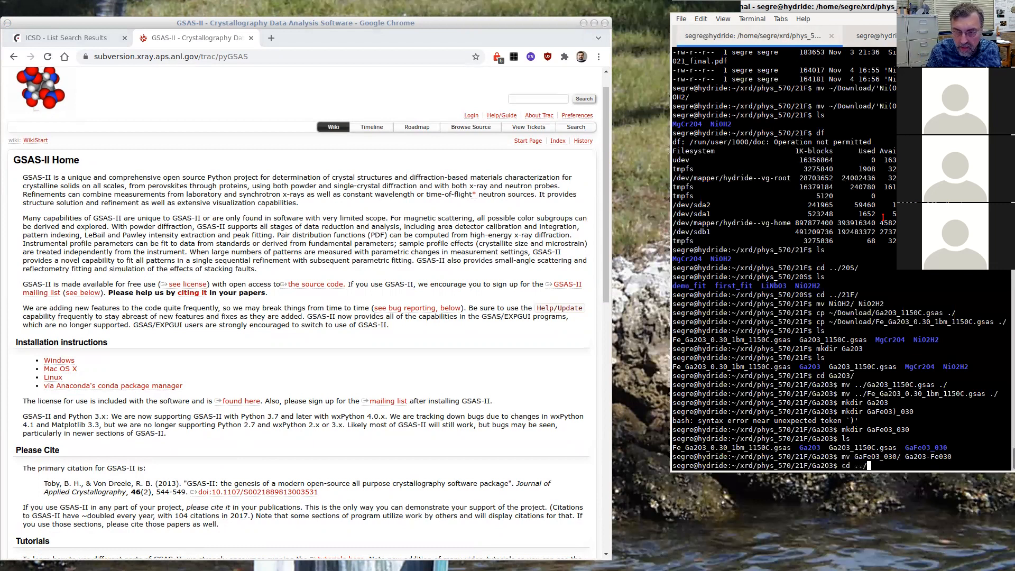
key(Return)
text(ls)
key(Return)
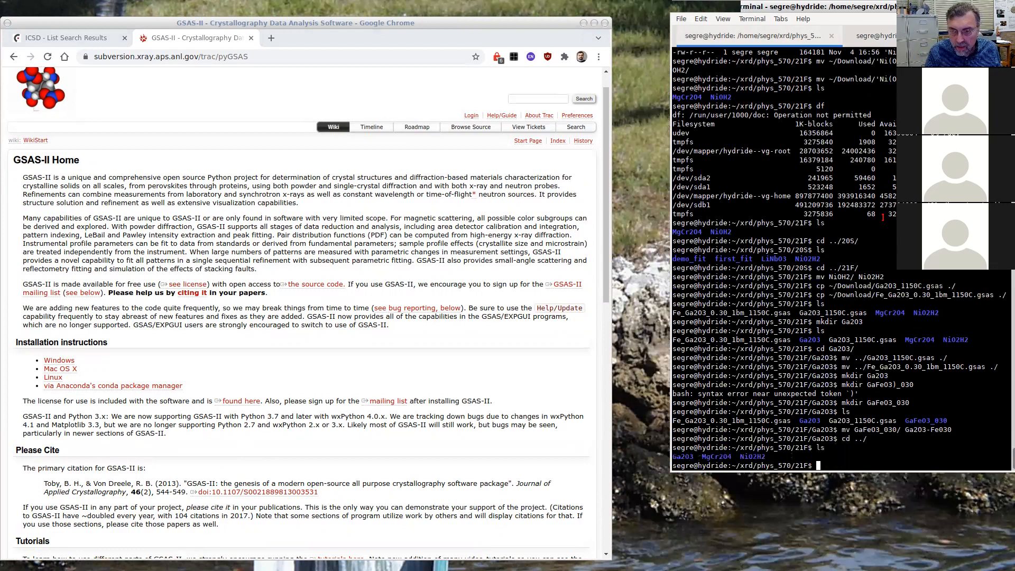
Change into the MgCr2O4 directory and list its contents
double_click(719, 457)
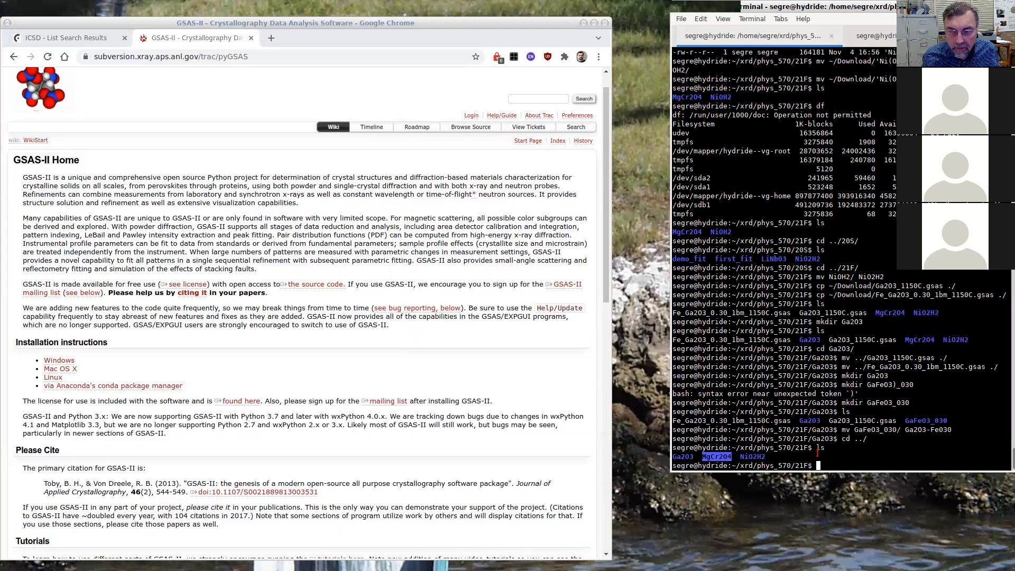
text(cd)
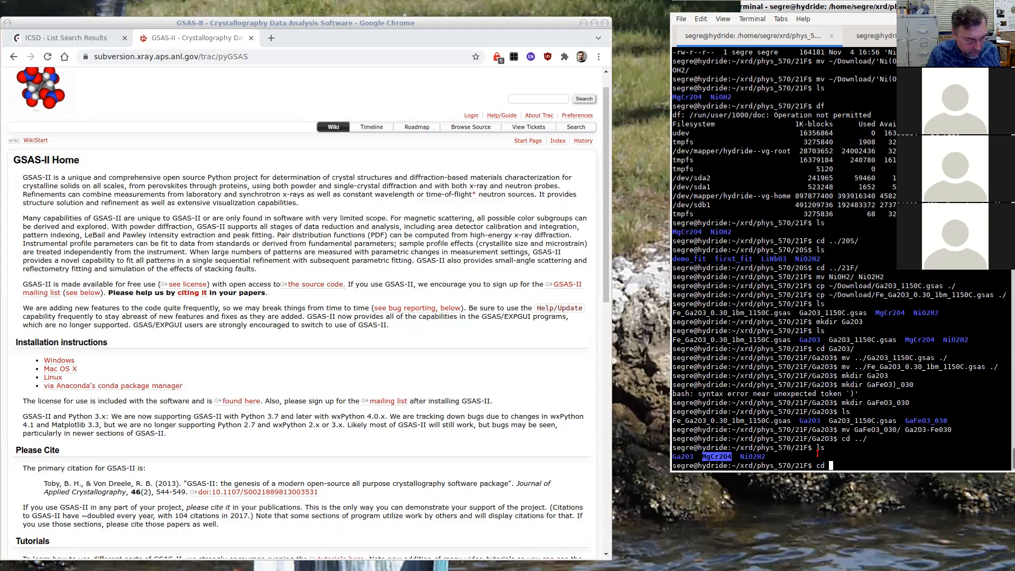
middle_click(819, 465)
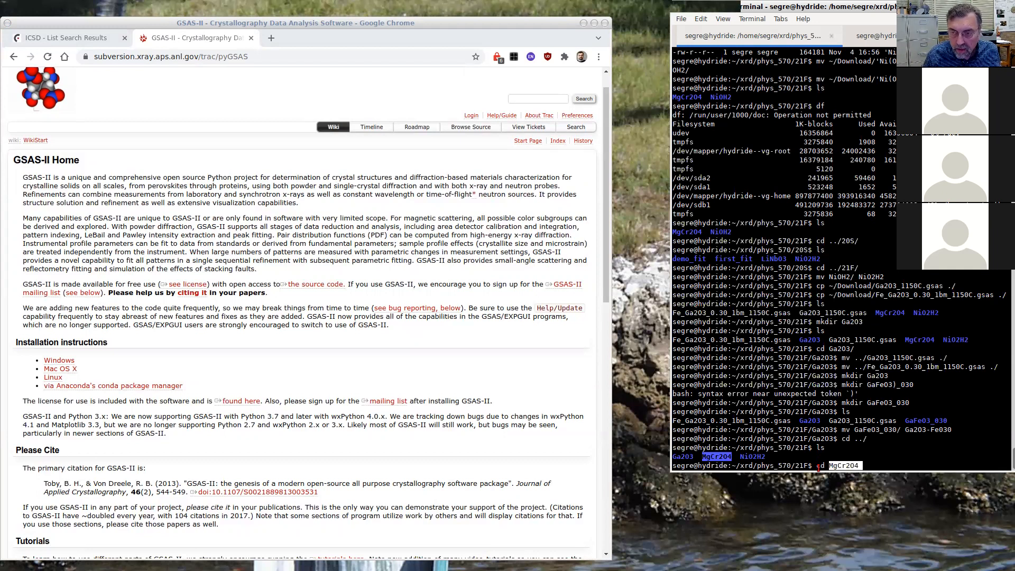
key(Return)
text(ls)
key(Return)
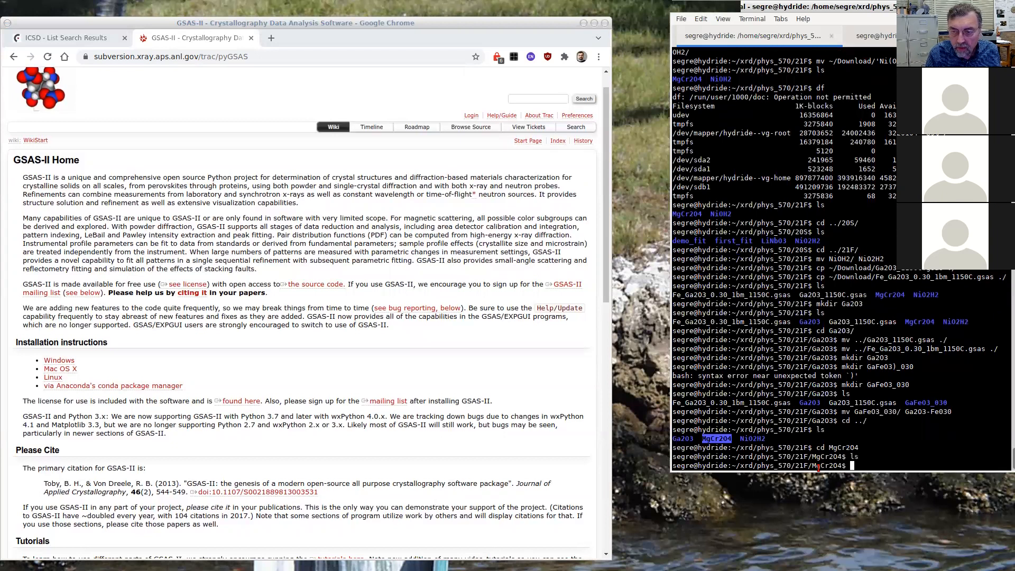
Move up two directory levels with cd ../../ and list the files in phys_570
text(cd ../../)
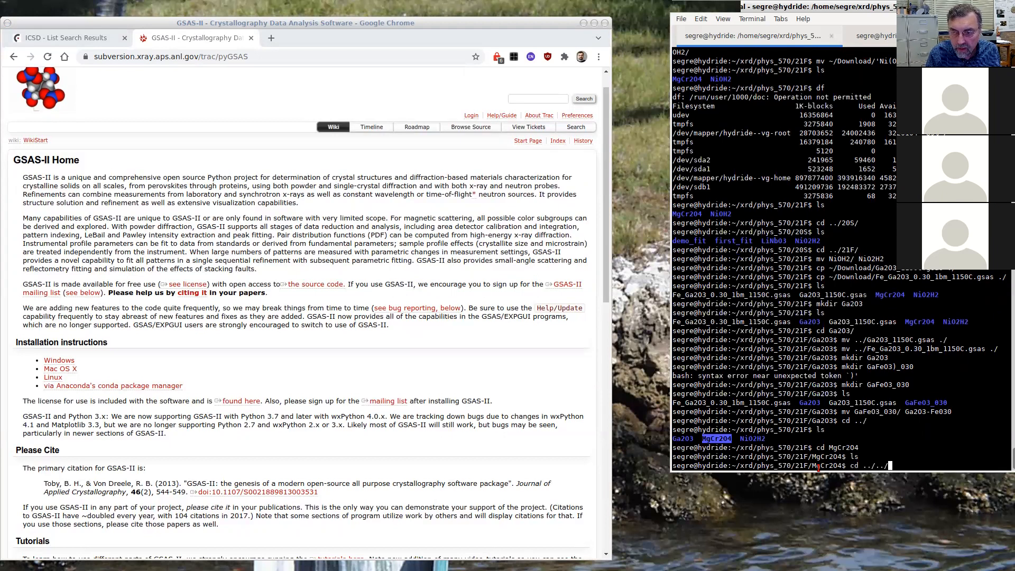
key(Return)
text(ls)
key(Return)
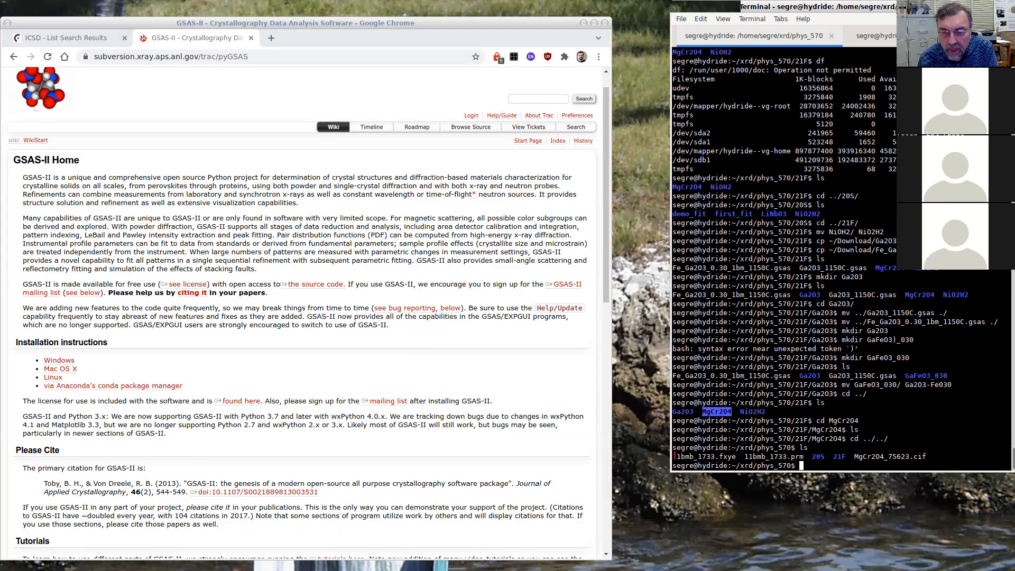
Highlight the 11bmb_1733 data and parameter files in the listing, including their fxye and prm extensions
drag(674, 456, 804, 456)
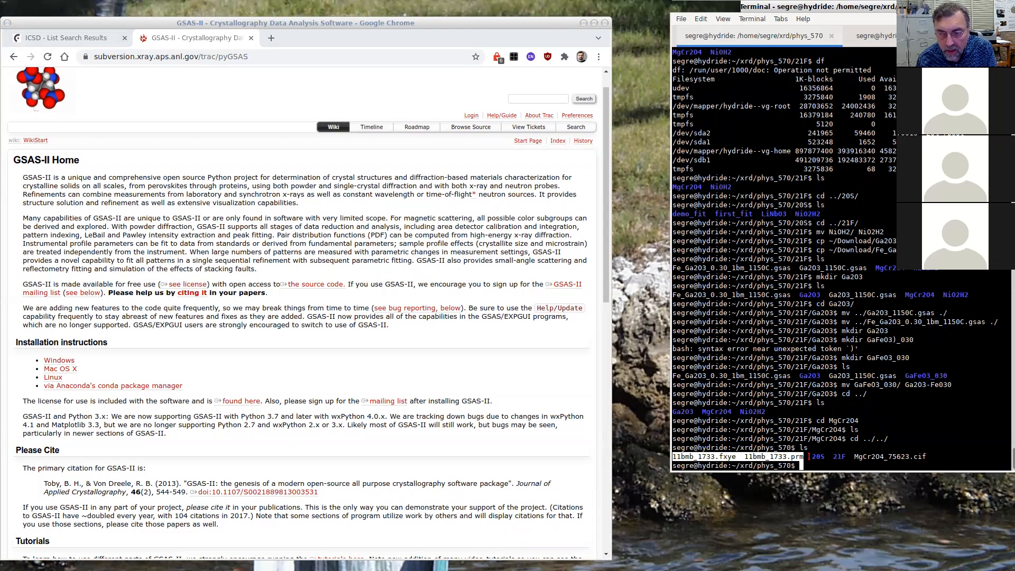
drag(719, 456, 735, 454)
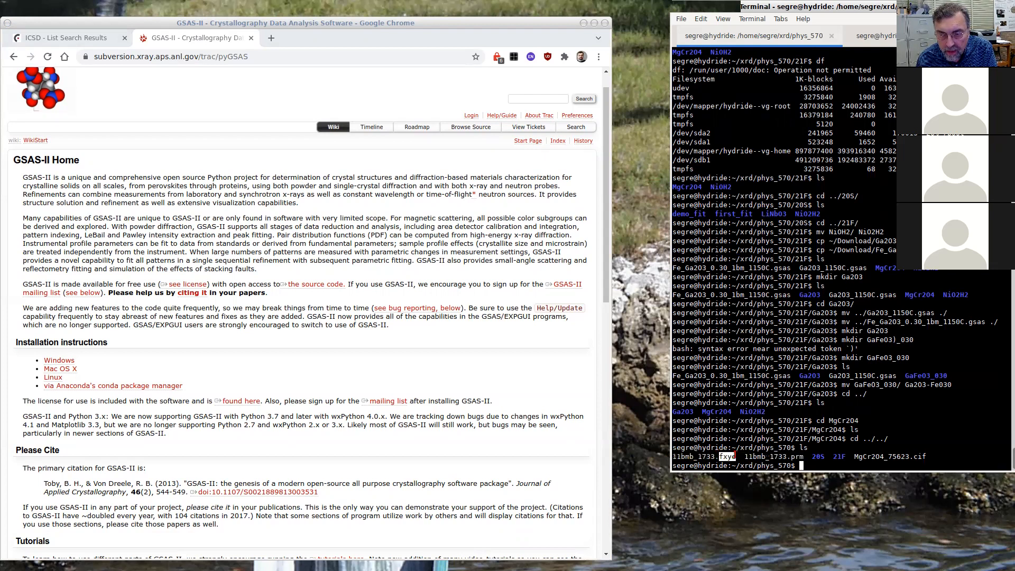
click(791, 457)
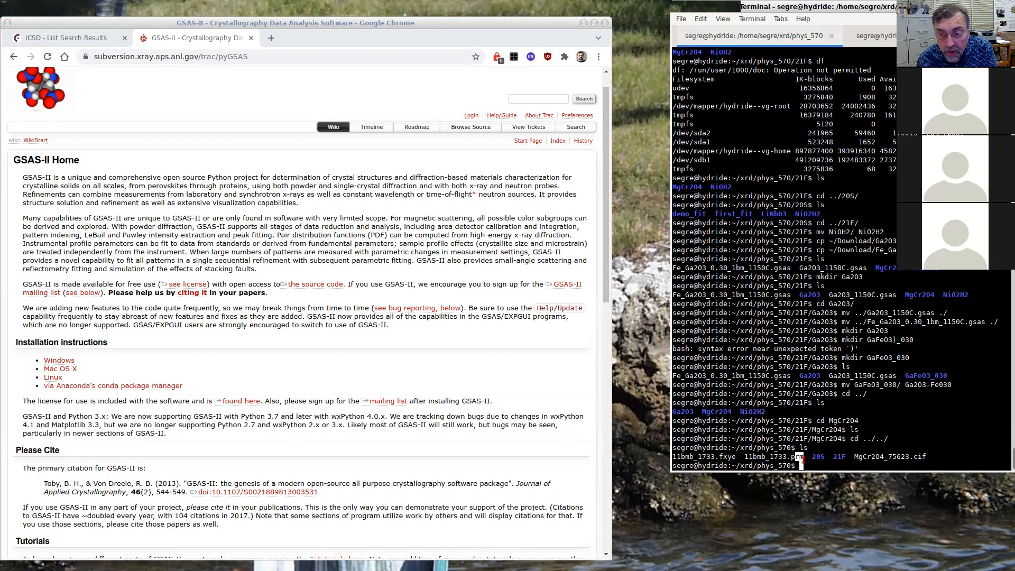
drag(790, 458, 802, 459)
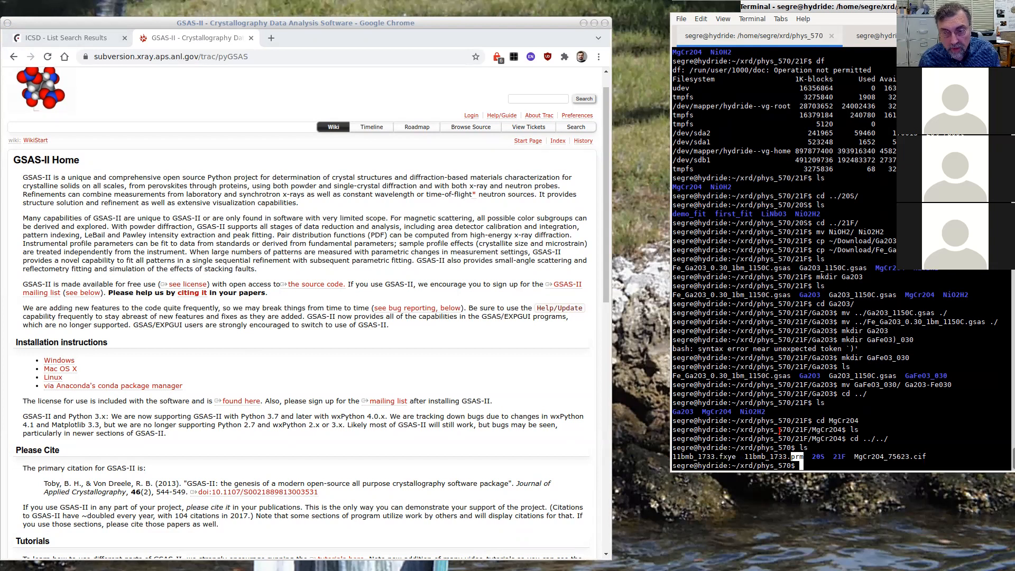
click(787, 394)
Open 11bmb_1733.fxye in the joe editor to examine the diffraction data header and data columns
text(joe)
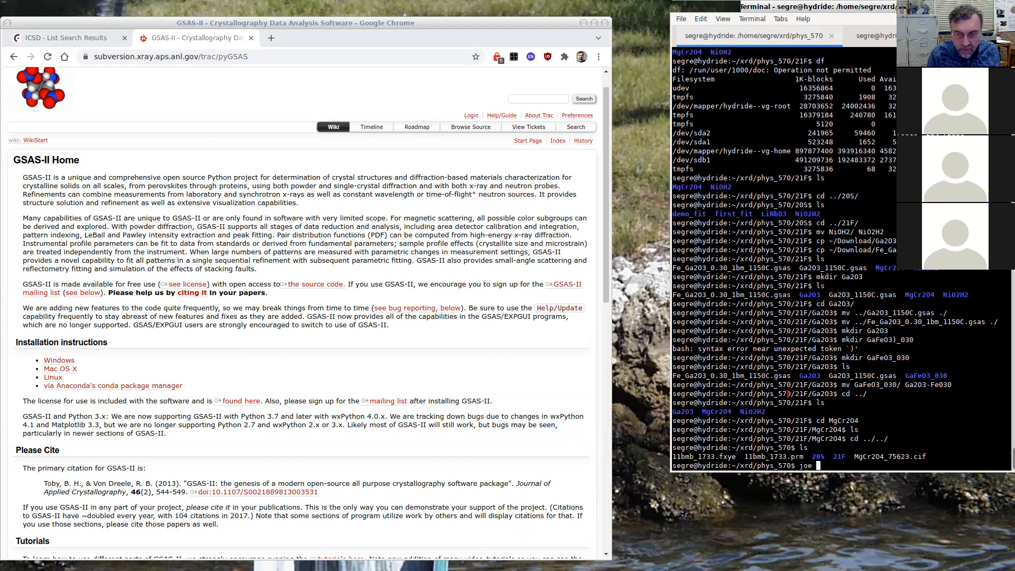
double_click(701, 456)
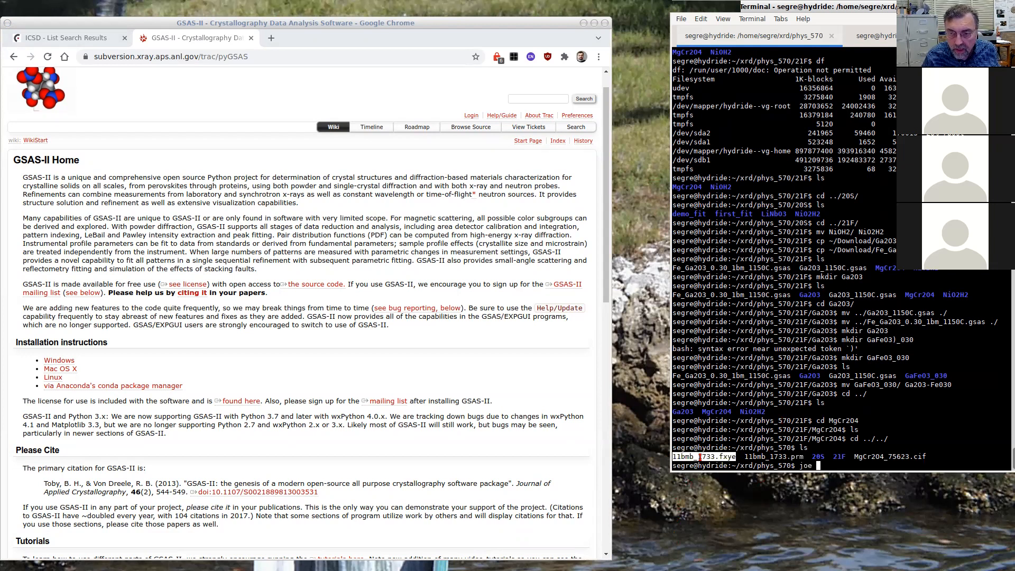
middle_click(746, 367)
key(Return)
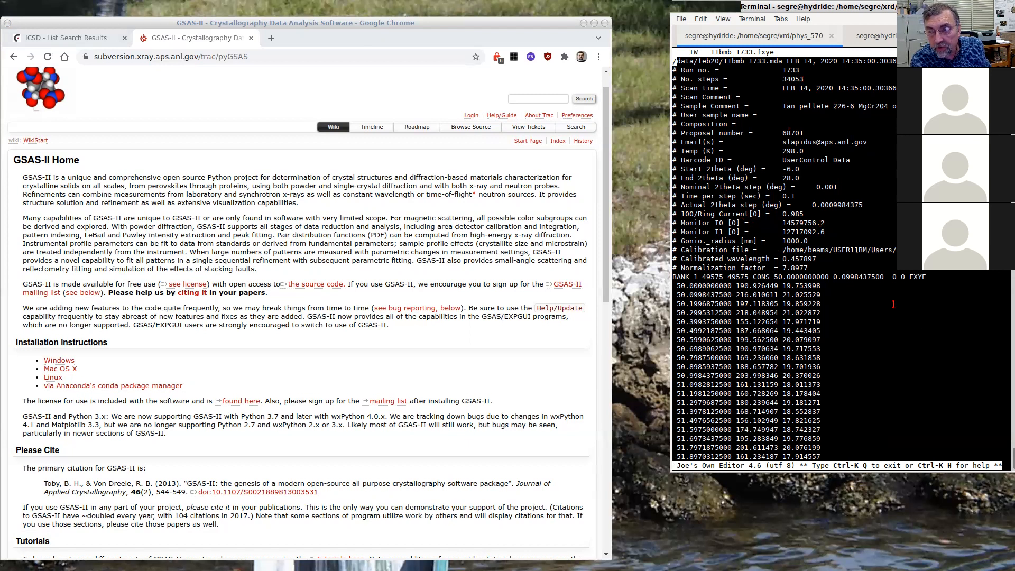
Exit the data file and open the instrument parameter file 11bmb_1733.prm in joe
key(ctrl+k)
key(x)
key(Up)
key(BackSpace)
key(BackSpace)
key(BackSpace)
key(BackSpace)
text(prm)
key(Return)
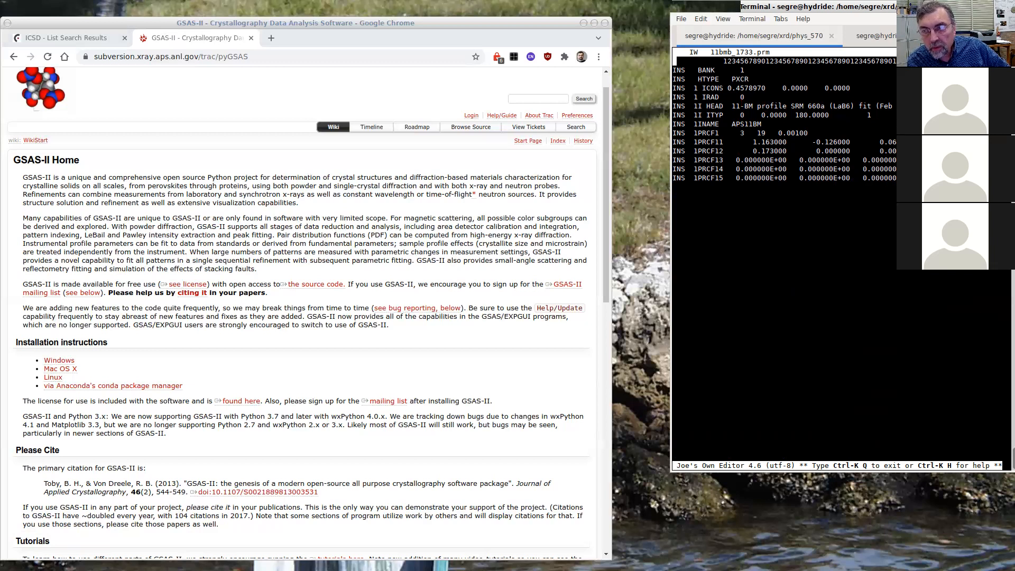
Highlight the LaB6 standard in the parameter file's header line, then exit the editor
drag(835, 105, 852, 106)
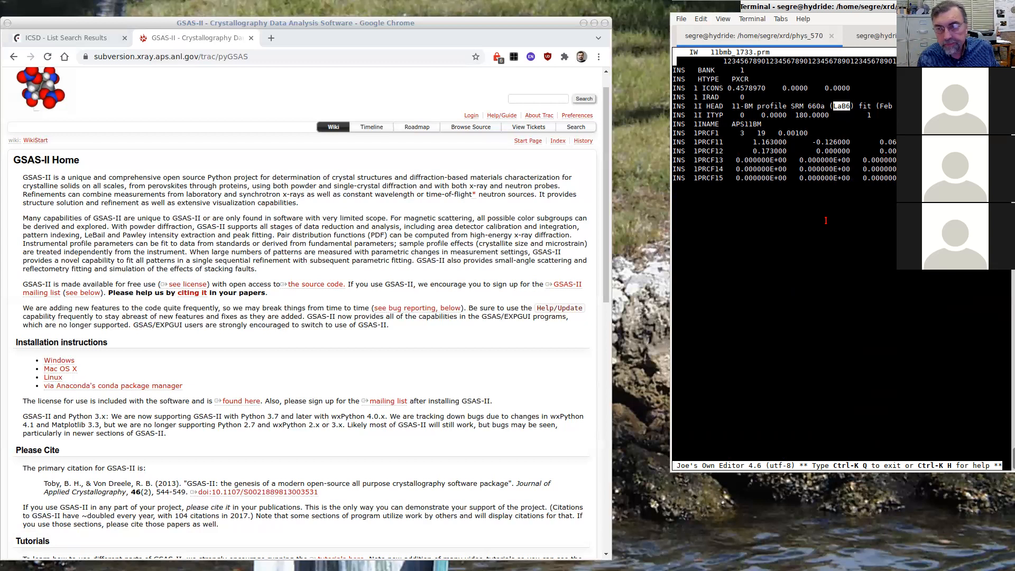
key(ctrl+k)
key(x)
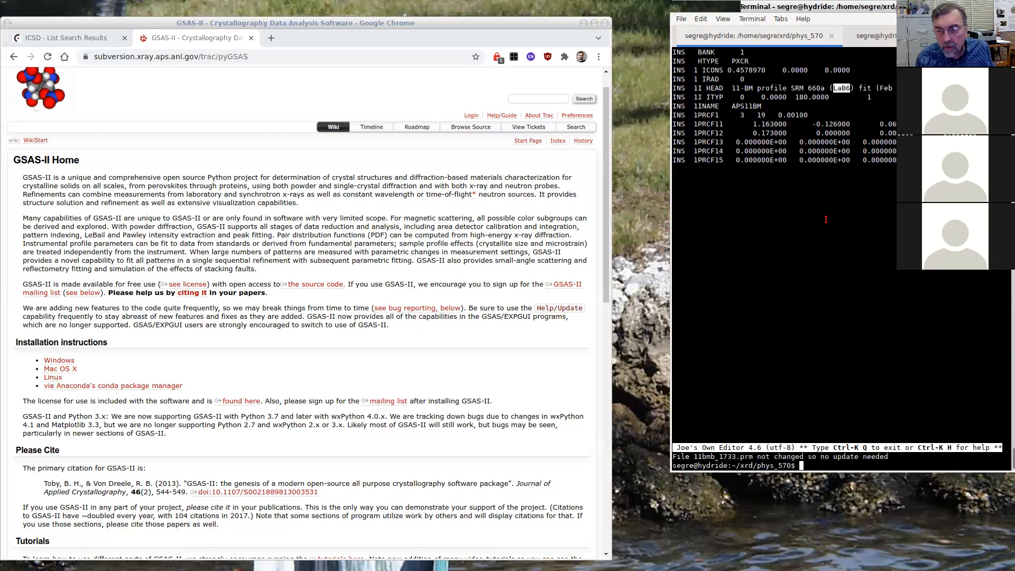
click(796, 290)
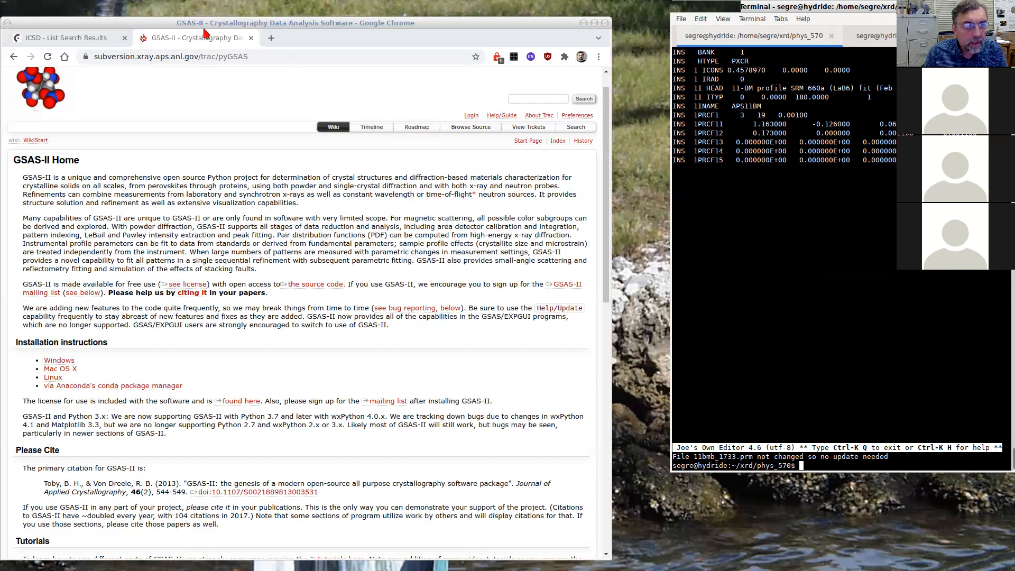
Switch to the ICSD search results in the browser and return to the Chemistry Search form
click(62, 42)
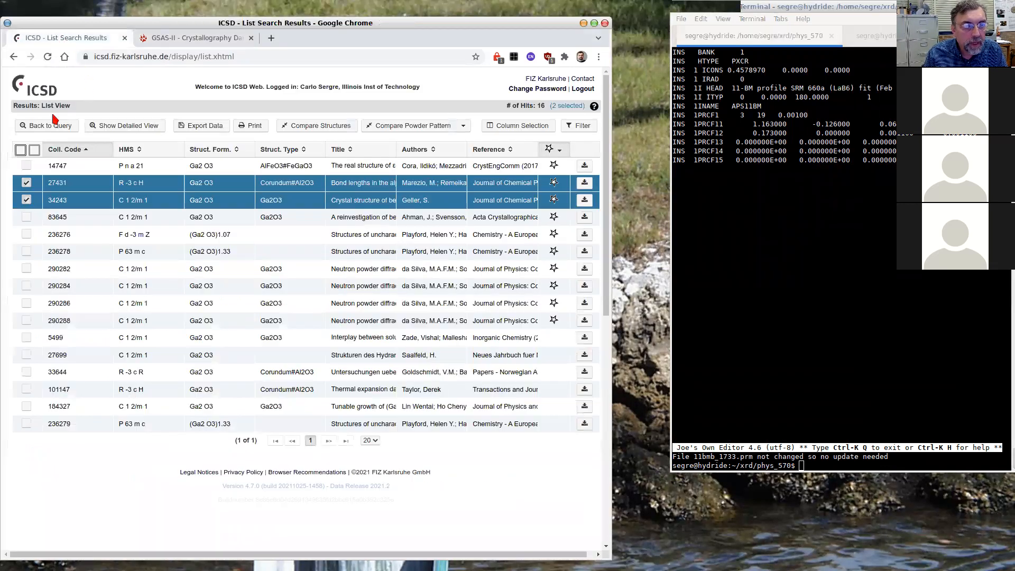
click(47, 127)
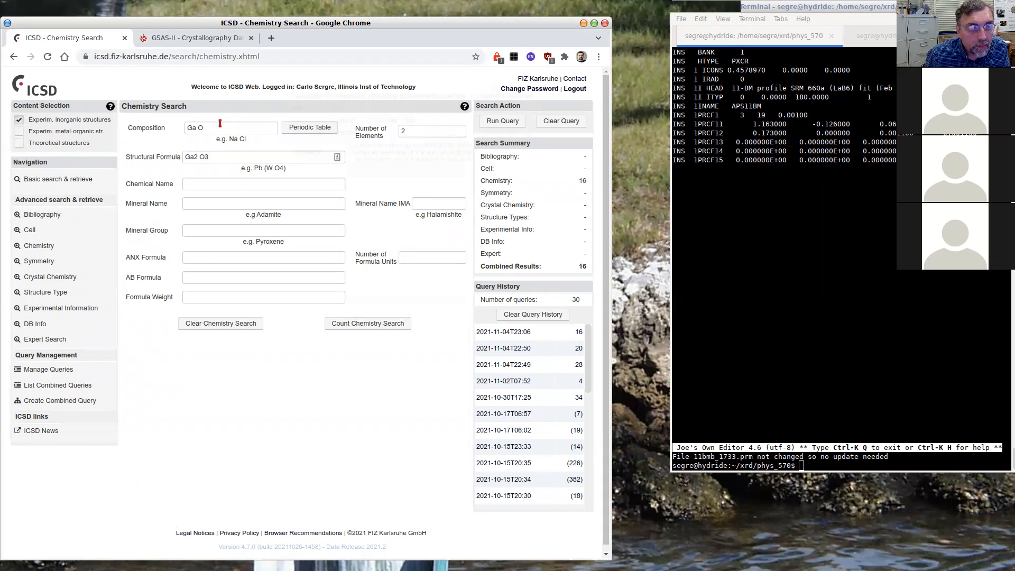
click(175, 130)
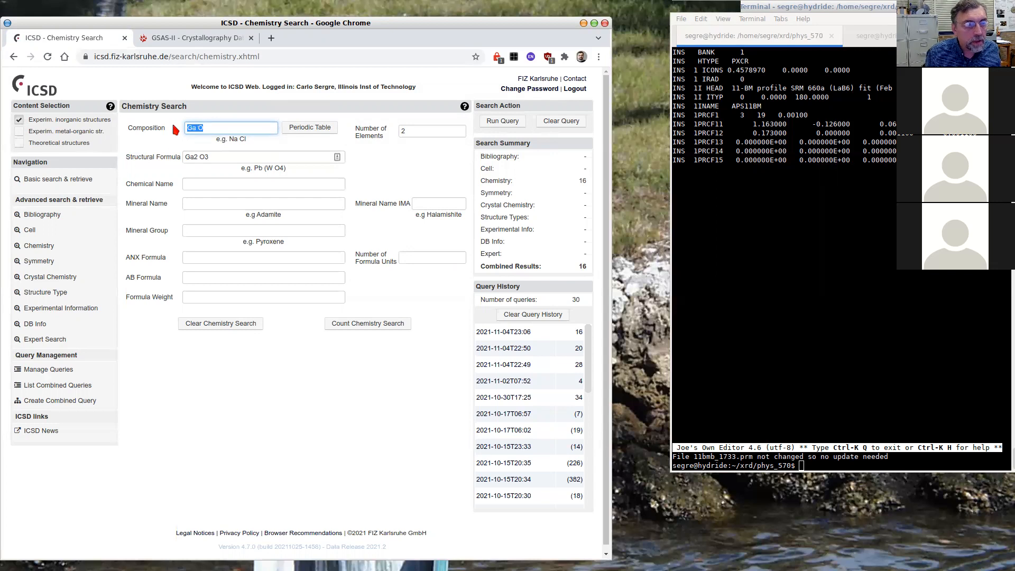
click(41, 250)
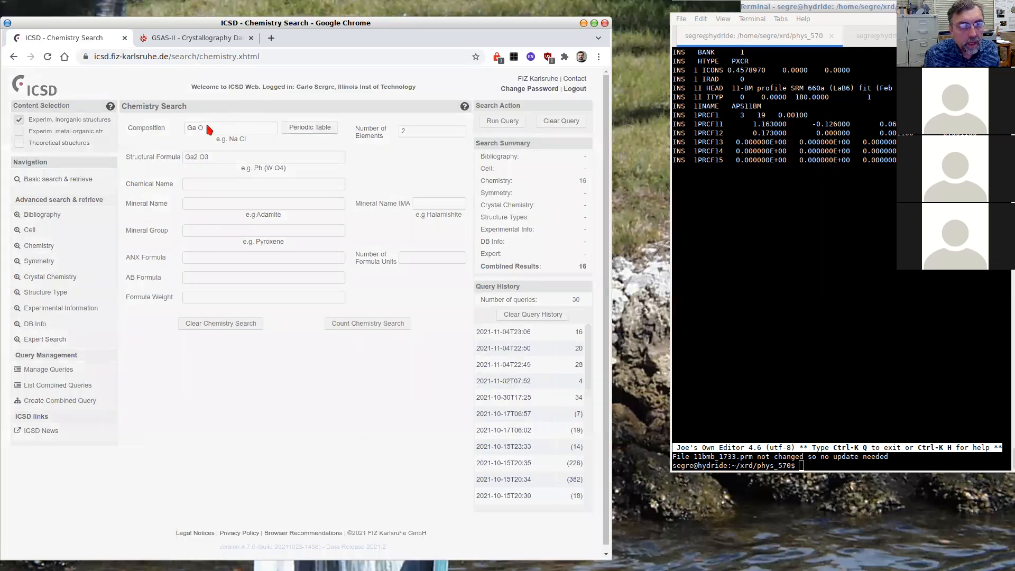
Set the search composition to Mg Cr O and the number of elements to 3
click(176, 131)
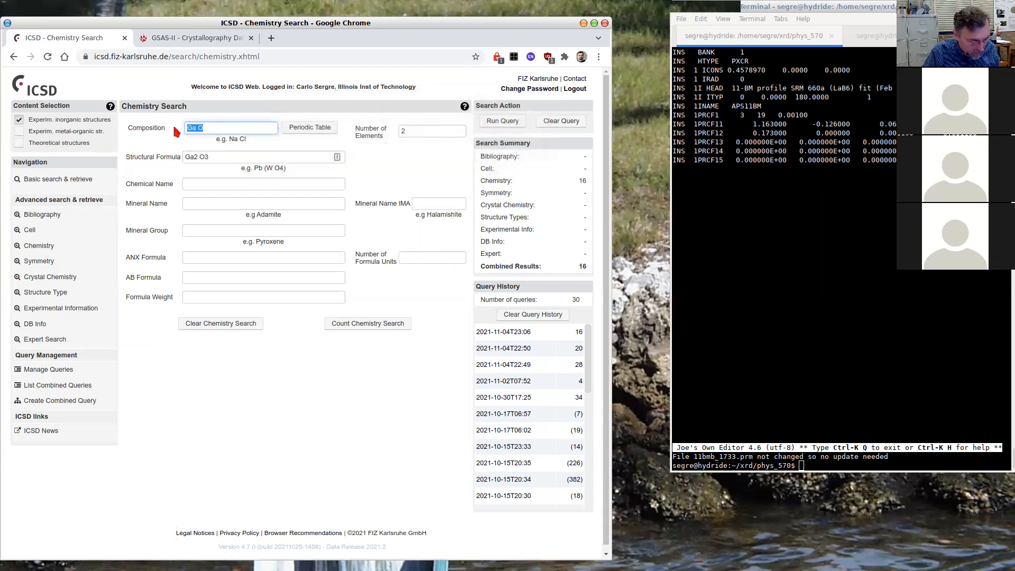
text(Mg Cr O)
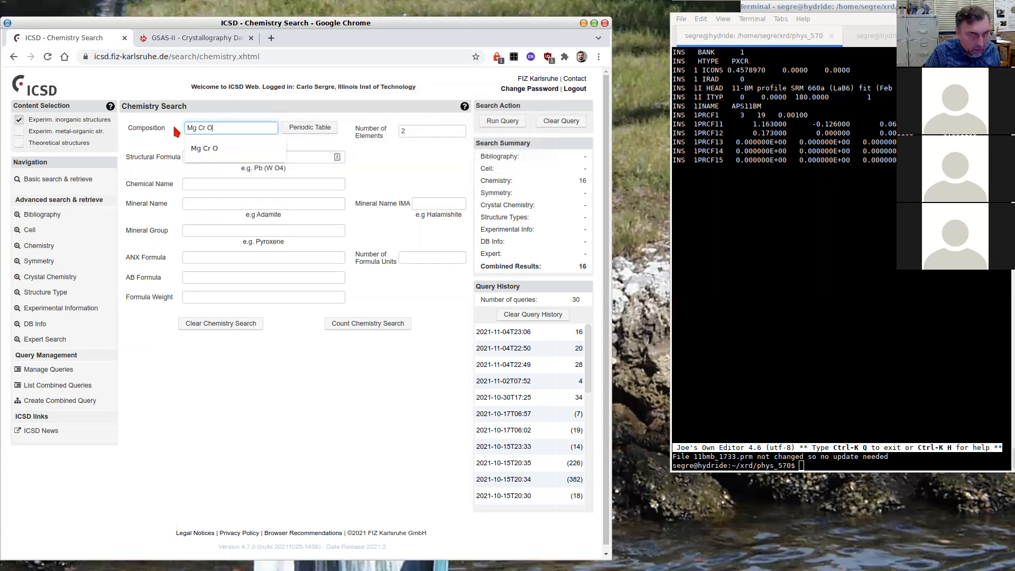
key(Escape)
key(Tab)
key(Tab)
text(3)
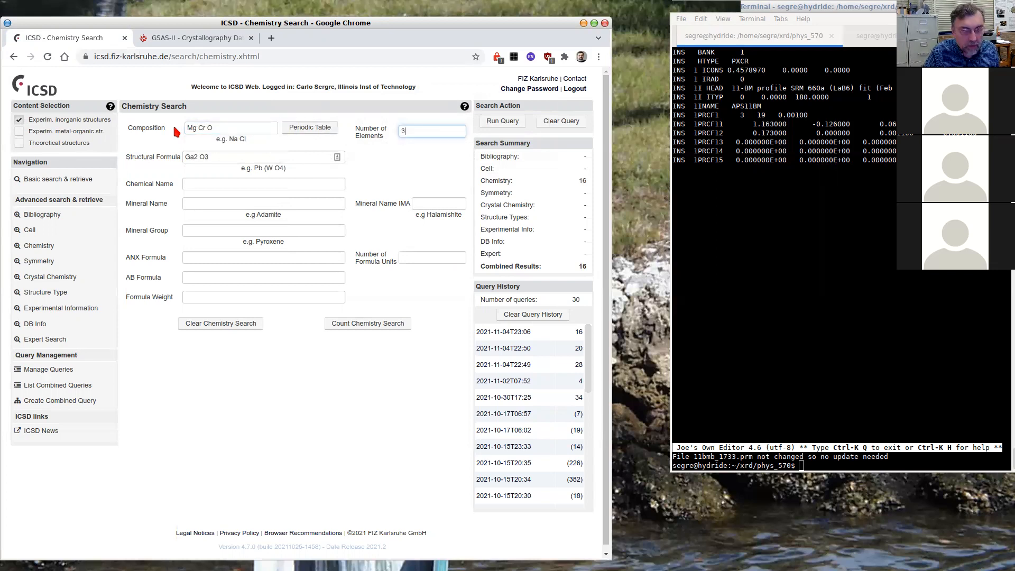
Set the structural formula to Mg Cr2 O4 and run the query
key(Tab)
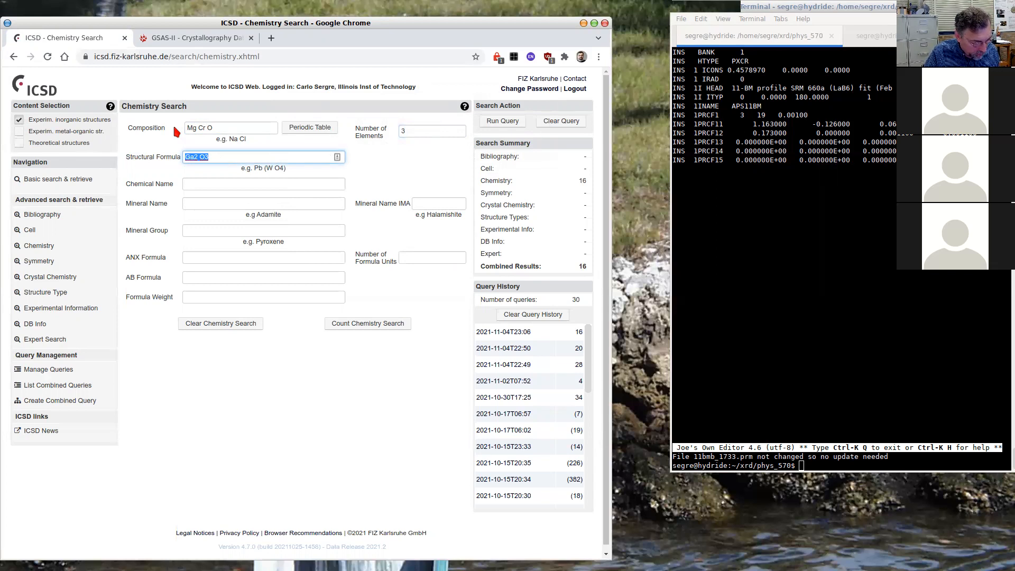
text(Mg)
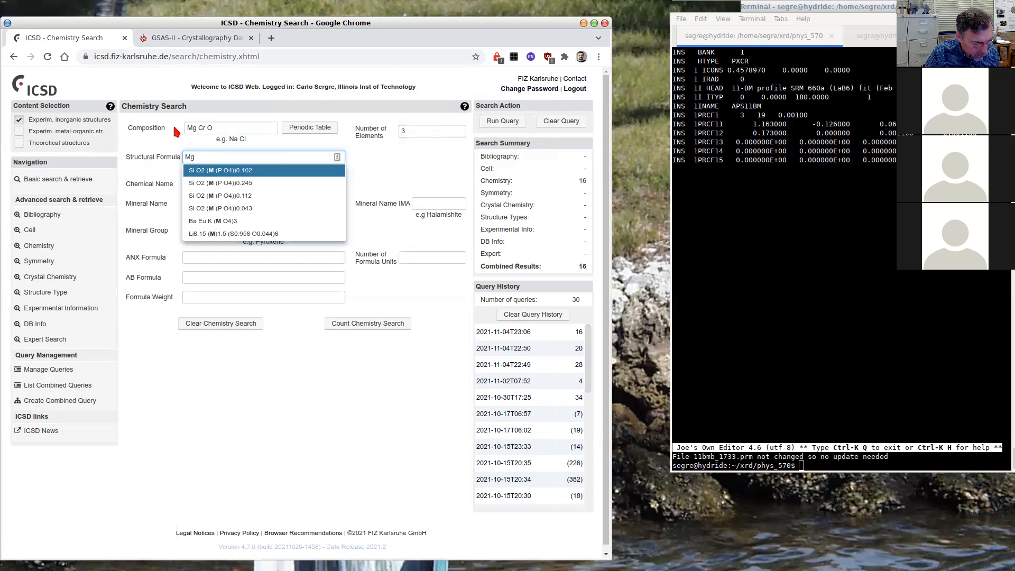
text( Cr2 O4)
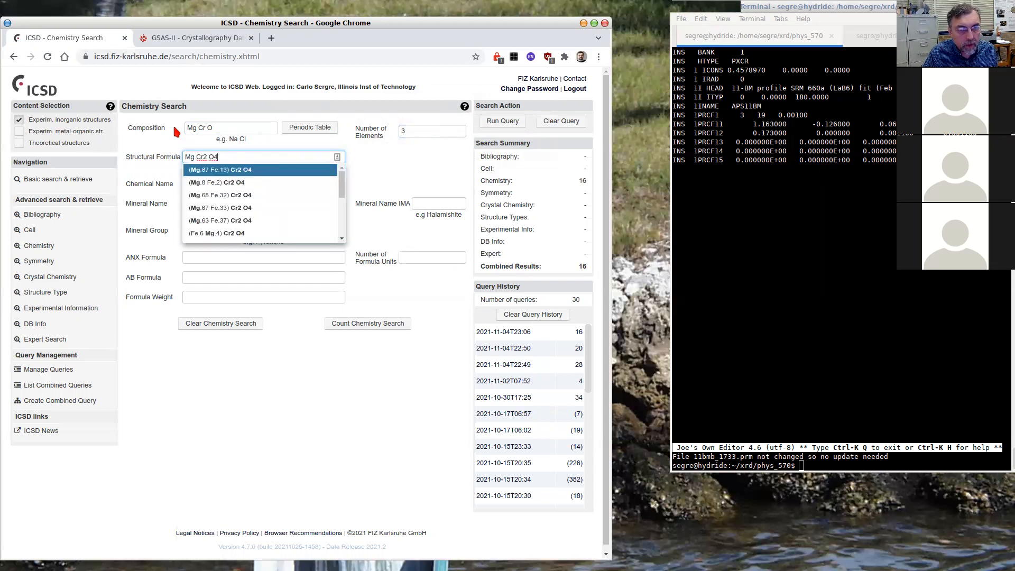
click(501, 121)
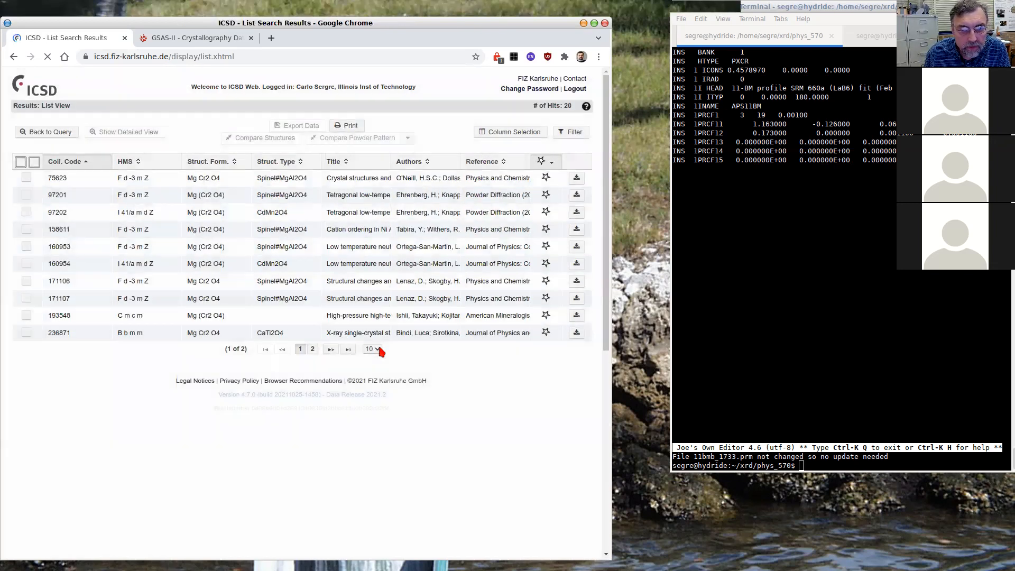
Show 20 results per page and examine the space groups and structural formulas of the listed Mg Cr2 O4 entries
click(376, 337)
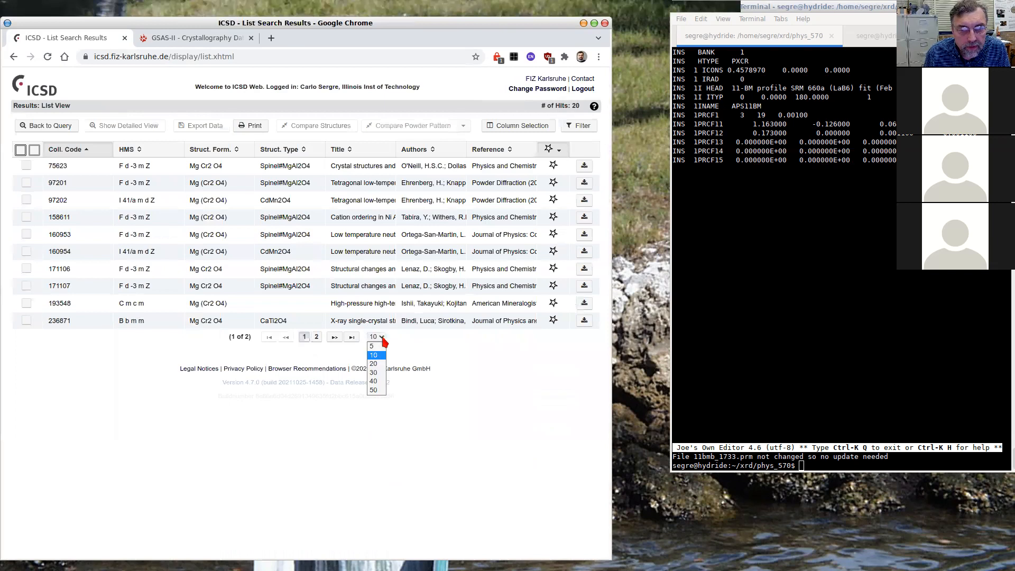
click(375, 364)
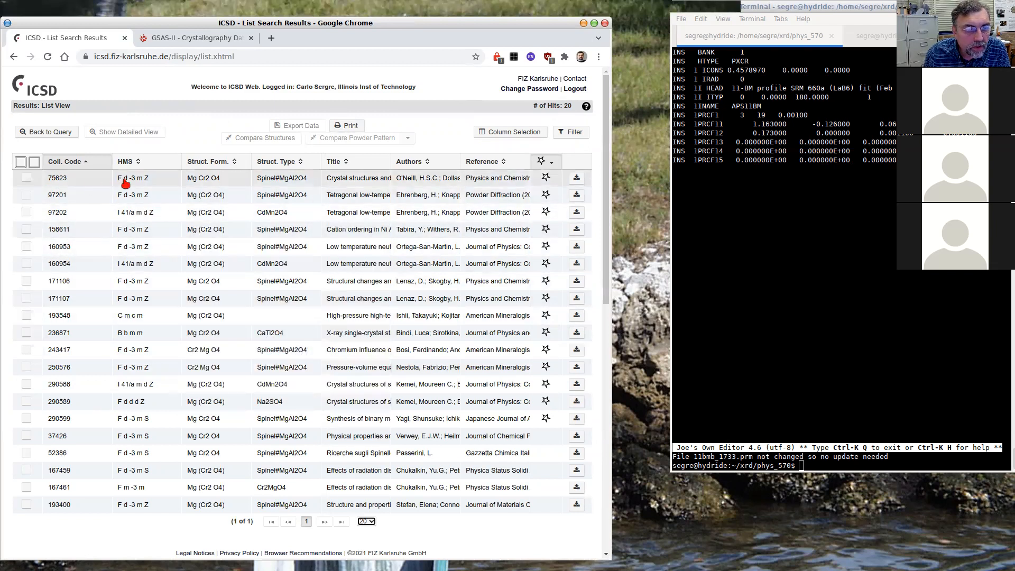
mouse_move(133, 182)
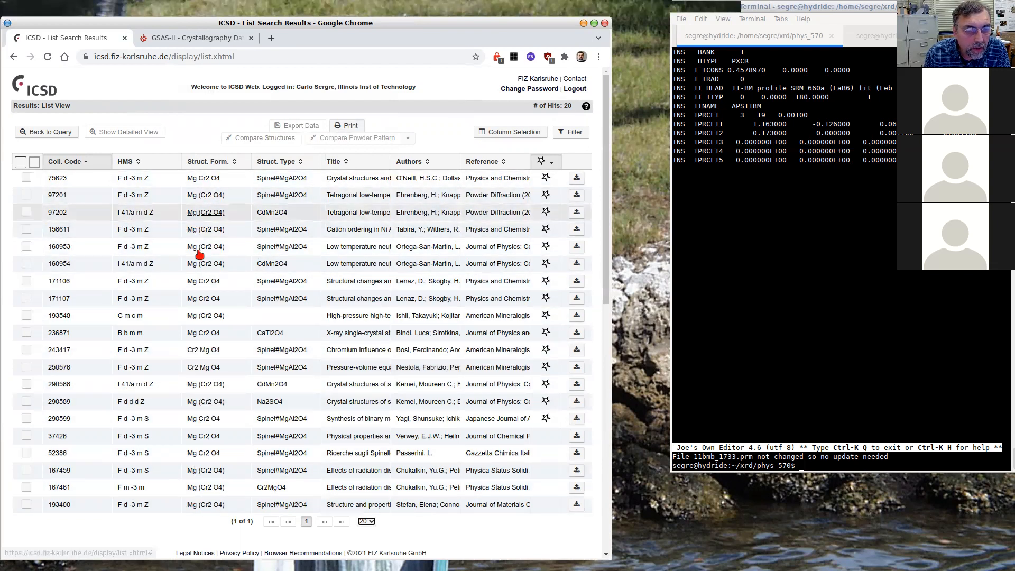
mouse_move(210, 420)
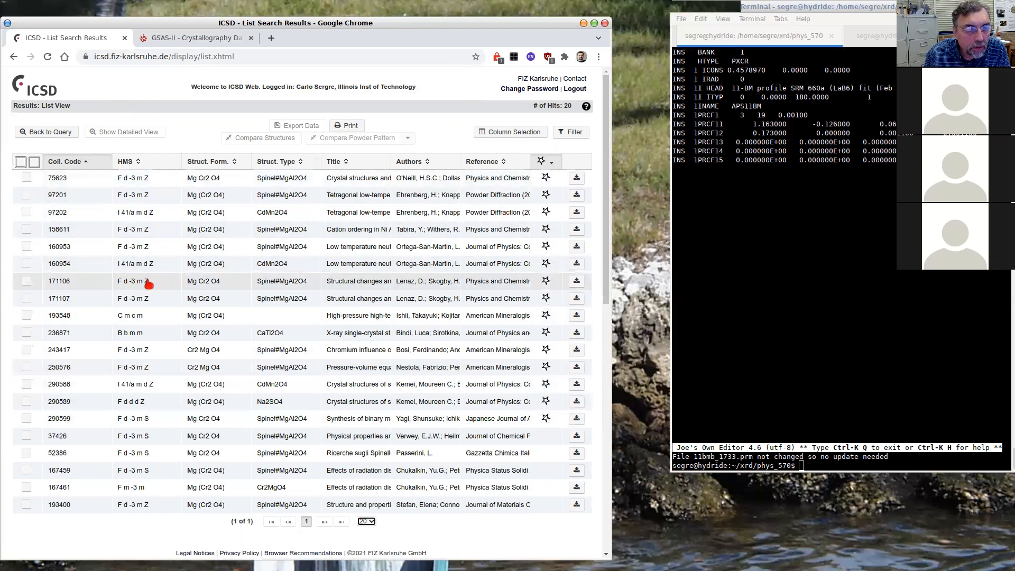
mouse_move(195, 179)
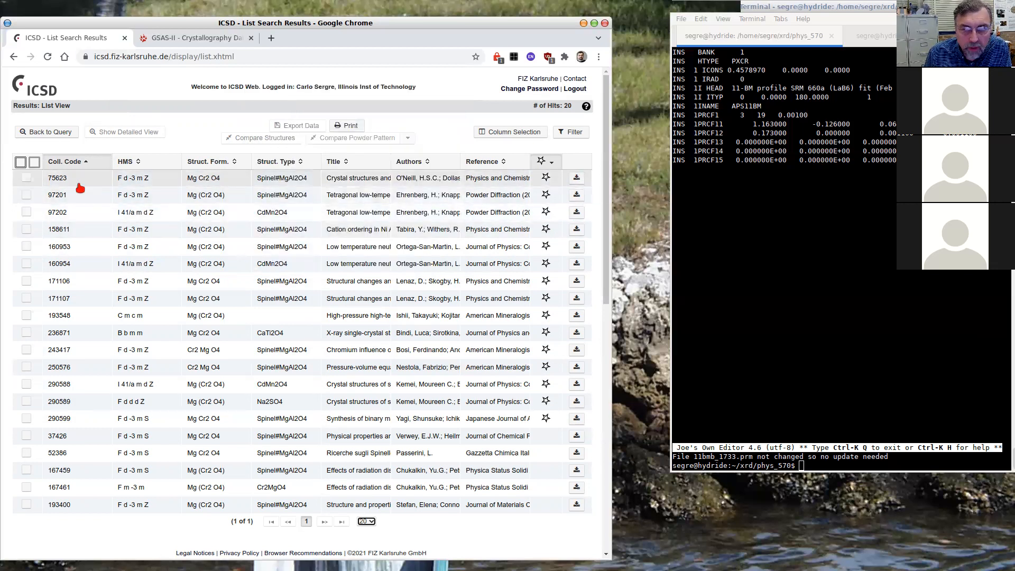
Switch to the terminal, list the files in the phys_570 directory and highlight MgCr2O4_75623.cif
click(814, 341)
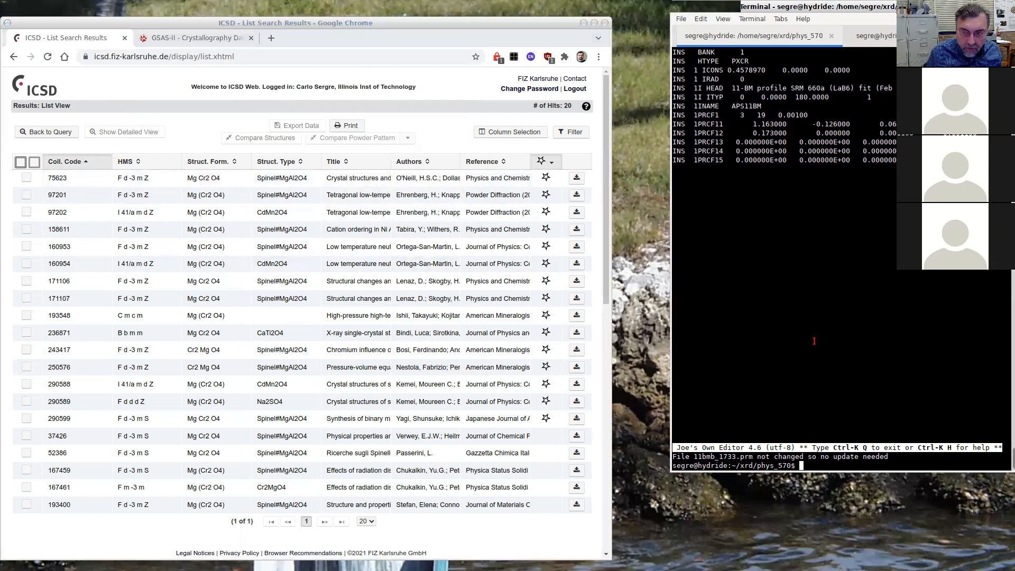
text(ls)
key(Return)
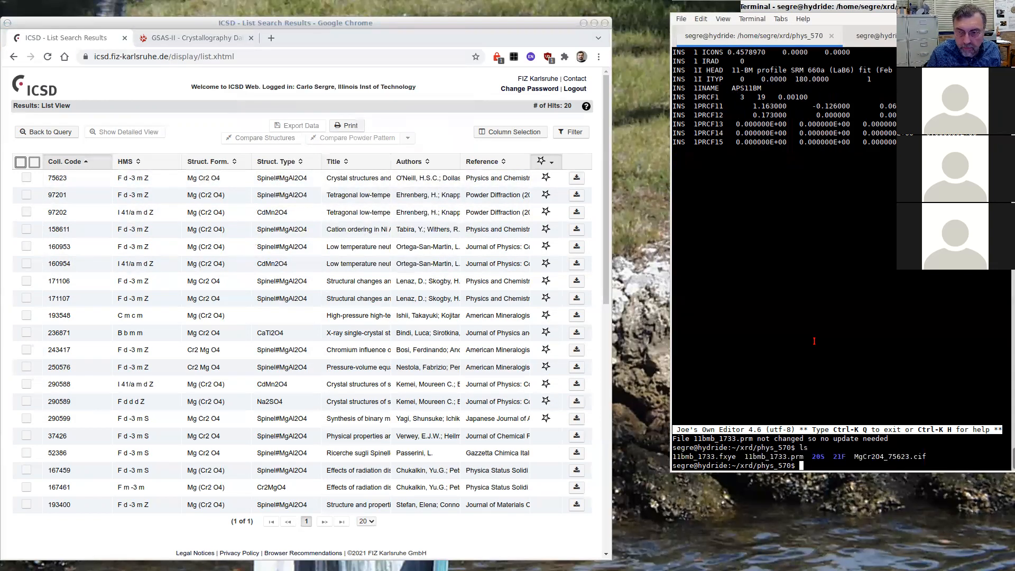
drag(855, 458, 926, 458)
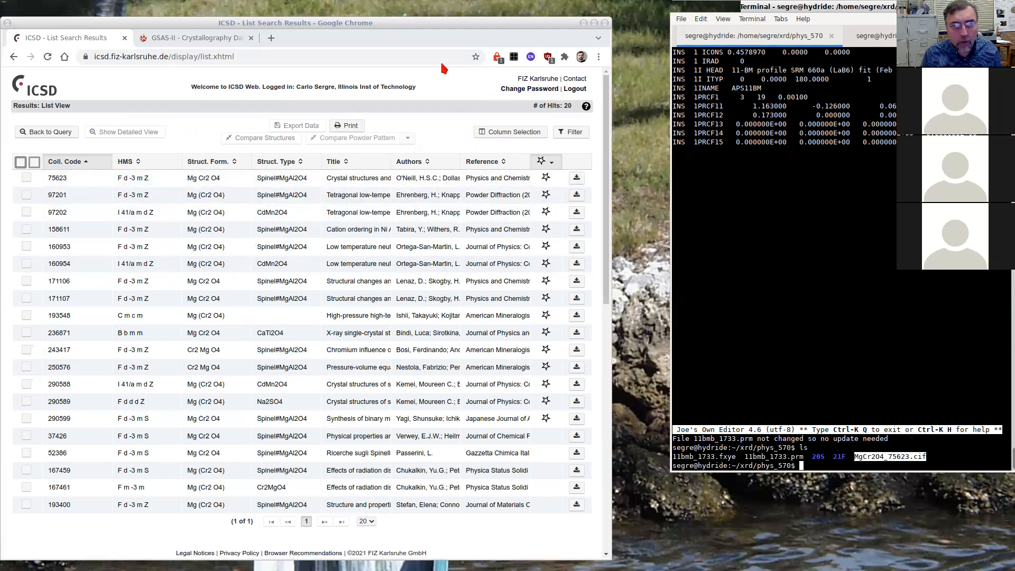
Minimize the browser, launch gsas2 from the 21F directory and arrange the GSAS-II main and plot windows side by side
click(583, 24)
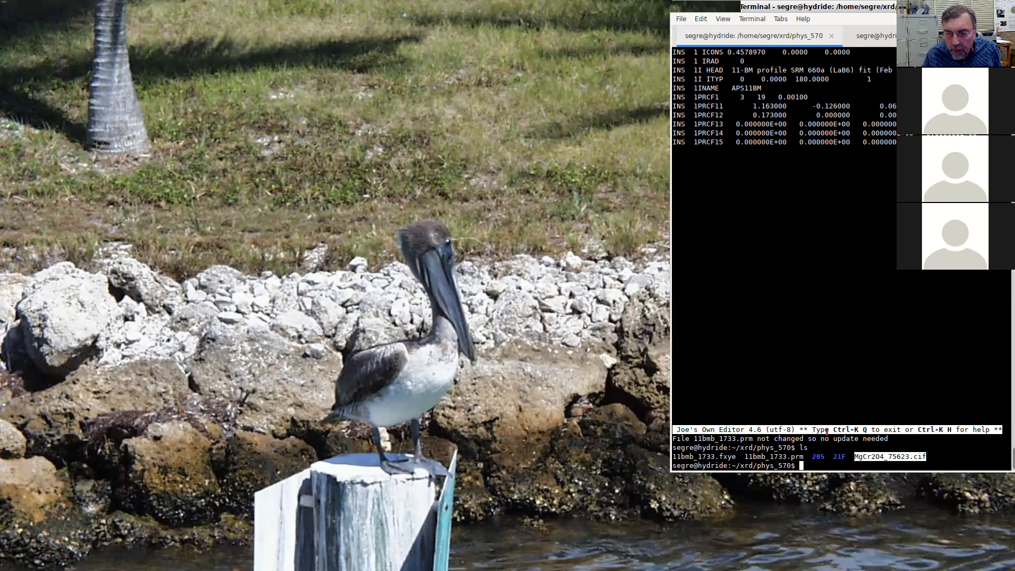
click(821, 460)
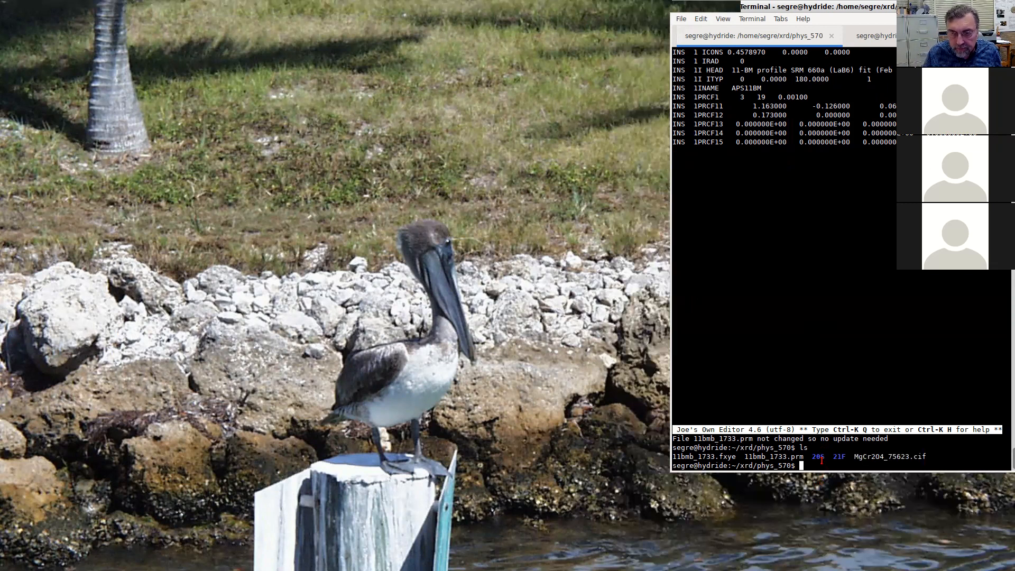
text(cd 21F/)
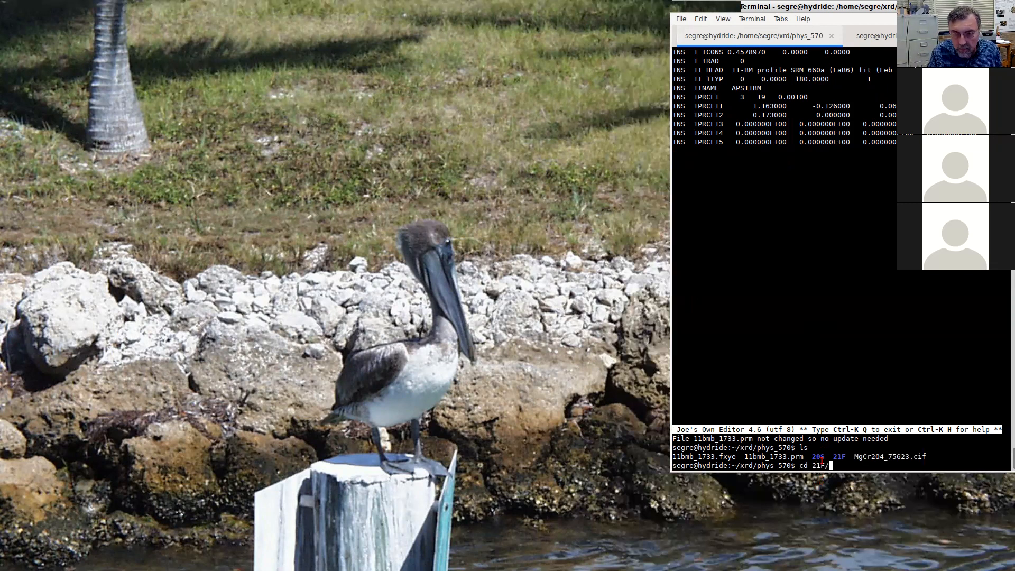
key(Return)
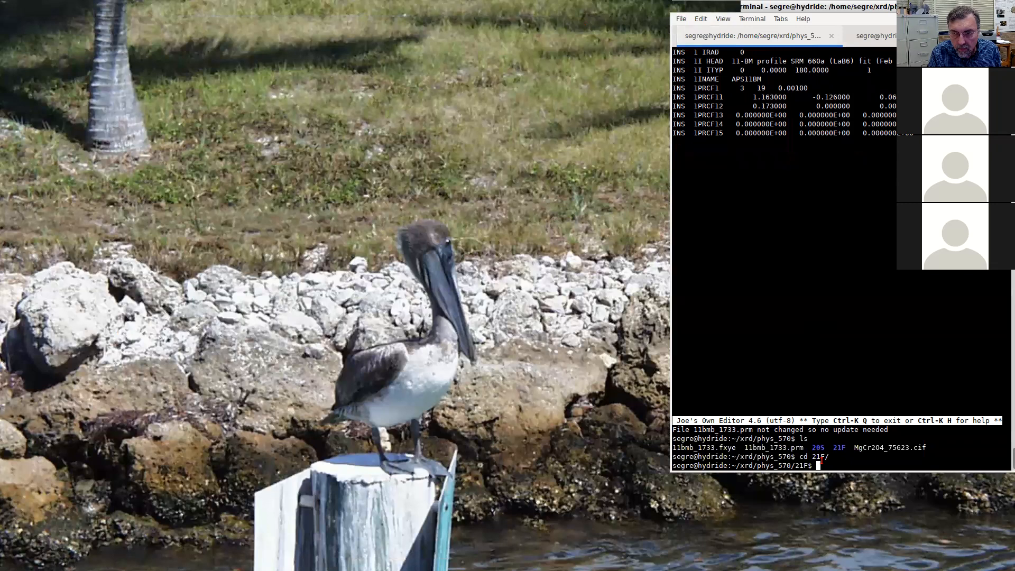
text(gsas2)
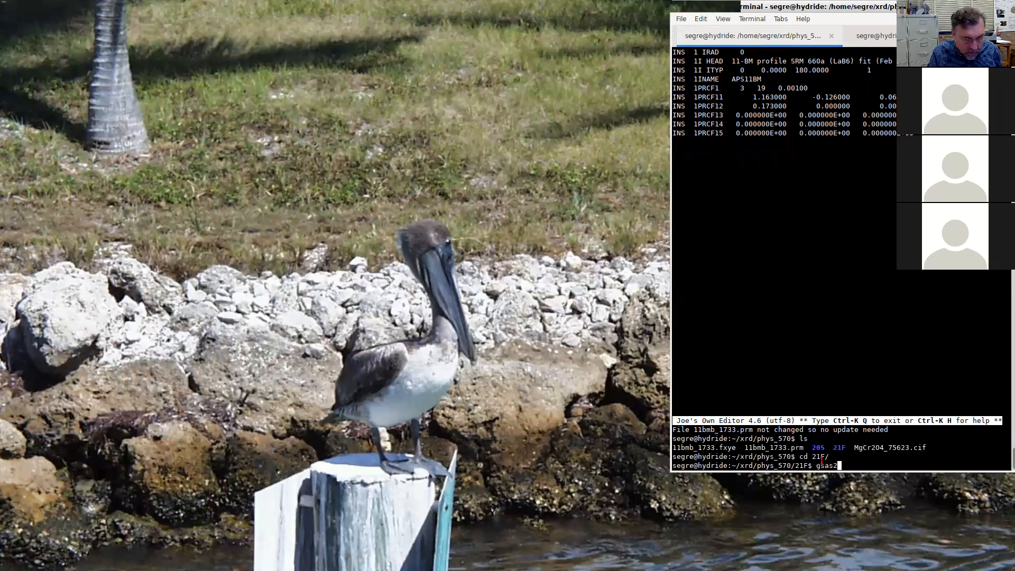
key(Return)
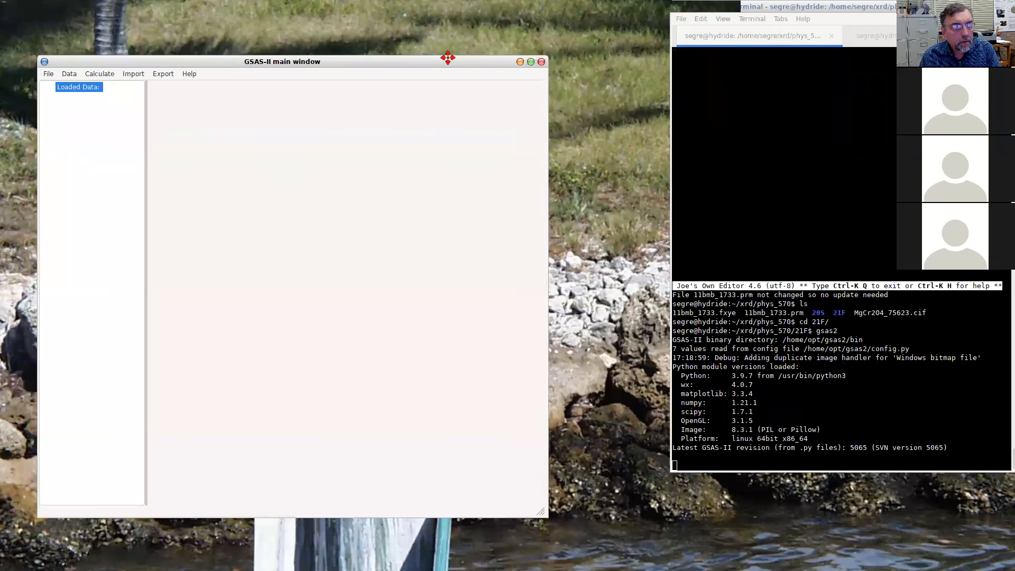
drag(0, 98, 806, 74)
drag(220, 5, 221, 20)
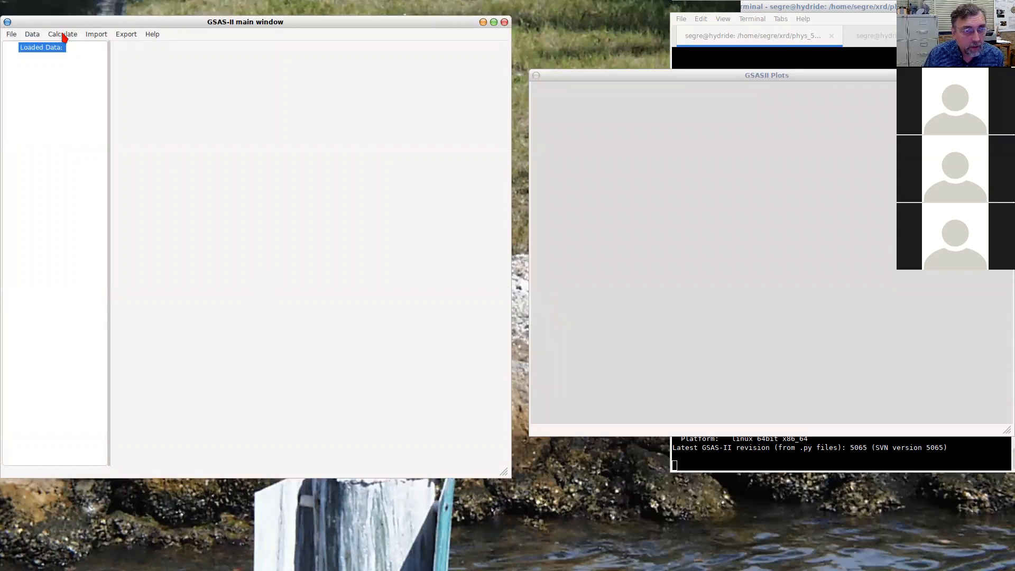
Import the GSAS powder data file 11bmb_1733.fxye from the phys_570 folder and accept reading it
click(10, 35)
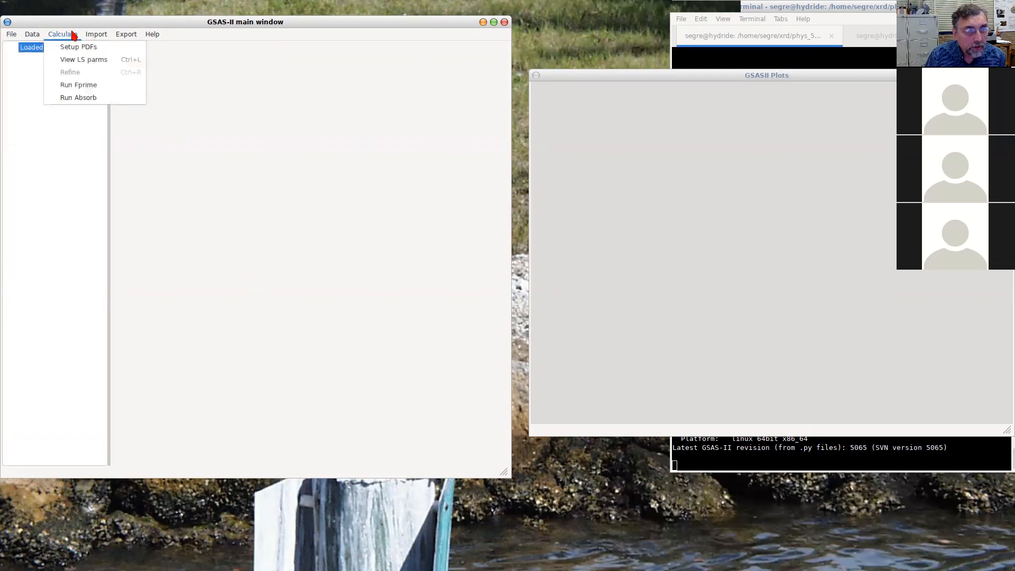
mouse_move(102, 35)
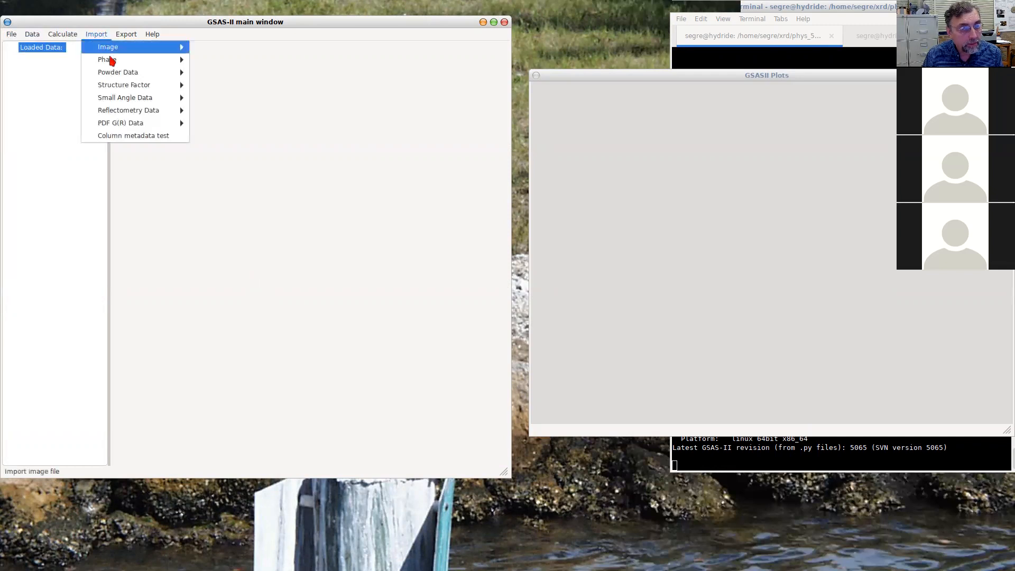
mouse_move(115, 78)
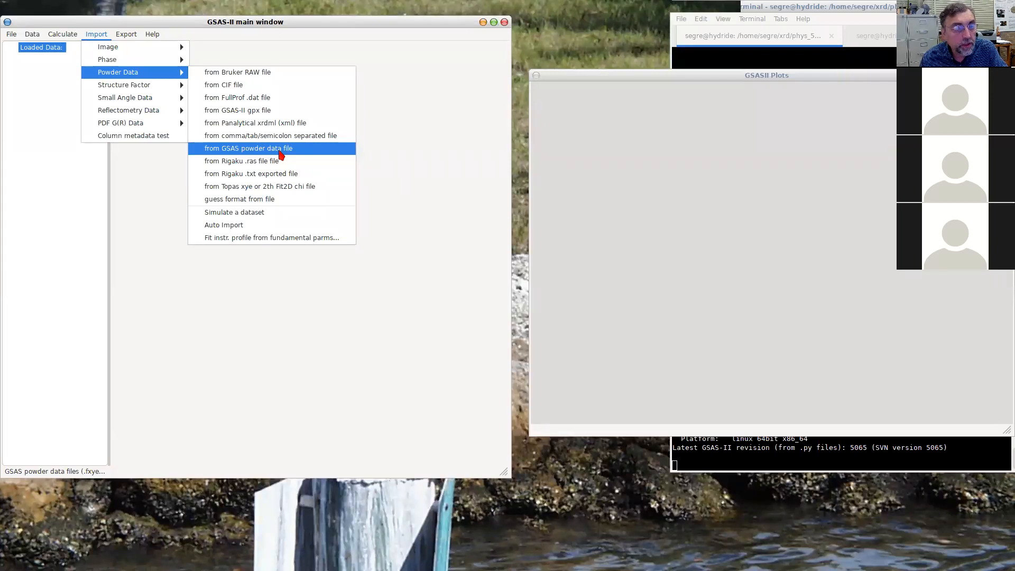
click(279, 152)
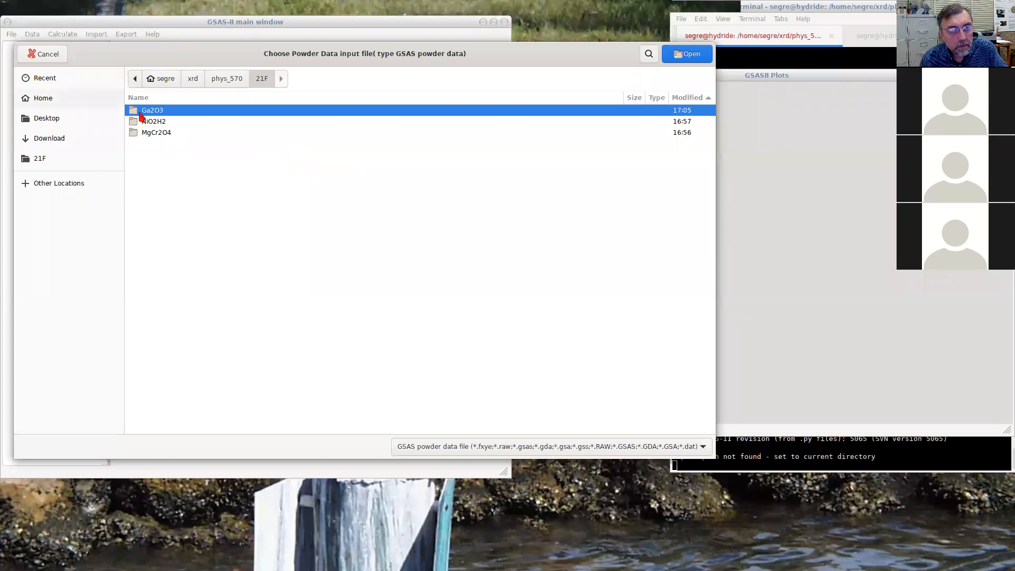
click(225, 81)
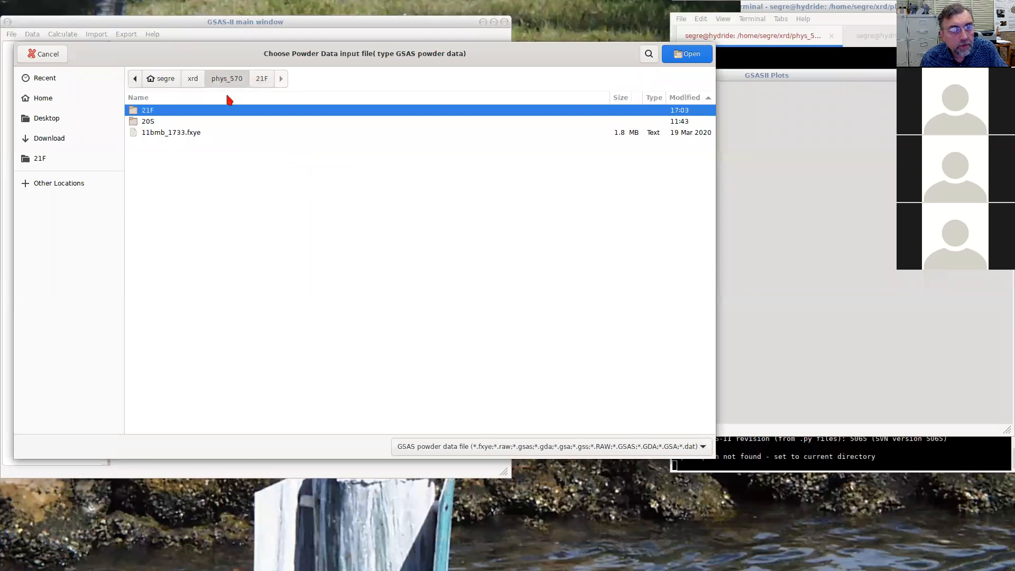
click(171, 135)
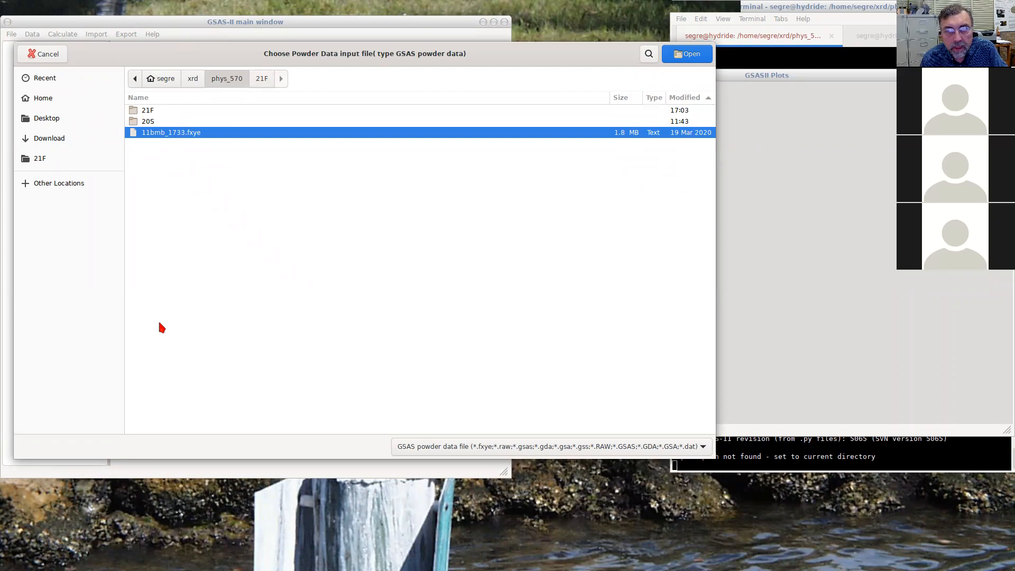
click(693, 55)
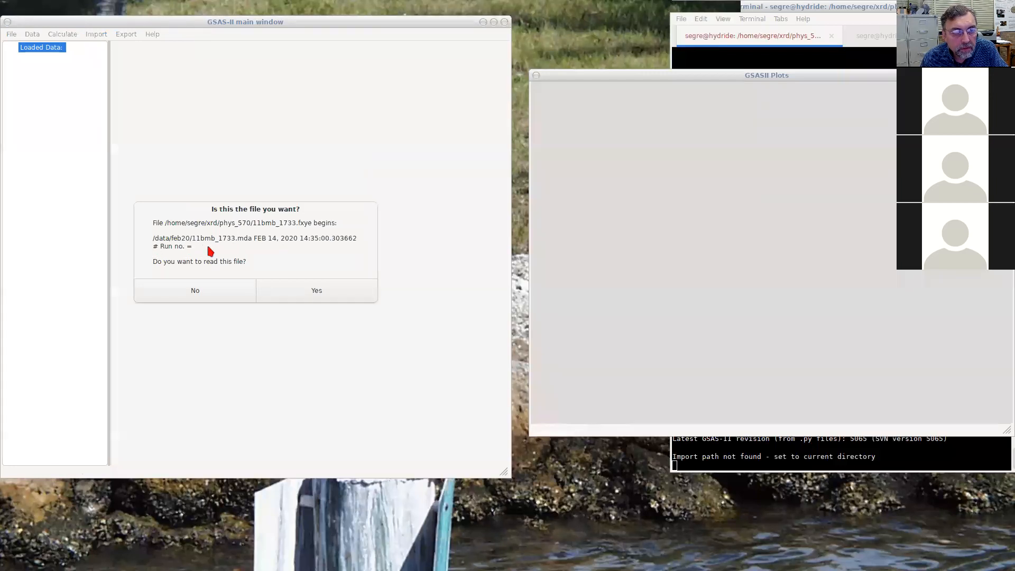
click(320, 292)
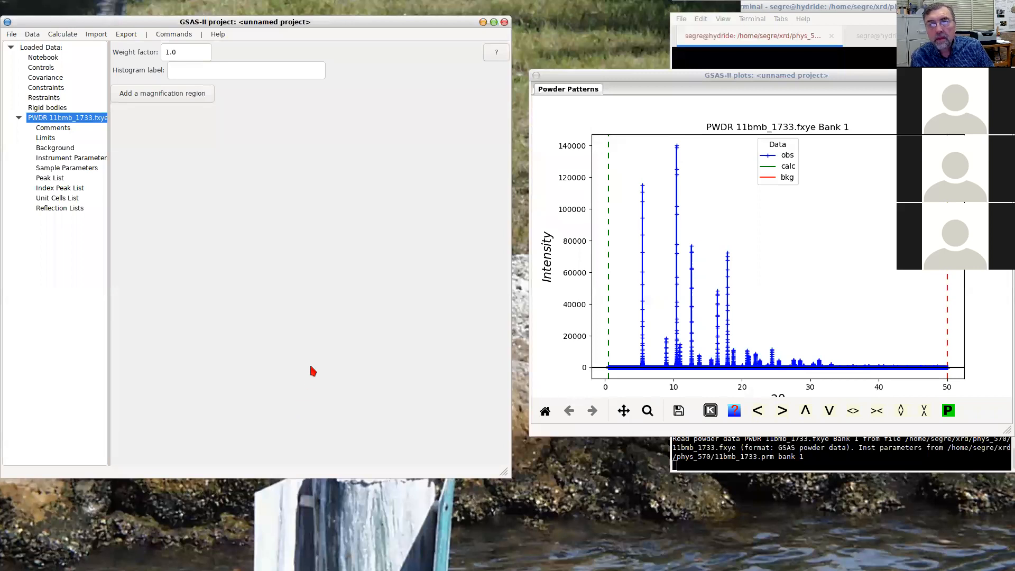
Review the histogram's instrument parameters, then return to its powder pattern and make the plot window taller
click(81, 157)
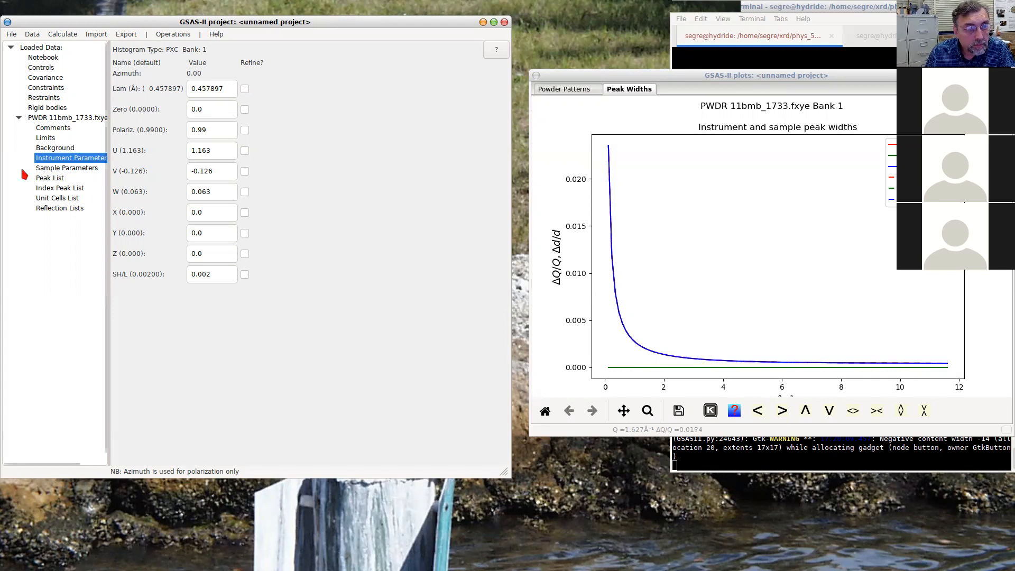
click(61, 120)
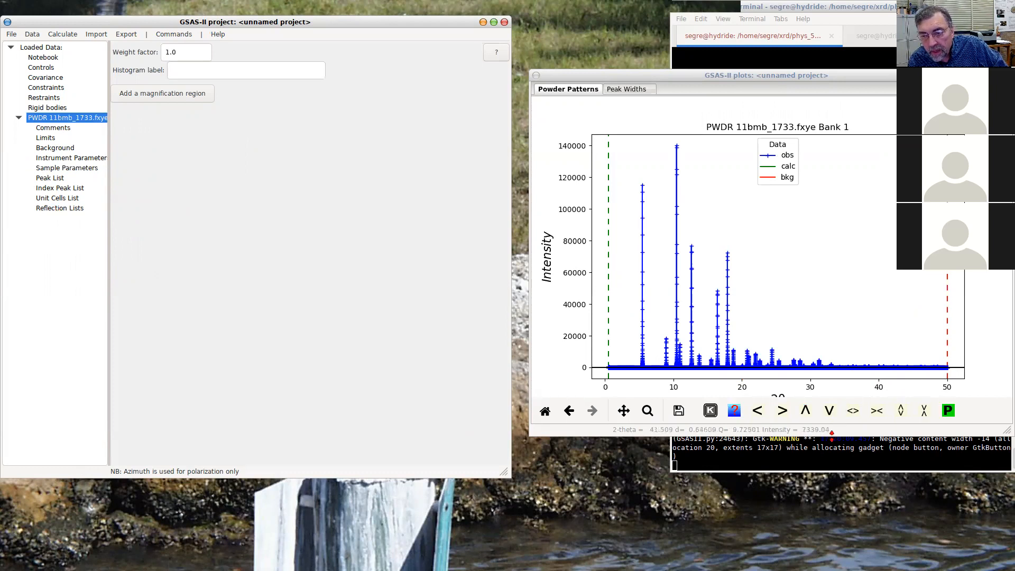
drag(832, 431, 832, 458)
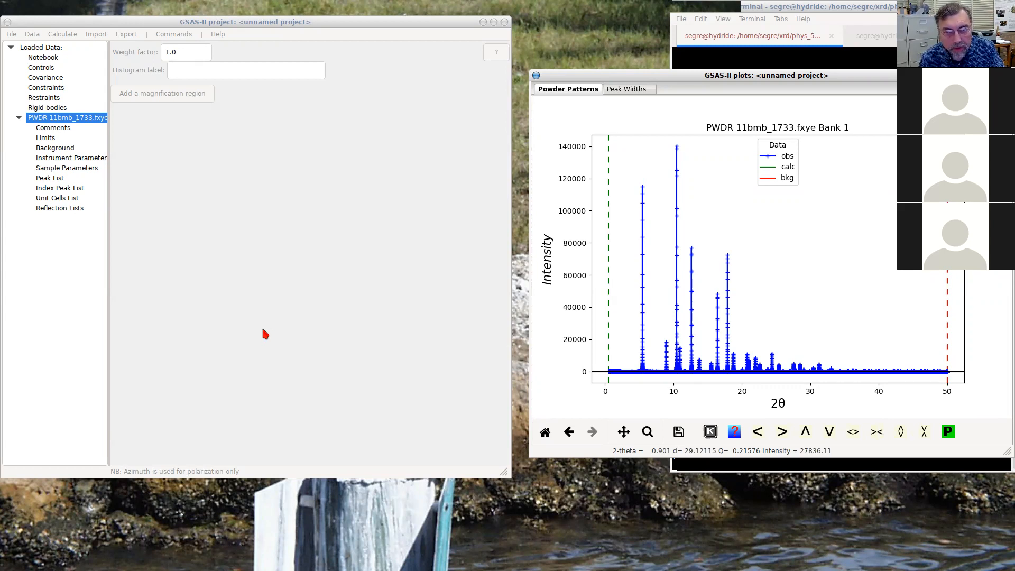
Import the phase from the CIF file MgCr2O4_75623.cif in the phys_570 folder and accept reading it
click(96, 34)
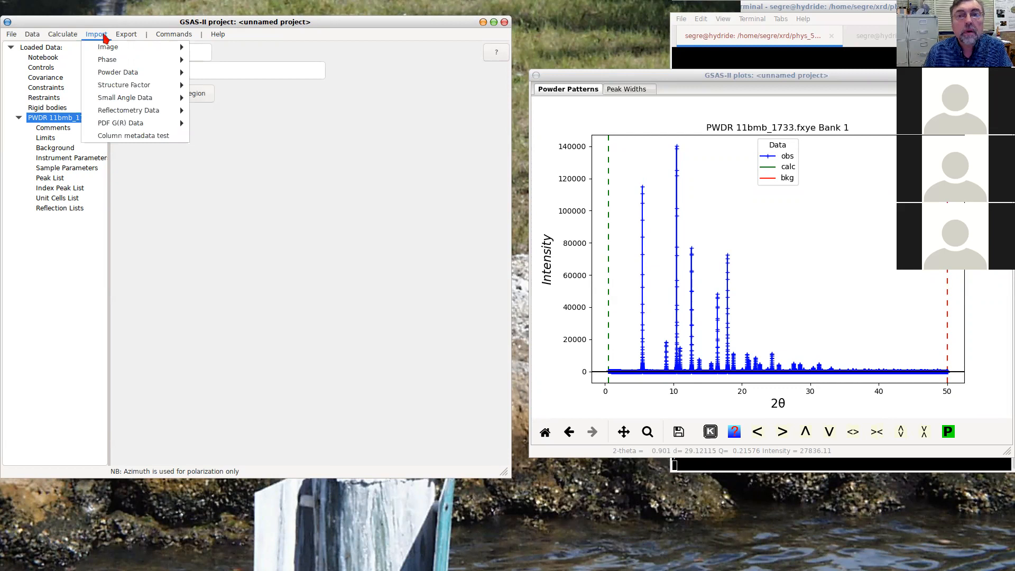
mouse_move(112, 61)
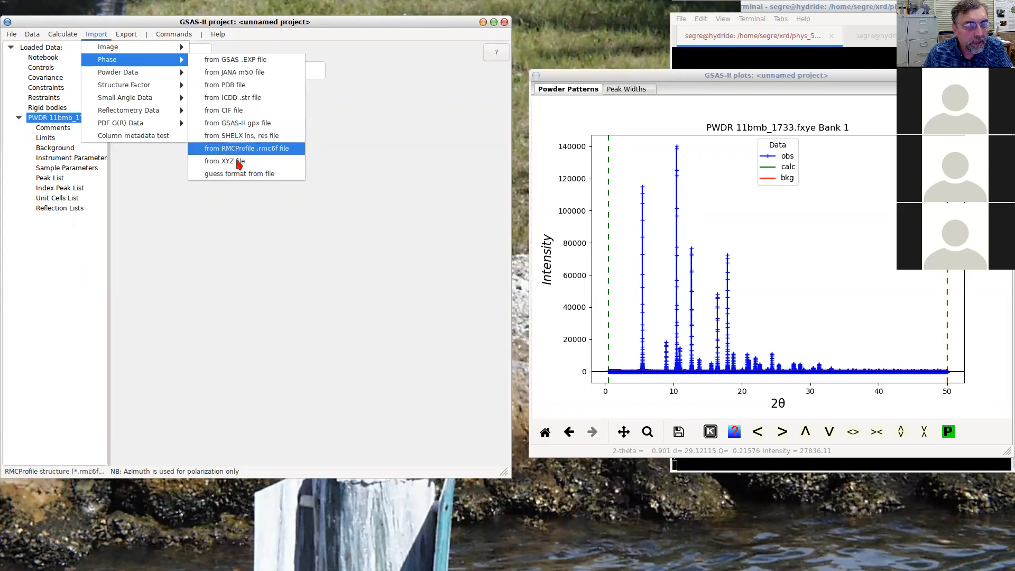
click(228, 111)
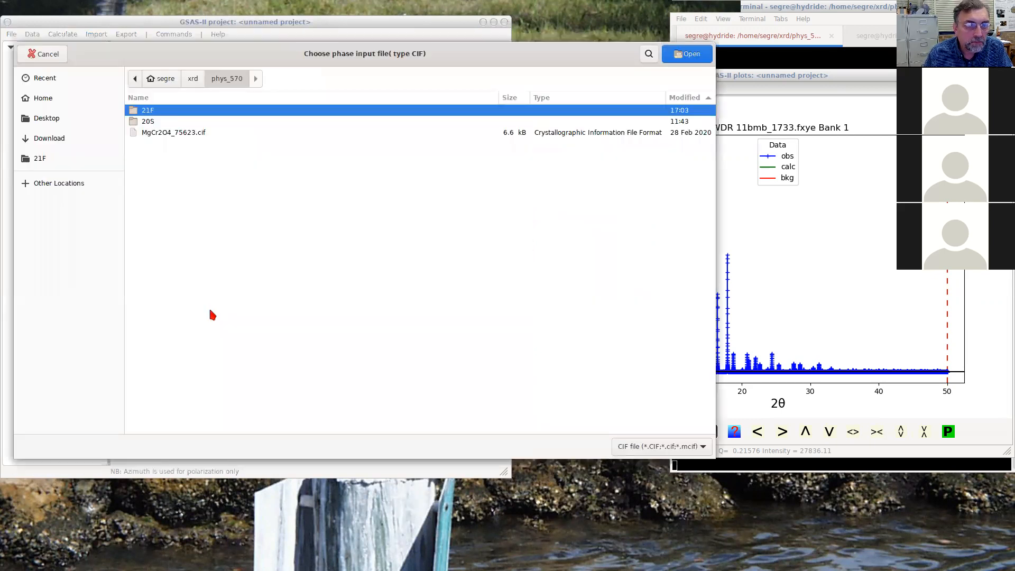
click(180, 133)
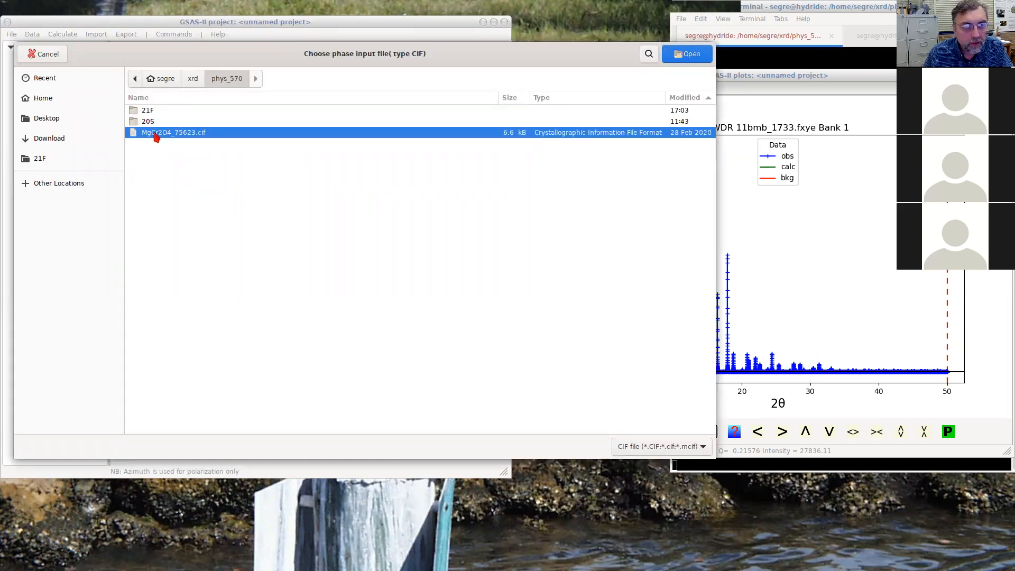
click(690, 55)
click(312, 290)
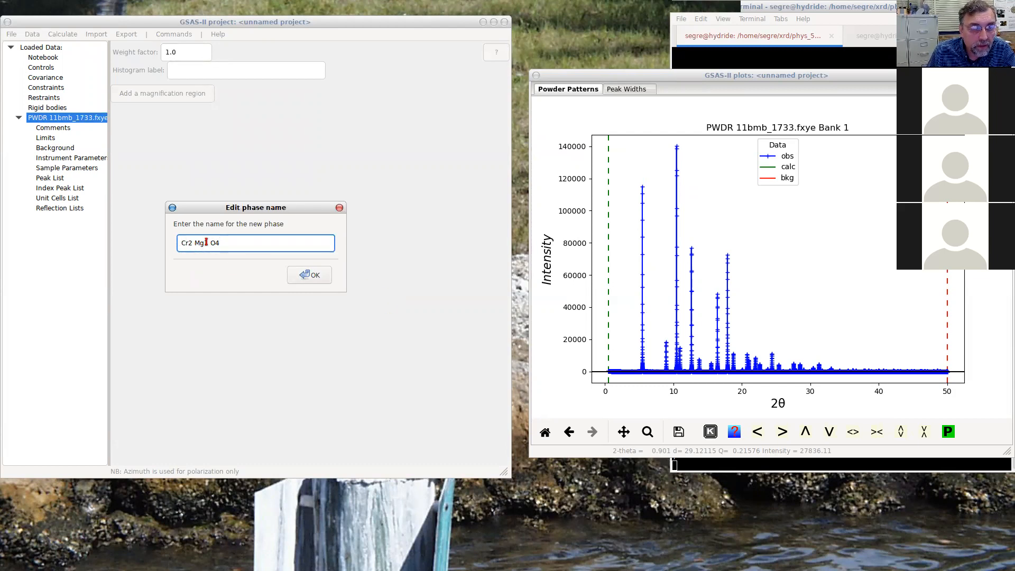
Name the new phase Mg Cr2 O4 and accept the name
key(Left)
key(Left)
key(Left)
key(BackSpace)
key(BackSpace)
key(BackSpace)
key(BackSpace)
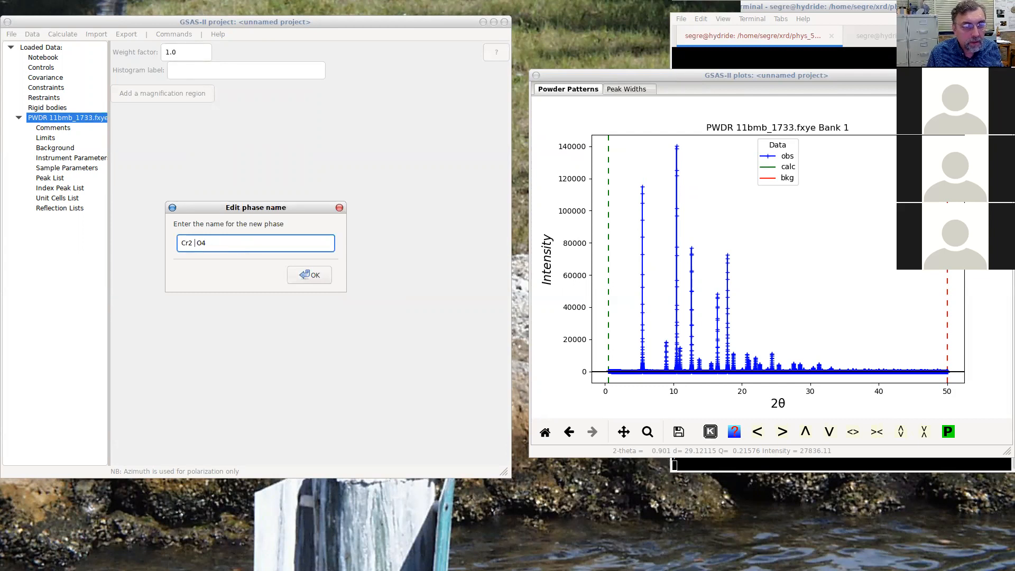
text(M)
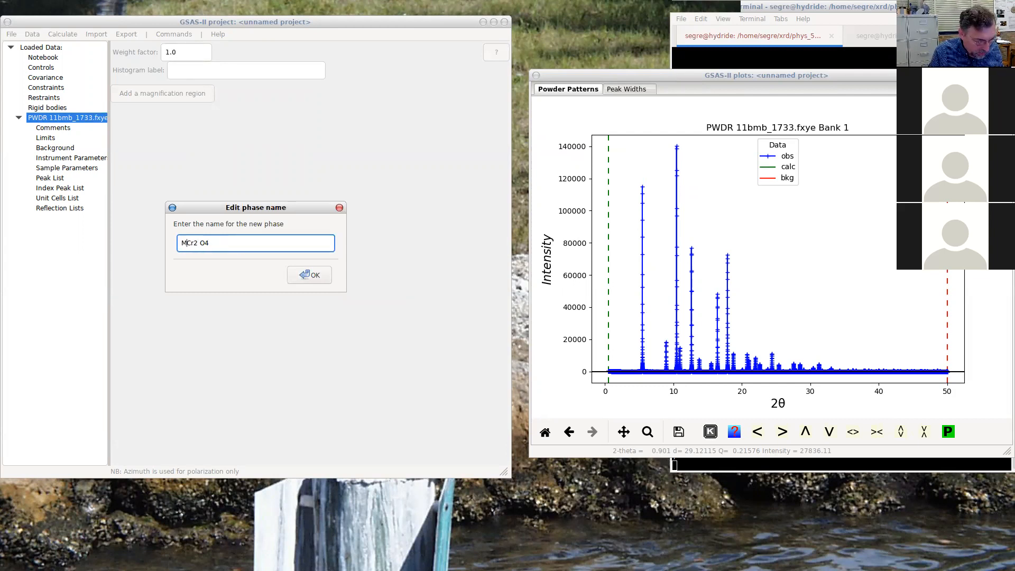
text(g)
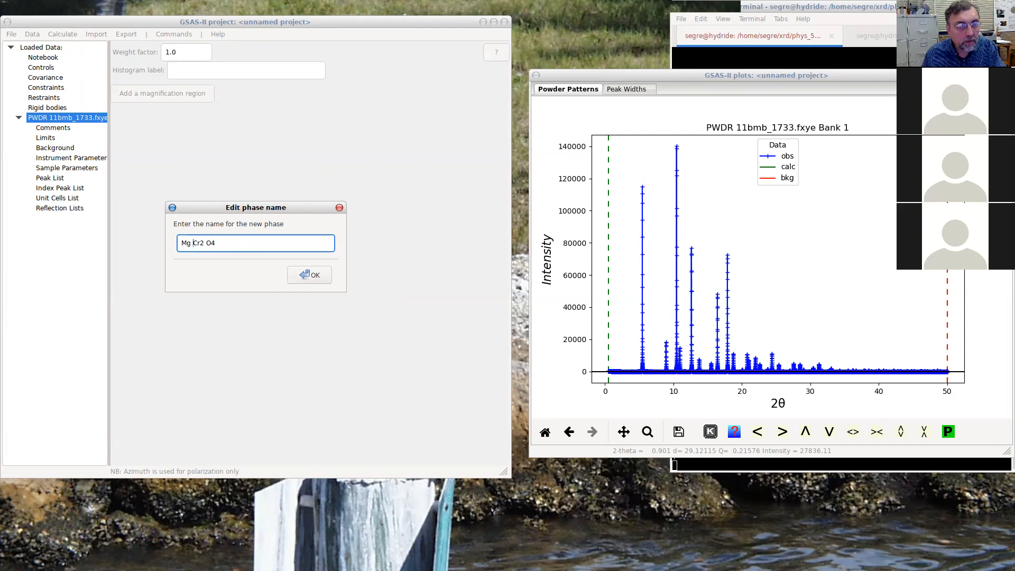
click(309, 275)
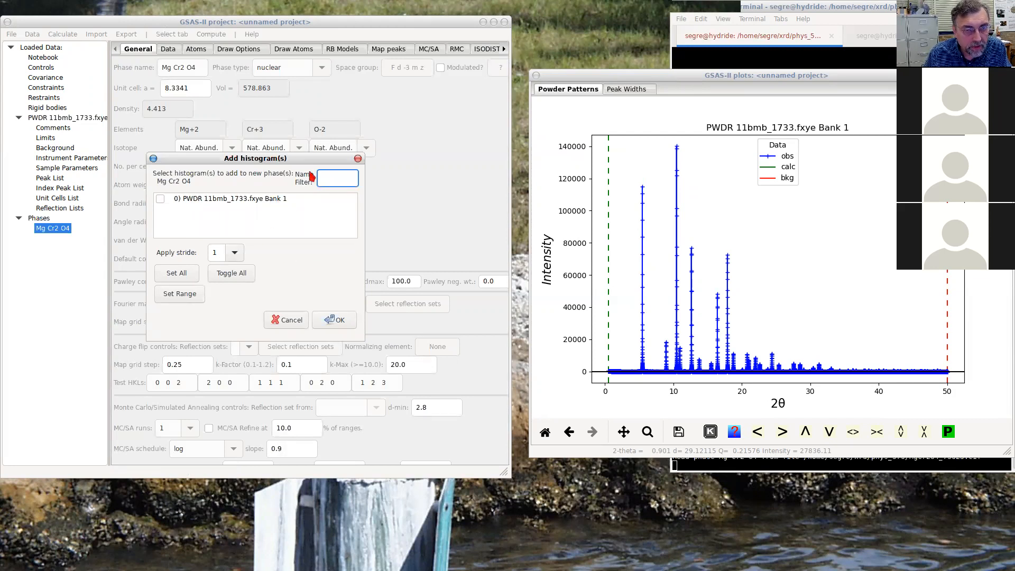
Add the histogram PWDR 11bmb_1733.fxye Bank 1 to the Mg Cr2 O4 phase and show the phase's histogram data
click(160, 199)
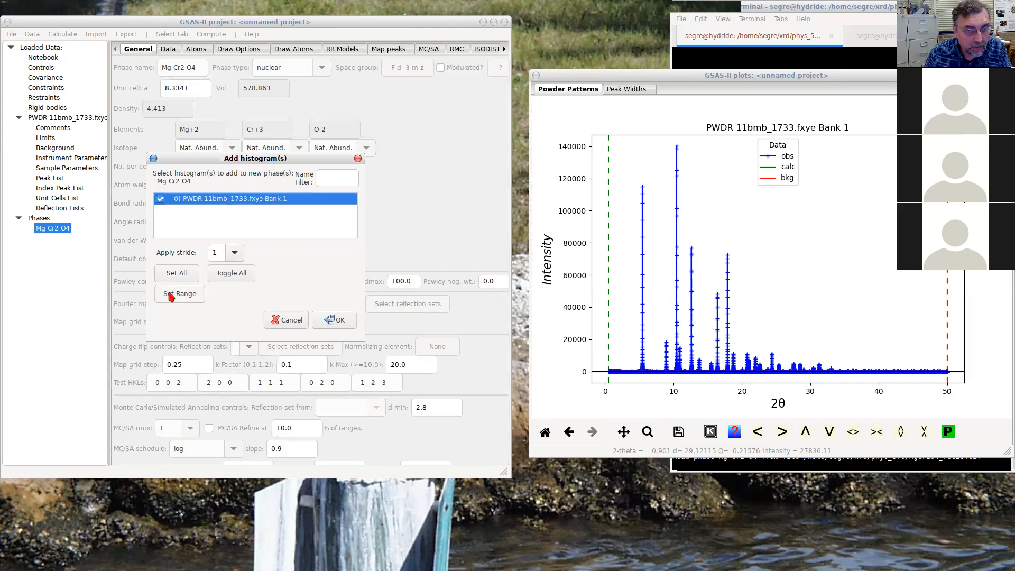
click(337, 320)
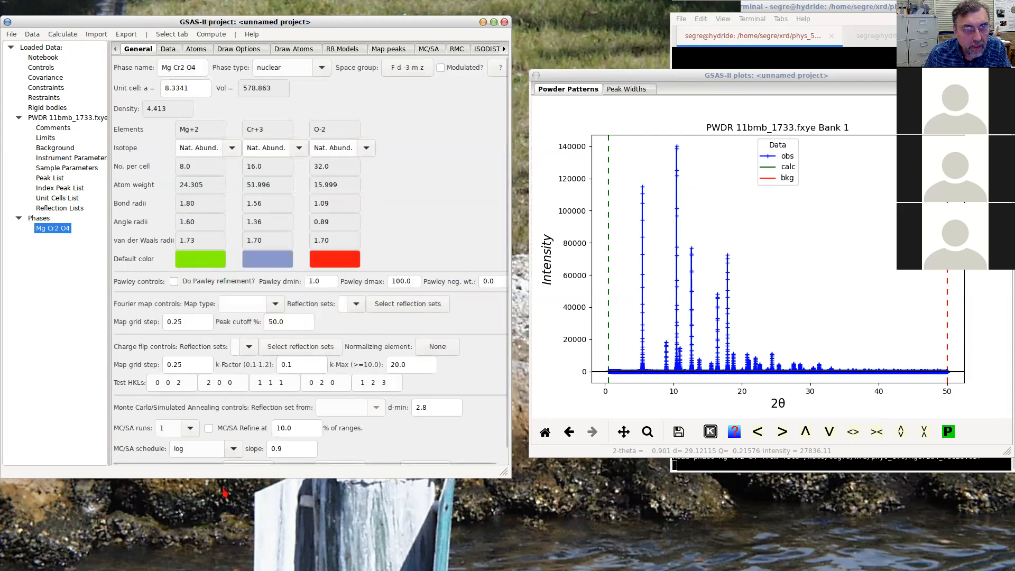
click(167, 51)
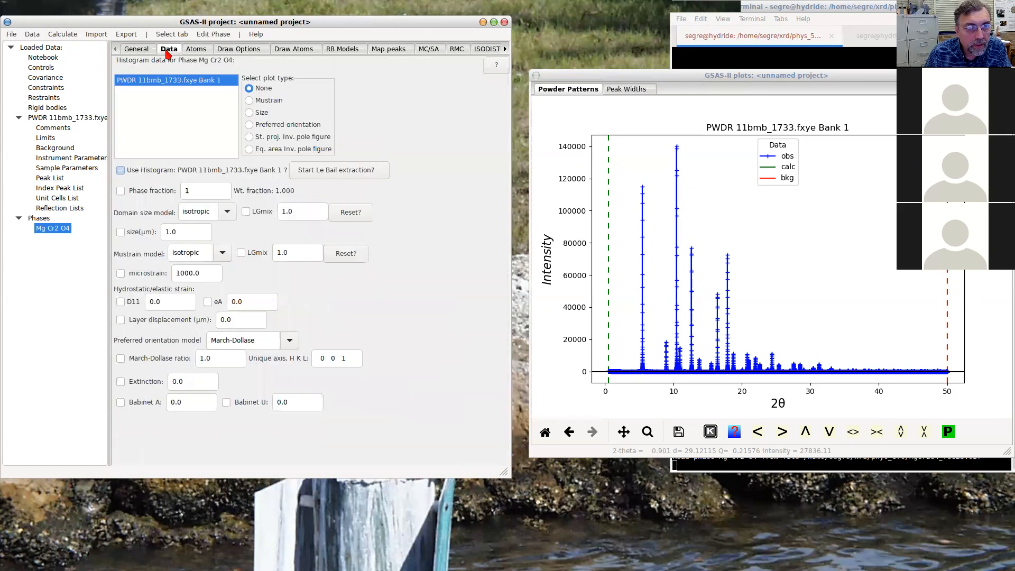
Review the phase's general settings, then examine the domain size and preferred orientation model choices in its histogram data
click(136, 50)
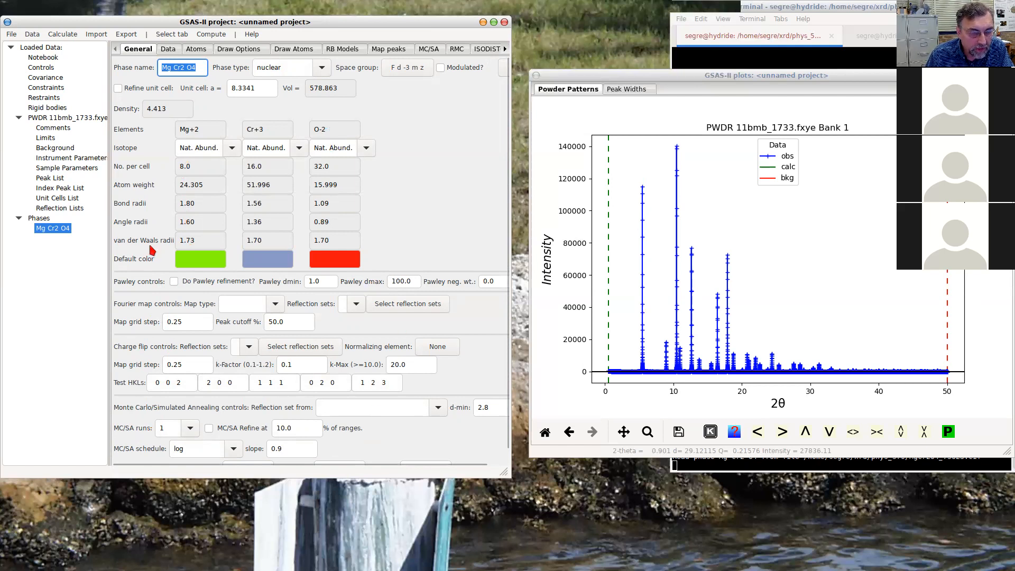
click(171, 51)
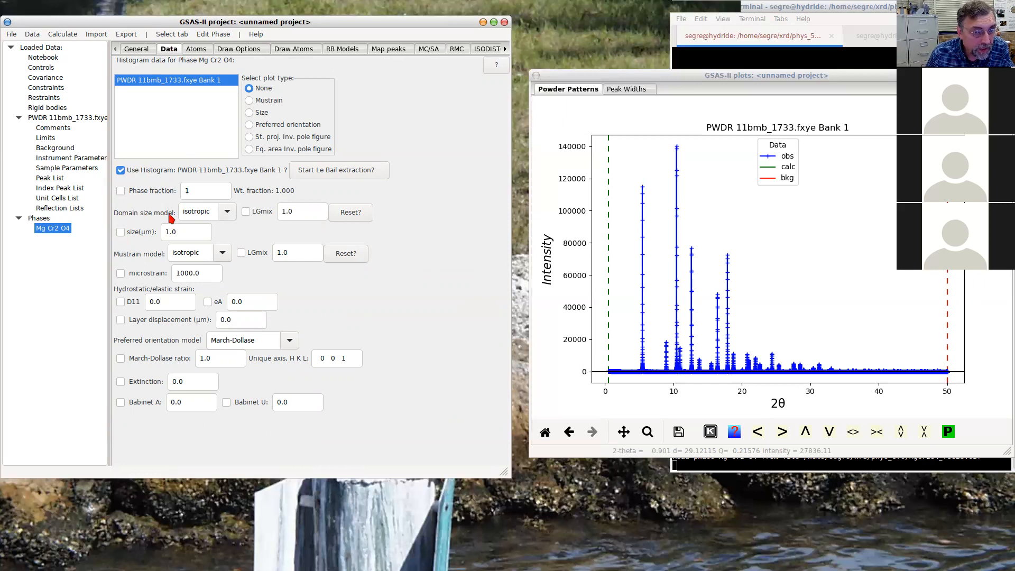
click(229, 213)
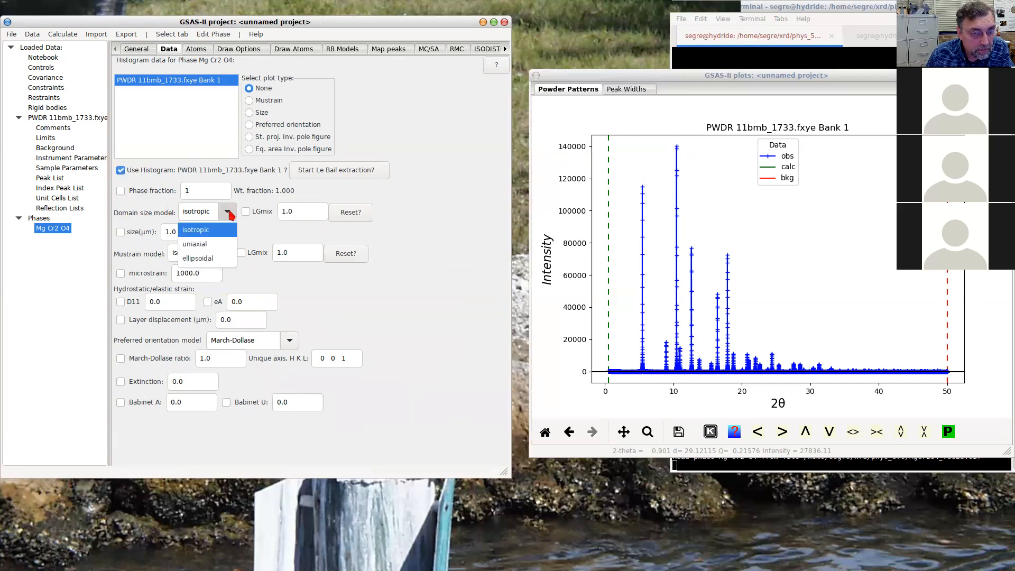
click(229, 214)
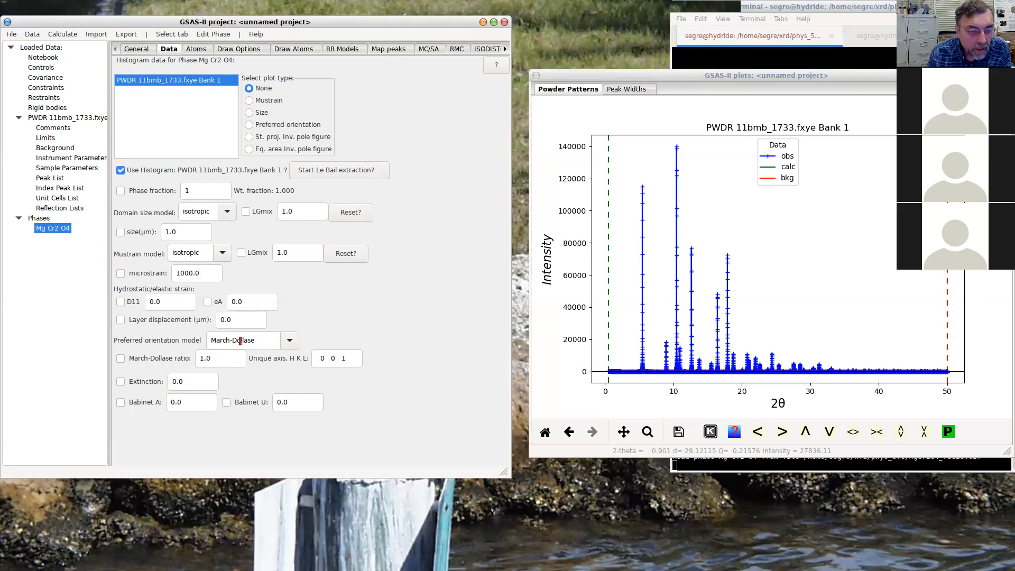
click(290, 341)
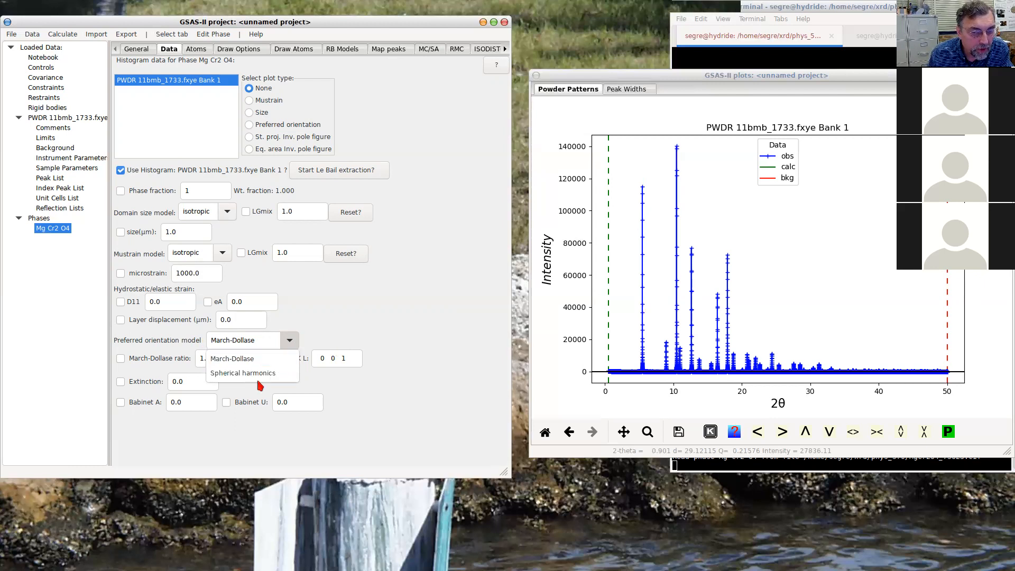
click(347, 318)
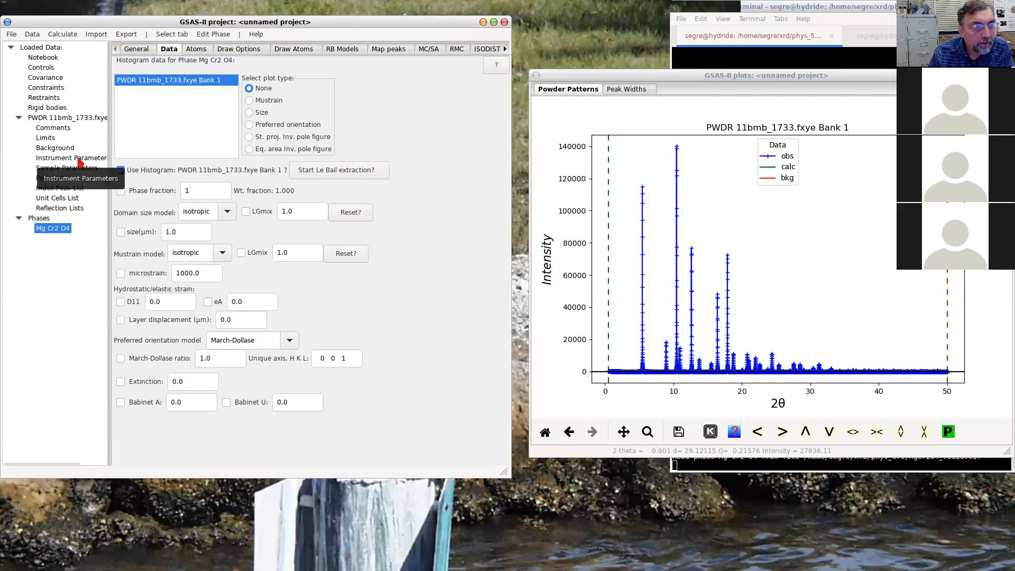
Set the number of coefficients of the histogram's chebyschev-1 background function to 6
click(54, 149)
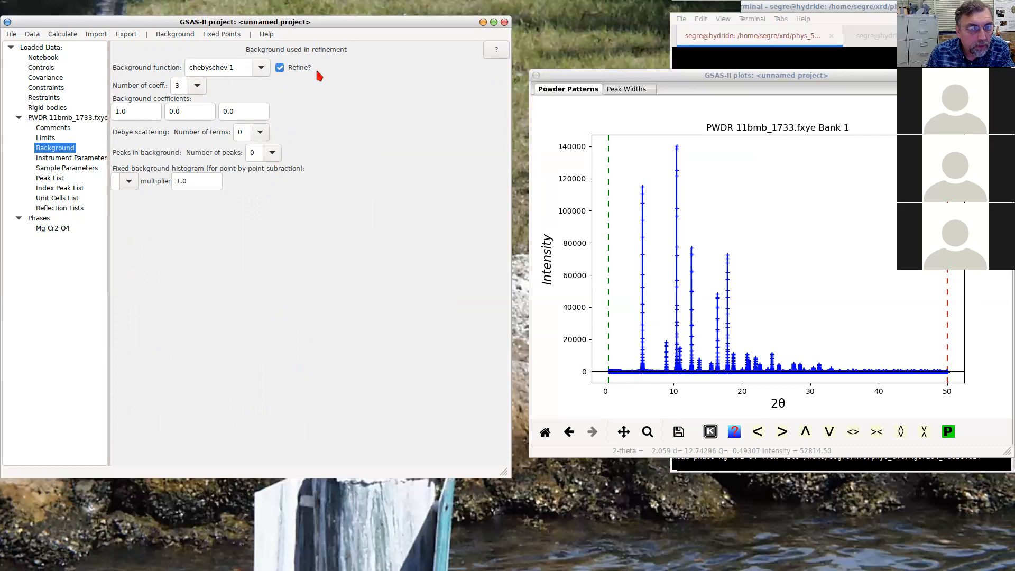
click(197, 86)
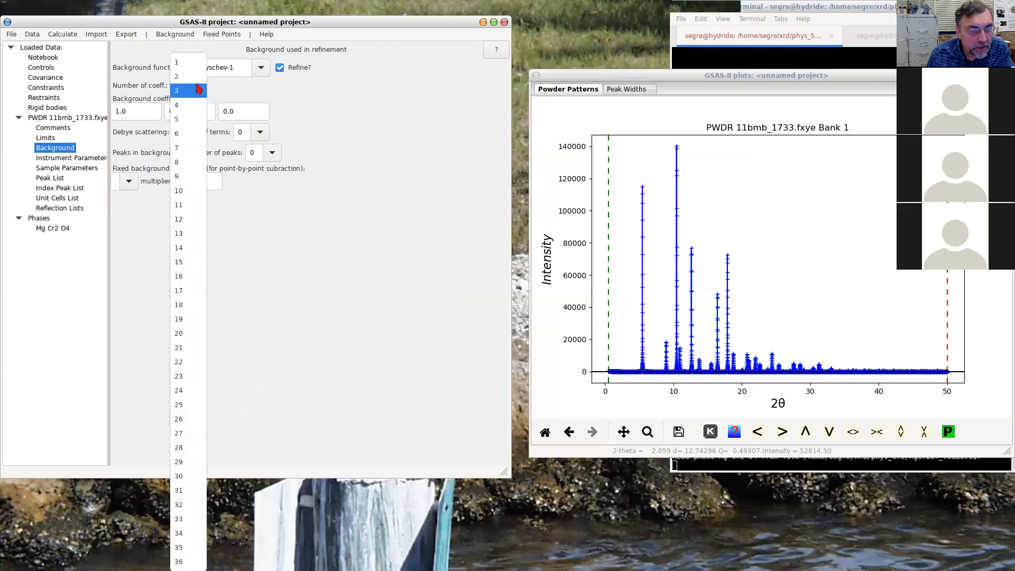
click(185, 135)
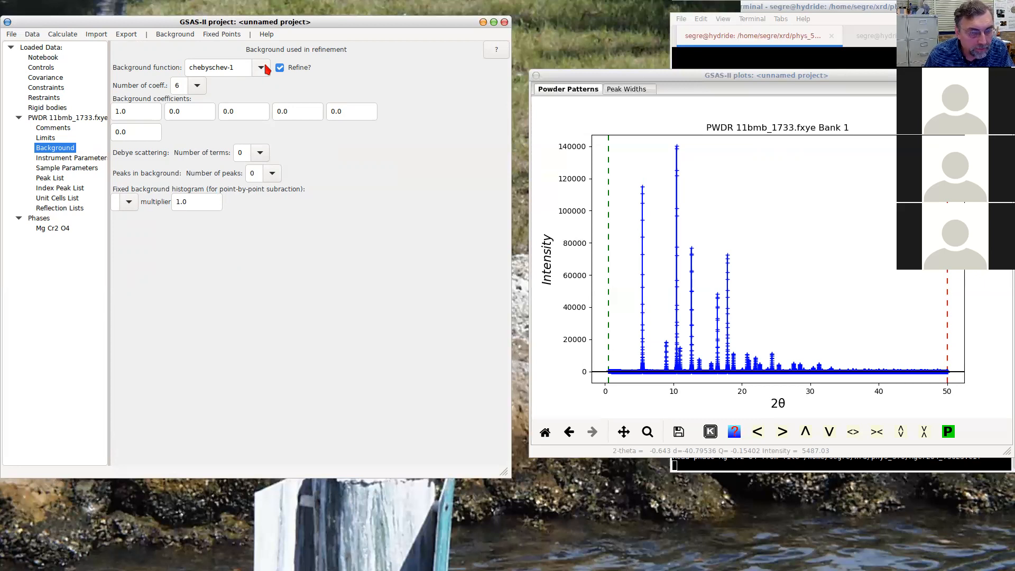
Examine the histogram's data limits and the weak high-angle peaks near 42° 2θ in the powder pattern, then restore the full plot range
click(72, 158)
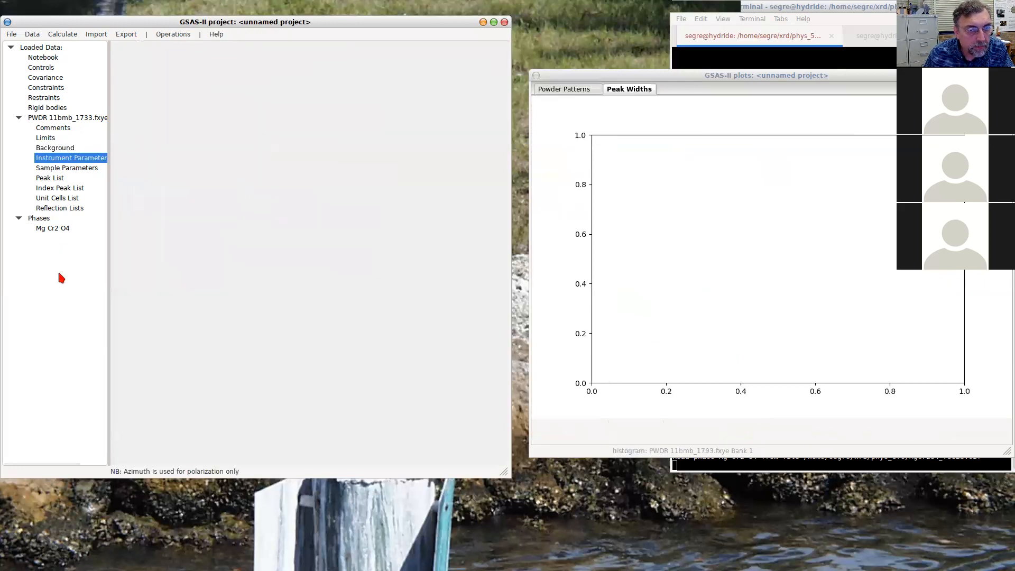
click(51, 138)
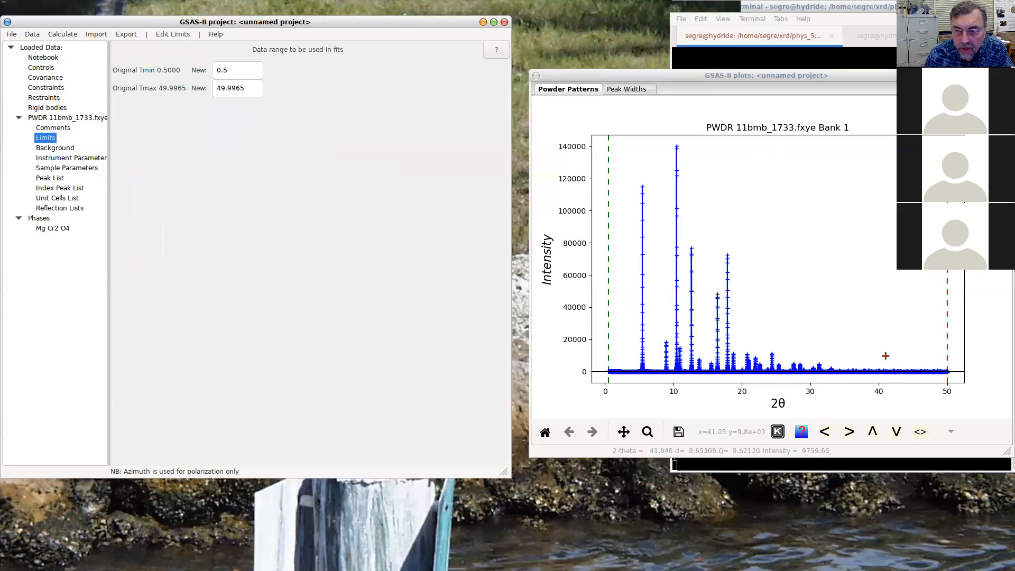
click(884, 356)
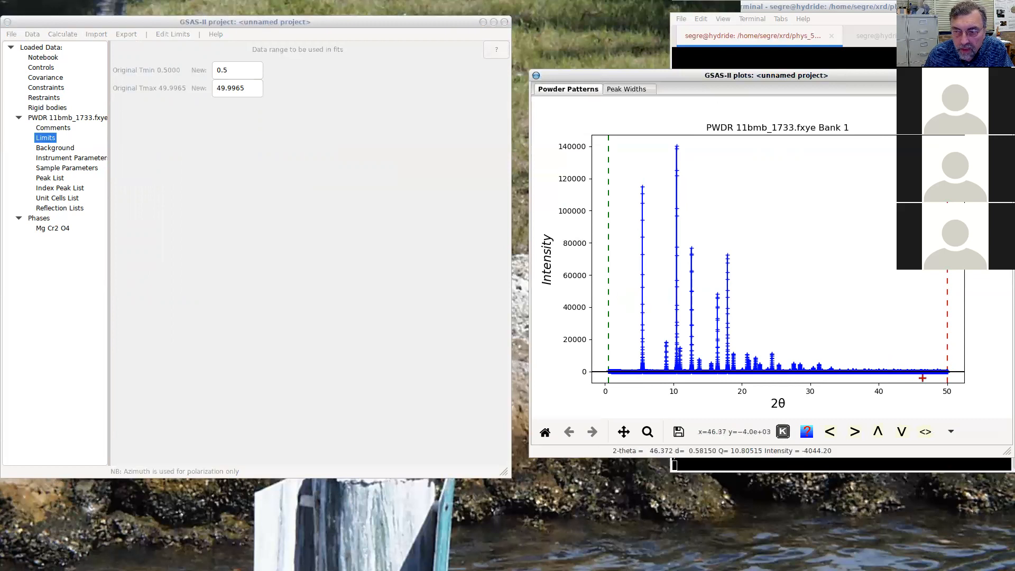
click(648, 433)
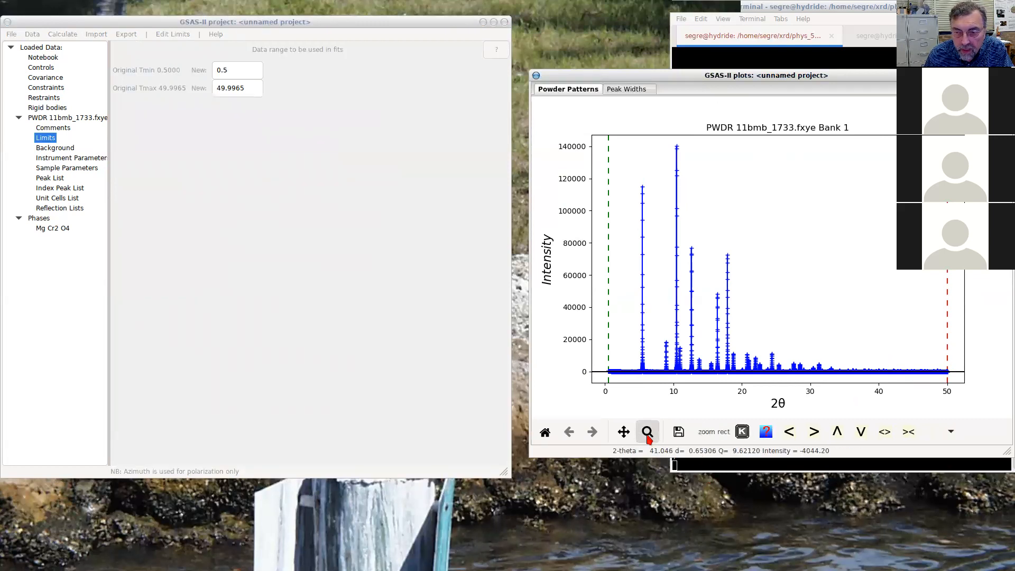
drag(887, 363, 929, 379)
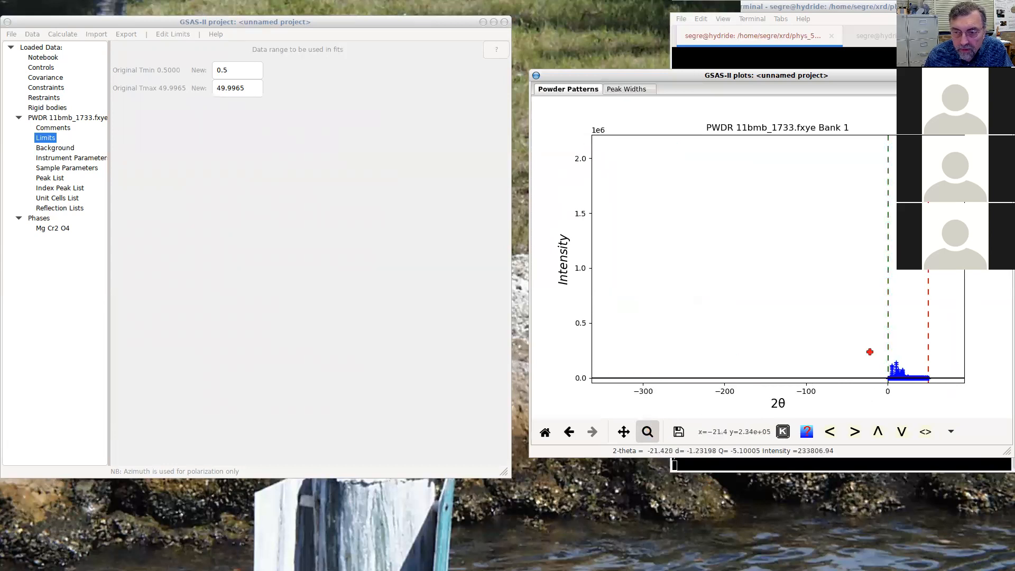
click(545, 434)
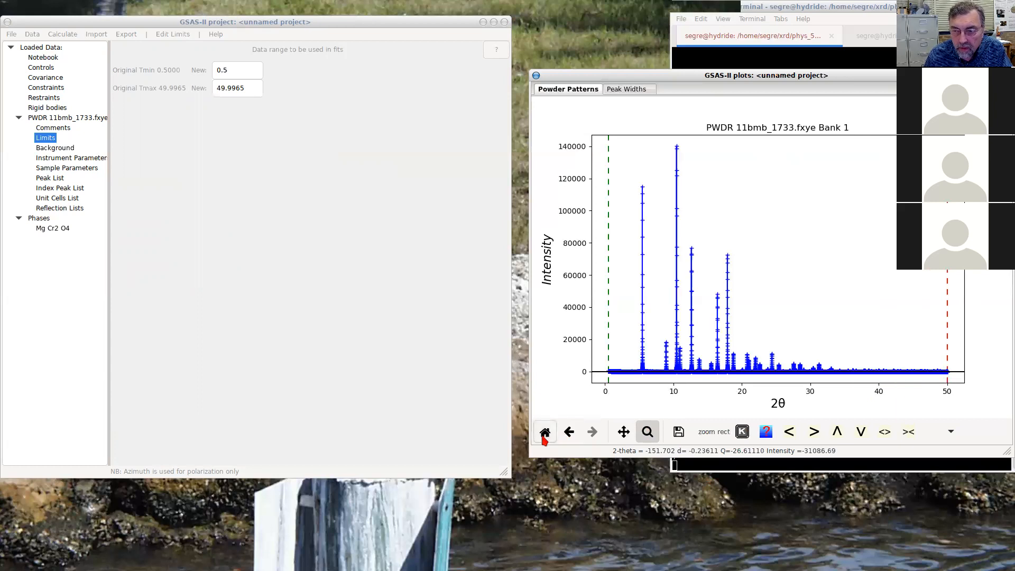
drag(871, 361, 931, 375)
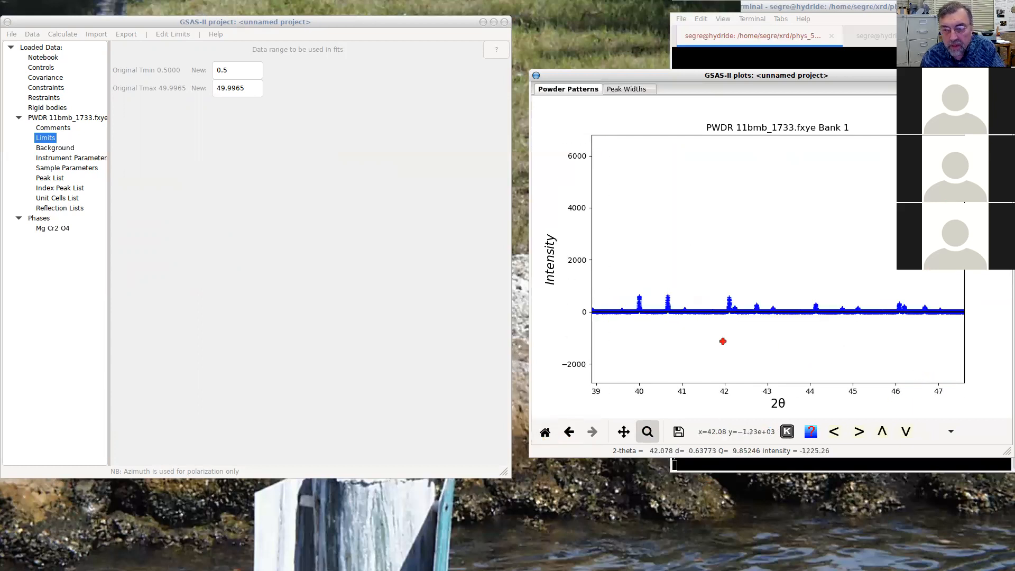
drag(716, 283, 755, 320)
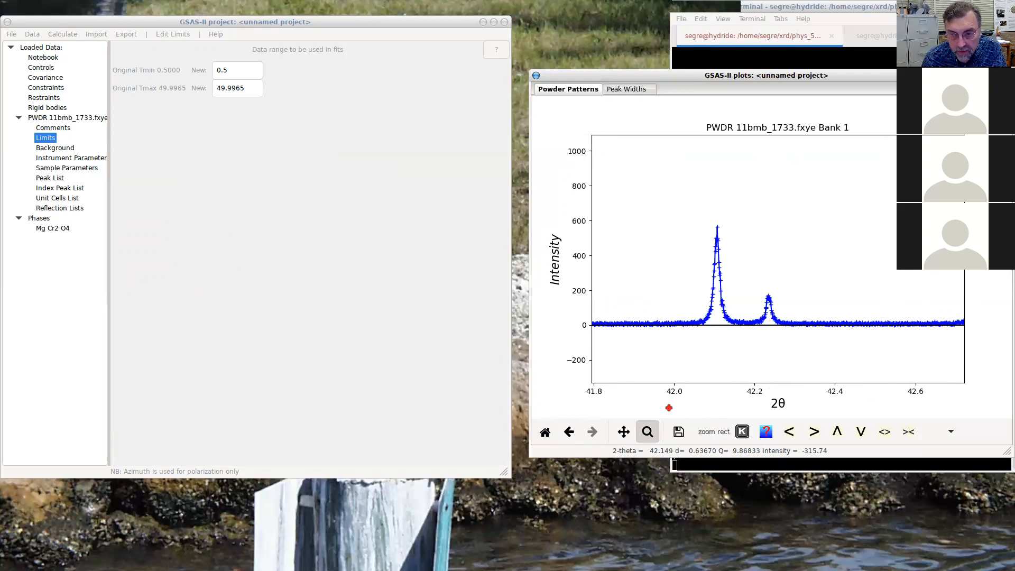
click(545, 433)
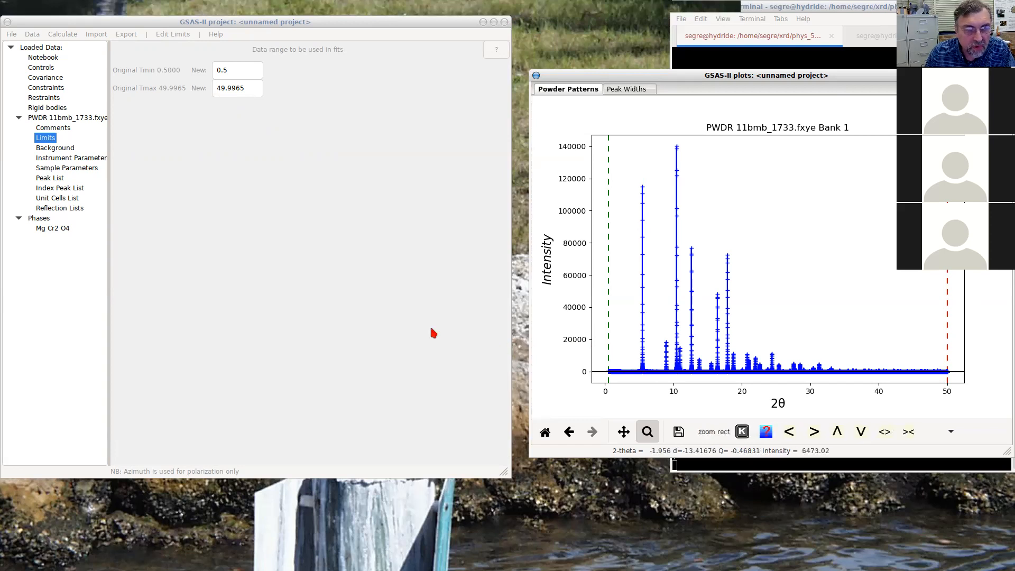
Examine the histogram's instrument parameters and look through the import and data commands for a way to load a parameter file
click(65, 160)
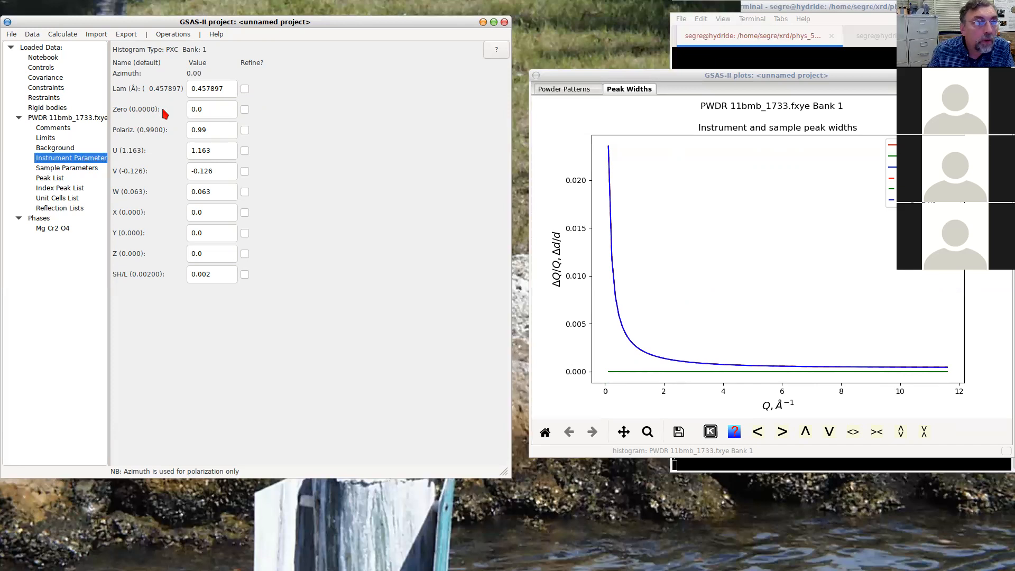
click(106, 35)
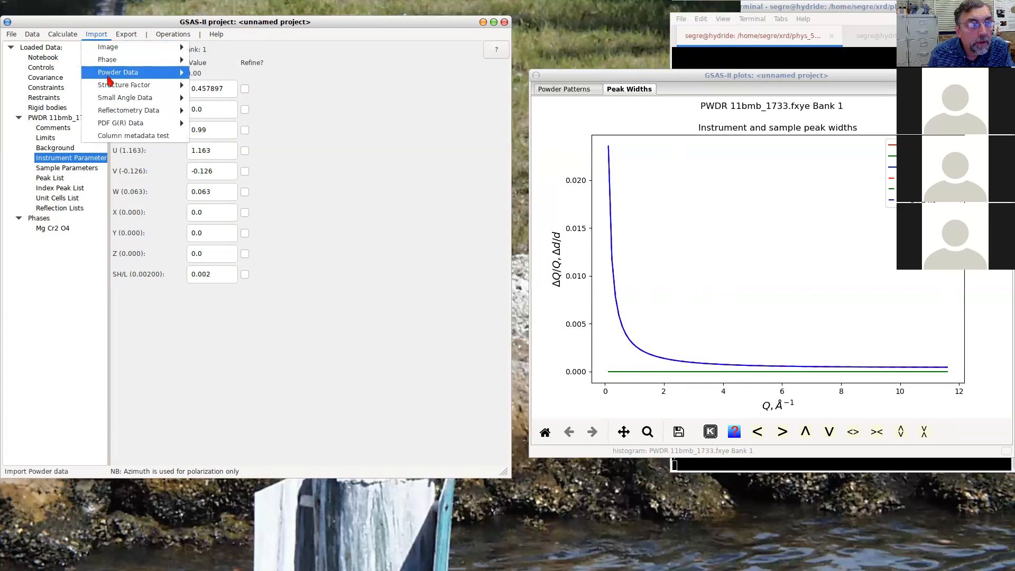
mouse_move(106, 112)
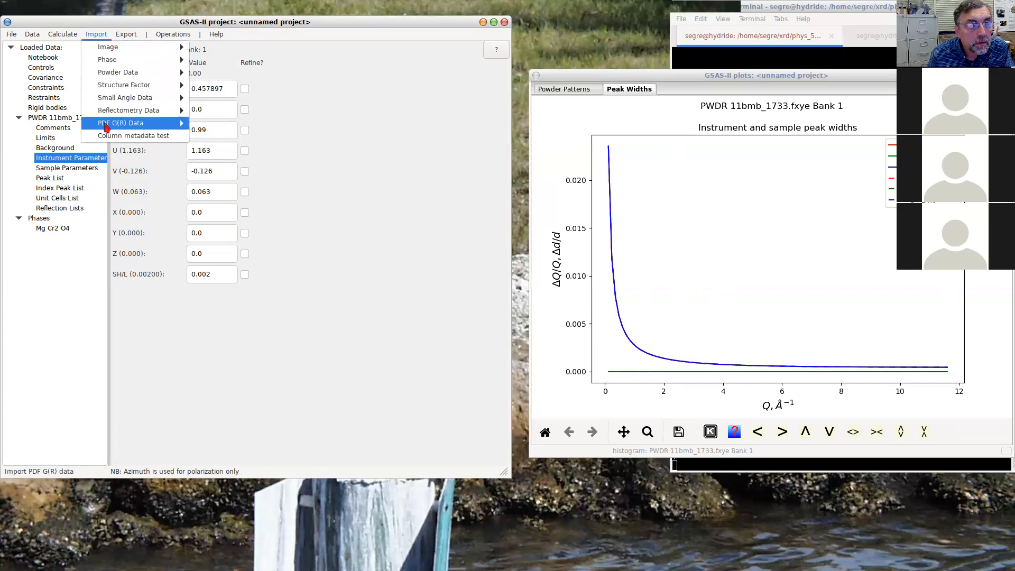
mouse_move(110, 51)
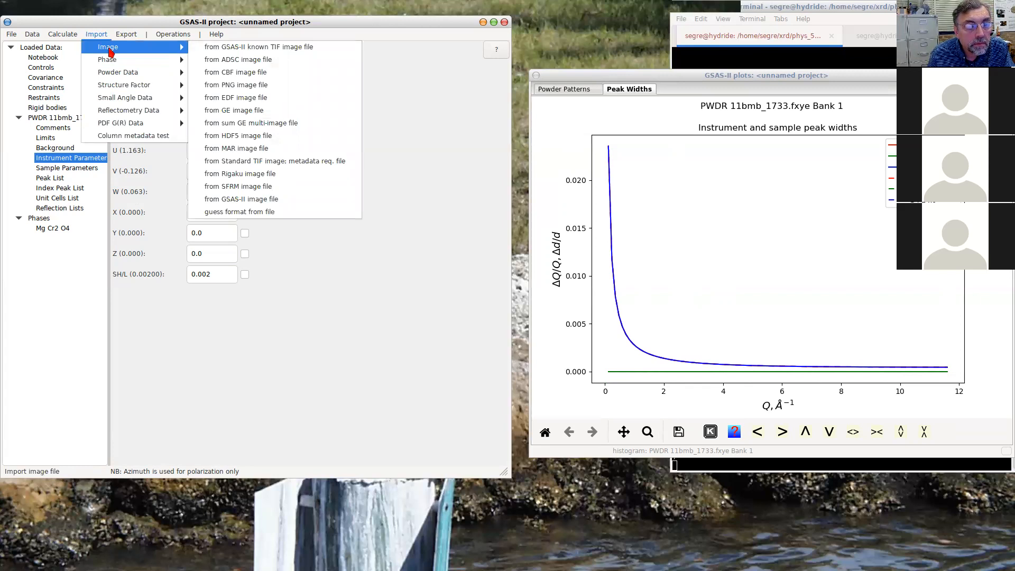
click(364, 305)
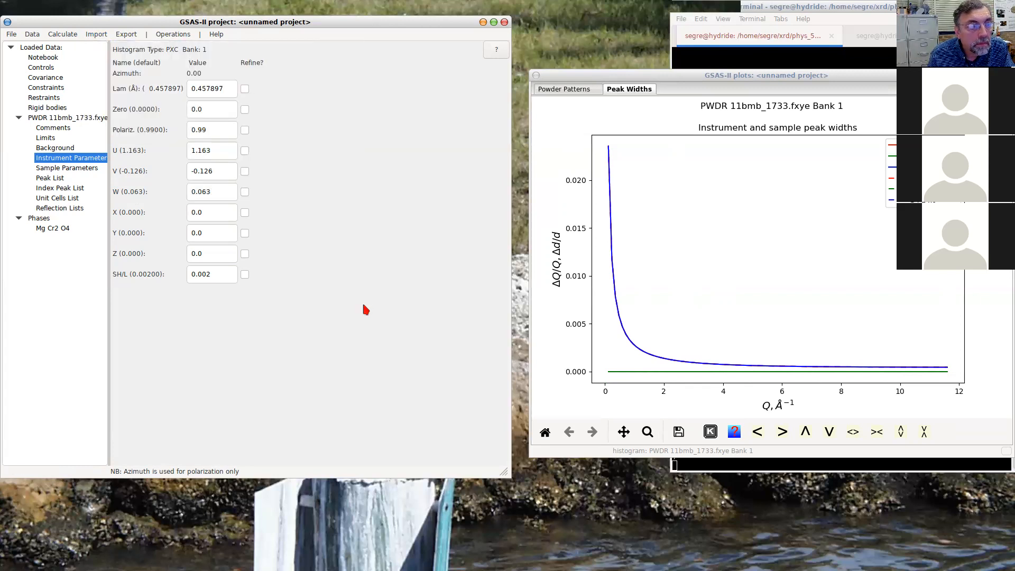
click(97, 35)
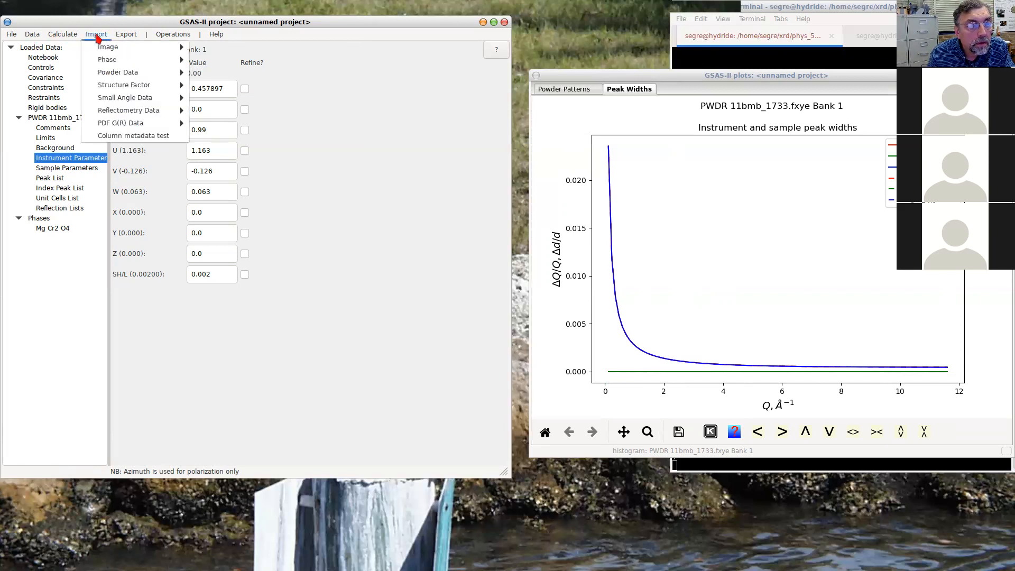
mouse_move(30, 35)
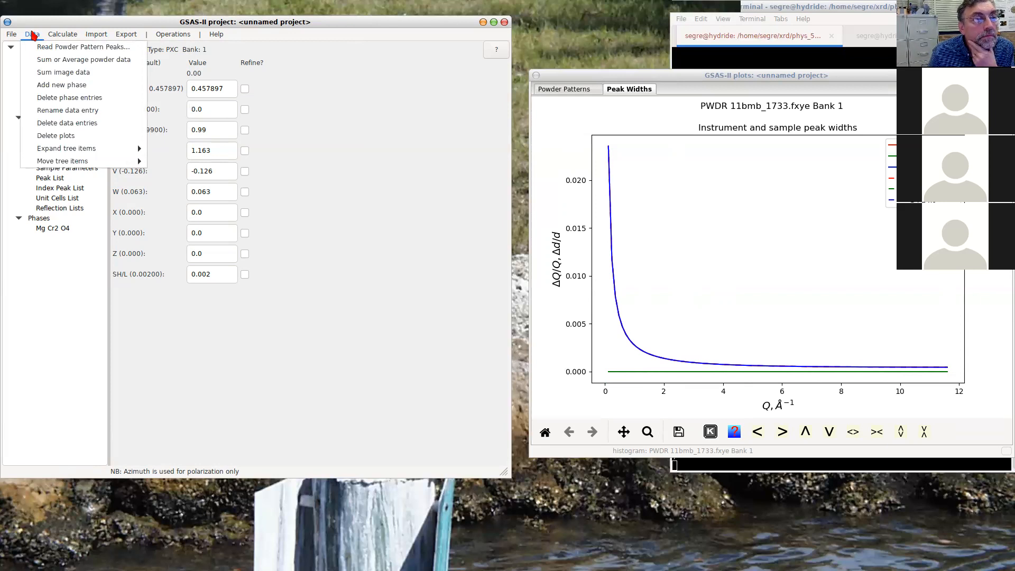
mouse_move(71, 34)
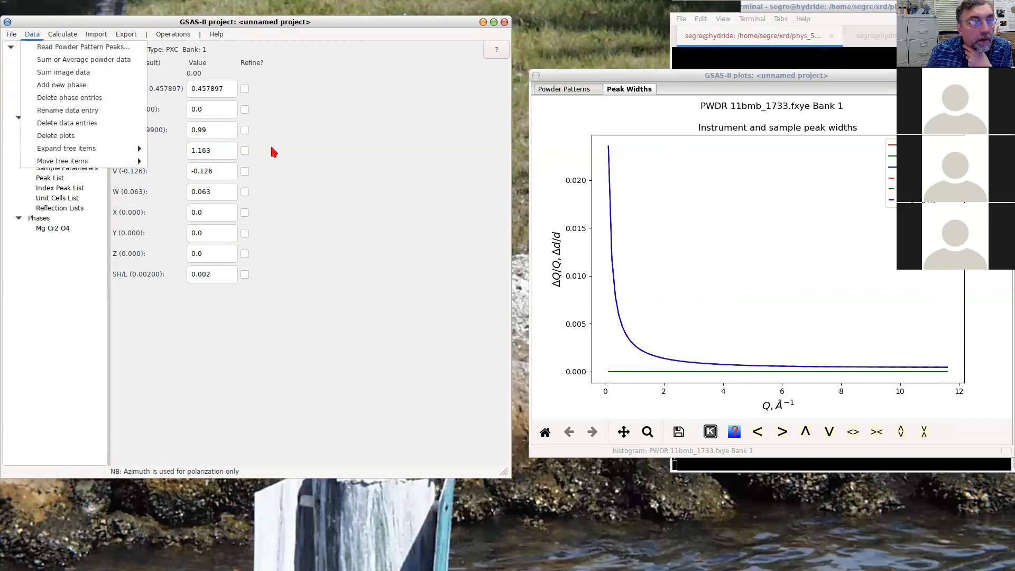
click(333, 180)
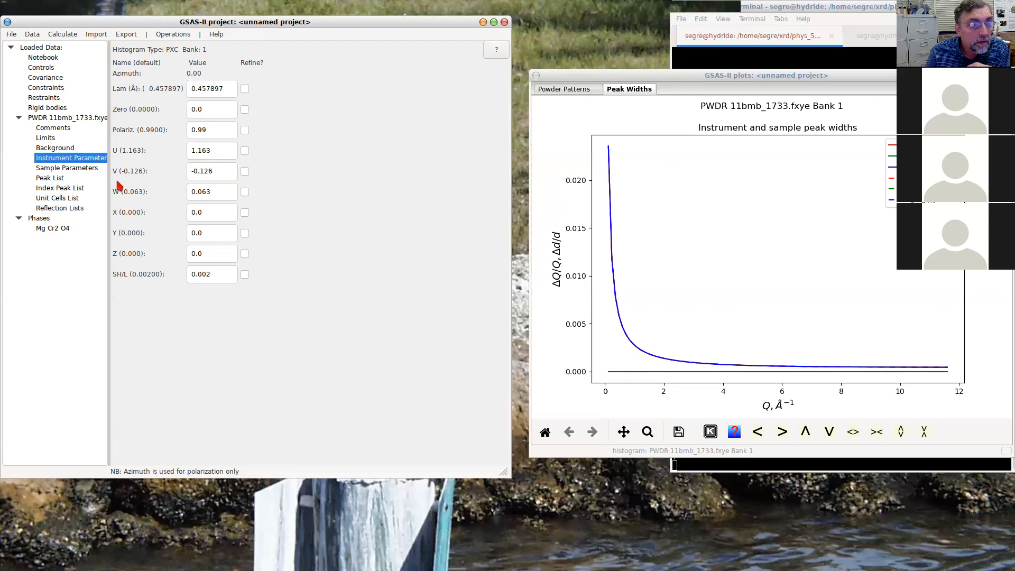
Look through the xrd and phys_570 folders for an instrument profile to load, then examine the built-in default instrument parameter sets
click(175, 35)
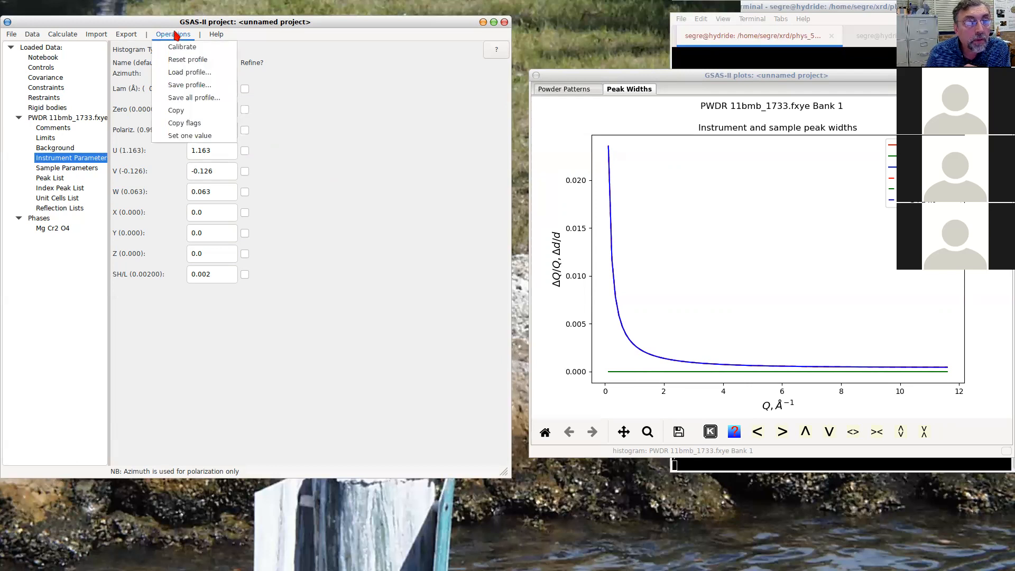
click(194, 77)
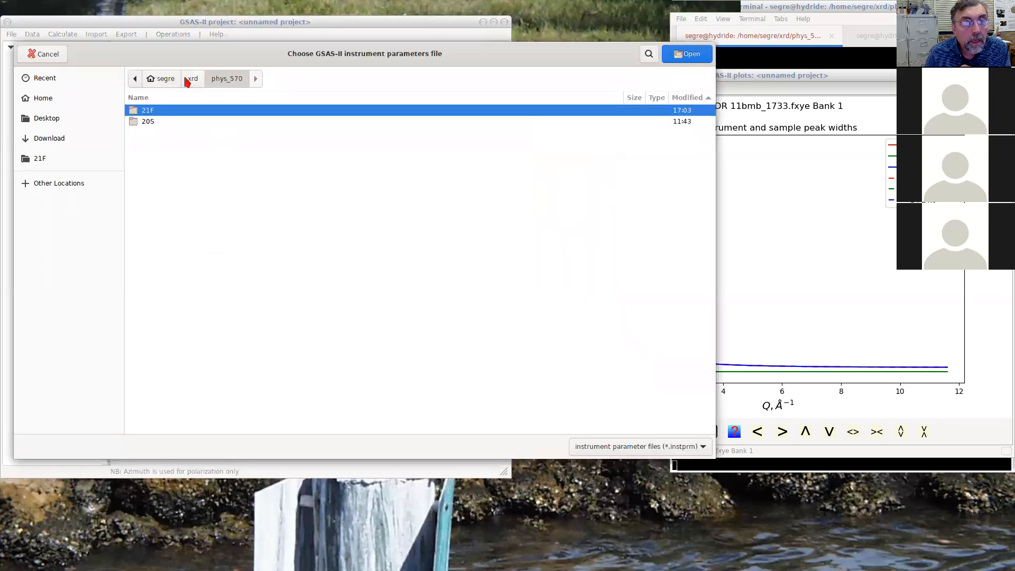
click(191, 79)
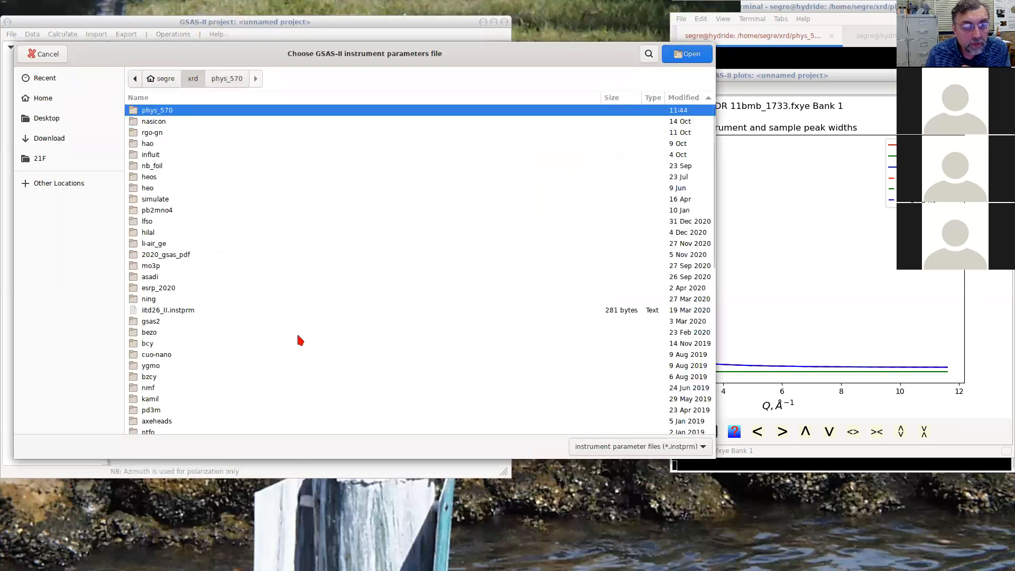
click(706, 447)
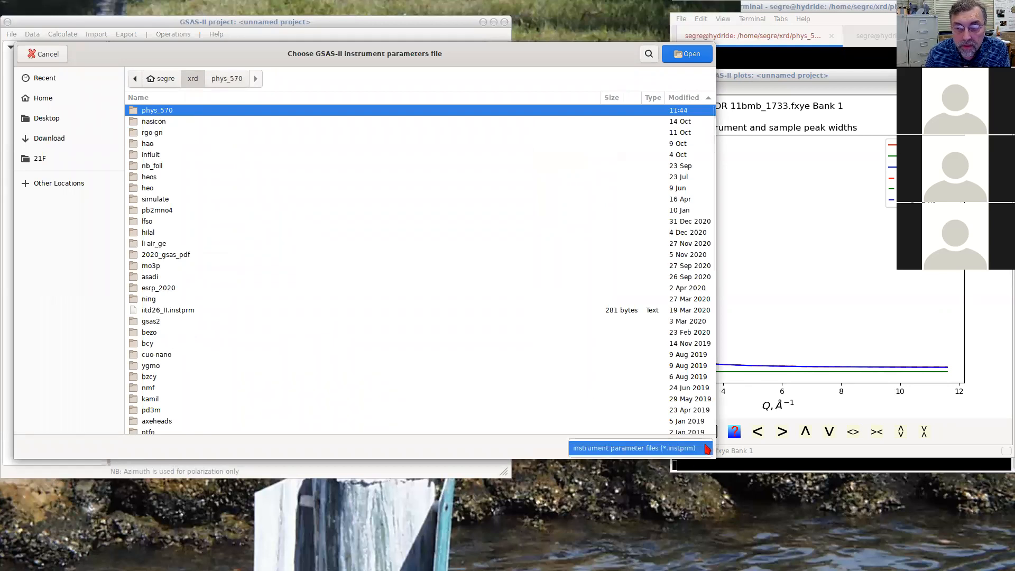
click(702, 450)
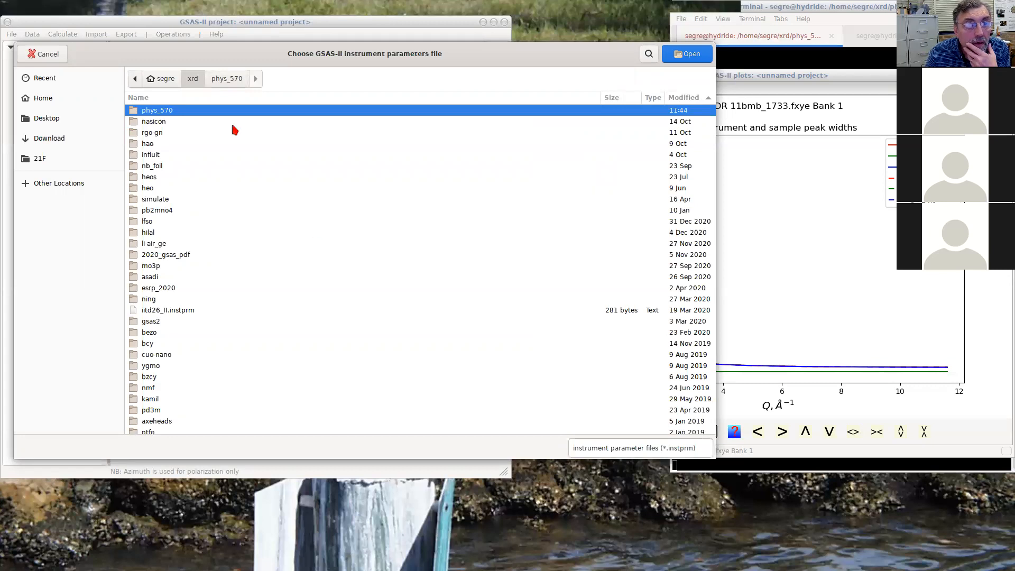
click(693, 448)
click(693, 448)
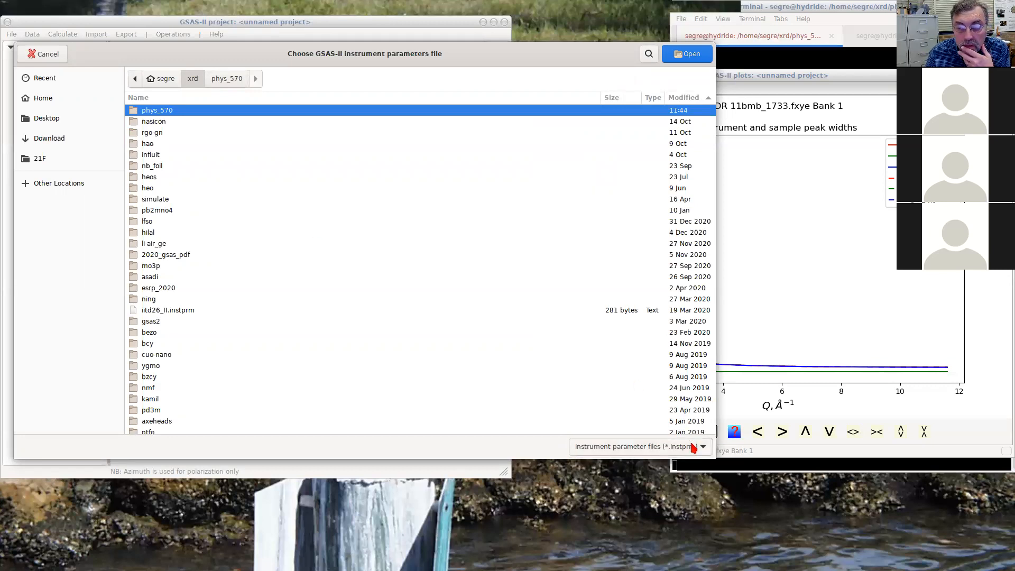
click(209, 80)
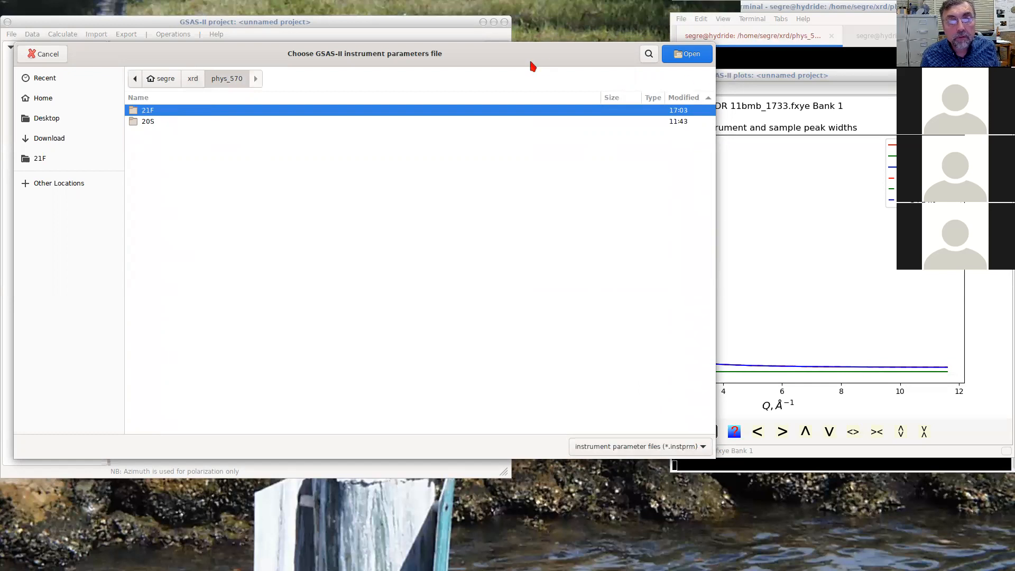
click(45, 54)
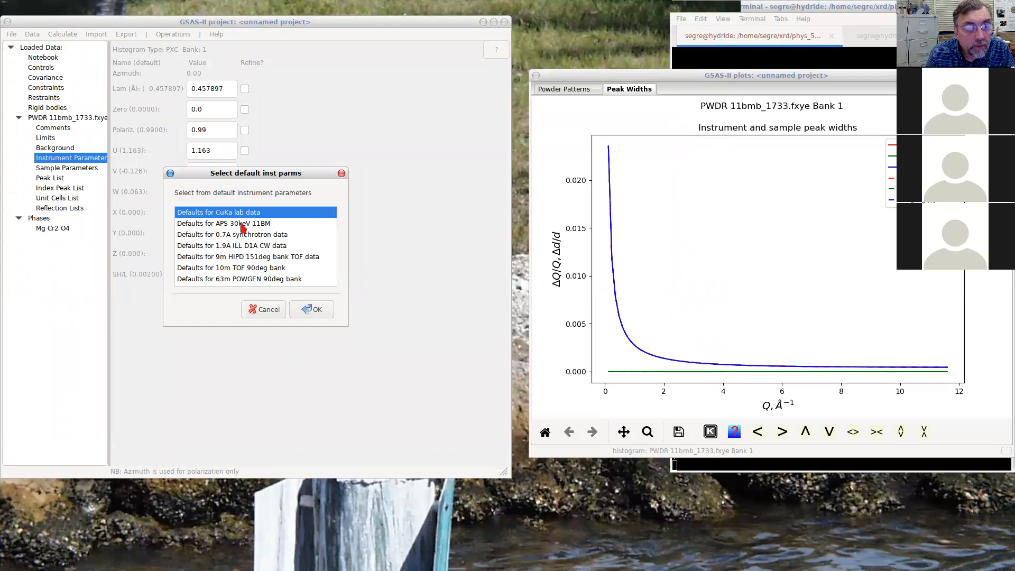
scroll(242, 227, down, 1)
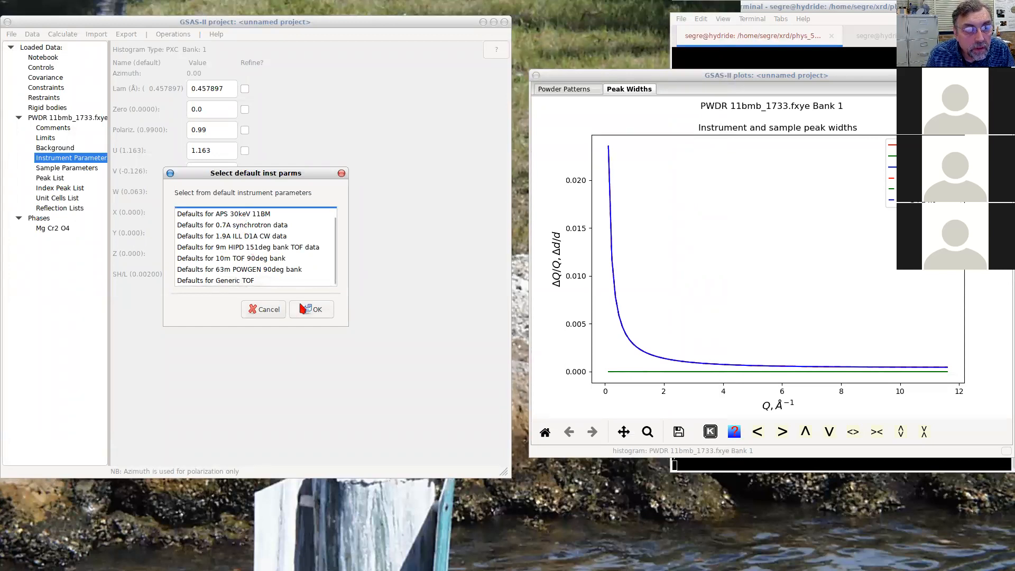
click(268, 310)
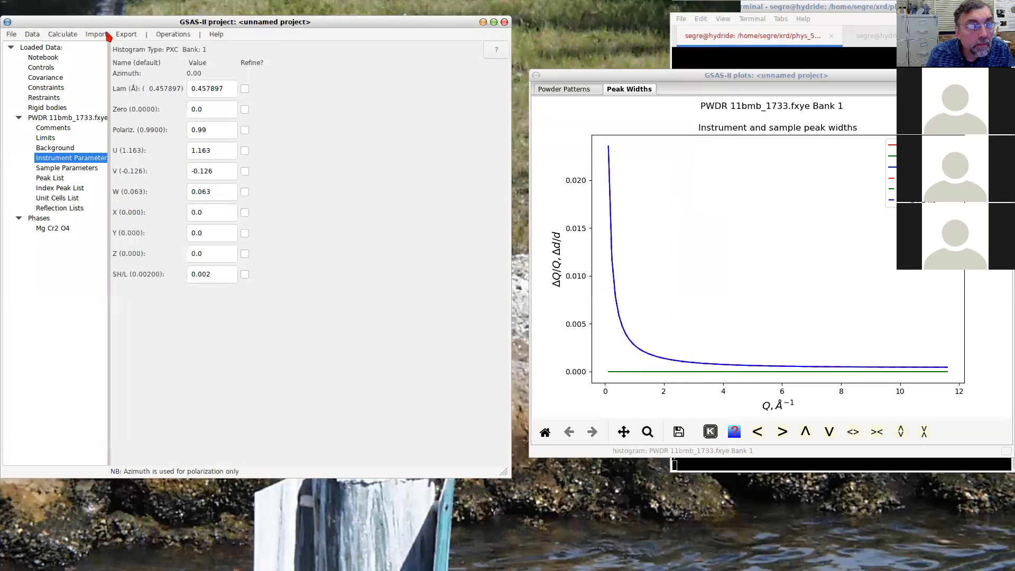
Reset the histogram's instrument profile to its defaults, then bring the terminal running GSAS-II forward to check its output
click(174, 35)
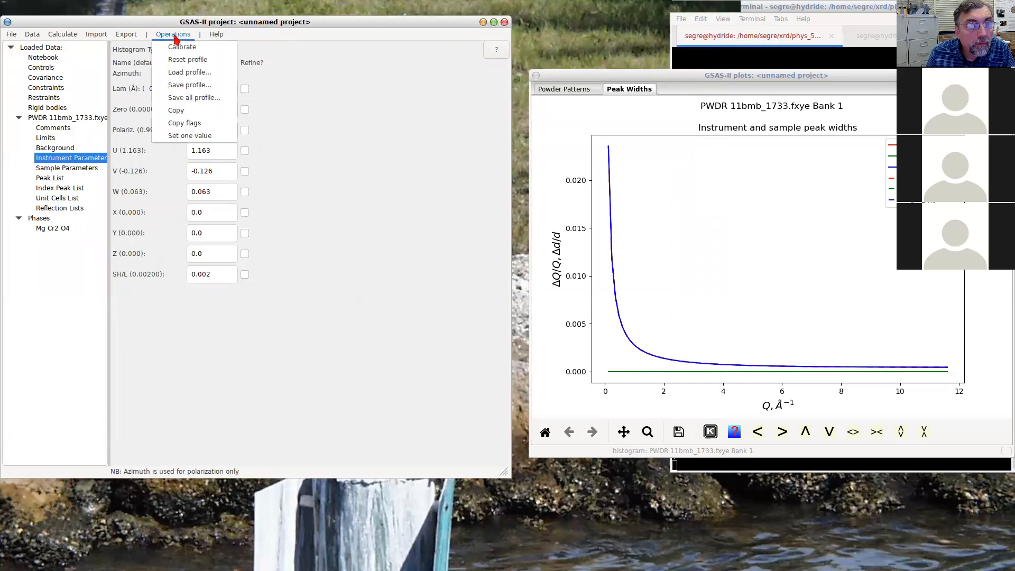
click(190, 60)
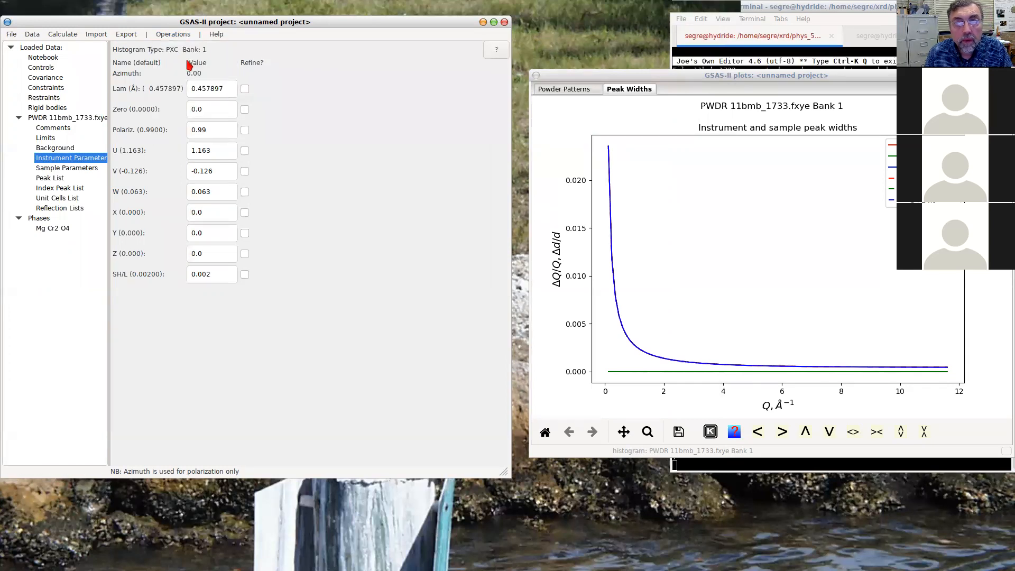
click(892, 52)
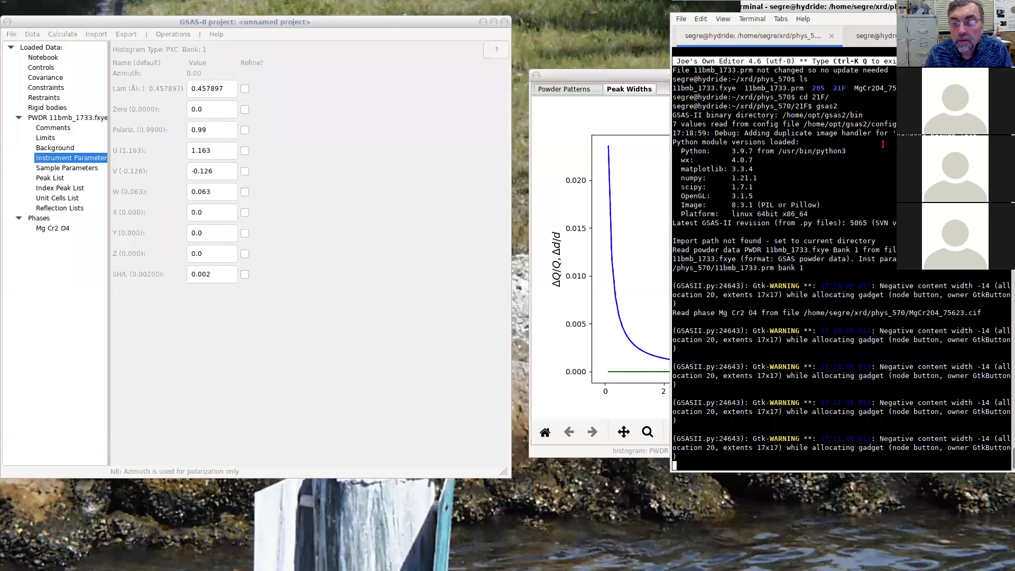
Check the phys_570 folder again for a loadable instrument profile and review the list of default parameter sets, applying none
click(182, 35)
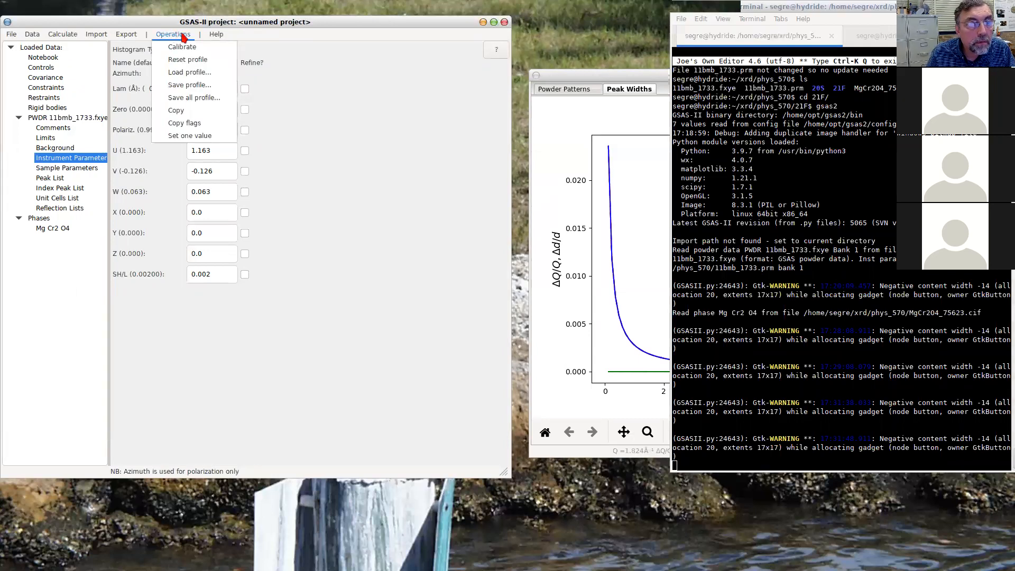
click(188, 74)
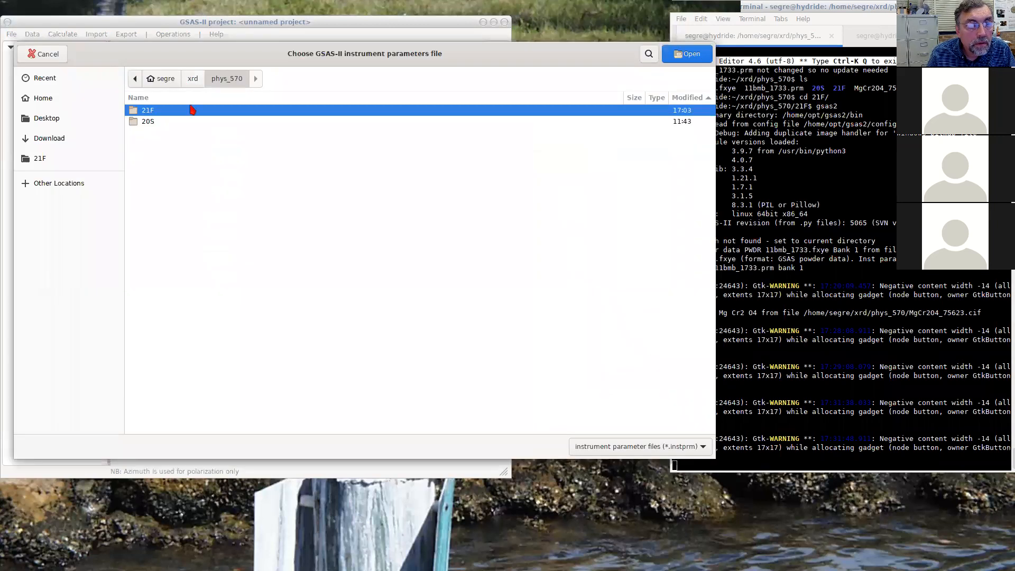
click(62, 54)
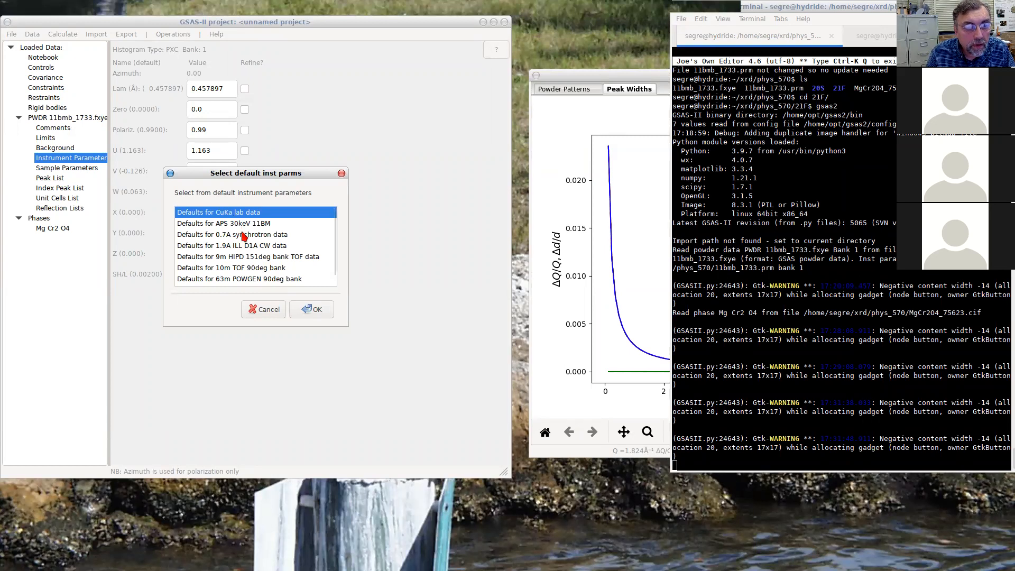
scroll(249, 246, down, 1)
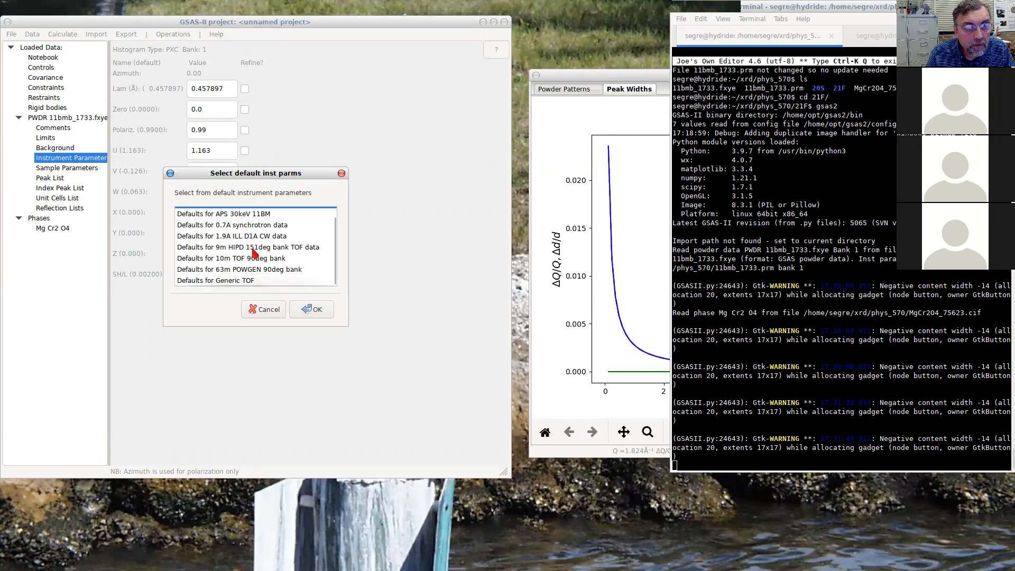
click(269, 310)
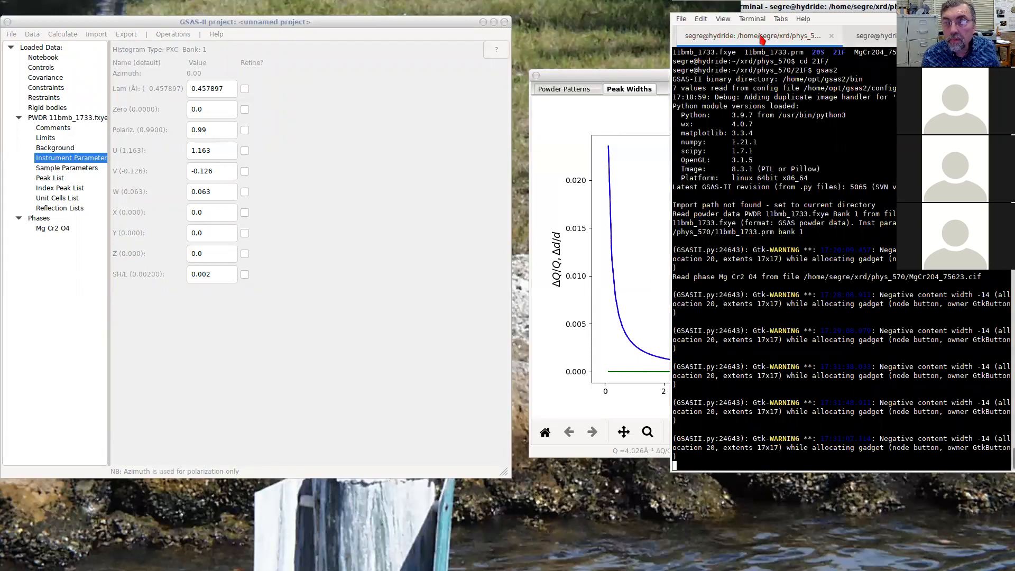
Switch to the second terminal session, go up from the Ga2O3 folder to phys_570, and list the files there
click(873, 36)
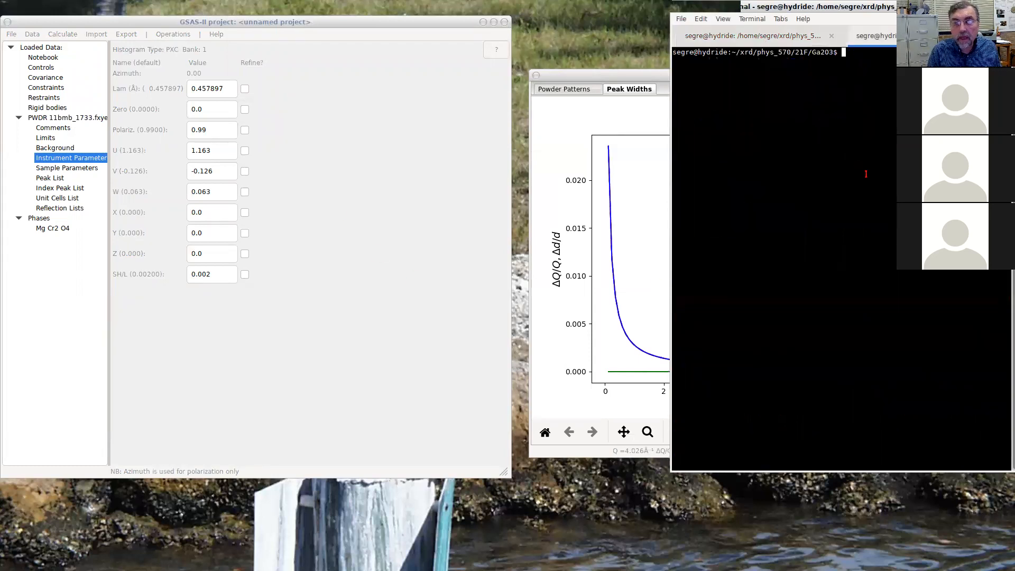
text(cd ../)
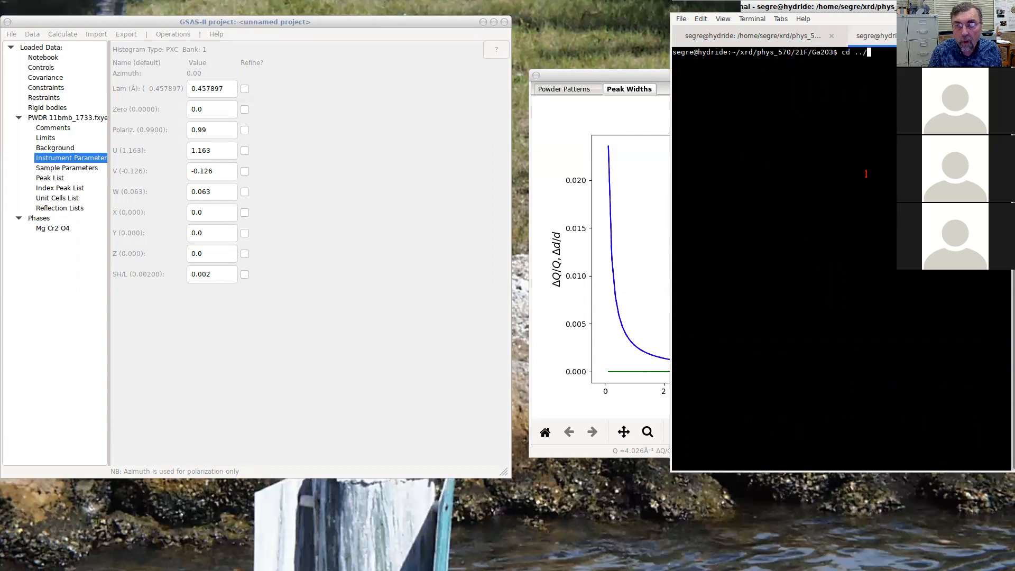
key(Return)
text(ls)
key(Return)
text(cd ../)
key(Return)
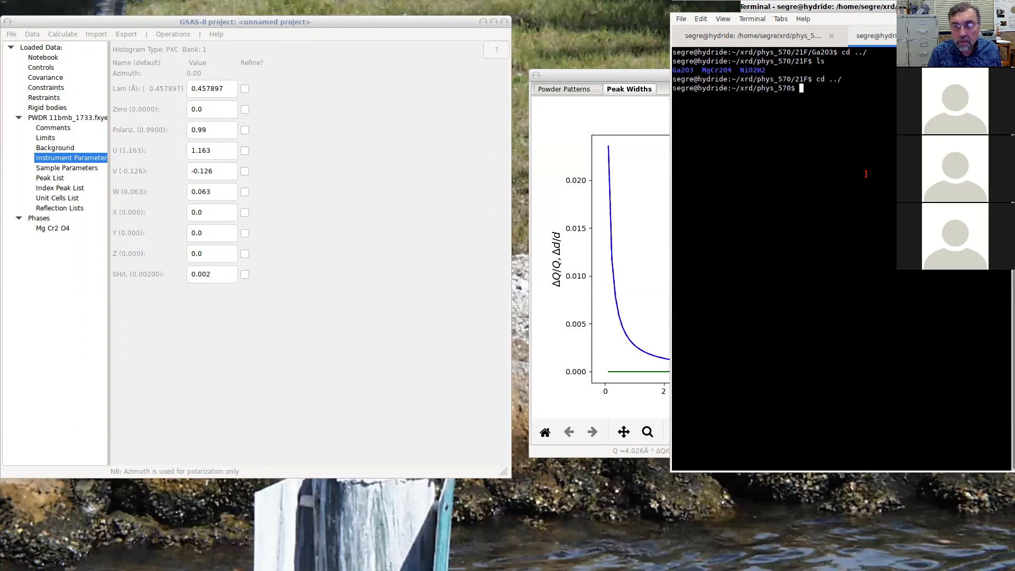
text(ls)
key(Return)
Copy 11bmb_1733.prm to 11bmb_1733.instprm in the phys_570 folder
text(mv)
key(BackSpace)
key(BackSpace)
key(BackSpace)
text(cp)
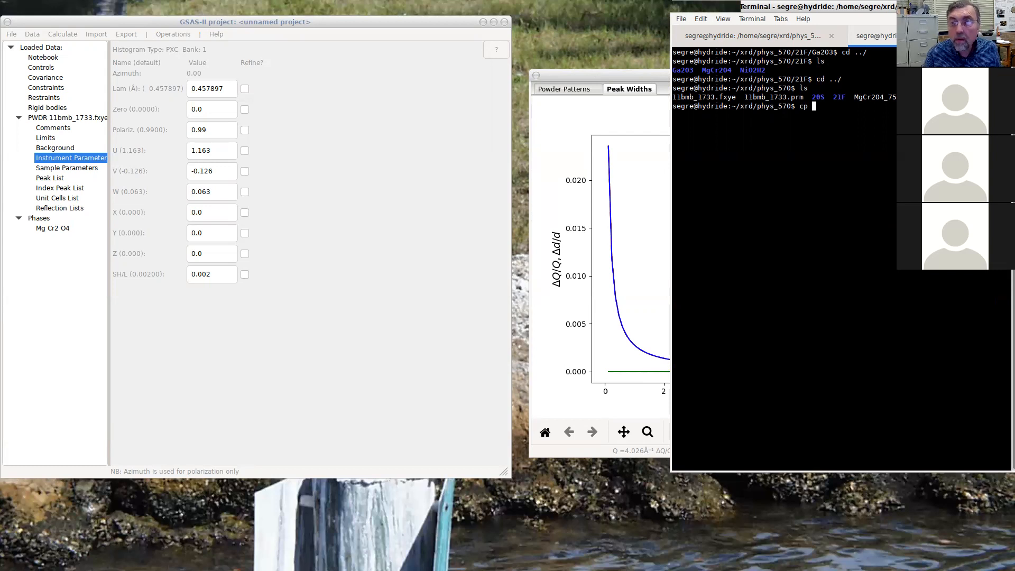
double_click(783, 98)
middle_click(783, 133)
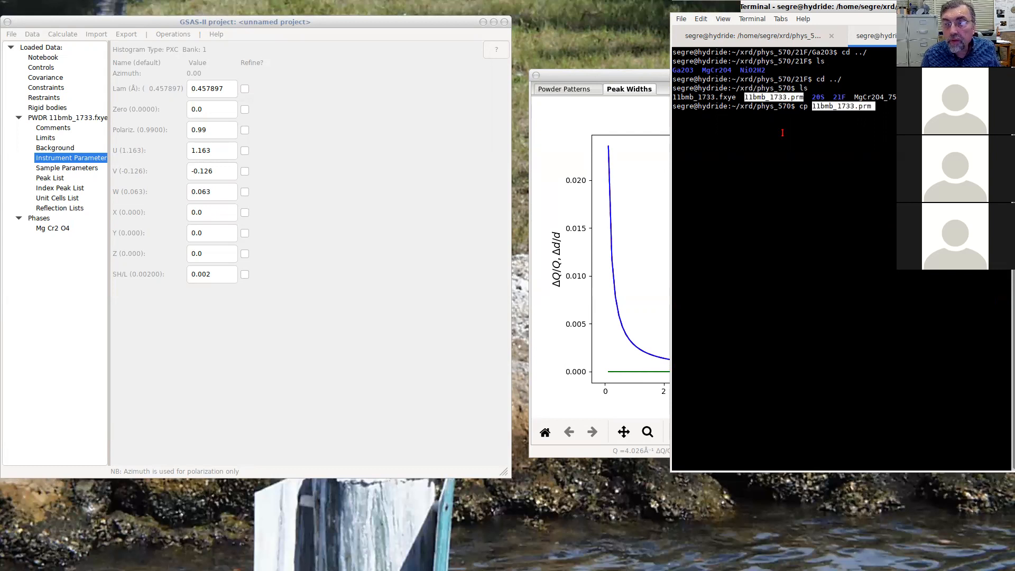
middle_click(804, 163)
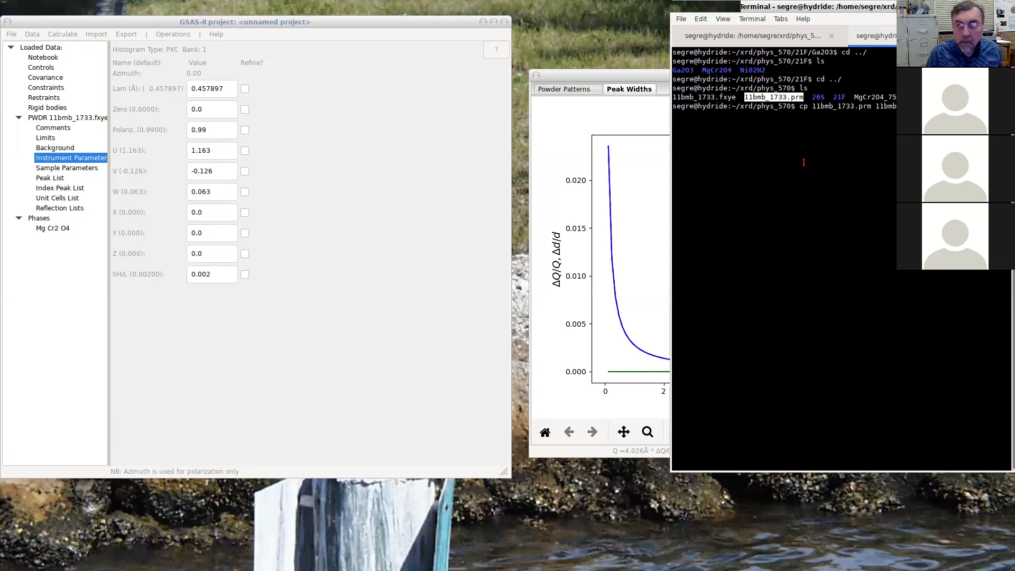
key(Return)
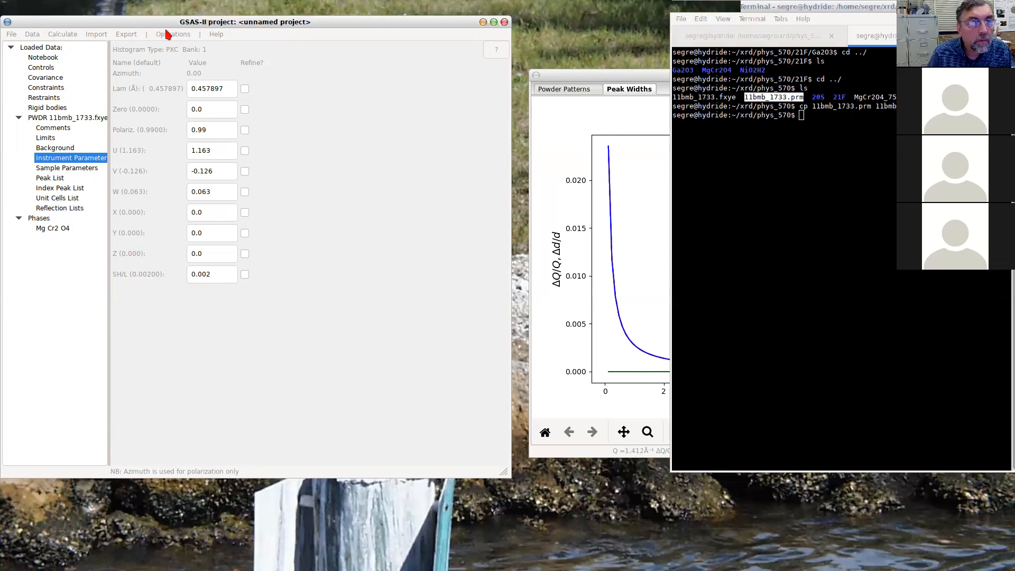
Switch to GSAS-II and load the instrument profile file 11bmb_1733.instprm from the phys_570 folder into the histogram
click(169, 33)
click(177, 73)
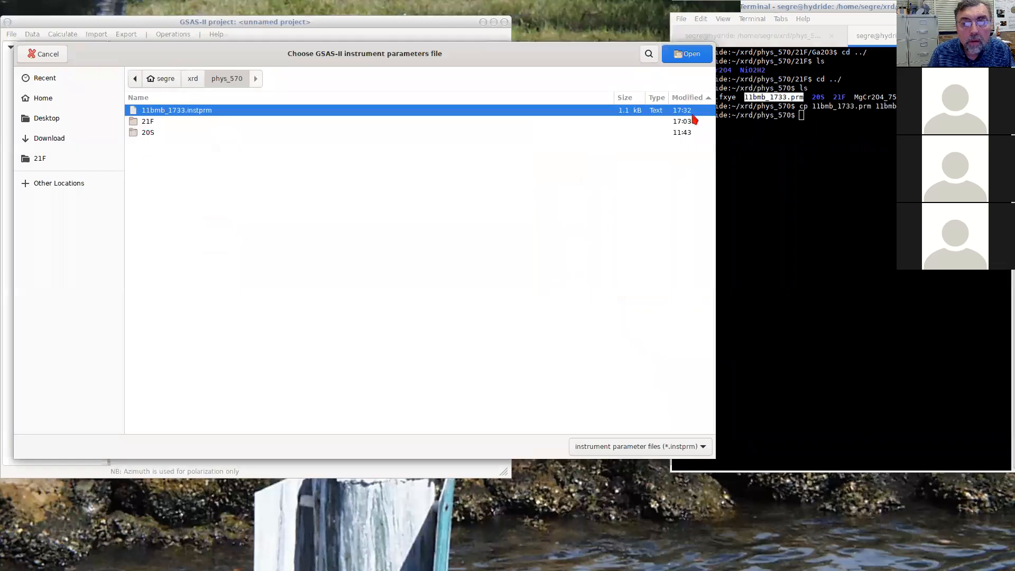
click(682, 53)
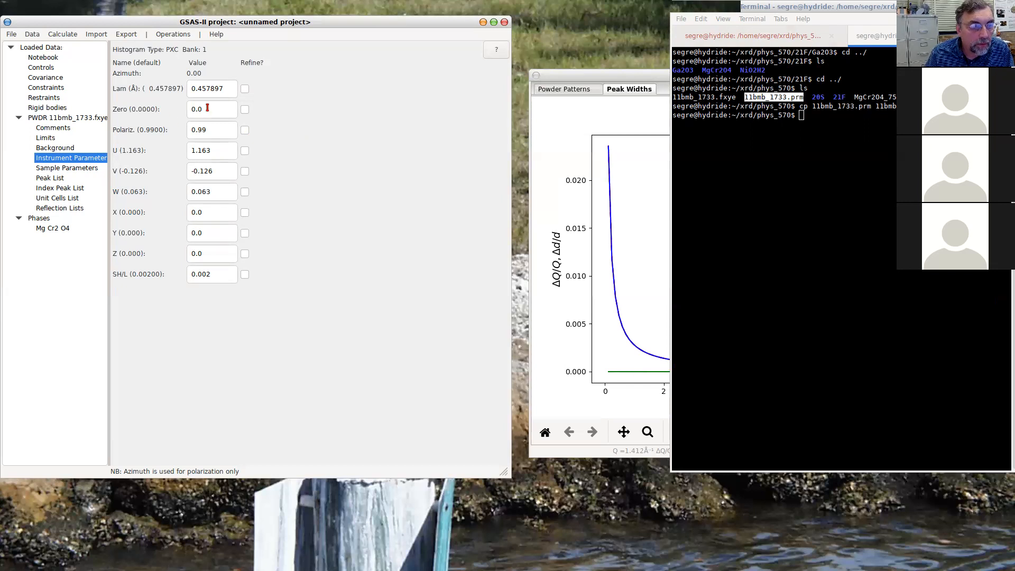
Examine the histogram's sample parameters, especially the refined histogram scale factor, alongside the full powder pattern
click(91, 168)
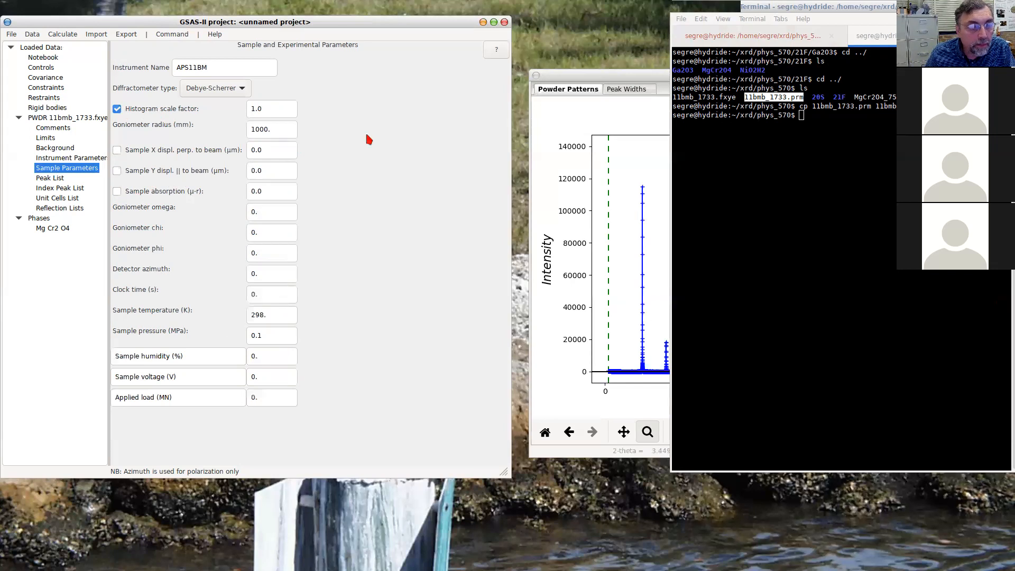
click(262, 108)
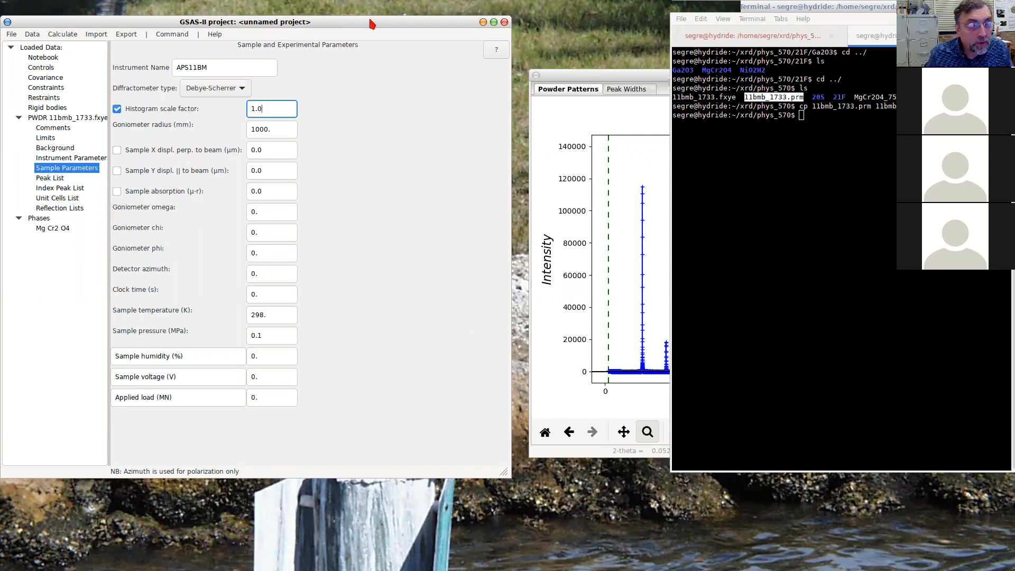
click(604, 77)
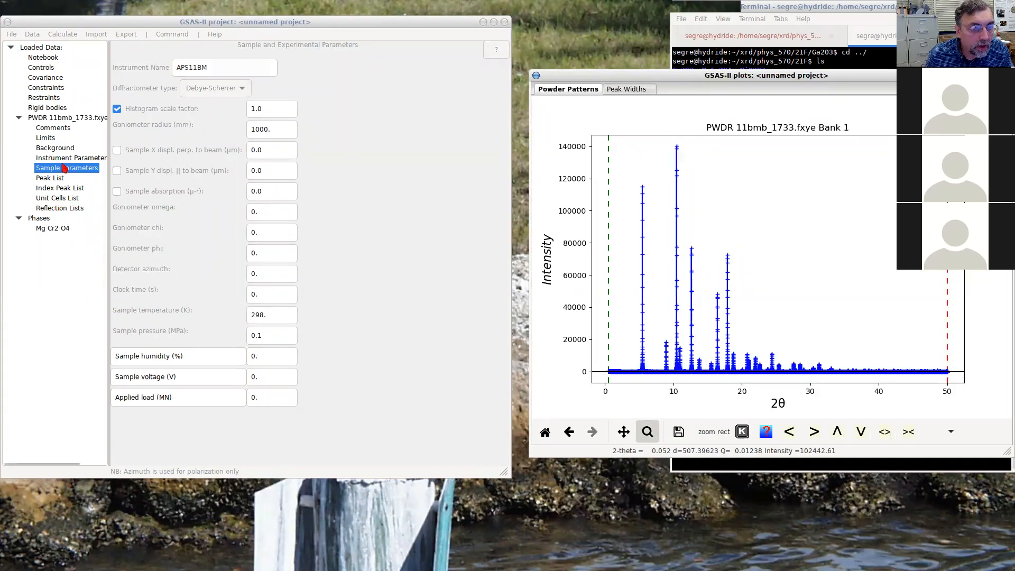
click(264, 110)
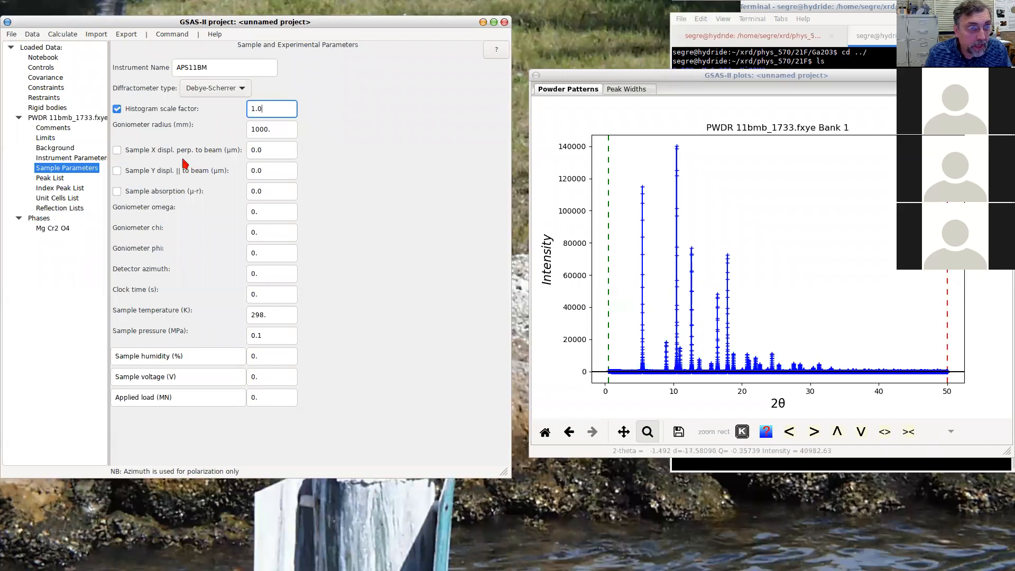
Run the first refinement, saving the project as 11bmb_1733 in the MgCr2O4 folder, and load the new result
click(66, 35)
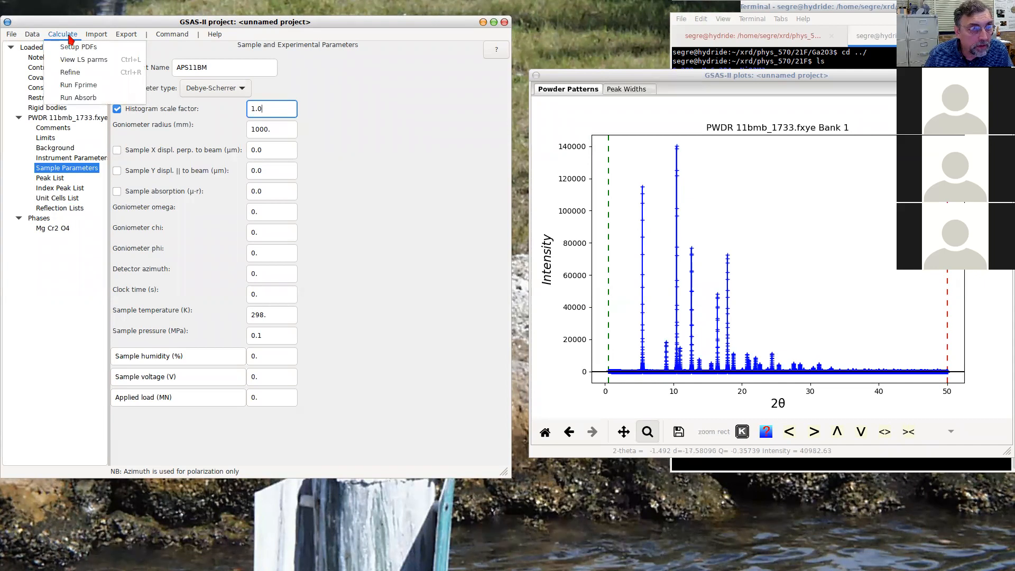
click(69, 73)
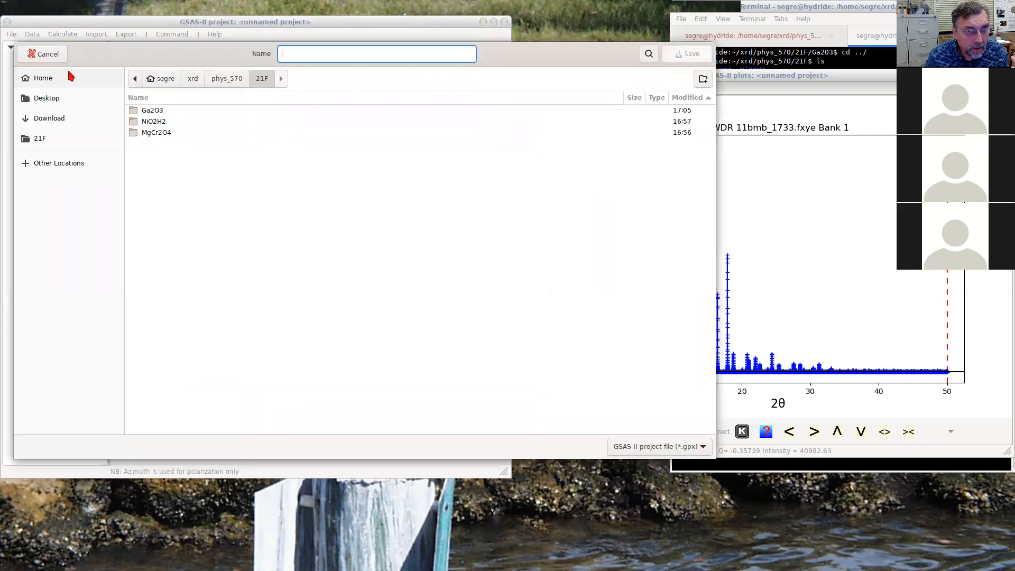
double_click(137, 133)
click(296, 51)
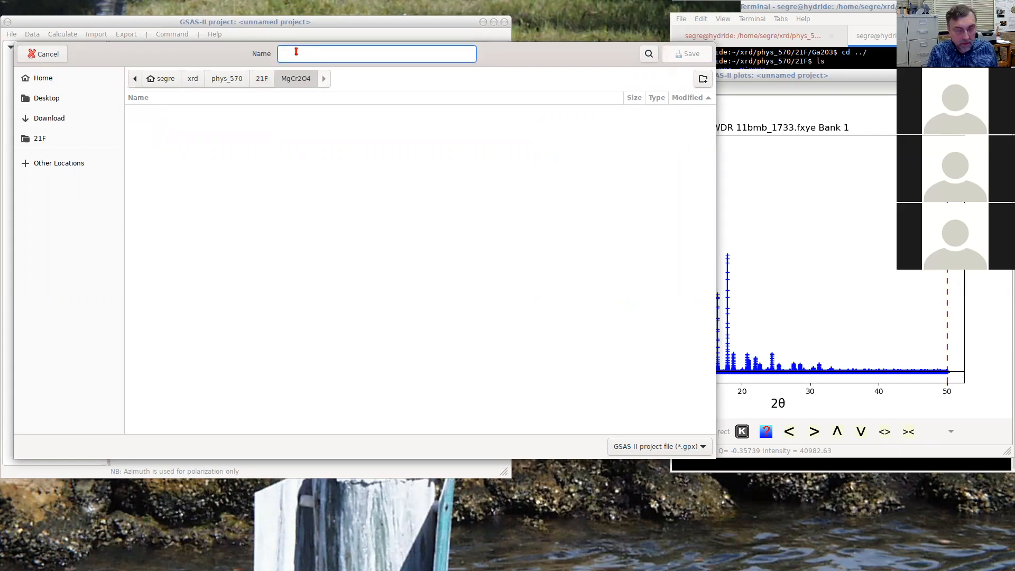
text(11)
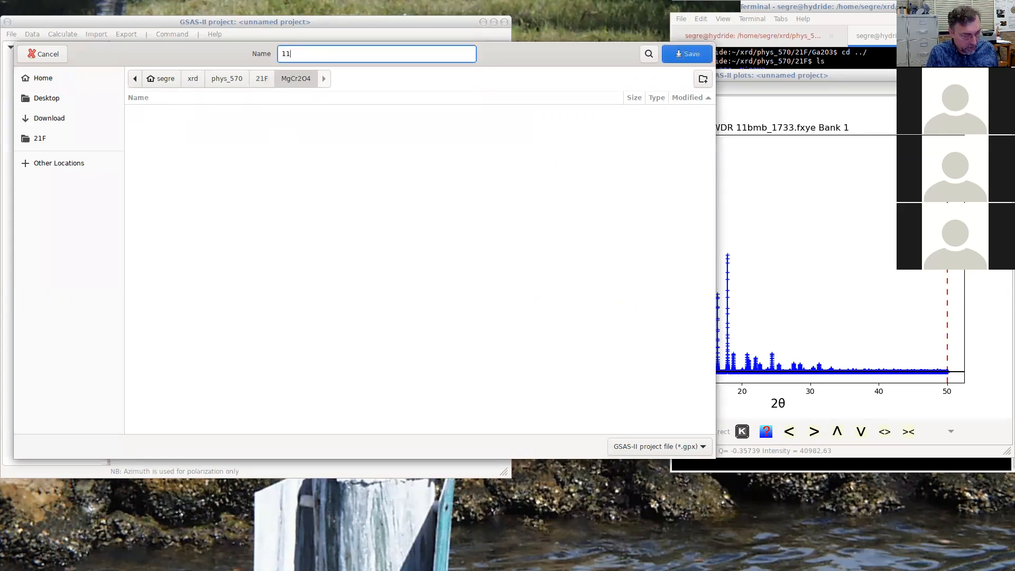
text(bmb_1)
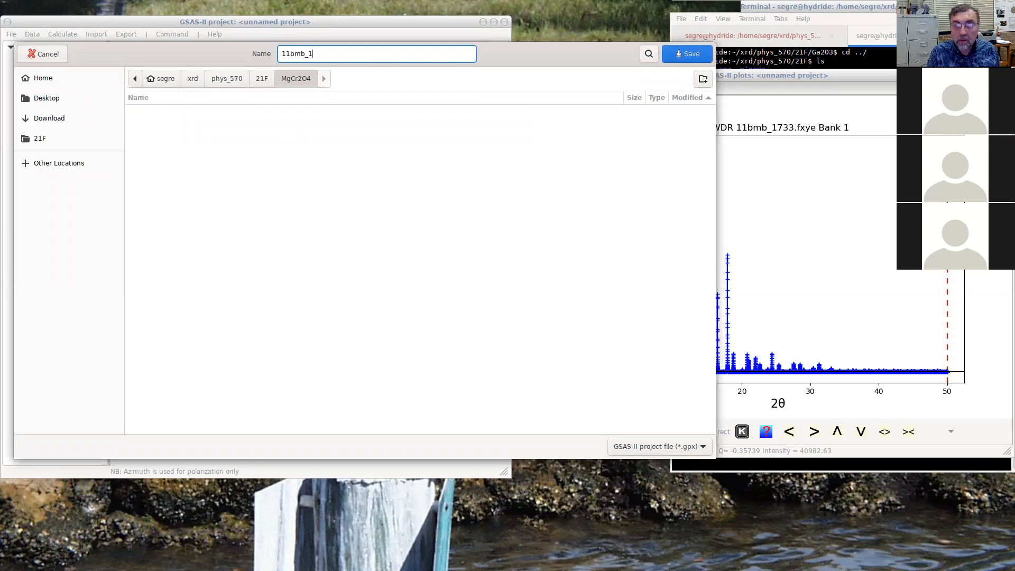
text(733)
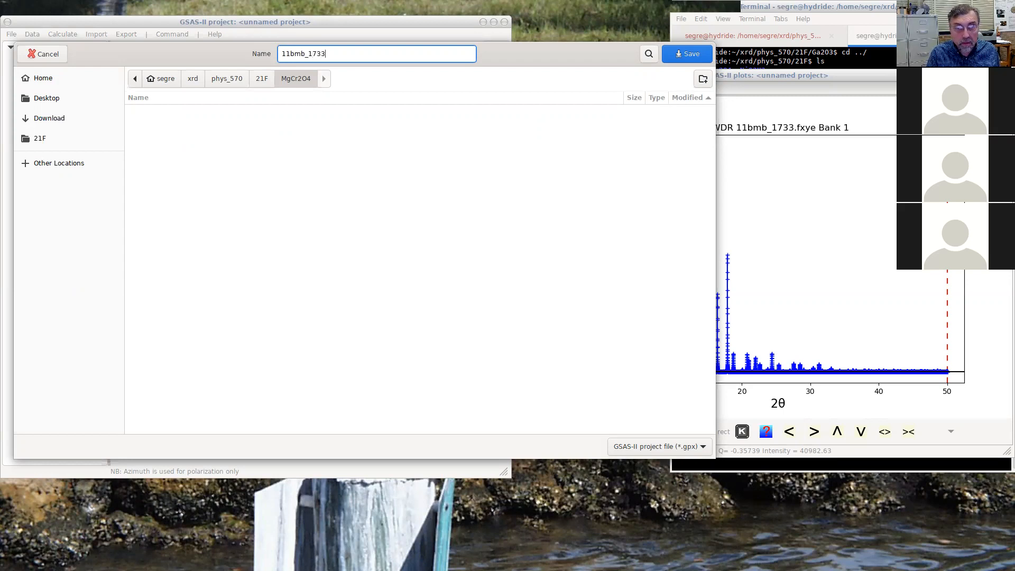
key(Return)
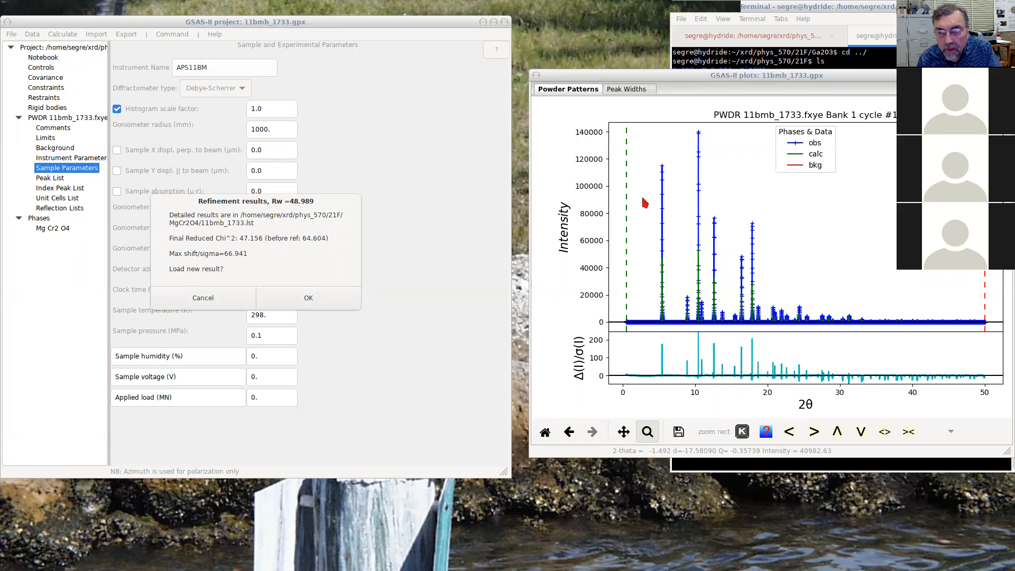
click(680, 283)
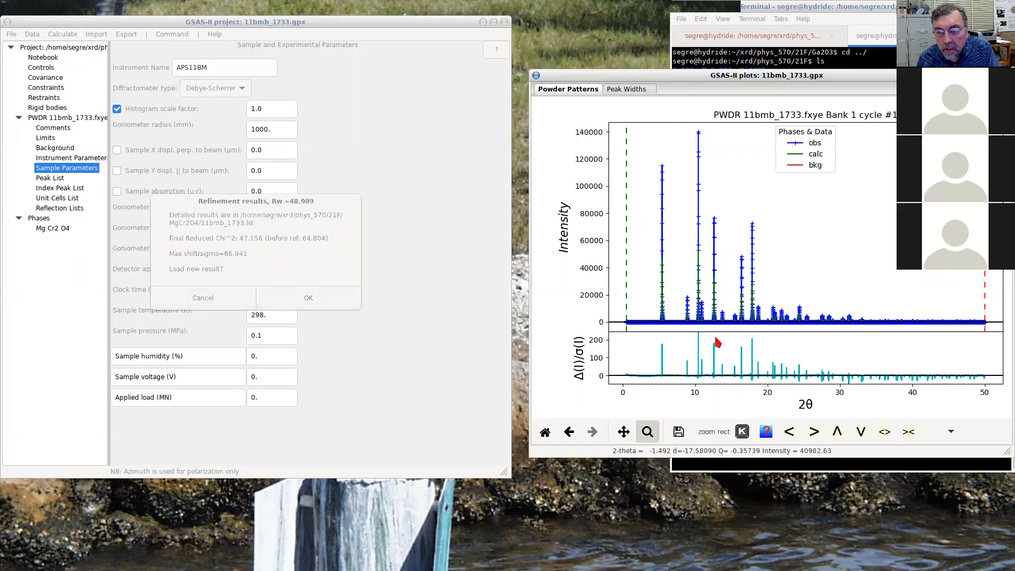
click(323, 298)
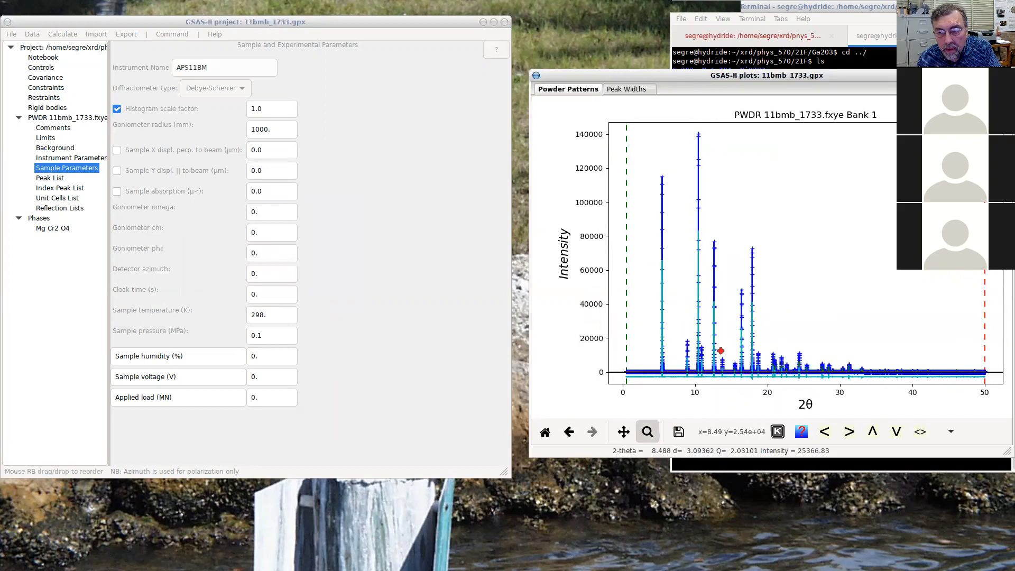
Examine the fit of the peak near 8.9° 2θ up close, along with the refined background coefficients
drag(646, 248, 766, 380)
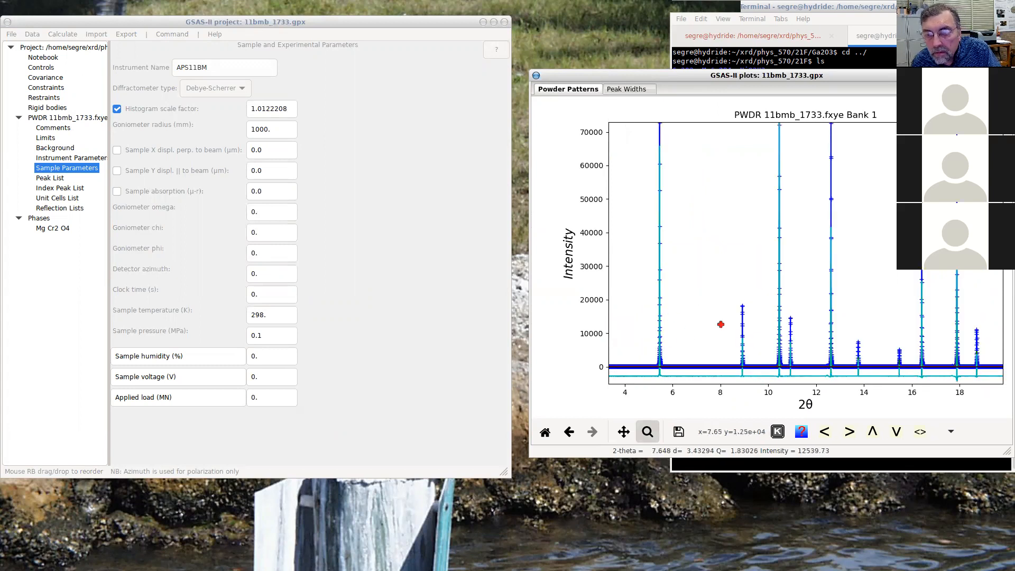
drag(722, 300, 777, 379)
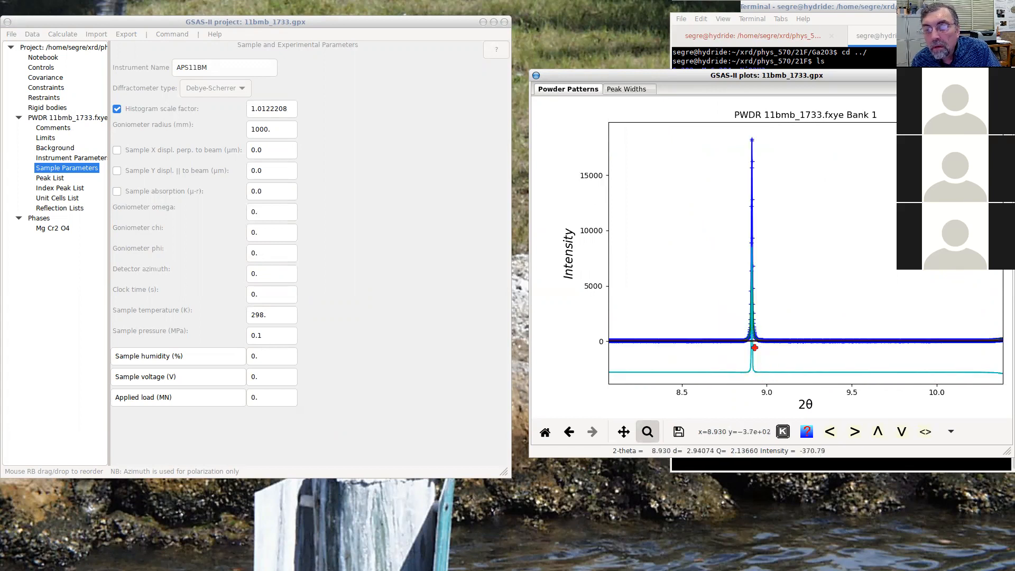
drag(737, 260, 784, 348)
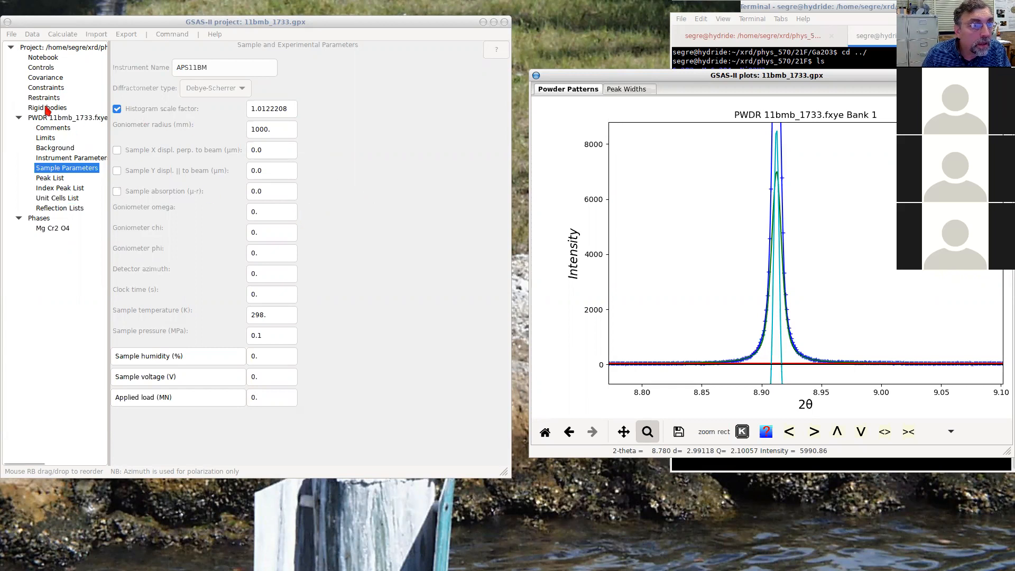
click(56, 150)
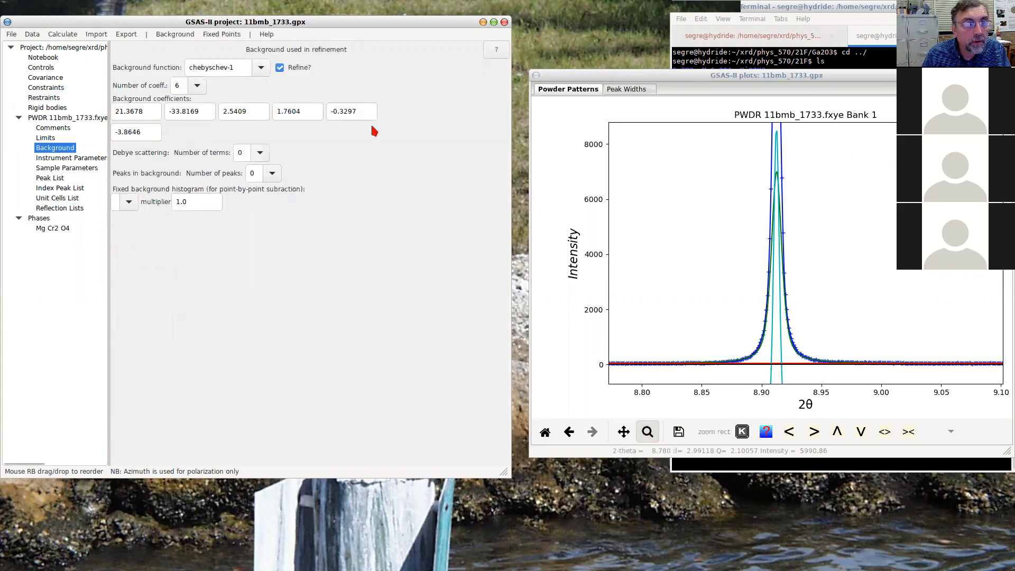
click(545, 432)
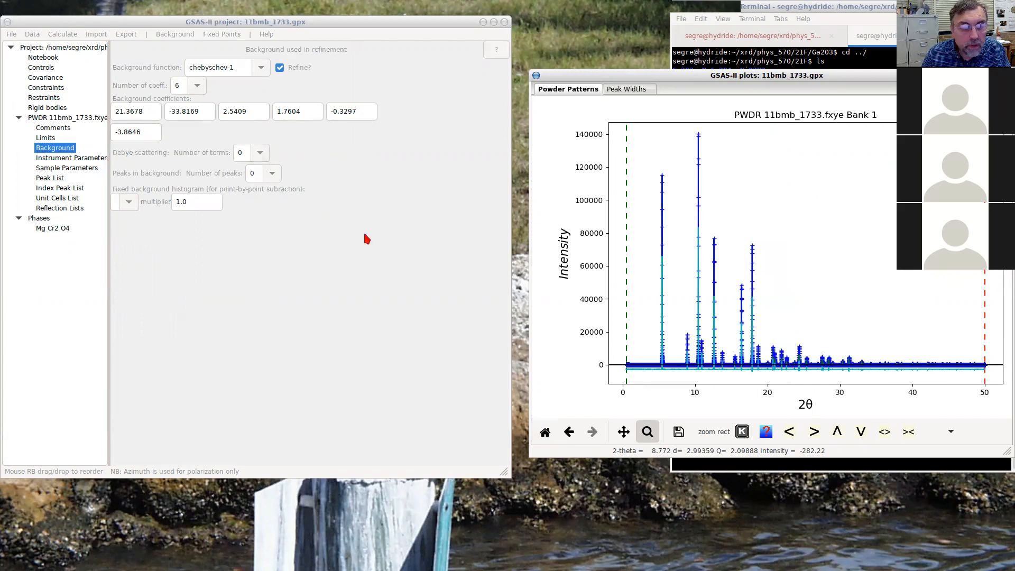
Check the refinement controls, rerun the refinement with the same parameters, and load the new result
click(60, 35)
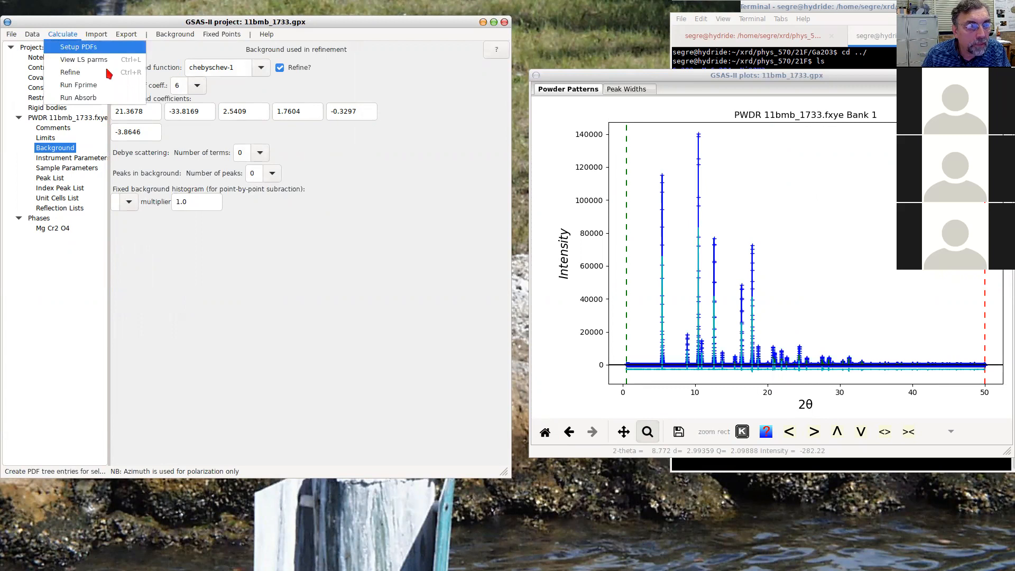
click(214, 131)
click(42, 67)
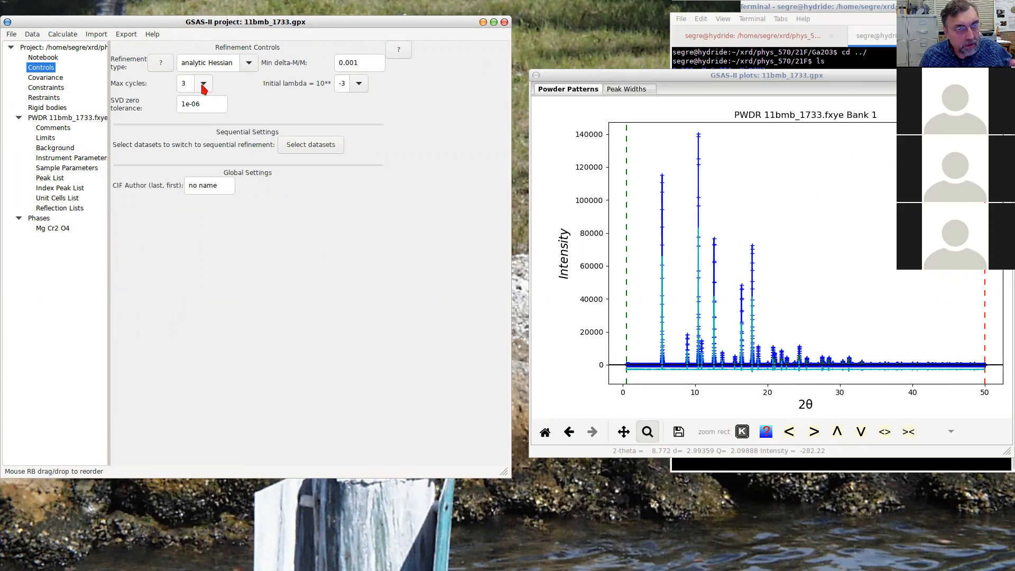
click(61, 36)
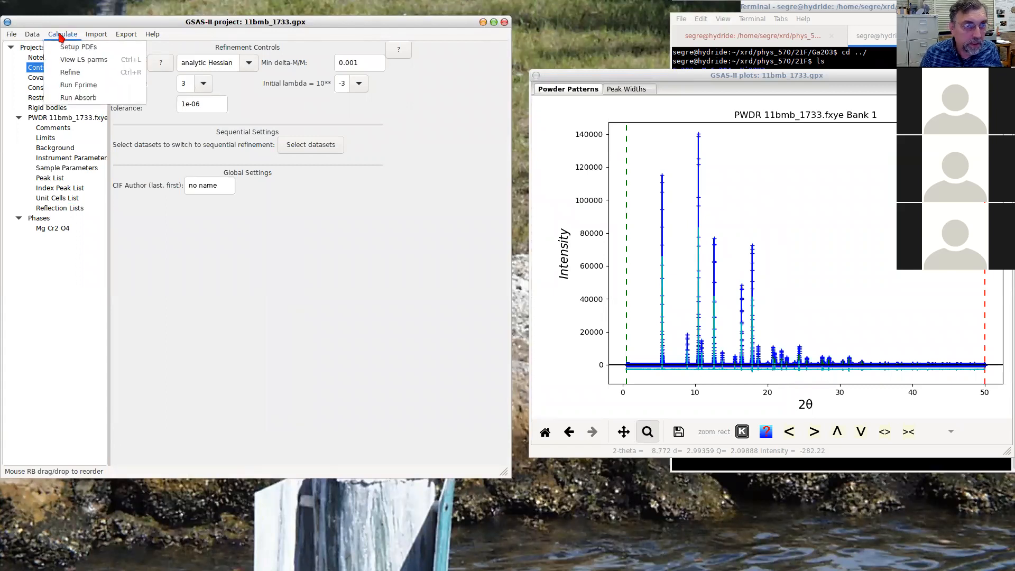
click(74, 73)
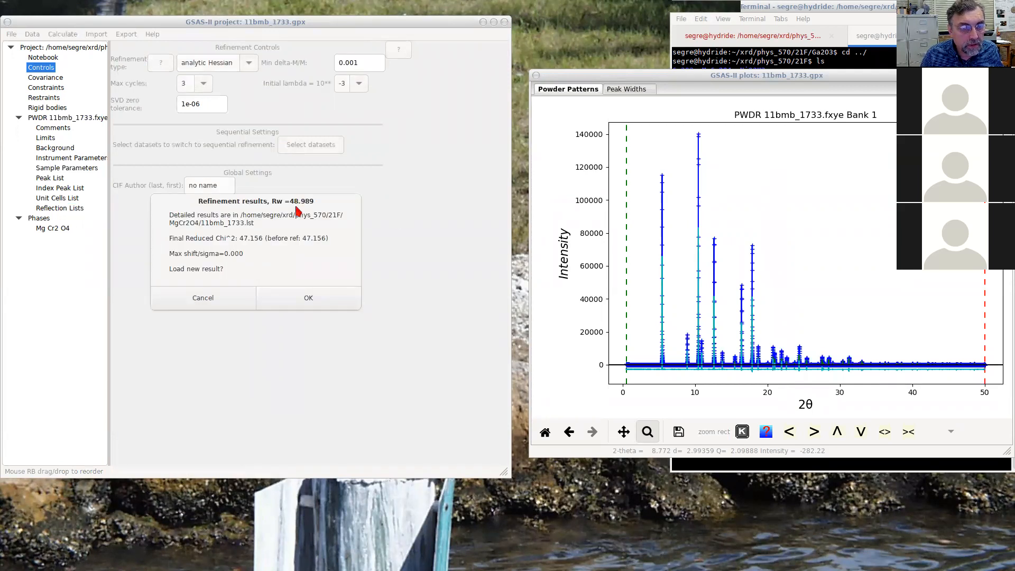
click(306, 300)
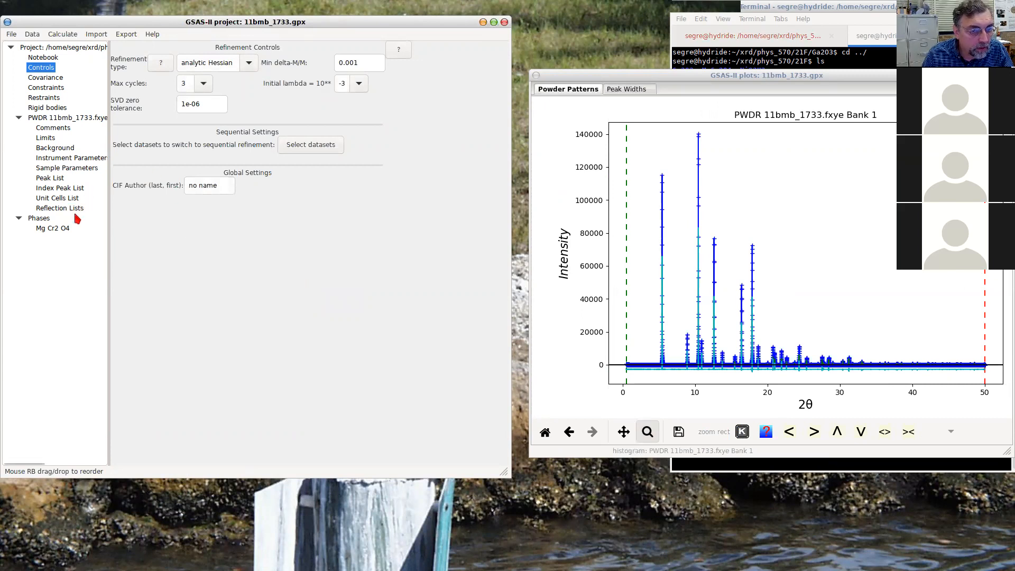
Turn on unit cell refinement in the general settings of the Mg Cr2 O4 phase
click(56, 229)
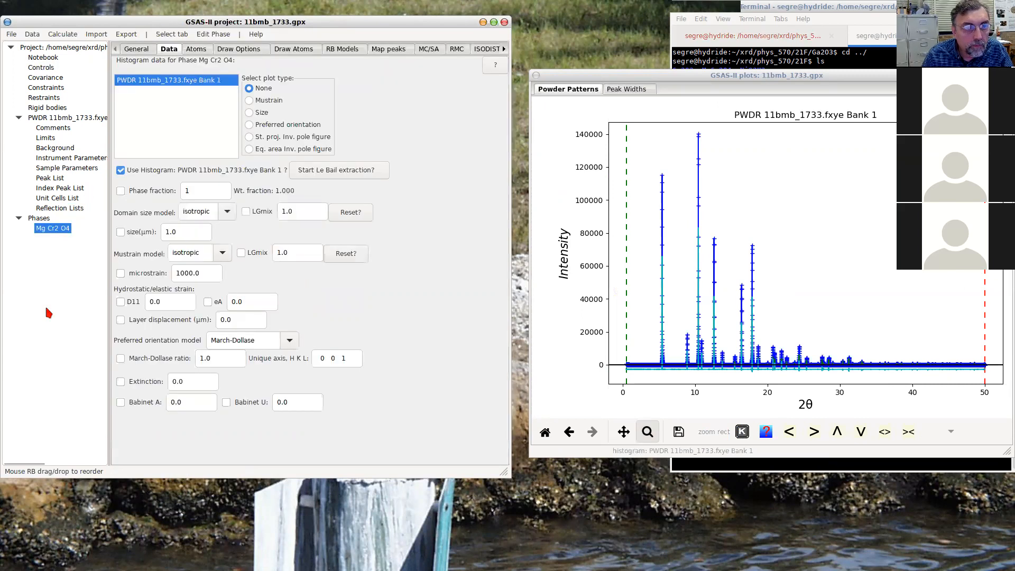
click(142, 50)
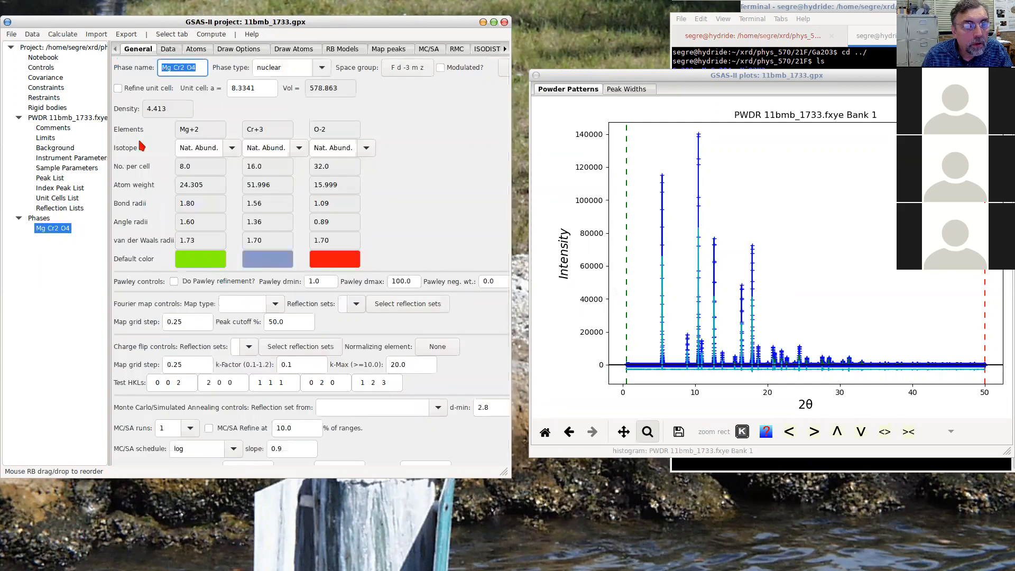
click(117, 89)
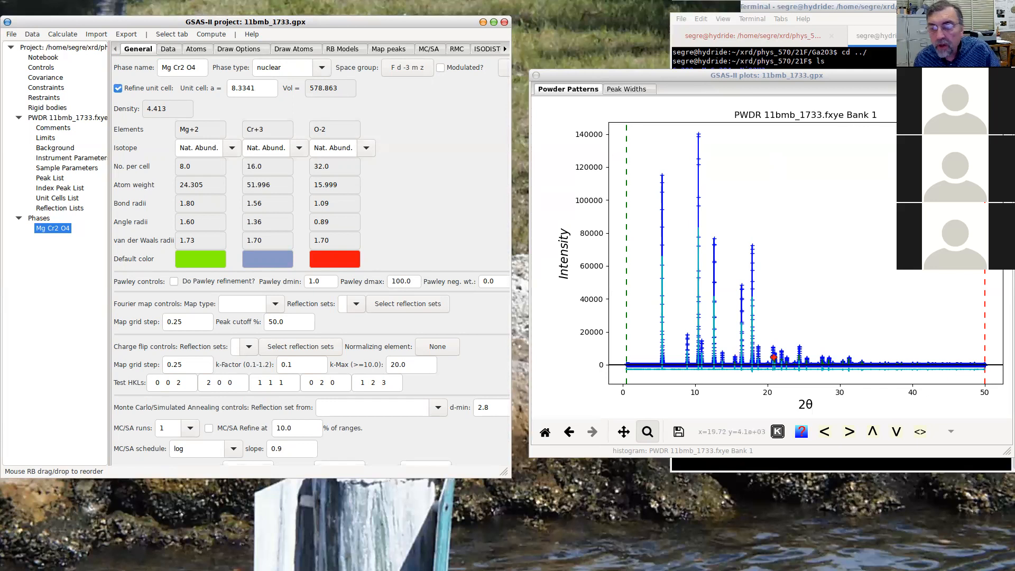
Inspect the peaks between about 21° and 24° 2θ and run the refinement twice with the unit cell free, loading each result
drag(770, 343, 803, 371)
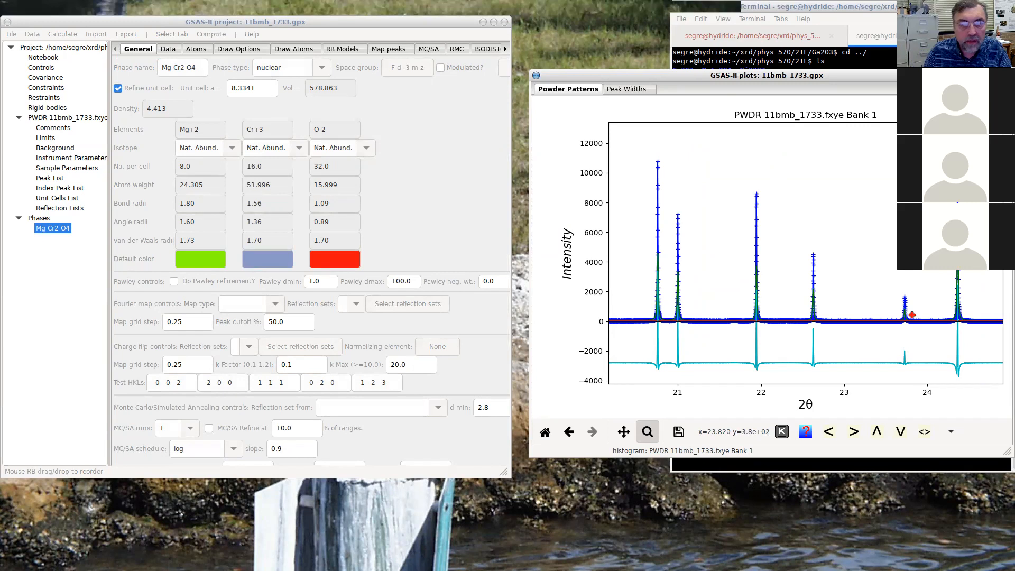
click(543, 433)
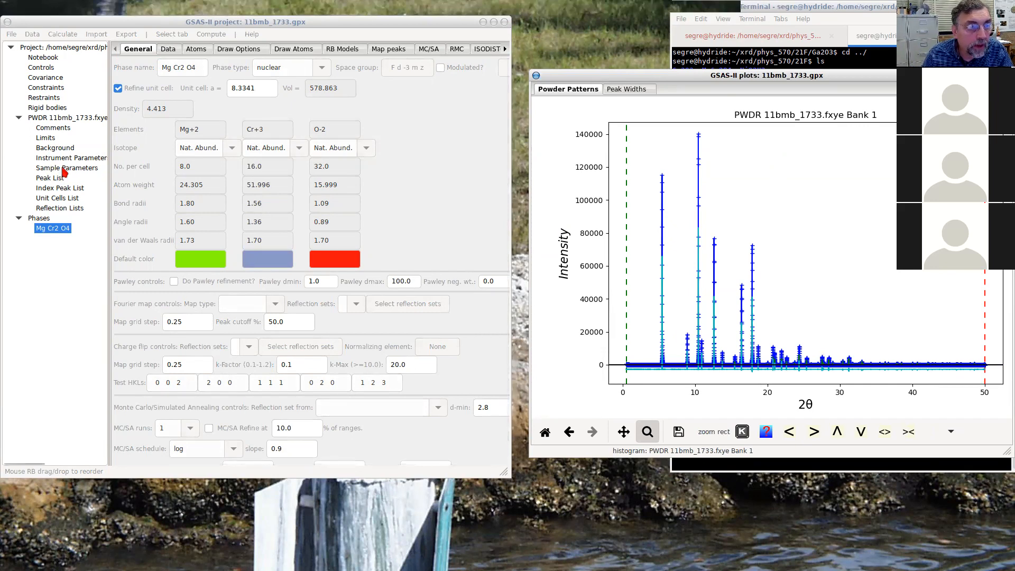
click(64, 36)
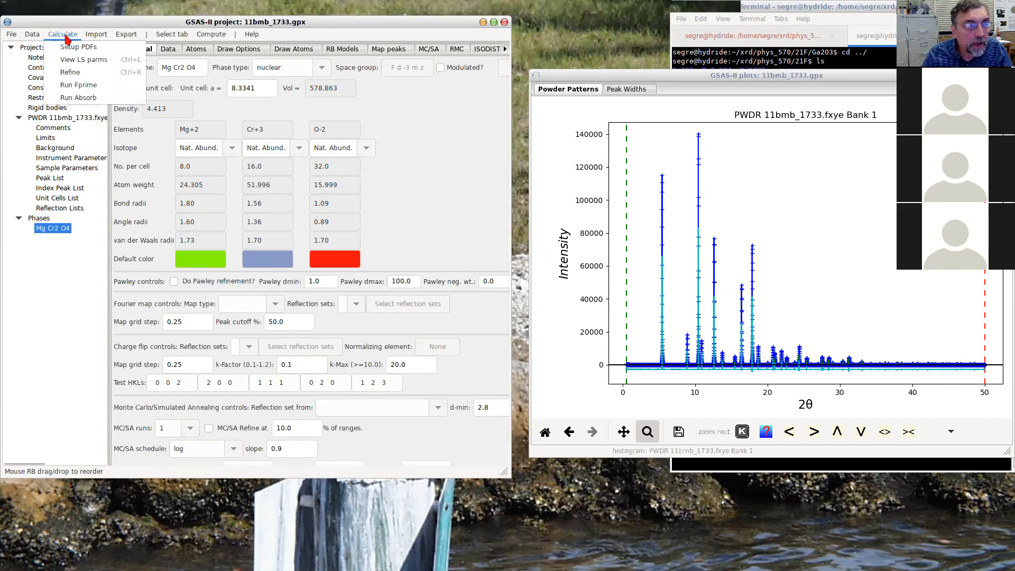
click(70, 75)
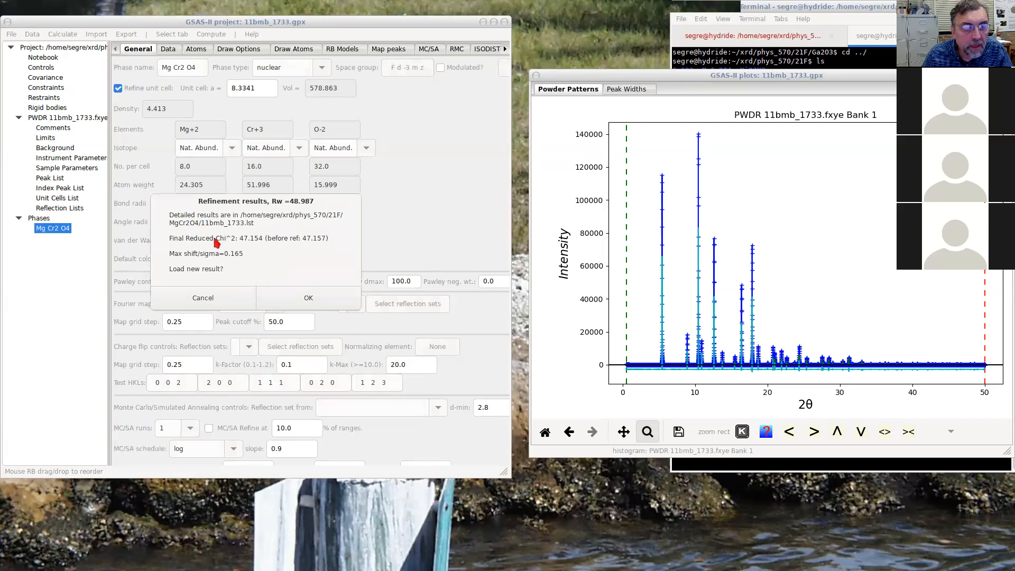
click(310, 299)
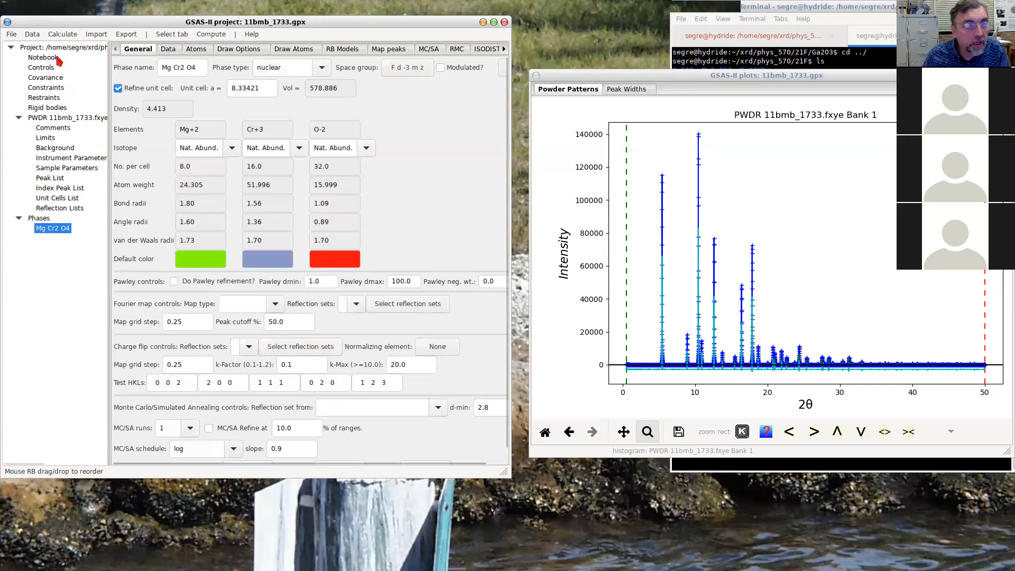
click(65, 37)
click(70, 77)
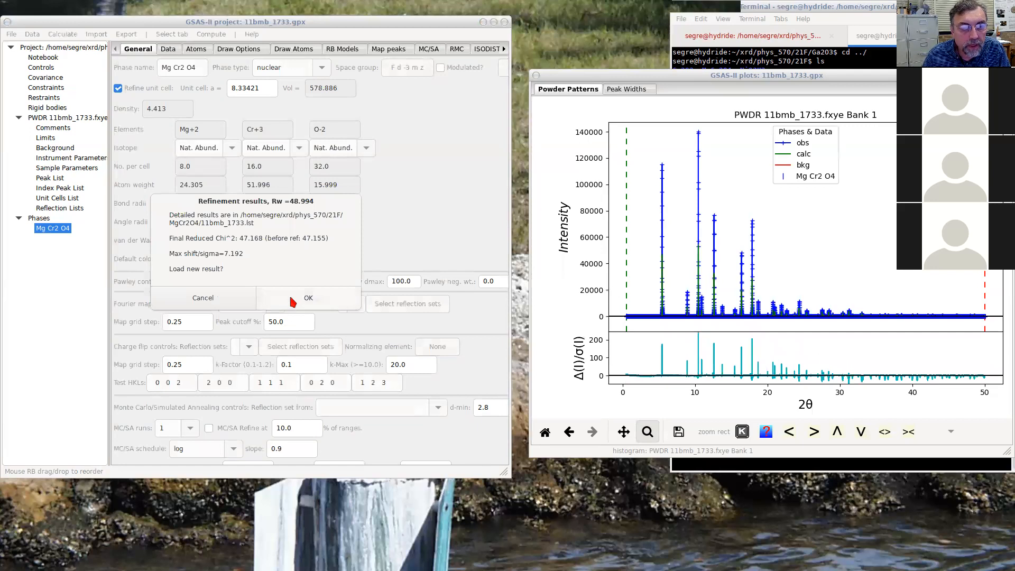
click(293, 300)
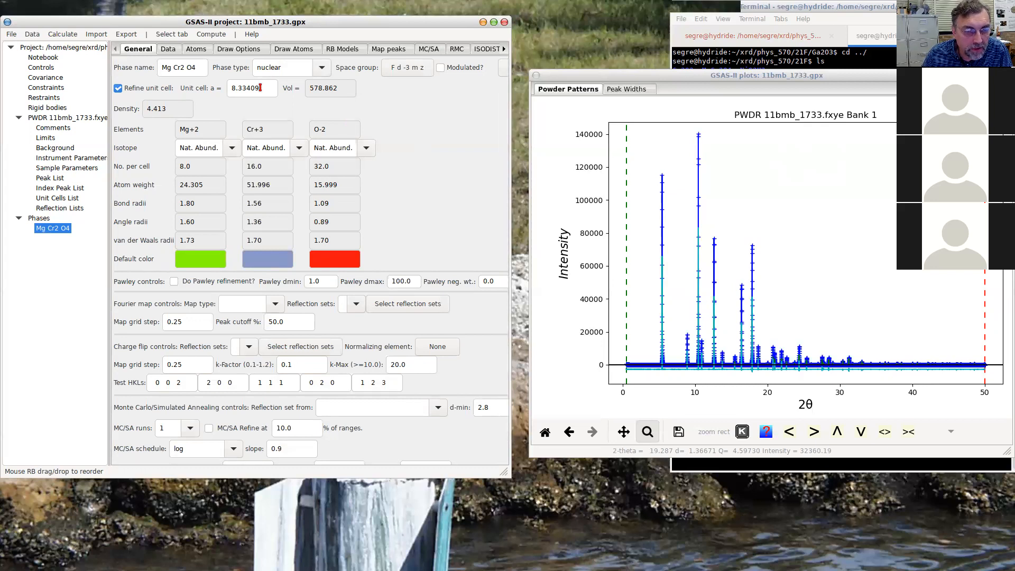
Set the refine flag of the O1 atom in the Mg Cr2 O4 phase to X
click(170, 49)
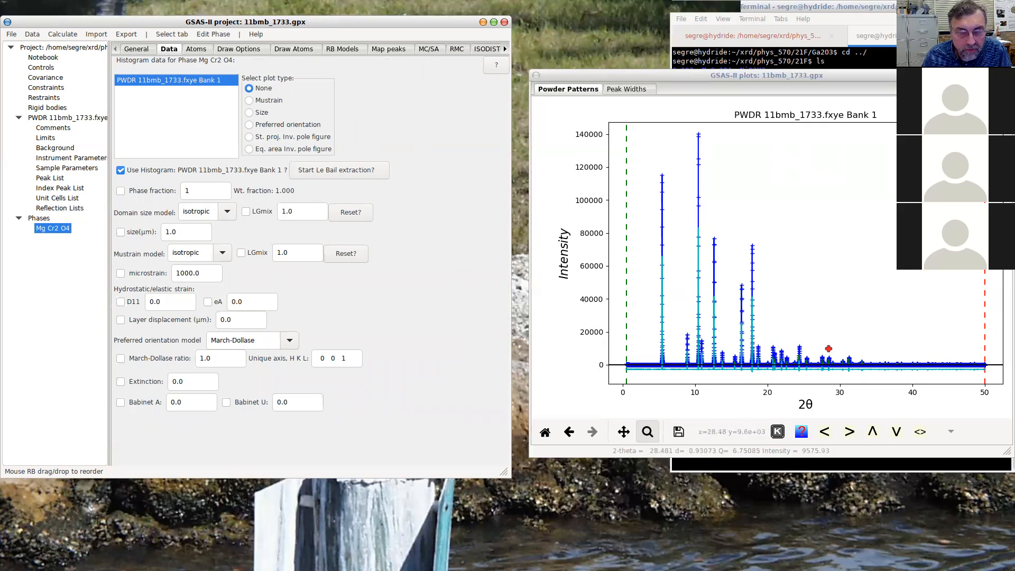
click(198, 50)
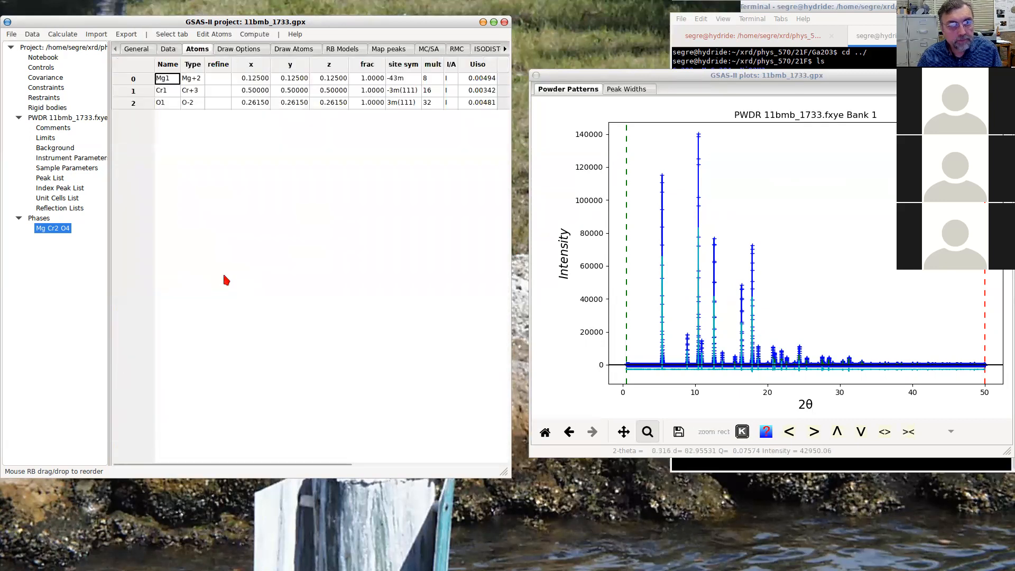
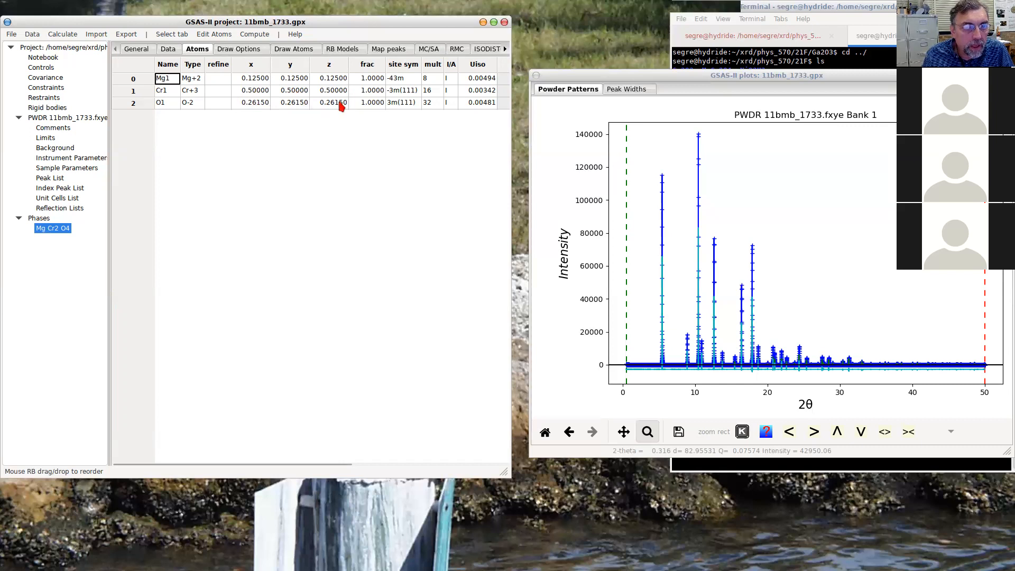
click(222, 105)
click(222, 105)
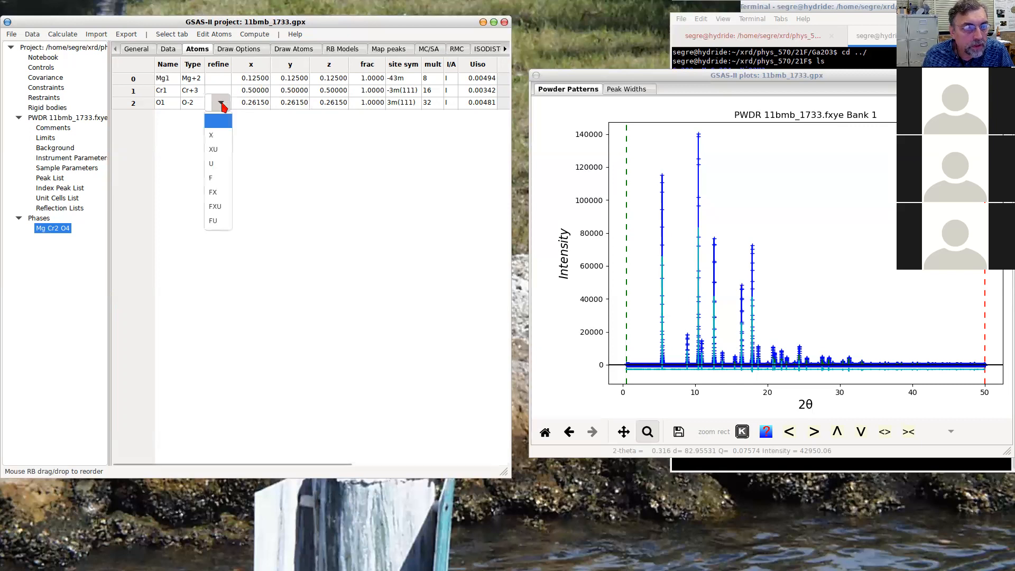
click(218, 136)
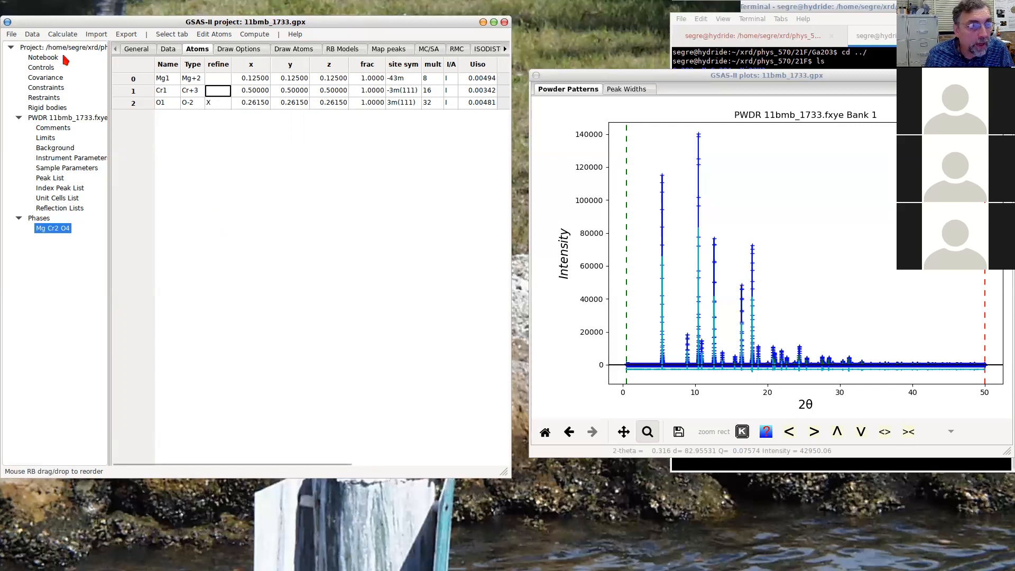
Run the refinement with the O1 position free and load the new result
click(65, 35)
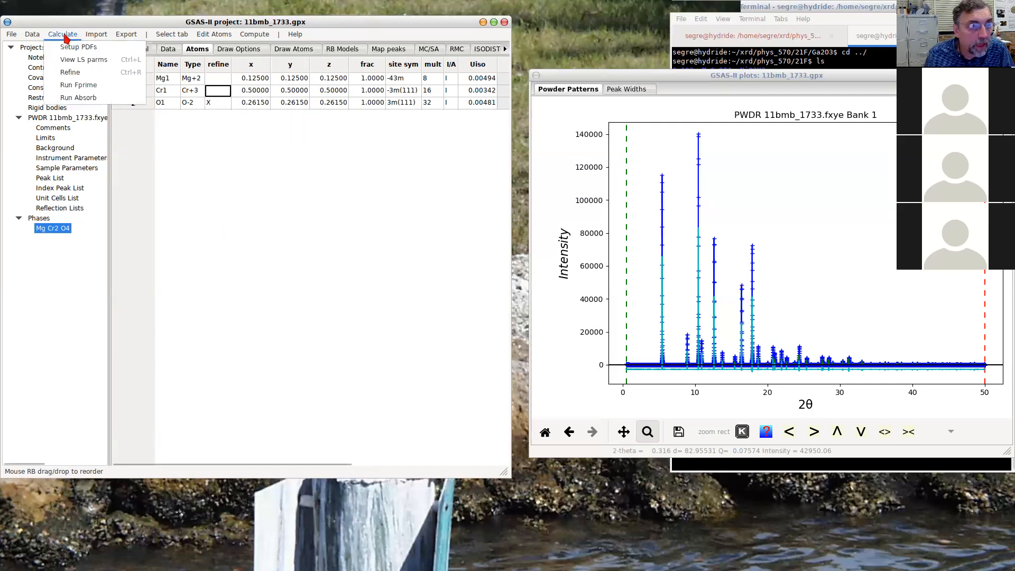
click(69, 72)
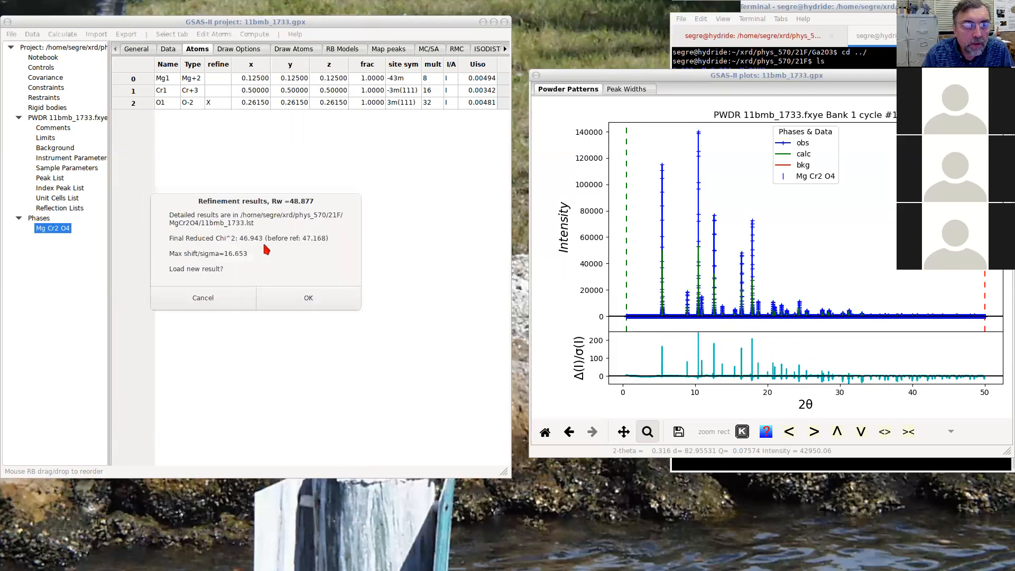
click(306, 301)
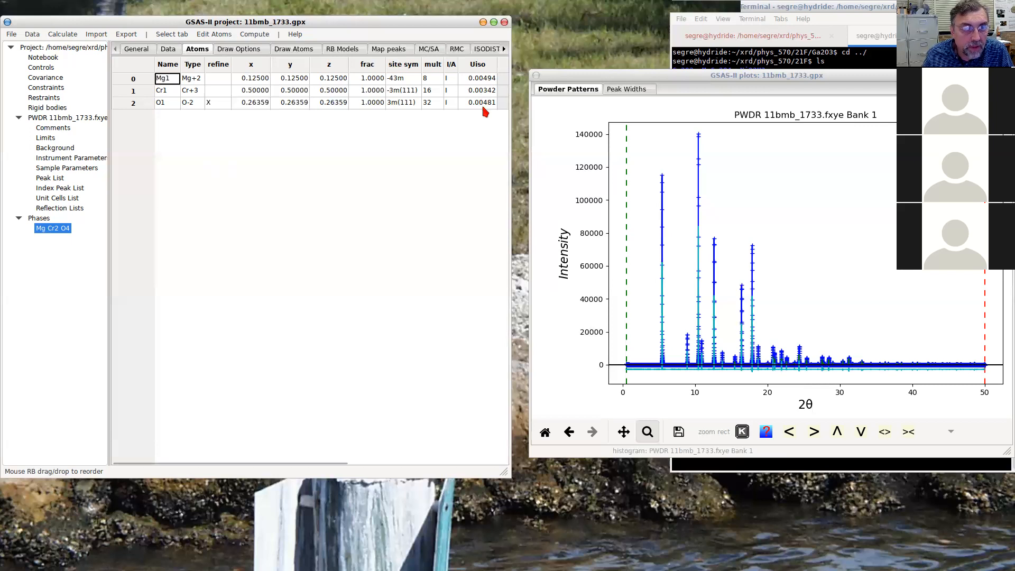
Set the refine flag of the Cr1 atom to U
click(226, 79)
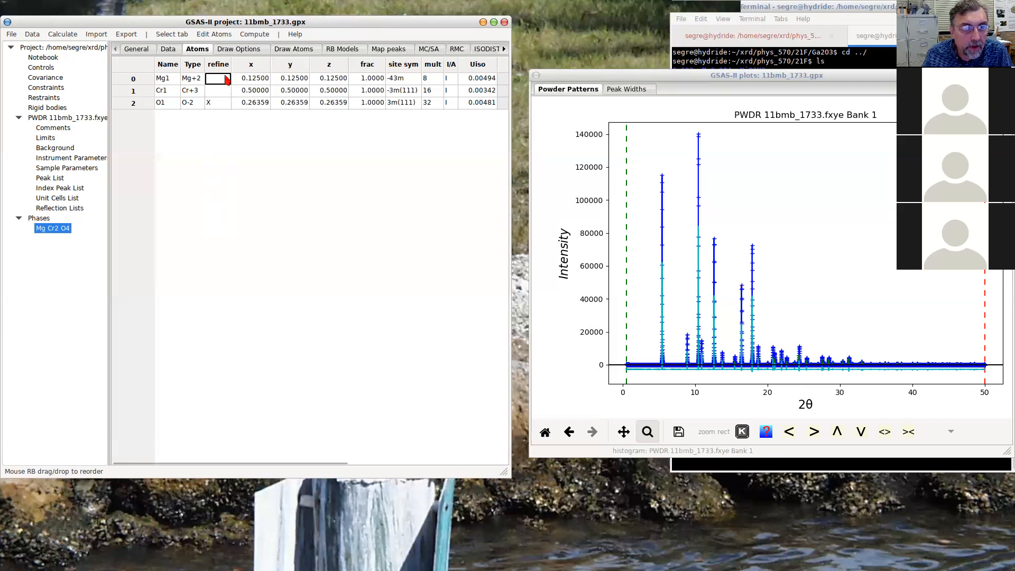
click(222, 92)
click(222, 92)
click(221, 90)
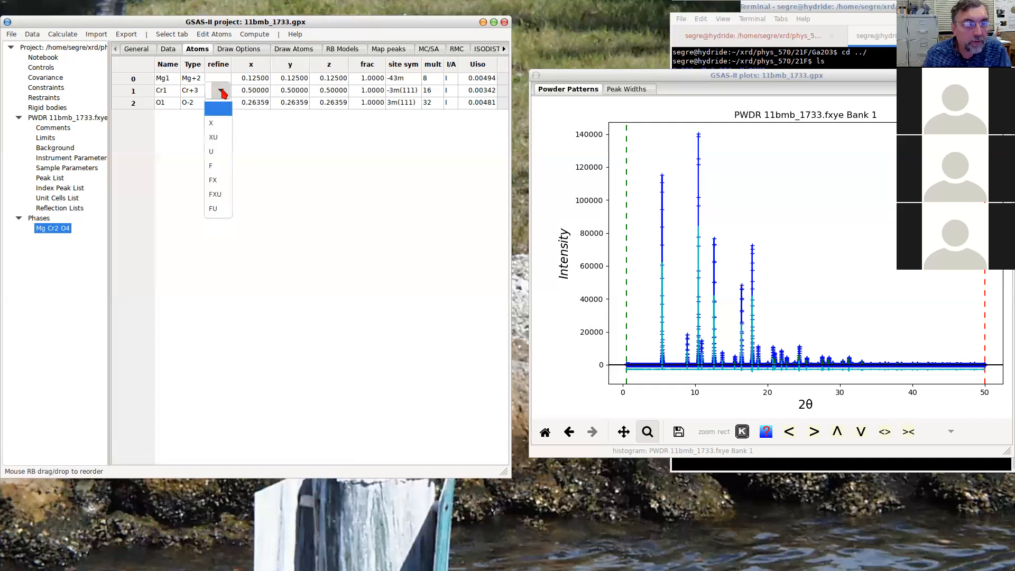
click(214, 154)
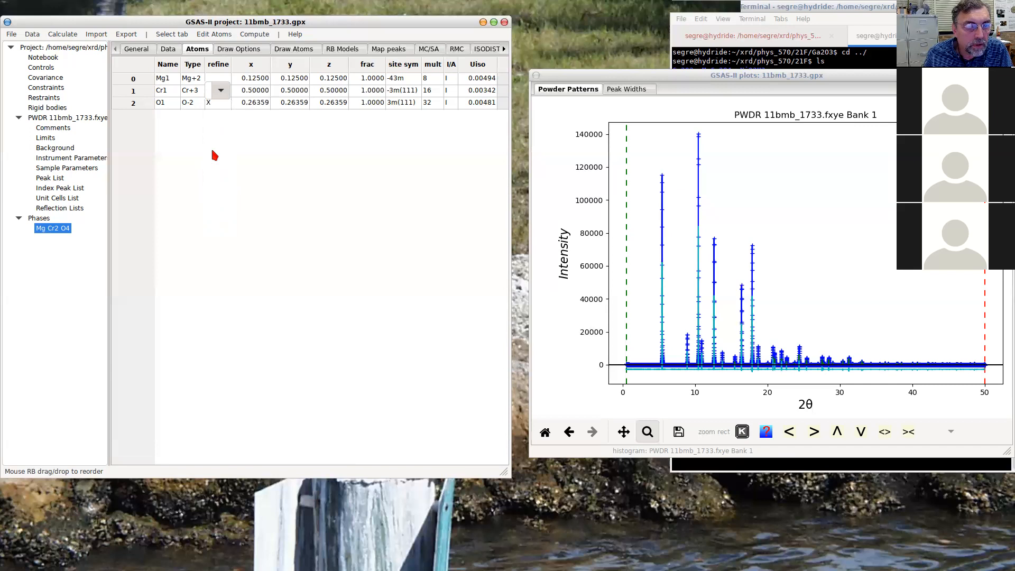
click(217, 102)
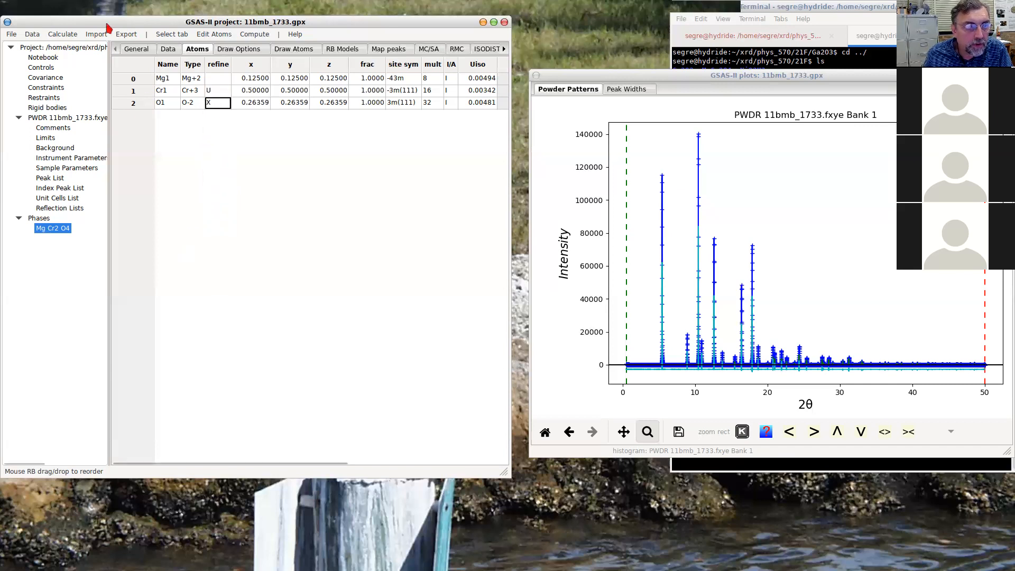
Run the refinement with the Cr1 thermal parameter free and load the new result
click(69, 34)
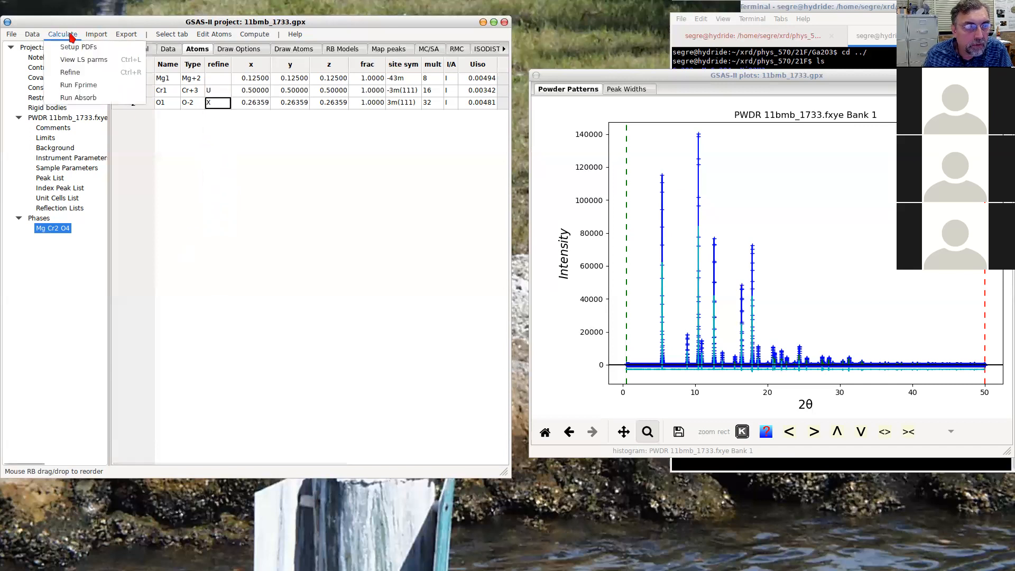
click(69, 73)
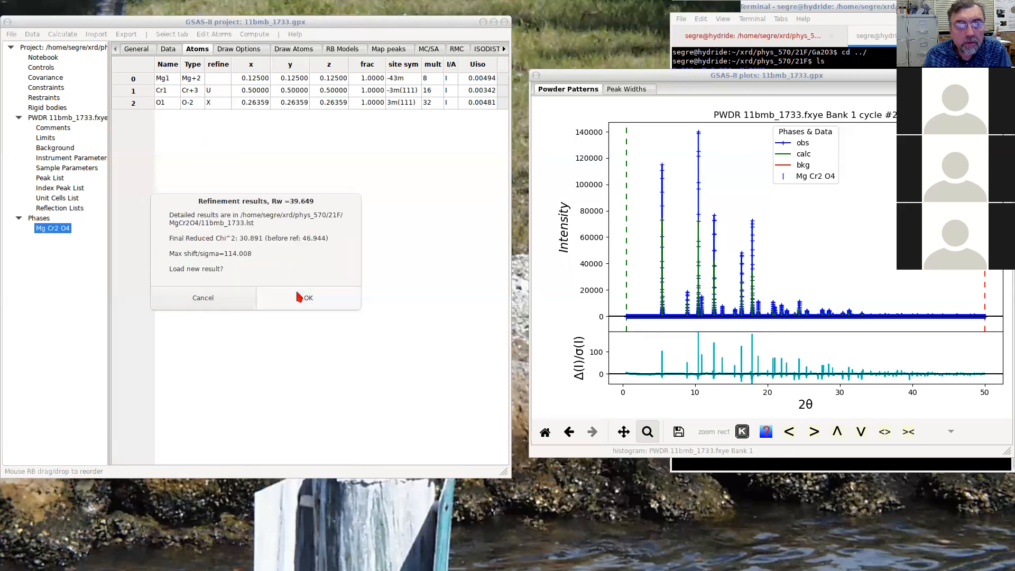
click(300, 297)
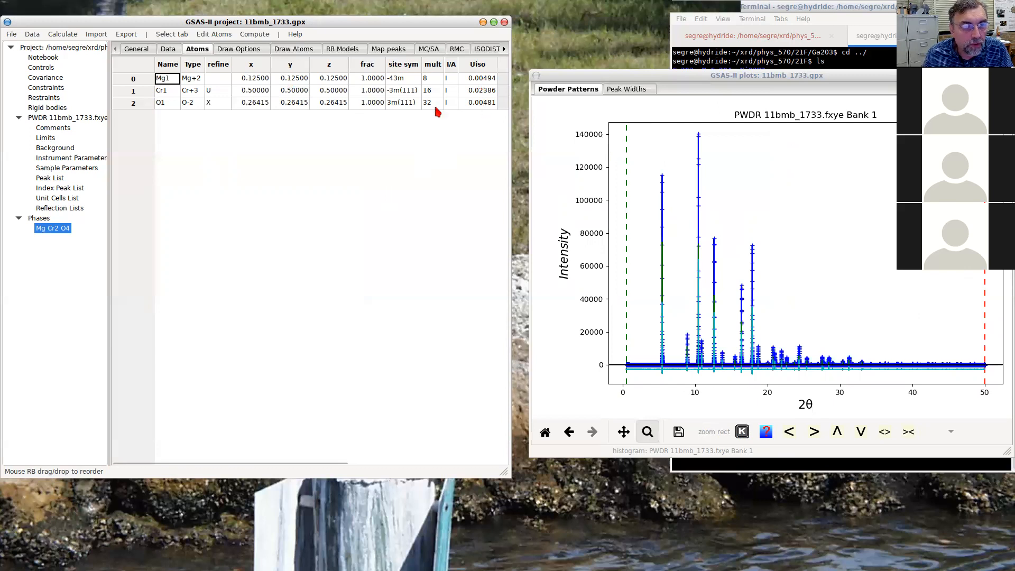
Set the refine flag of Mg1 to U and that of O1 to XU
click(218, 80)
click(221, 78)
click(219, 139)
click(224, 103)
click(221, 103)
click(217, 147)
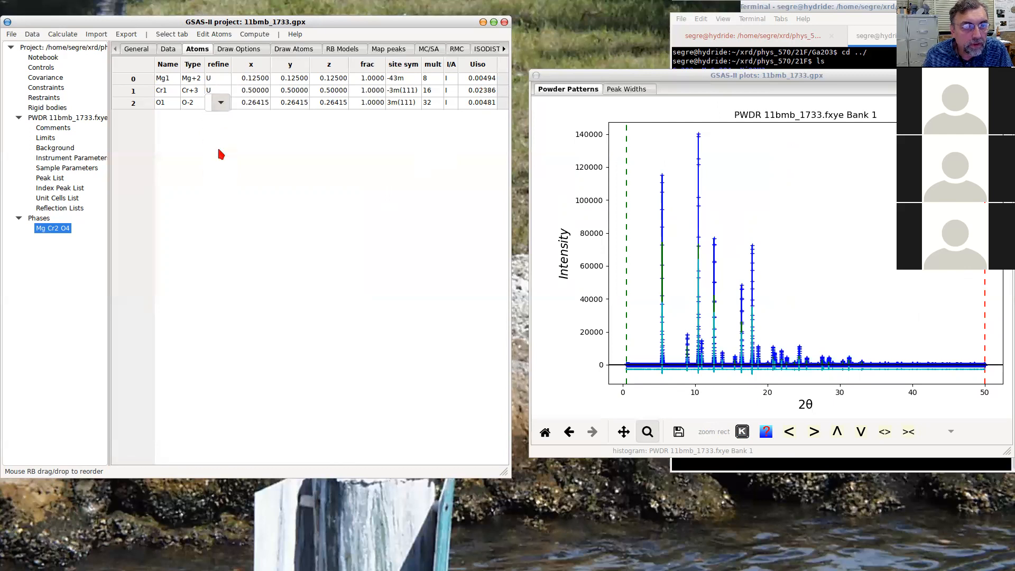
click(221, 91)
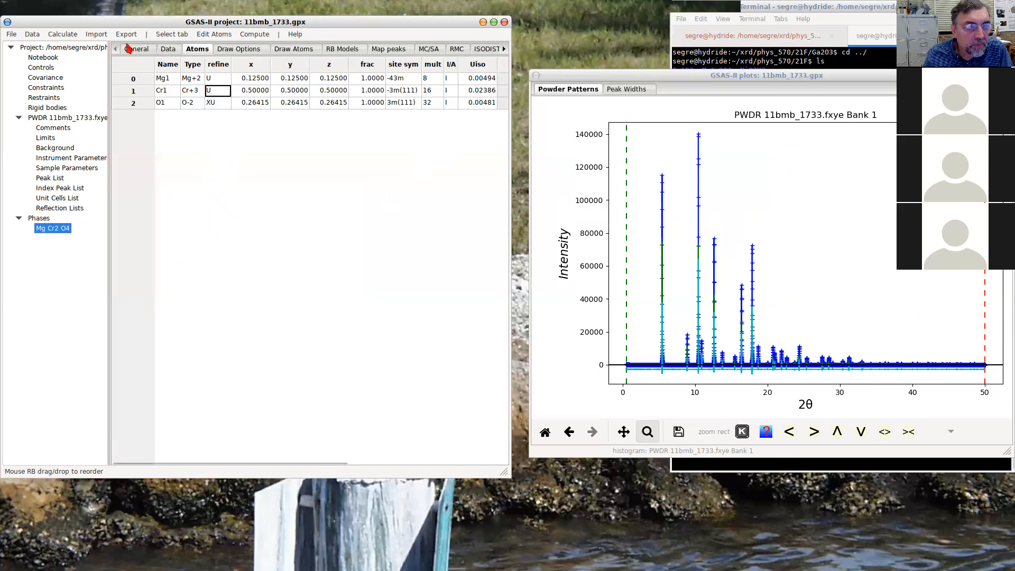
Run the refinement with the thermal parameters of all three atoms free and load the new result
click(62, 34)
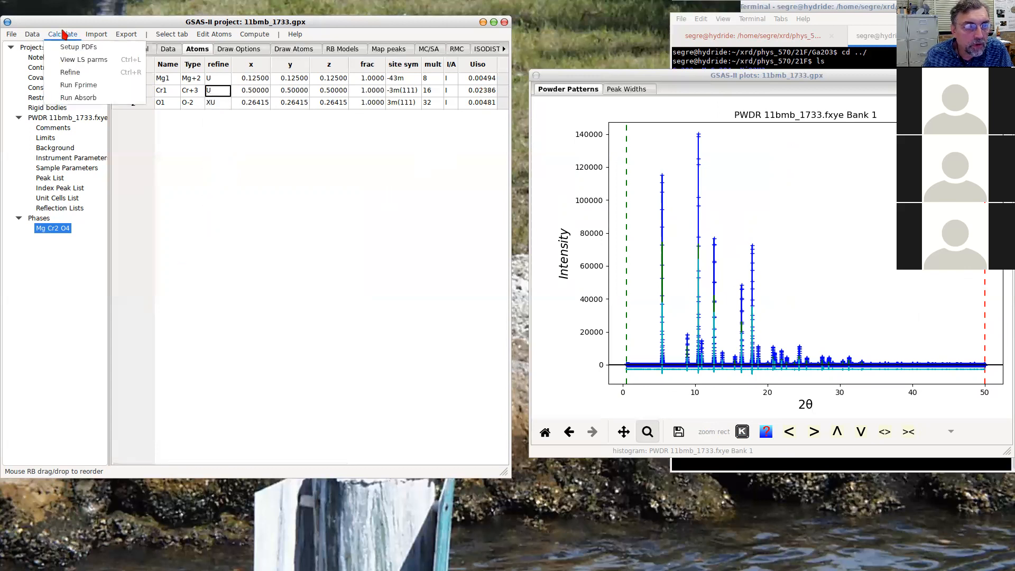
click(71, 72)
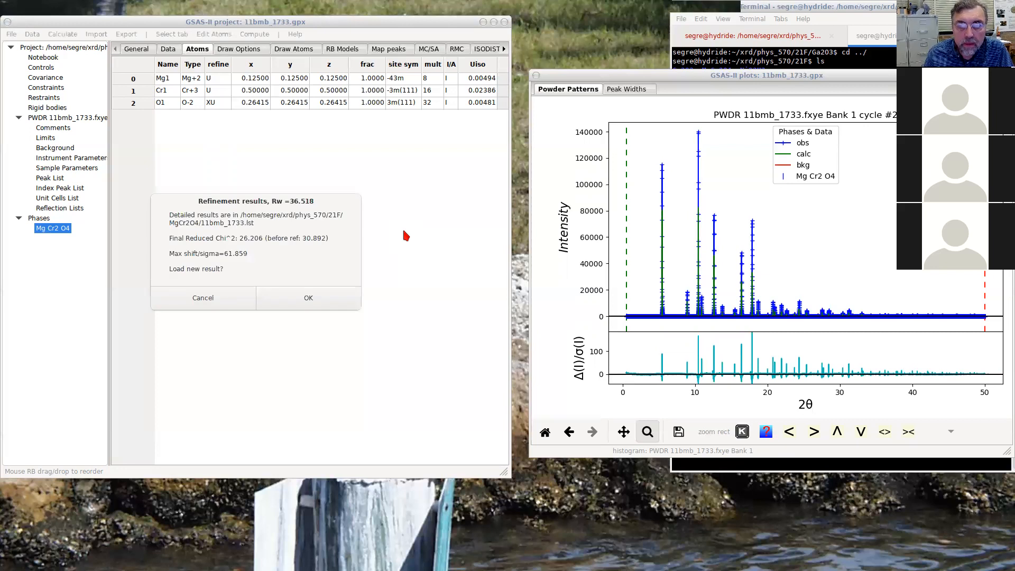
click(308, 304)
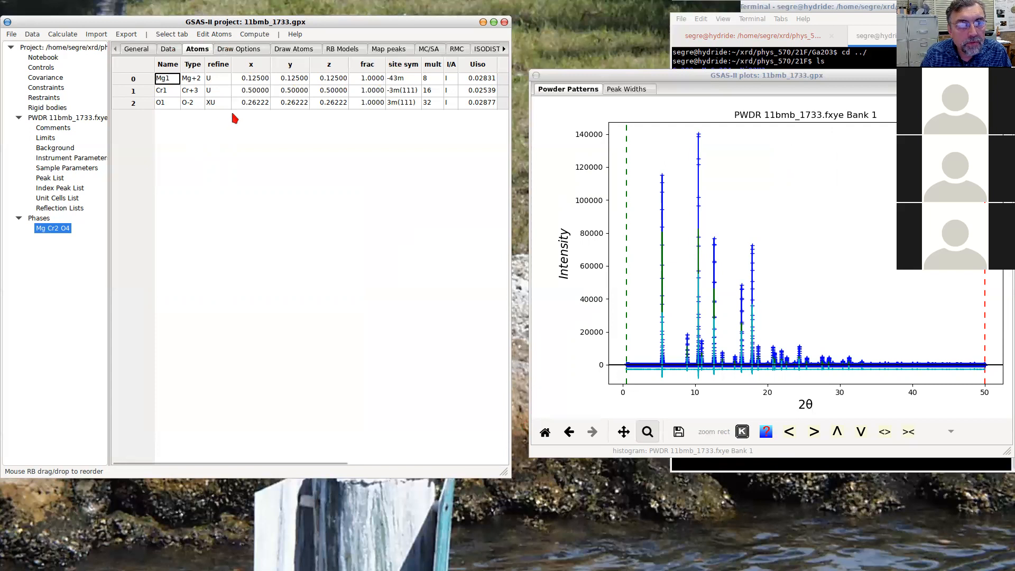
click(225, 78)
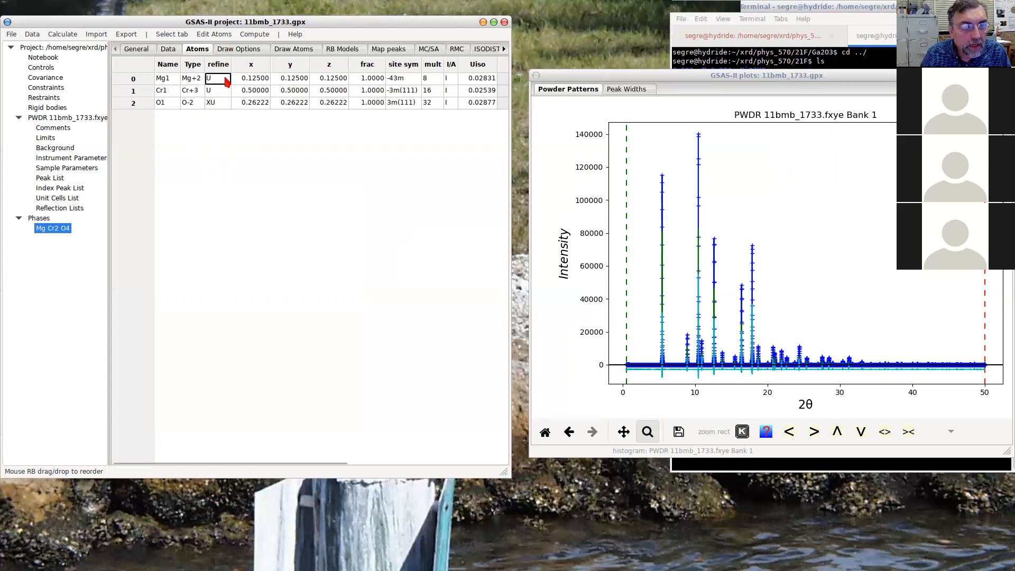
click(221, 78)
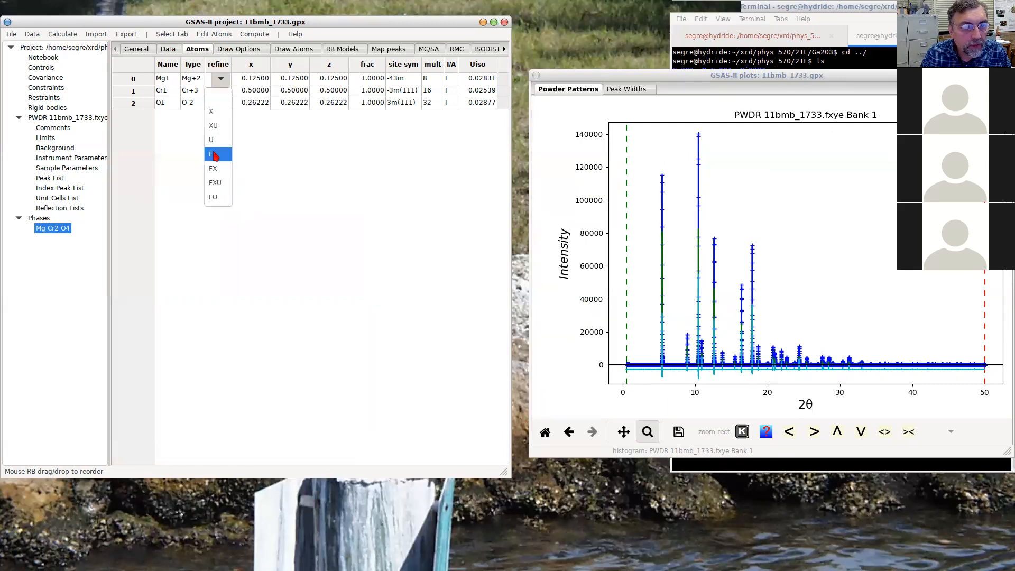
click(346, 116)
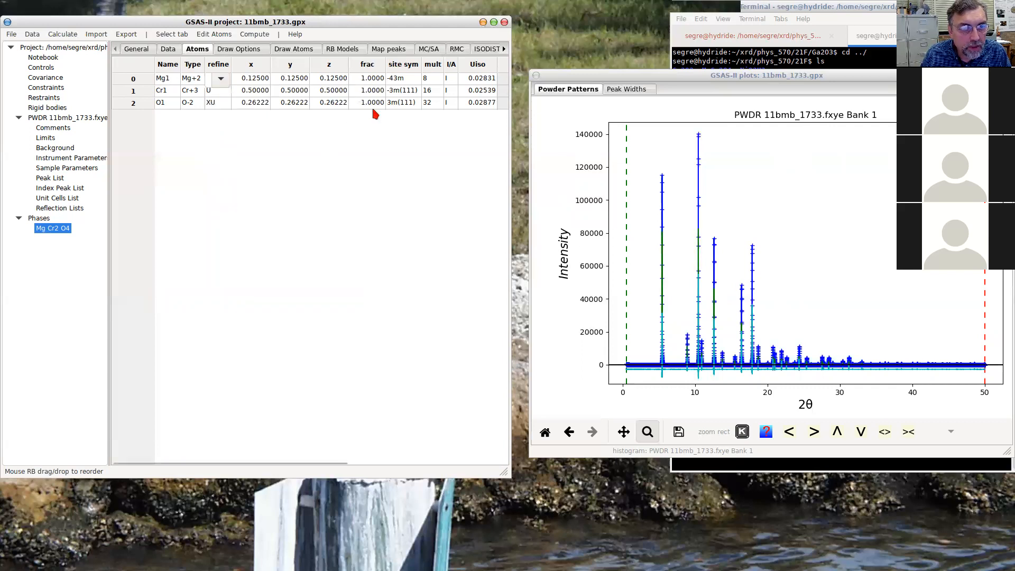
click(225, 93)
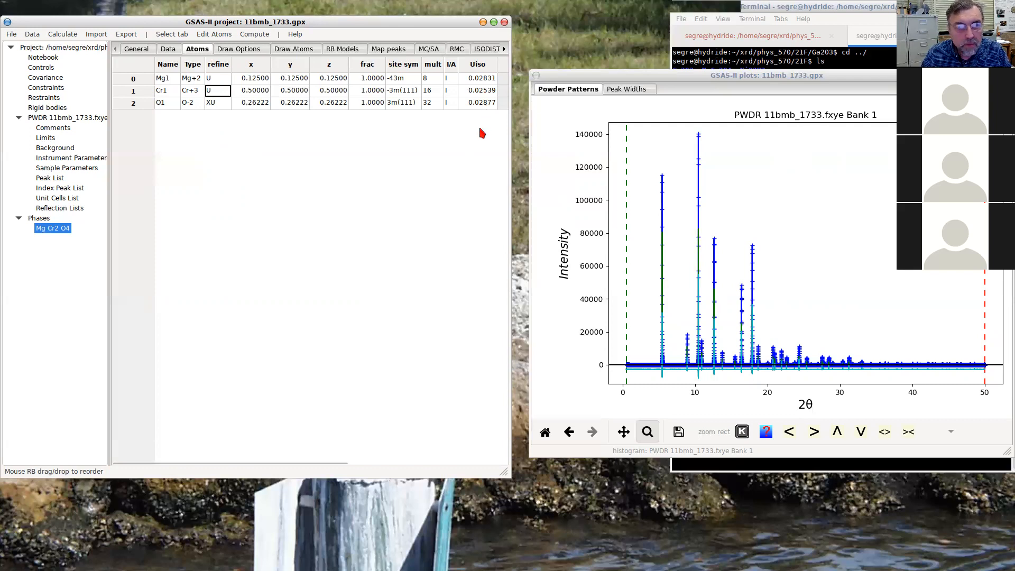
Repeat the refinement with the same atom flags and load the new result
click(63, 34)
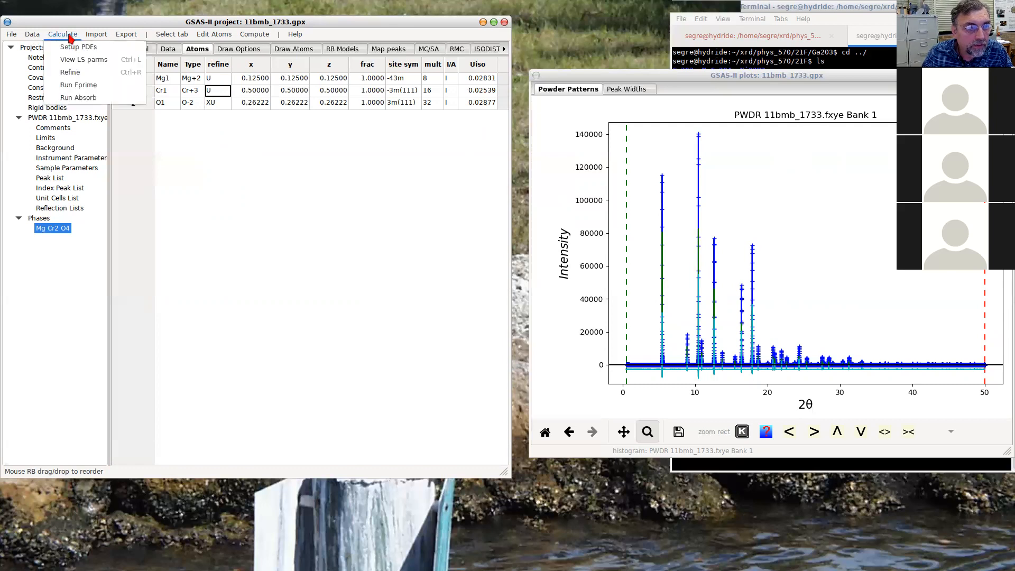
click(68, 69)
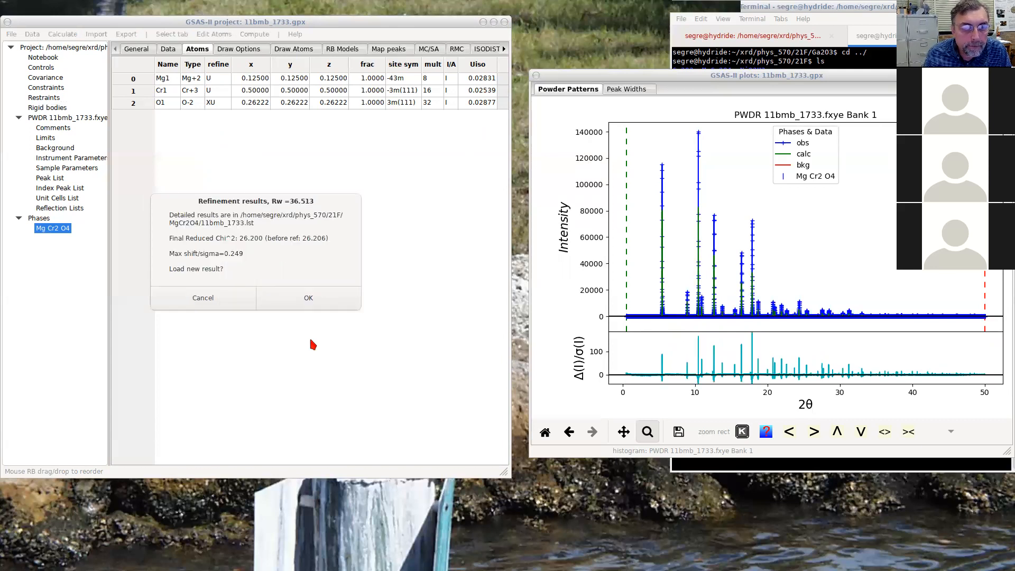
click(324, 299)
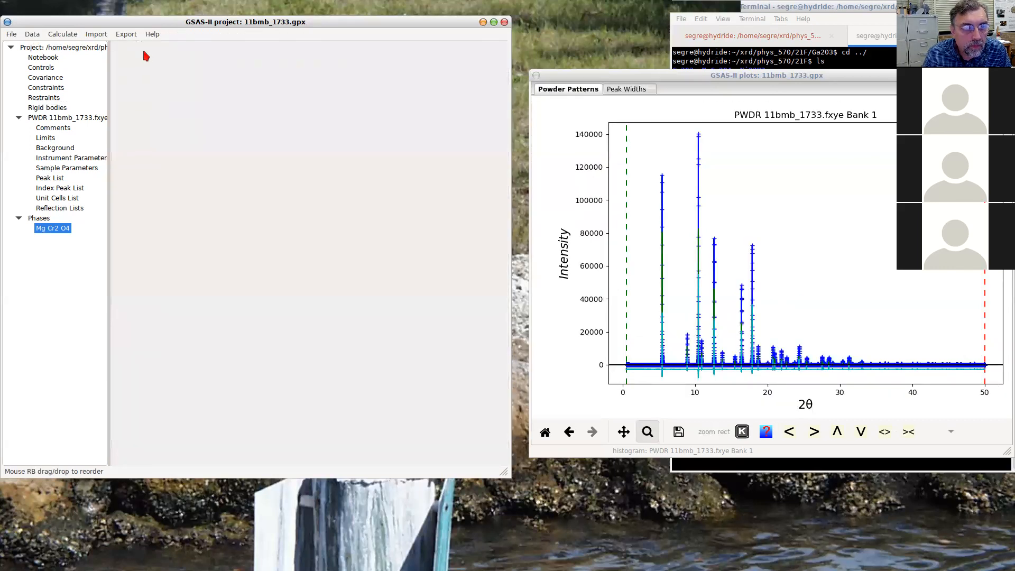
Try refining the sample X displacement perpendicular to the beam, discarding the result and clearing its refine flag
click(169, 50)
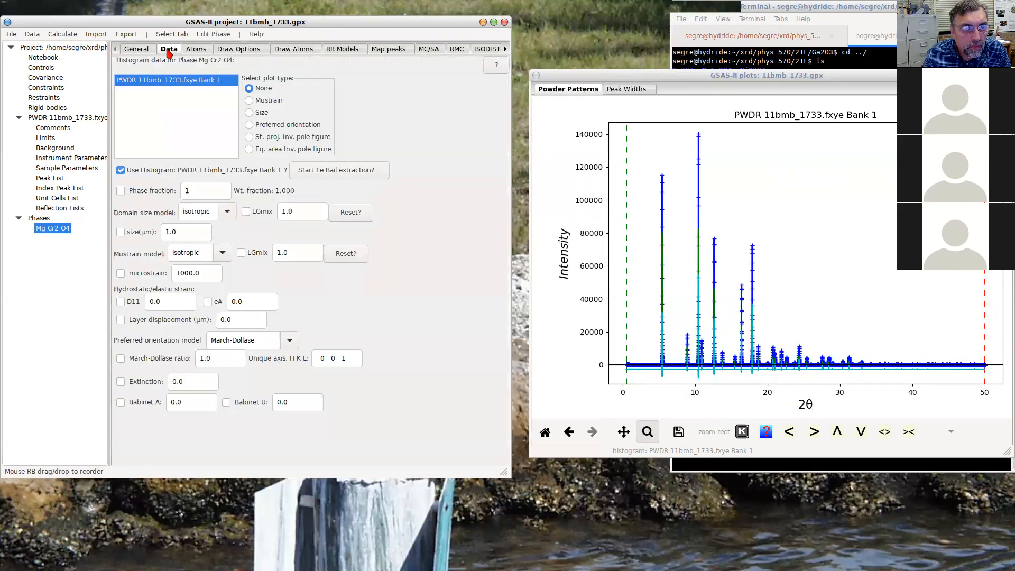
click(68, 150)
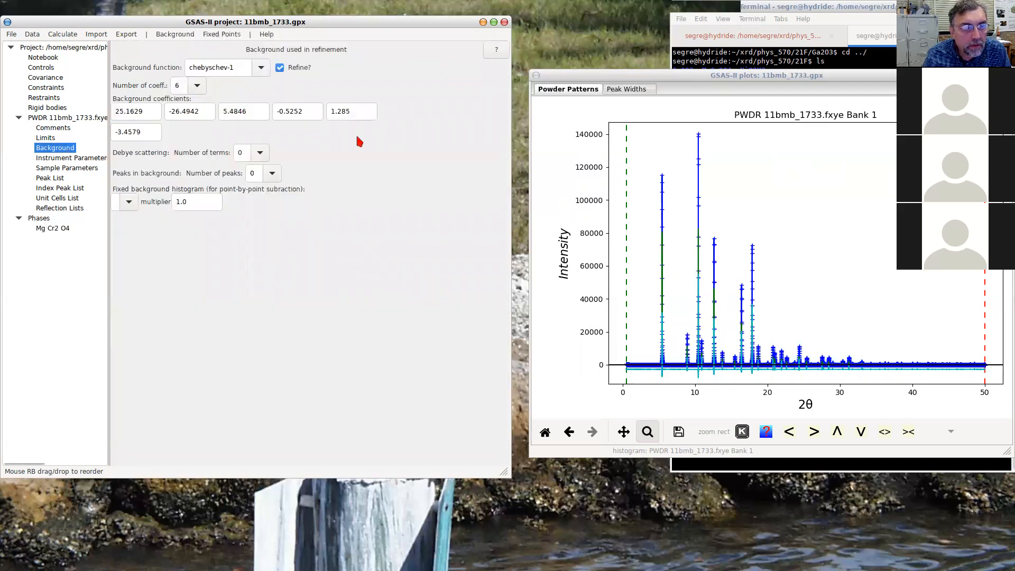
click(71, 158)
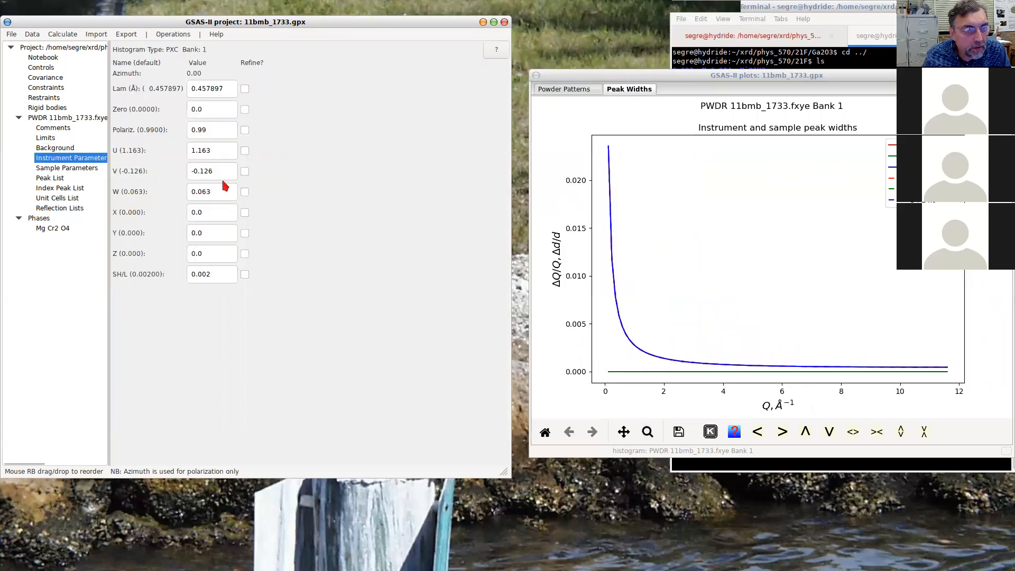
click(67, 168)
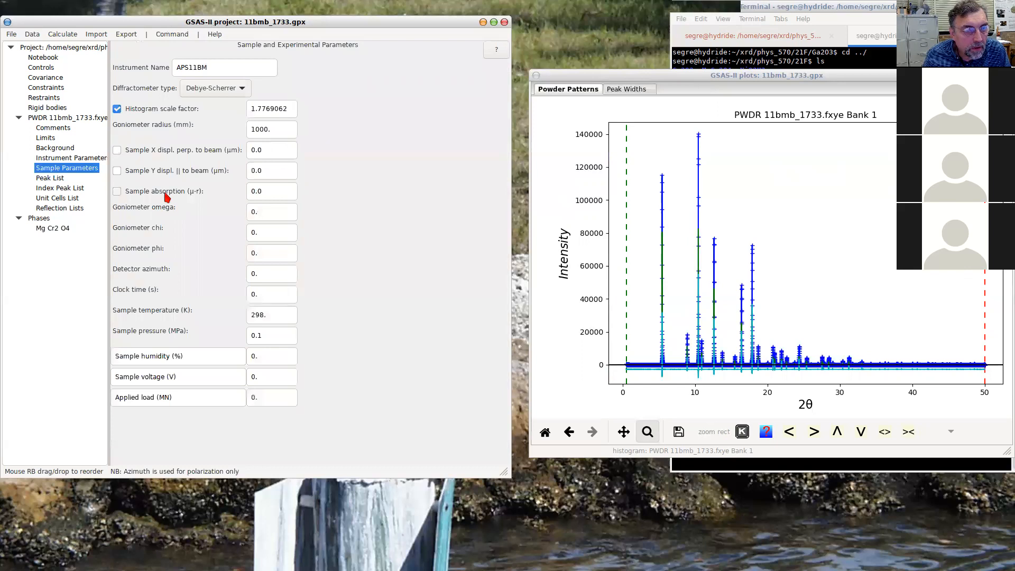
click(117, 151)
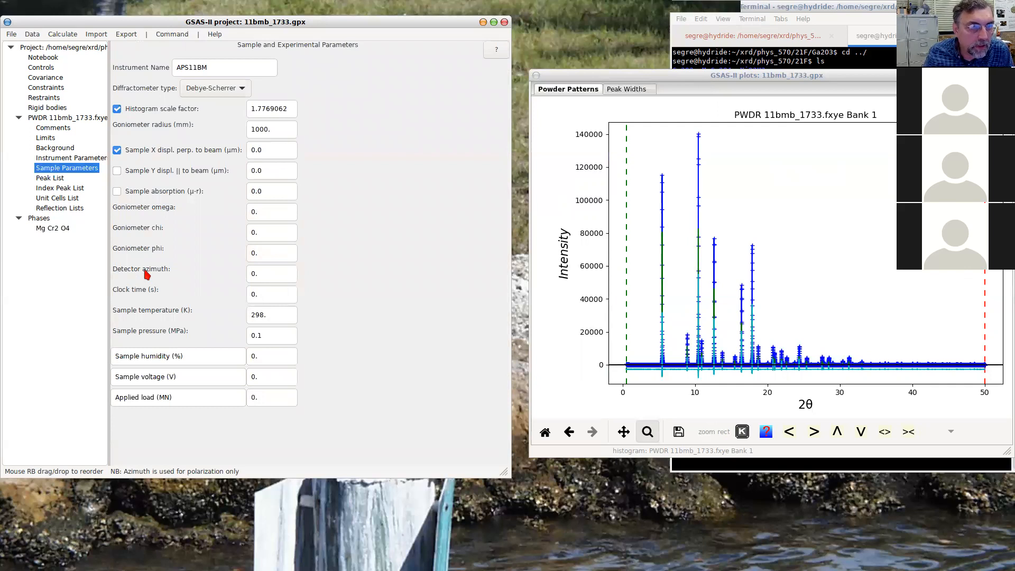
click(62, 35)
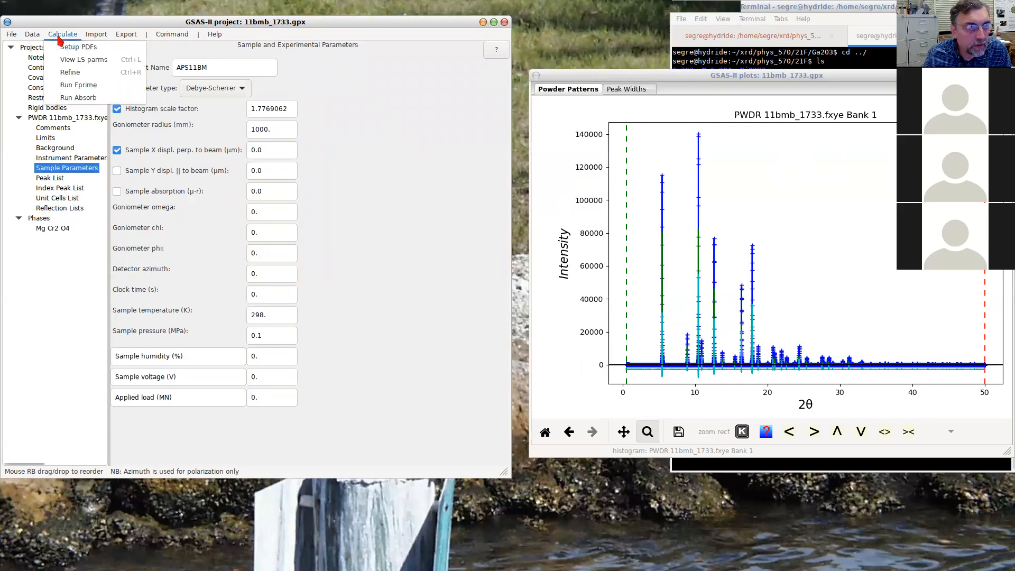
click(69, 75)
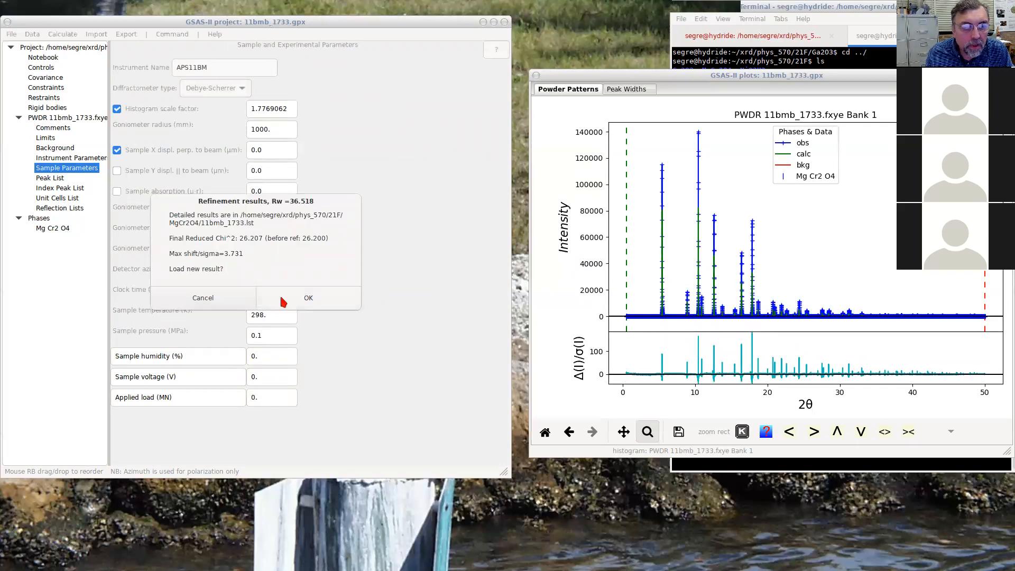
click(203, 297)
click(117, 151)
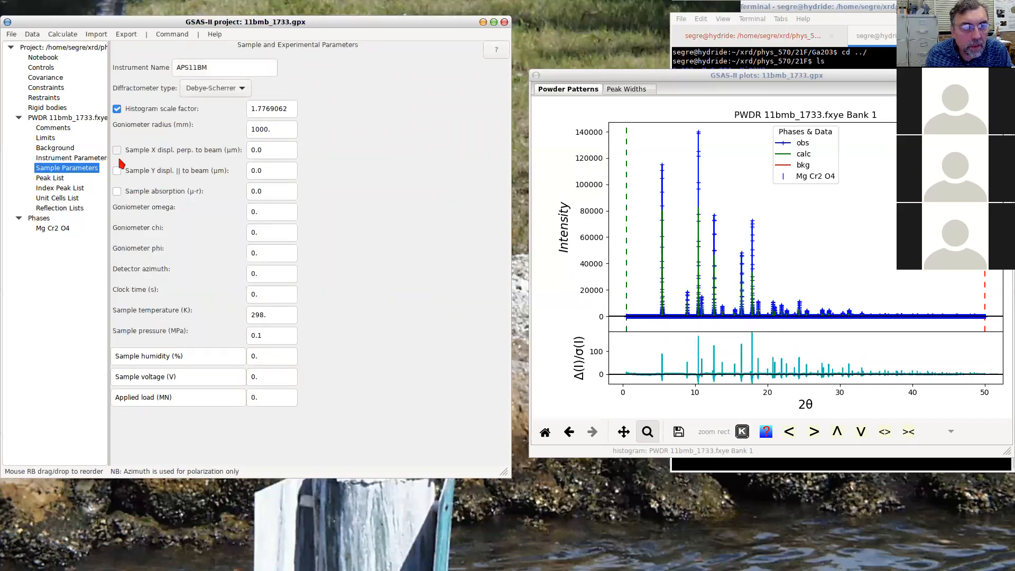
Try refining the sample Y displacement parallel to the beam, discarding the result and clearing its refine flag
click(116, 171)
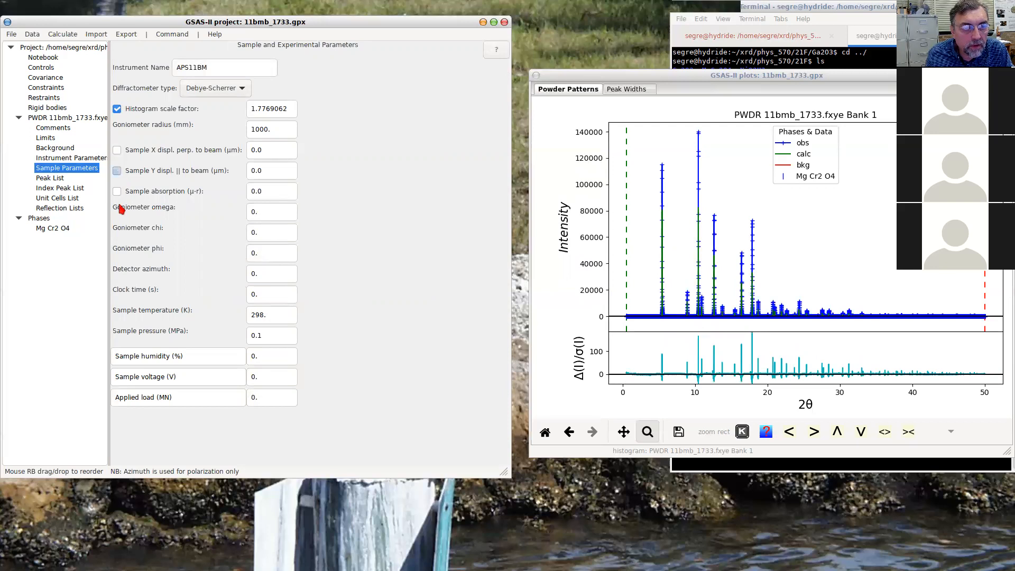
click(58, 34)
click(64, 73)
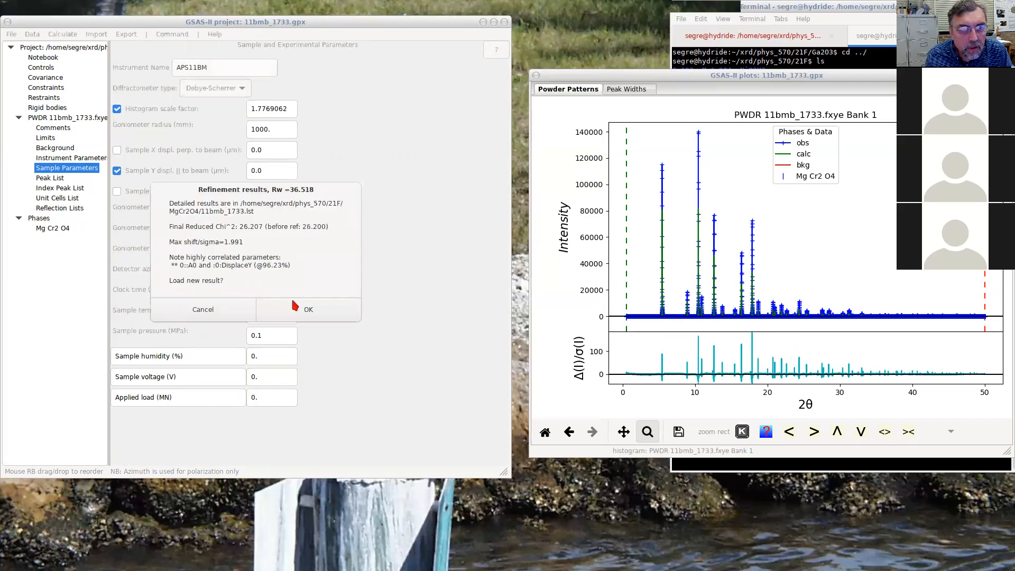
click(215, 310)
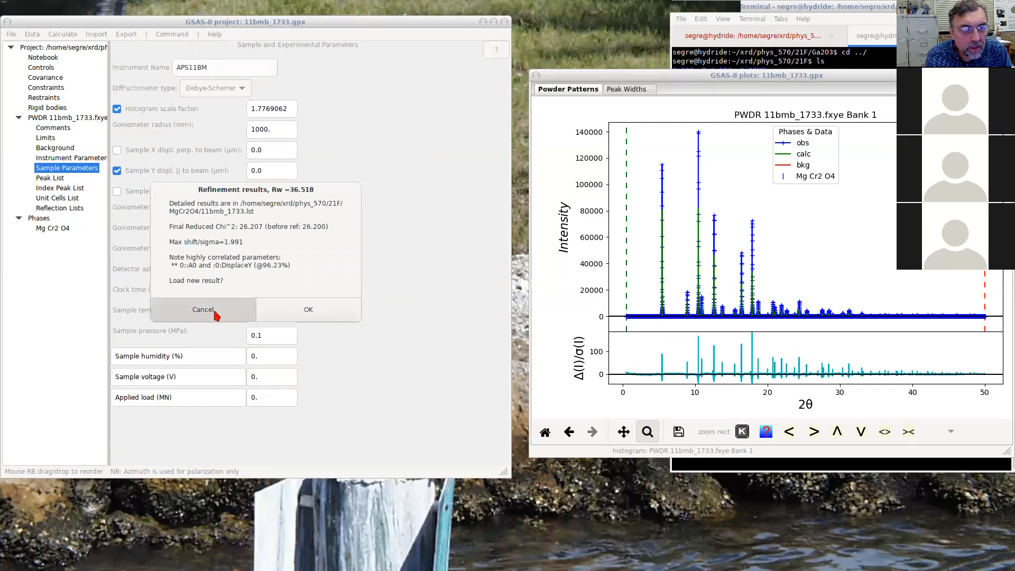
click(119, 173)
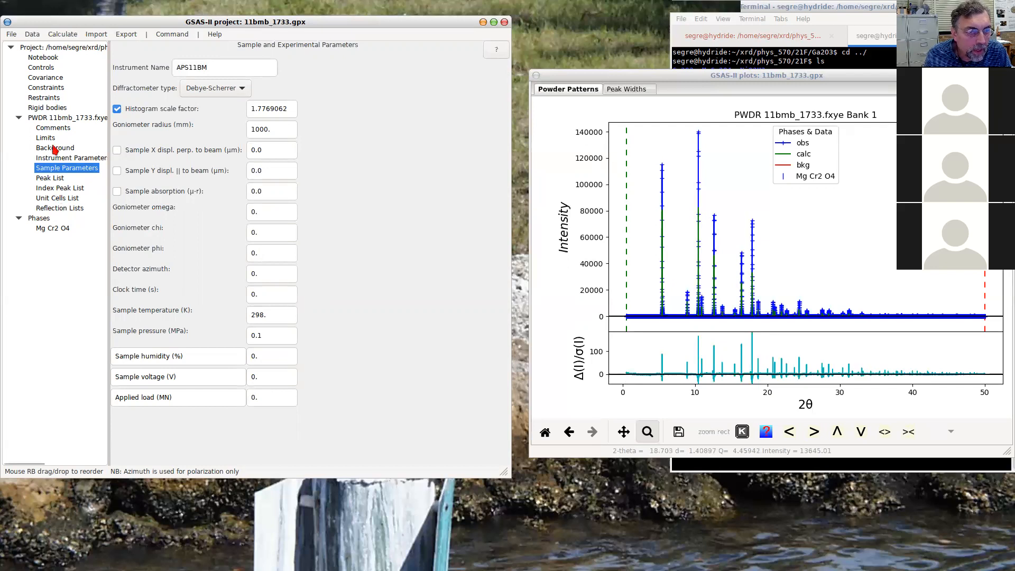
Free the isotropic domain size of Mg Cr2 O4, run the refinement, load the new result, and inspect the fit between about 4.5° and 15° 2θ
click(51, 229)
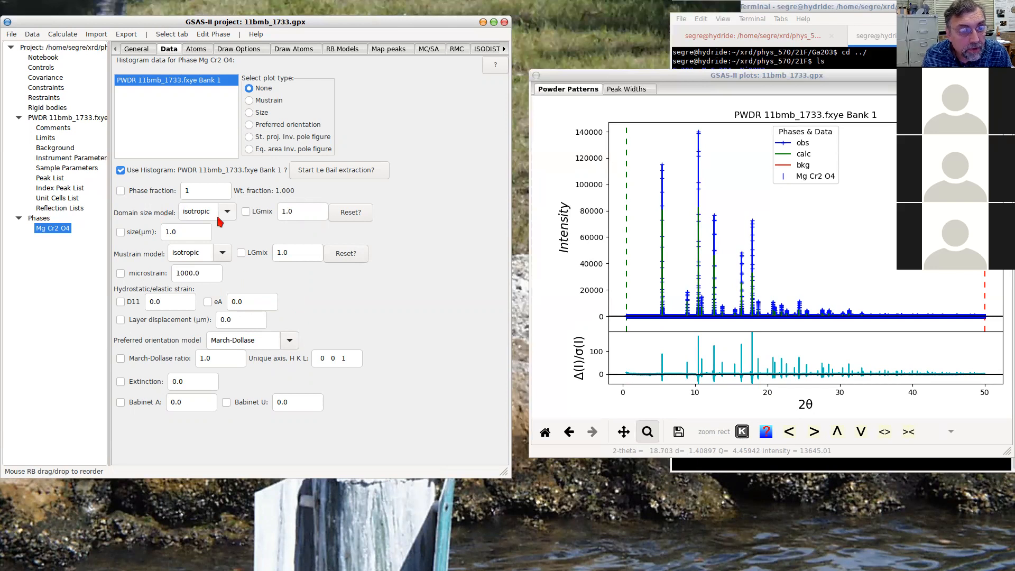
click(120, 232)
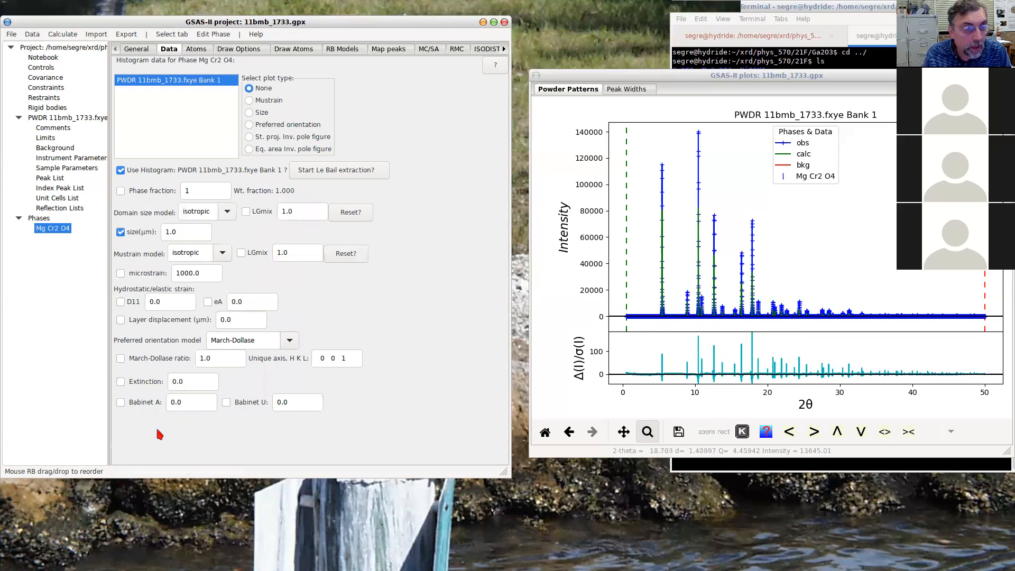
click(68, 35)
click(70, 72)
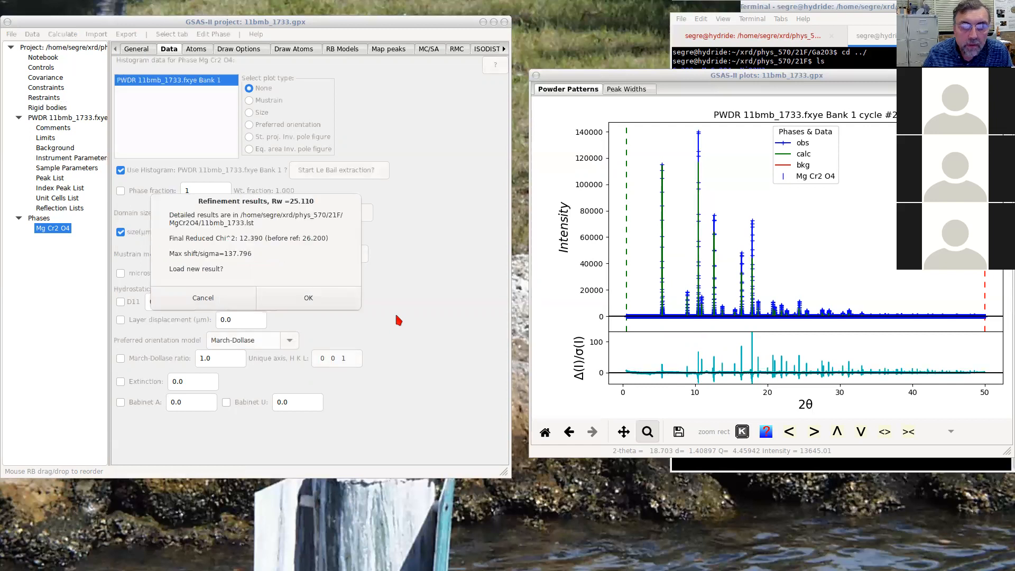
click(300, 299)
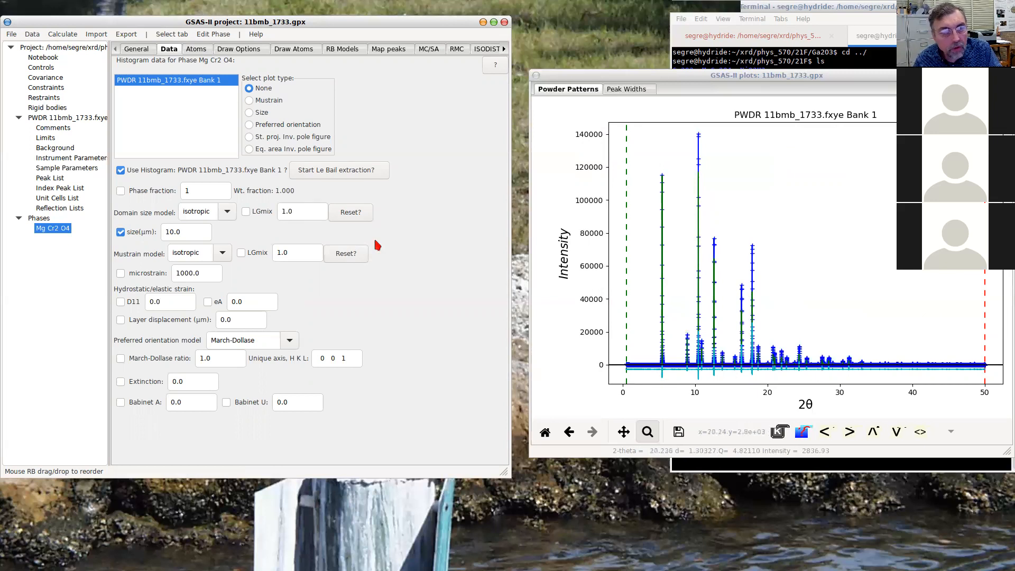
click(59, 121)
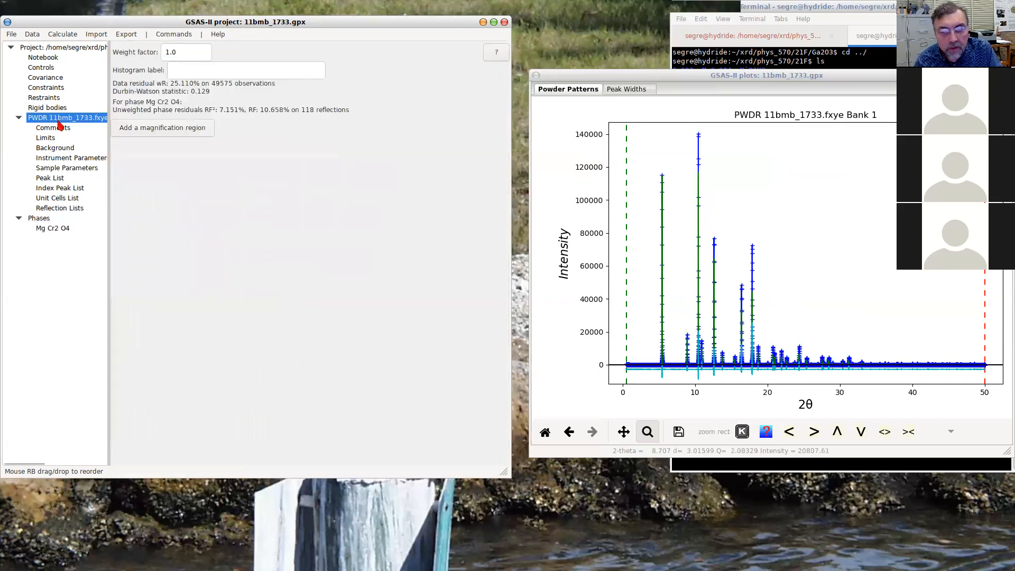
click(545, 432)
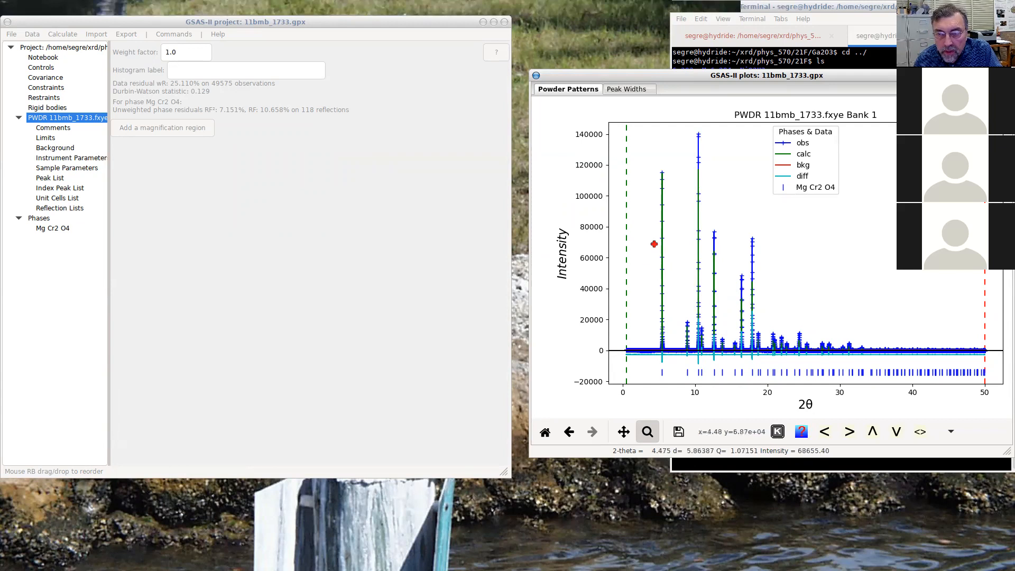
drag(655, 256, 735, 361)
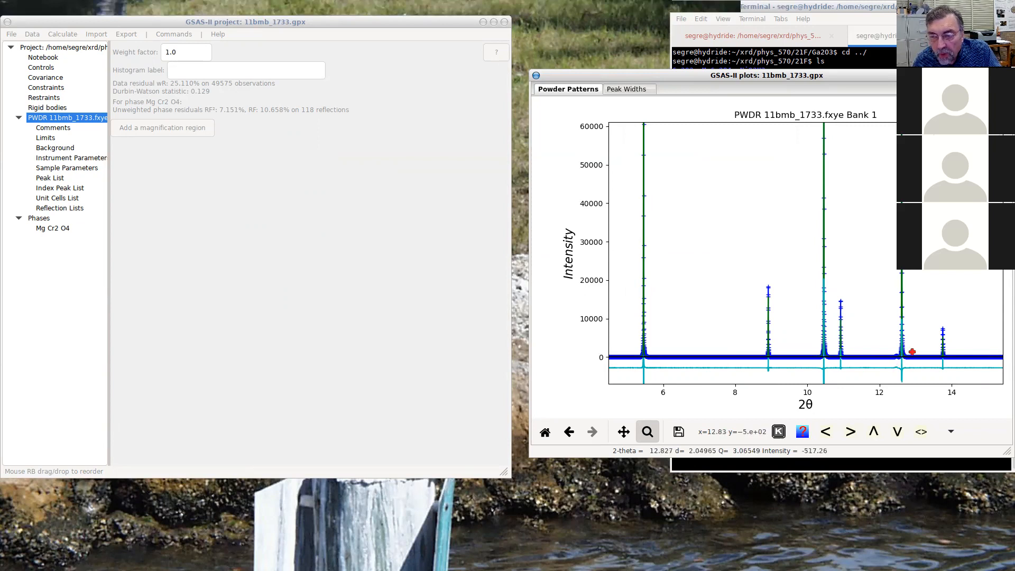
click(545, 433)
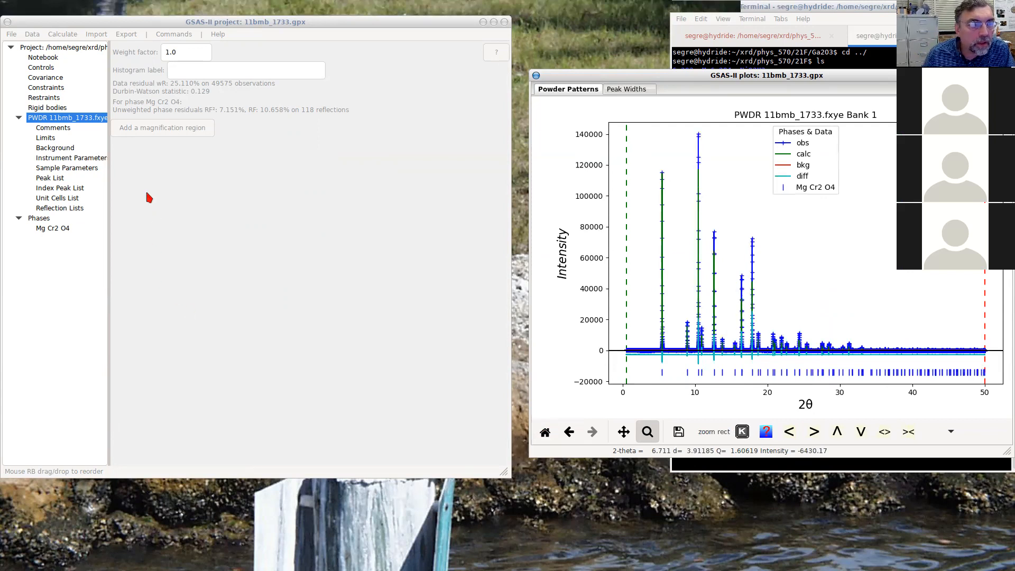
Free the isotropic microstrain of Mg Cr2 O4 alongside the domain size, run the refinement, and load the new result
click(53, 228)
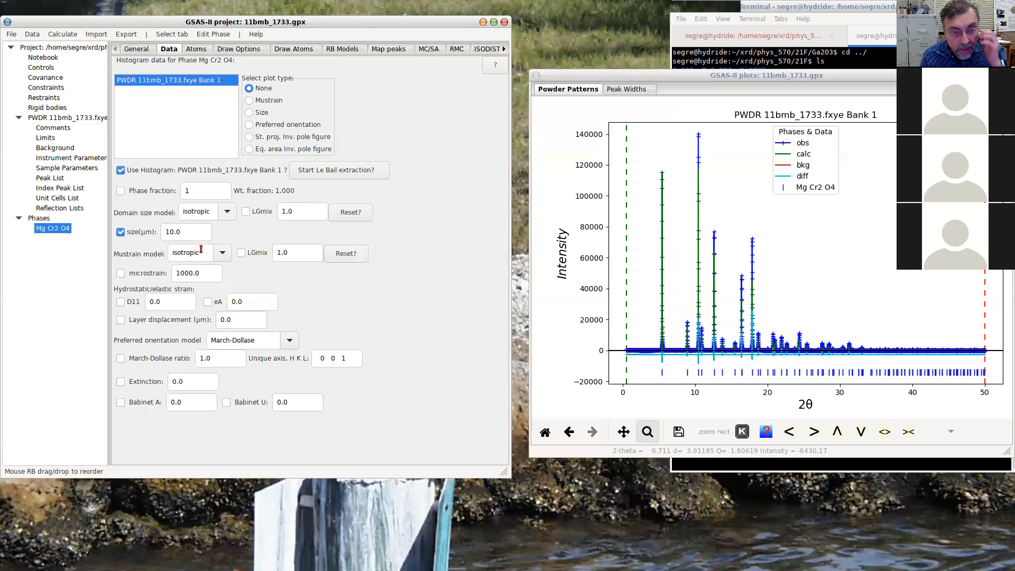
click(121, 274)
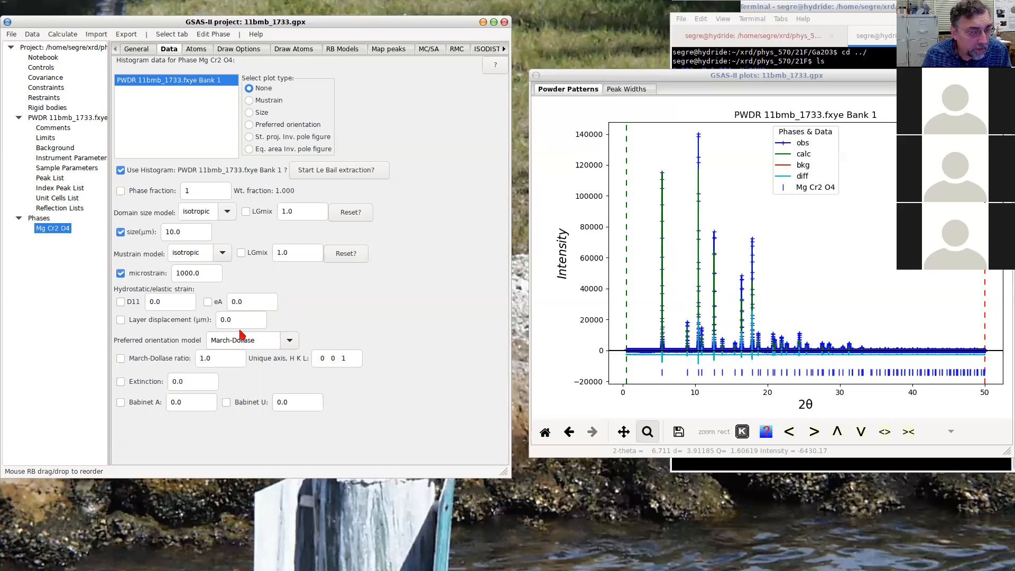
click(61, 35)
click(64, 72)
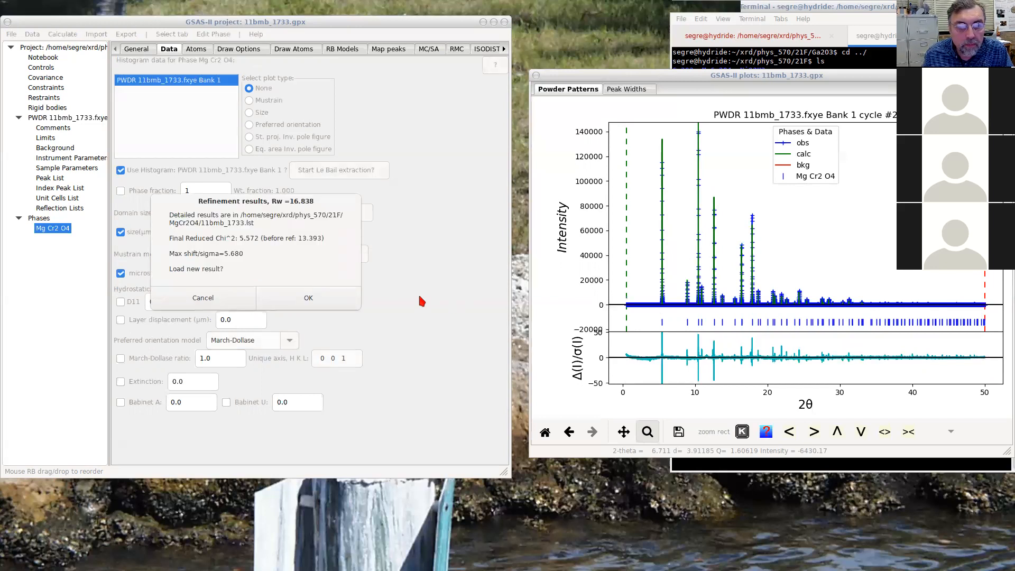
click(305, 300)
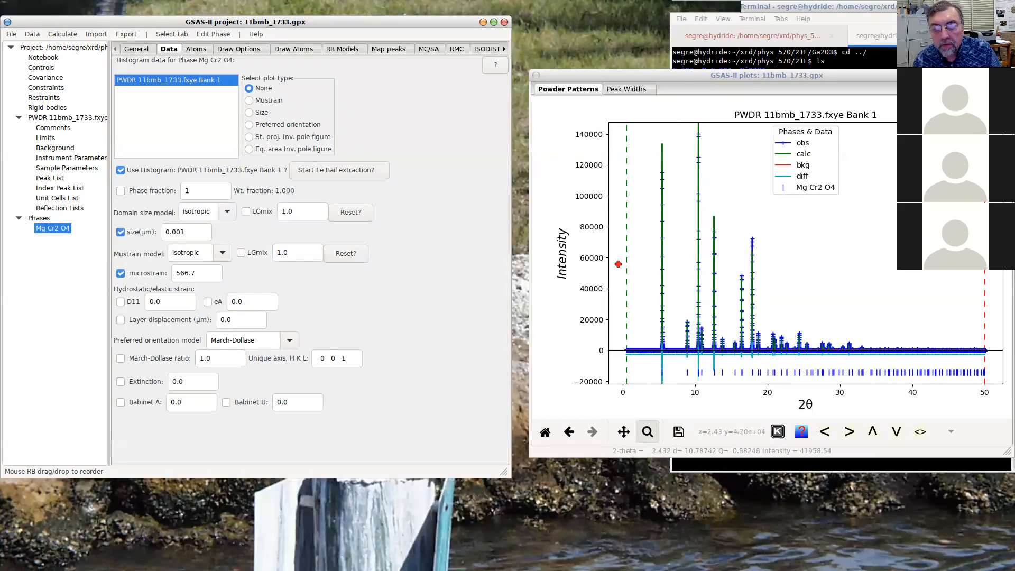
Compare the powder pattern on linear and logarithmic intensity scales, ending with the square-root intensity display
click(631, 228)
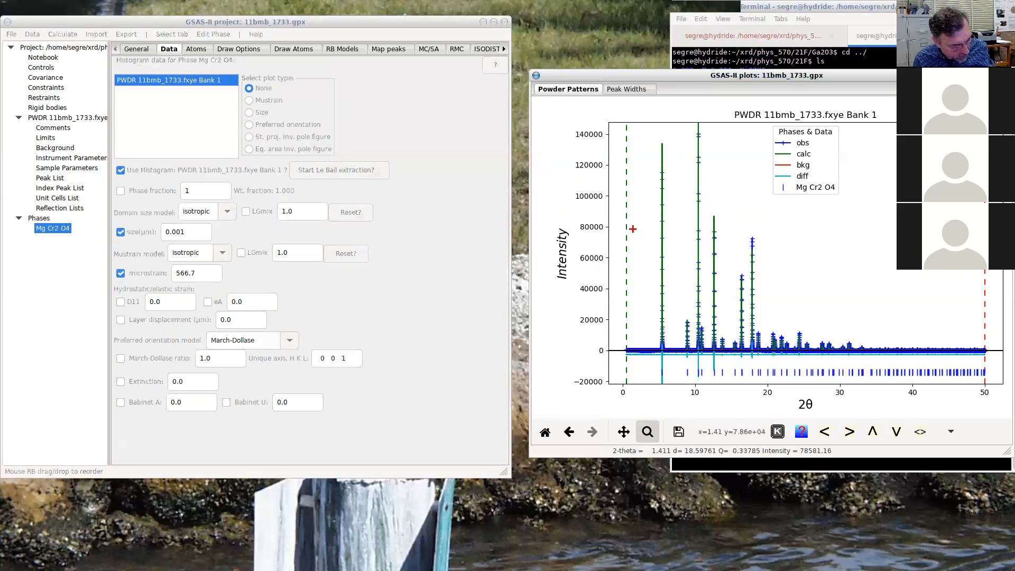
key(s)
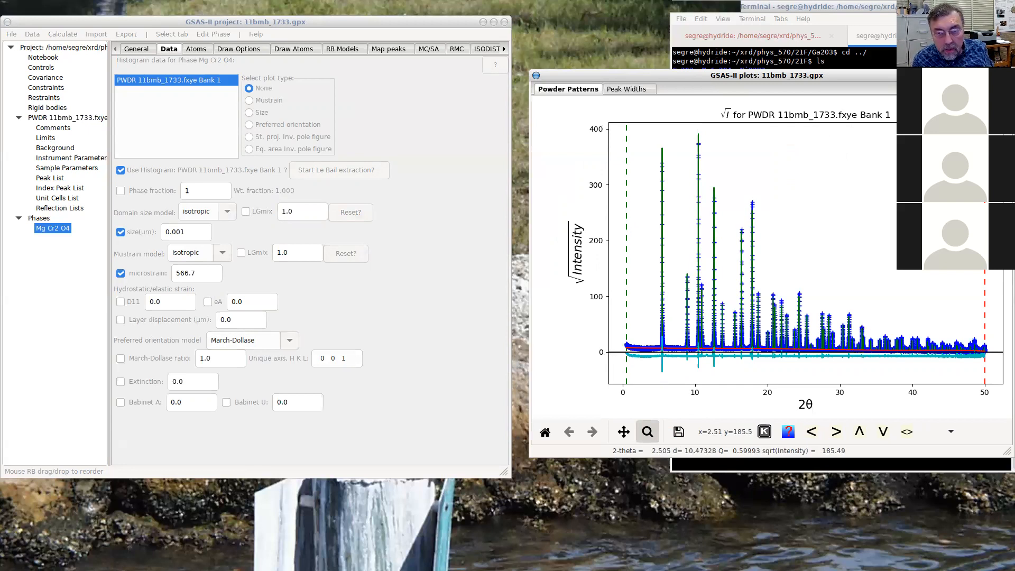
key(s)
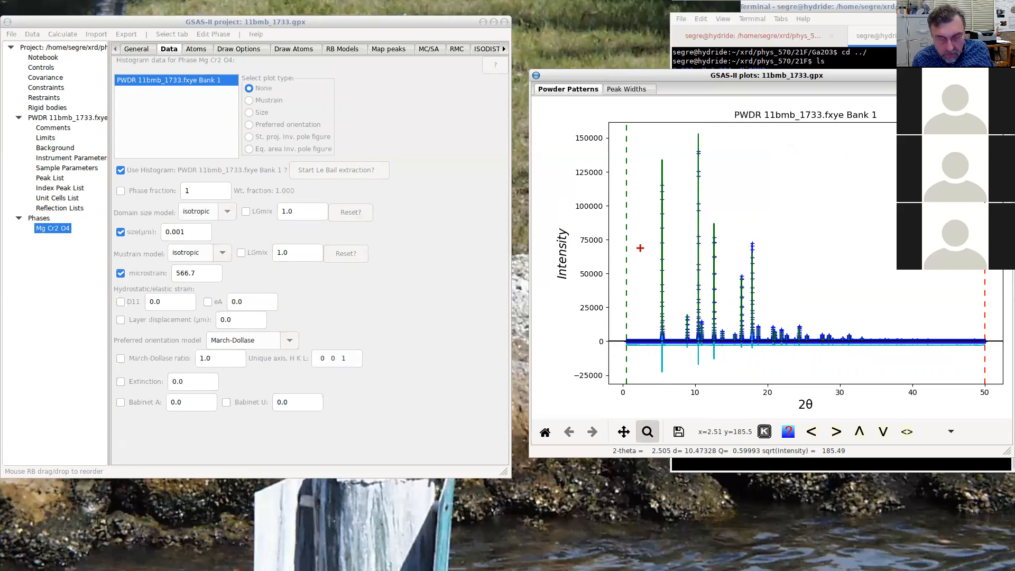
click(742, 432)
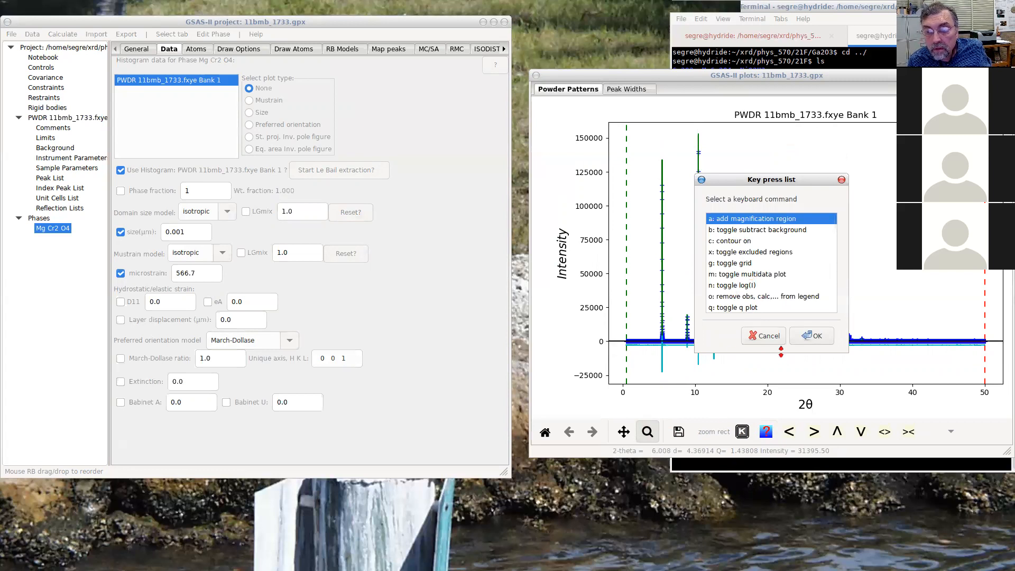
click(764, 336)
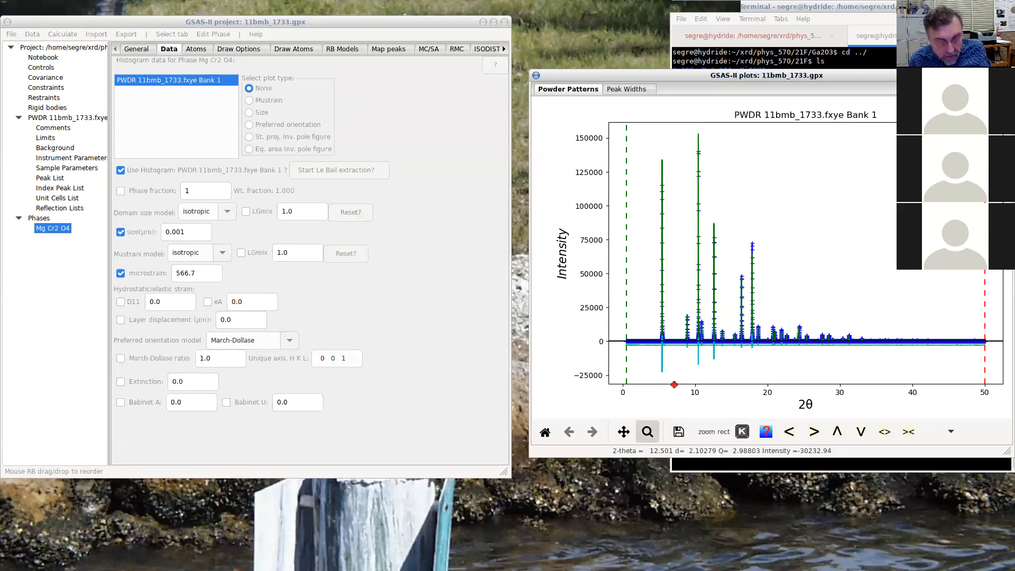
key(n)
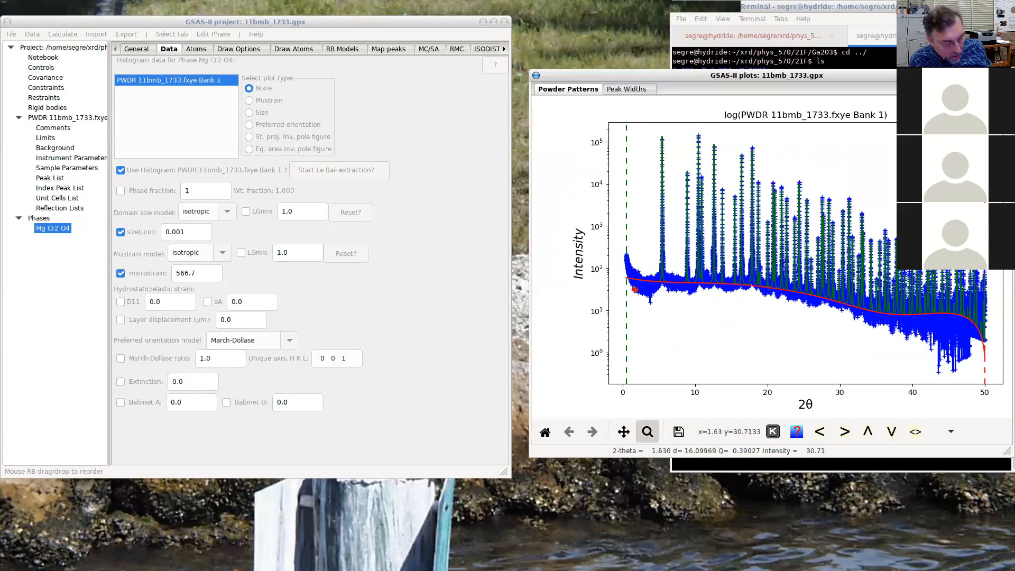
key(s)
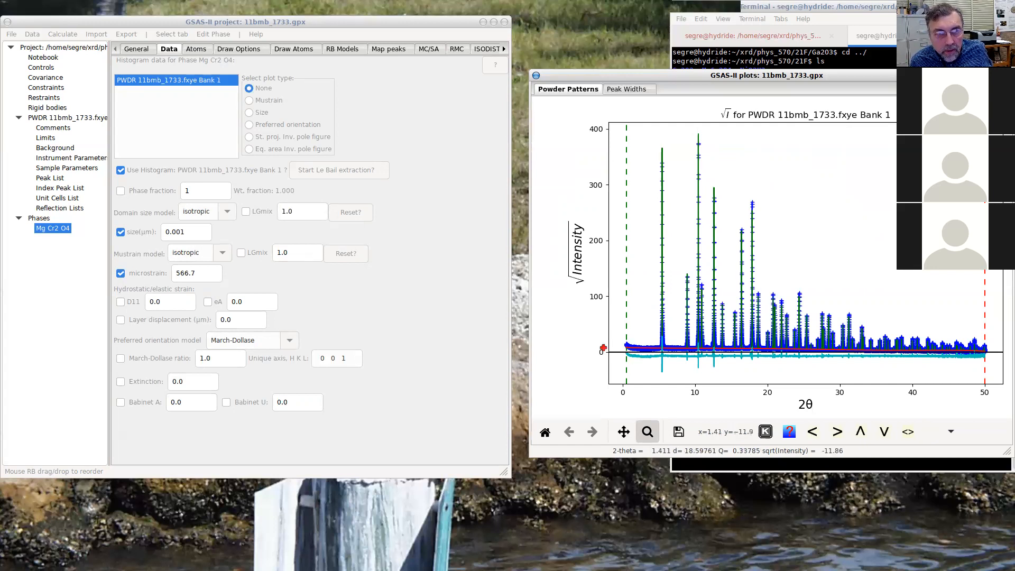
Try the refinement with nine chebyschev-1 background coefficients
click(60, 151)
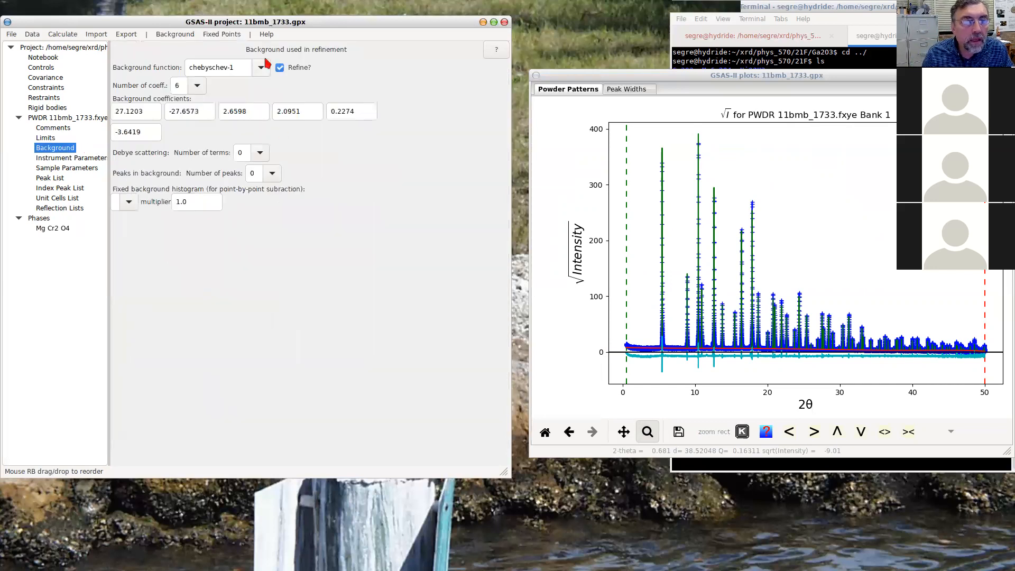
click(195, 85)
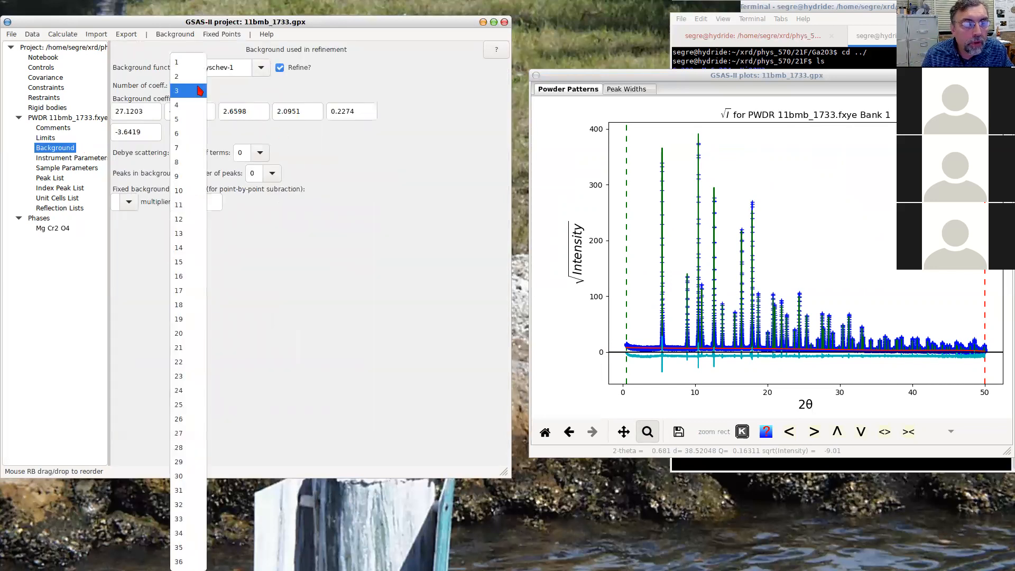
click(183, 177)
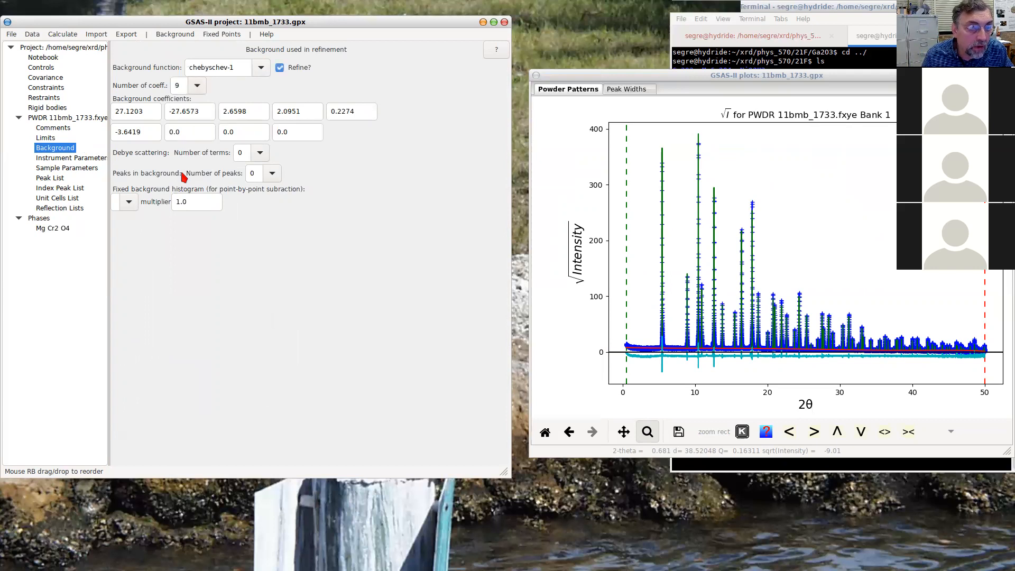
click(67, 36)
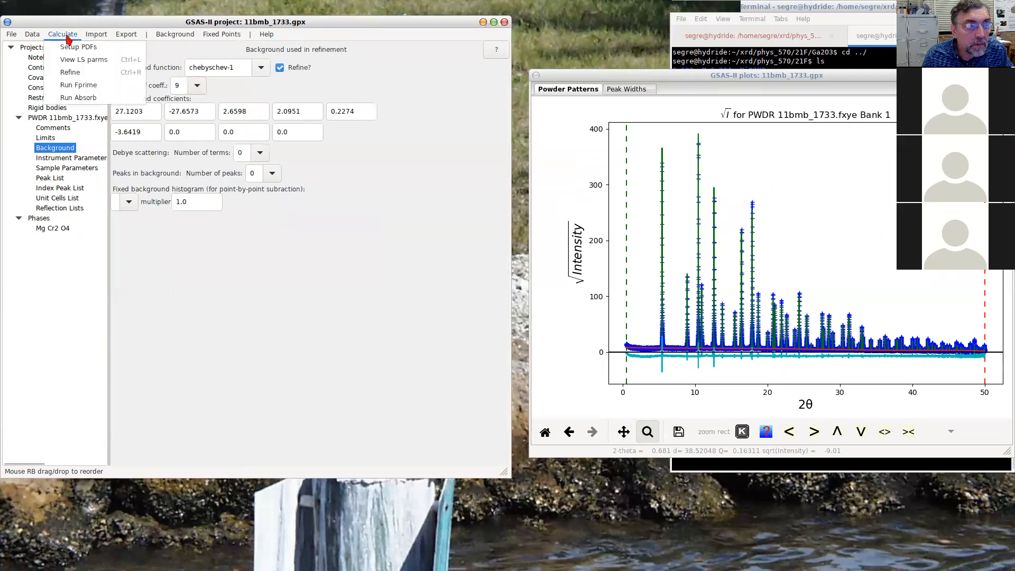
click(71, 72)
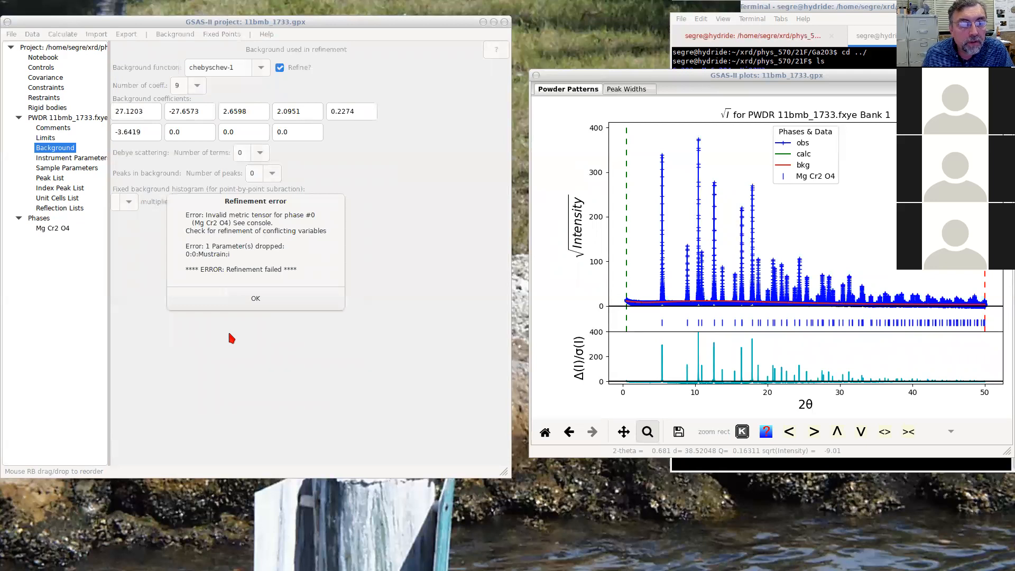
click(256, 297)
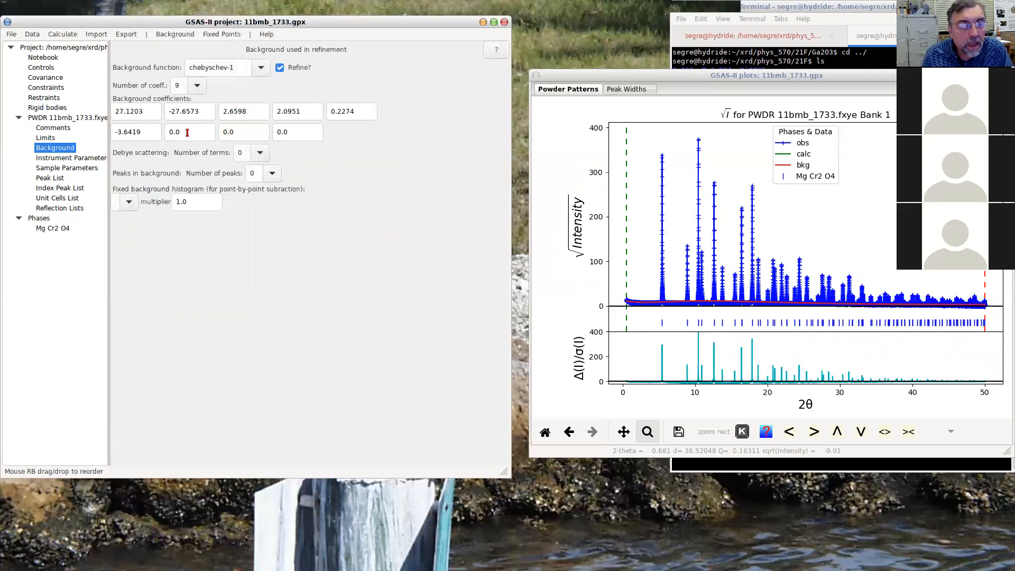
Set the number of background coefficients to 7, run the refinement, and discard the result
click(199, 88)
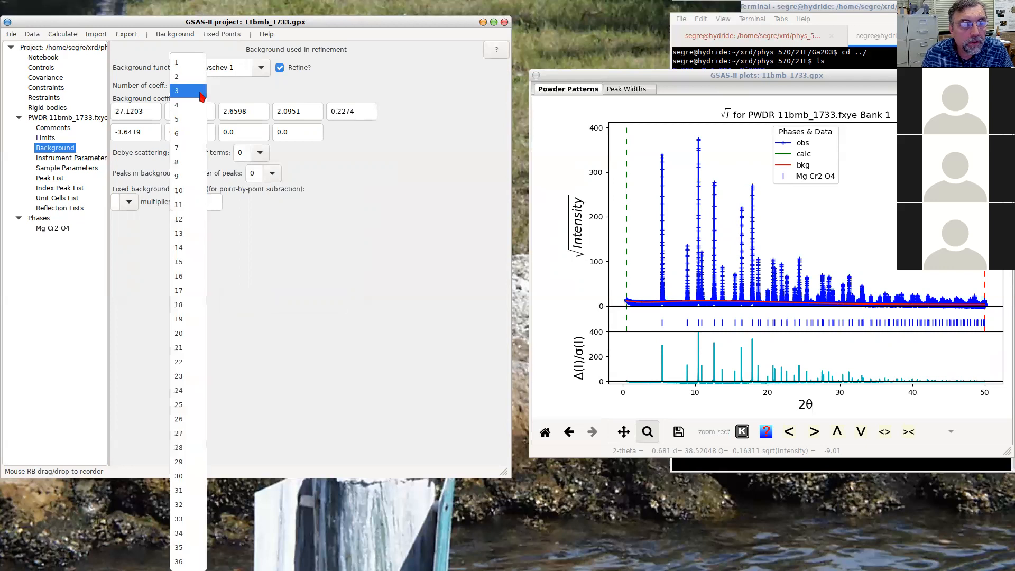
click(185, 149)
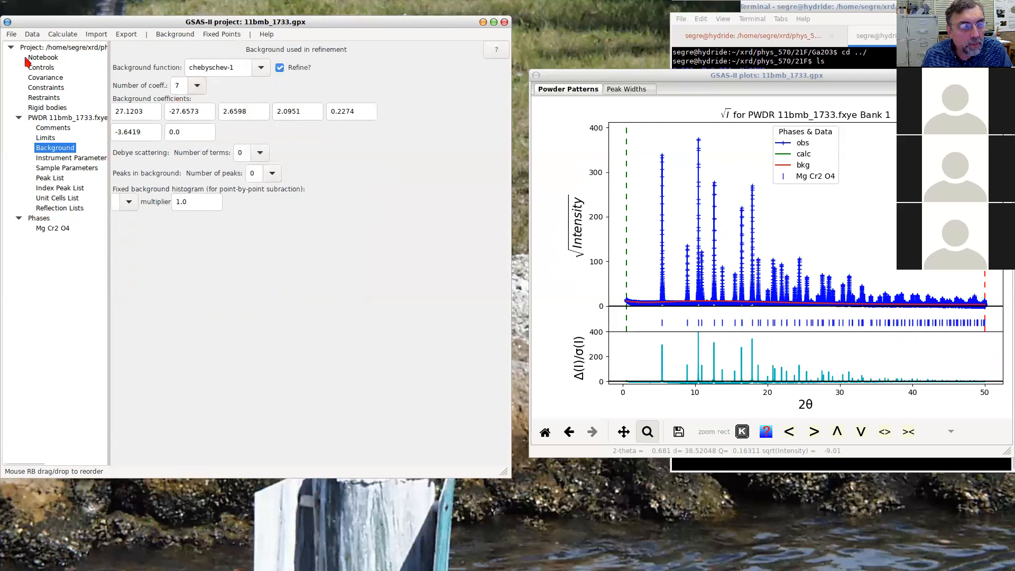
click(68, 37)
click(71, 72)
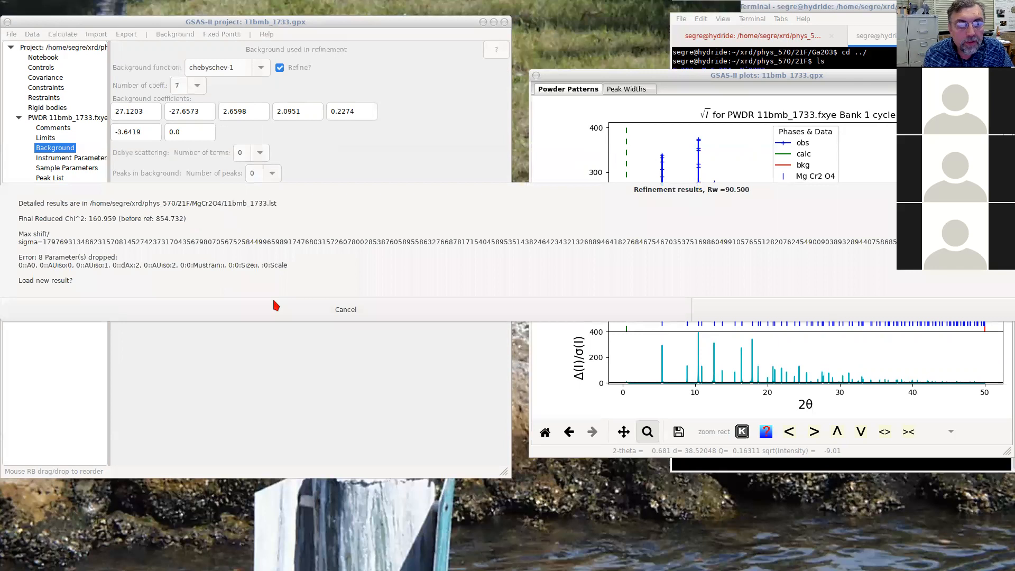
click(352, 315)
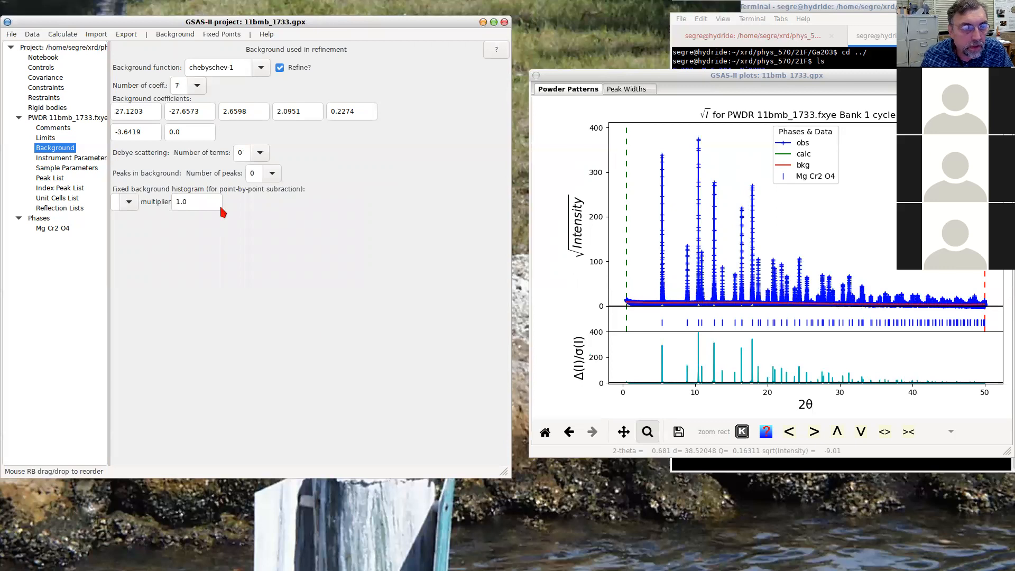
Clear the refine flags for domain size and microstrain in the Mg Cr2 O4 histogram data
click(64, 168)
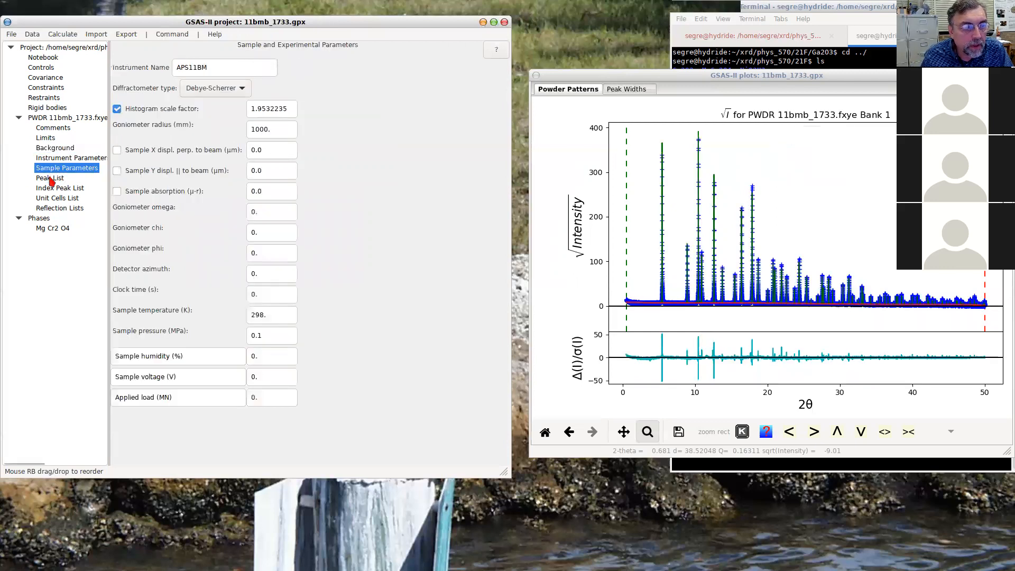
click(49, 230)
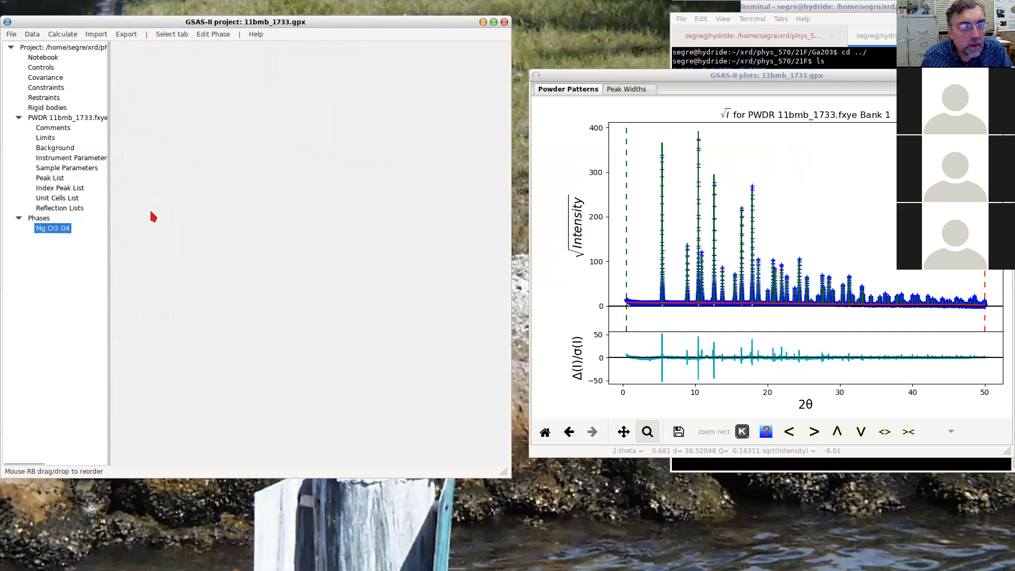
click(121, 232)
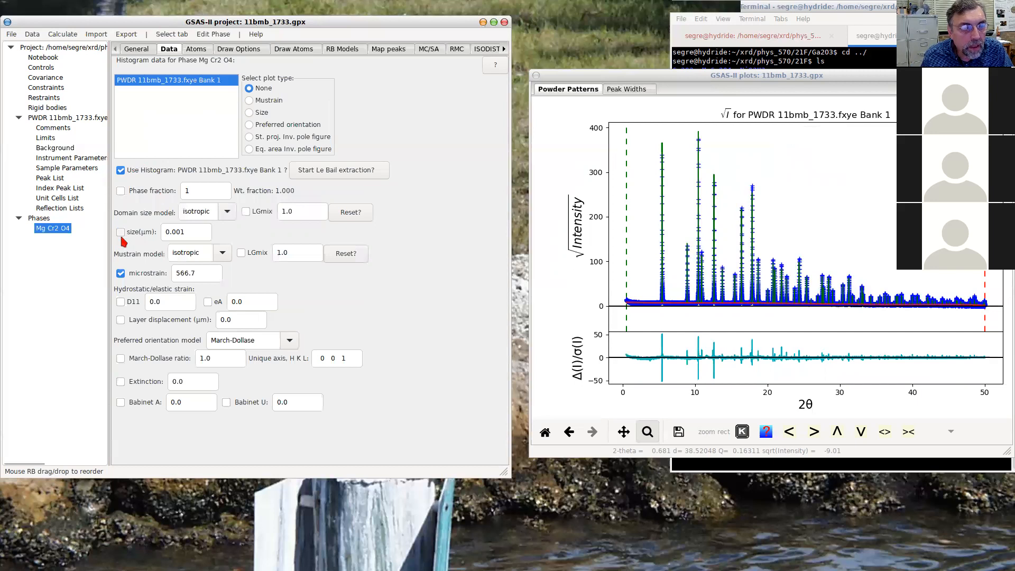
click(120, 274)
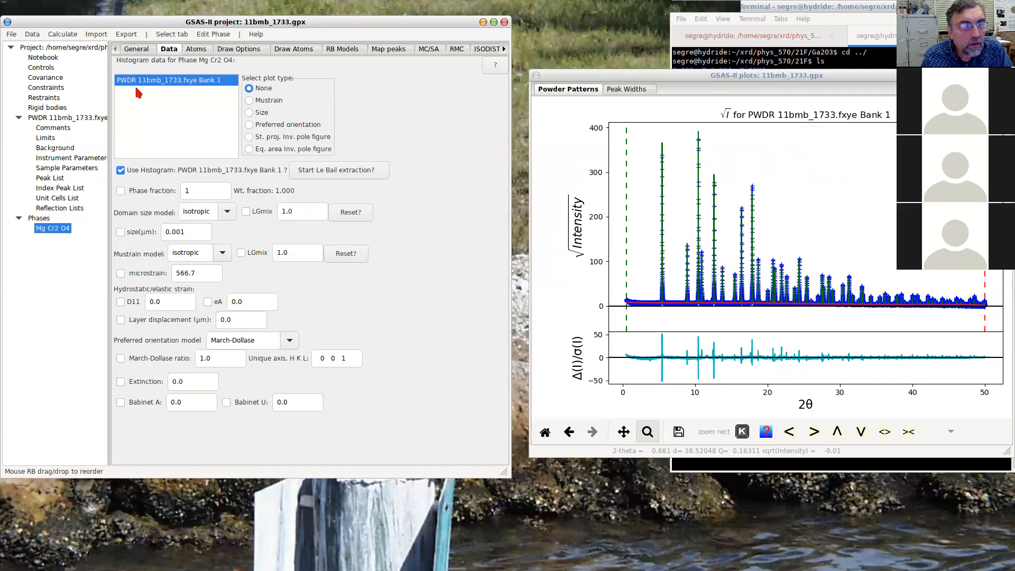
Clear the refinement flags for site fraction, coordinates and thermal parameters on all three Mg Cr2 O4 atoms
click(131, 52)
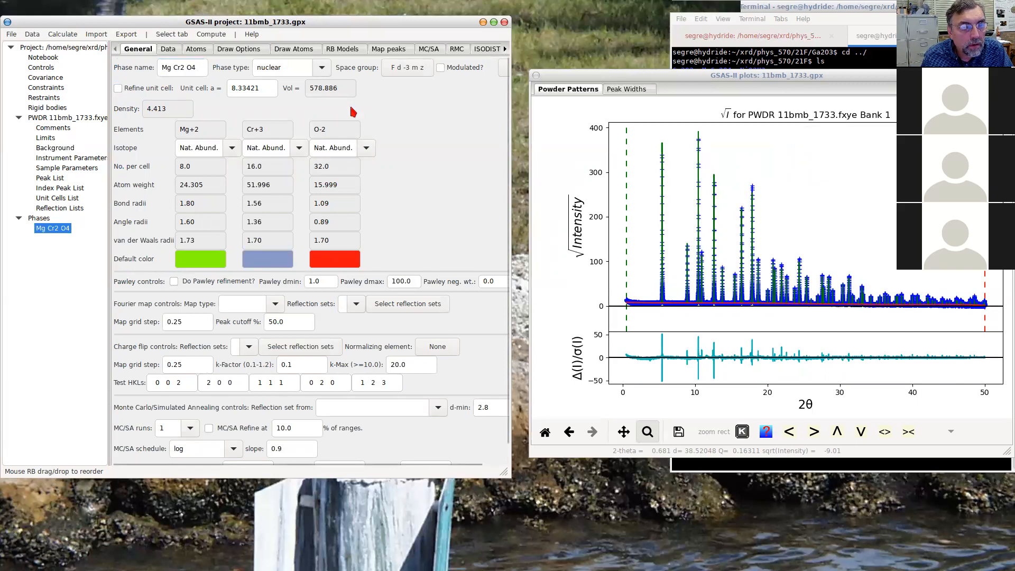
click(196, 50)
click(222, 78)
click(224, 80)
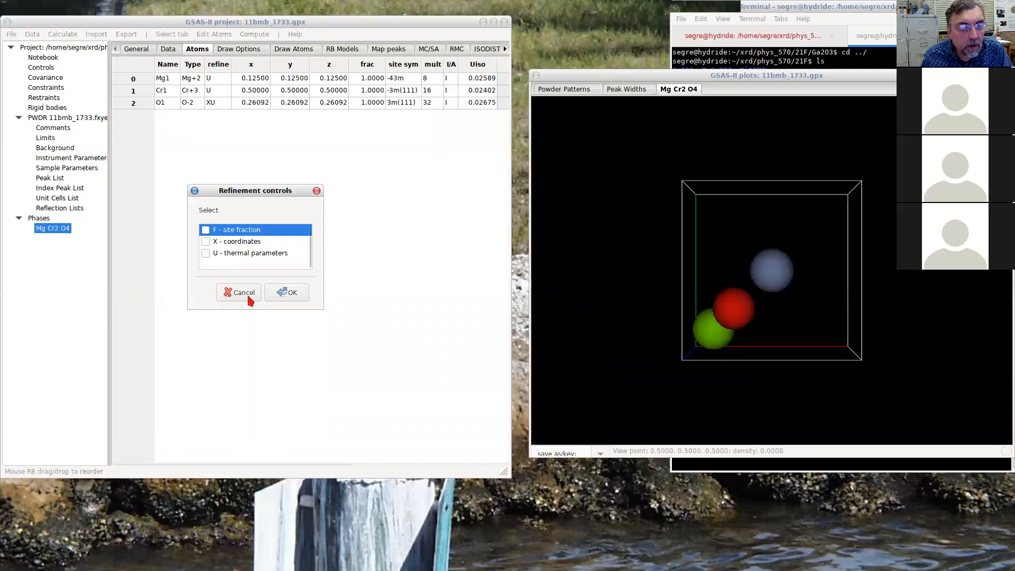
click(288, 292)
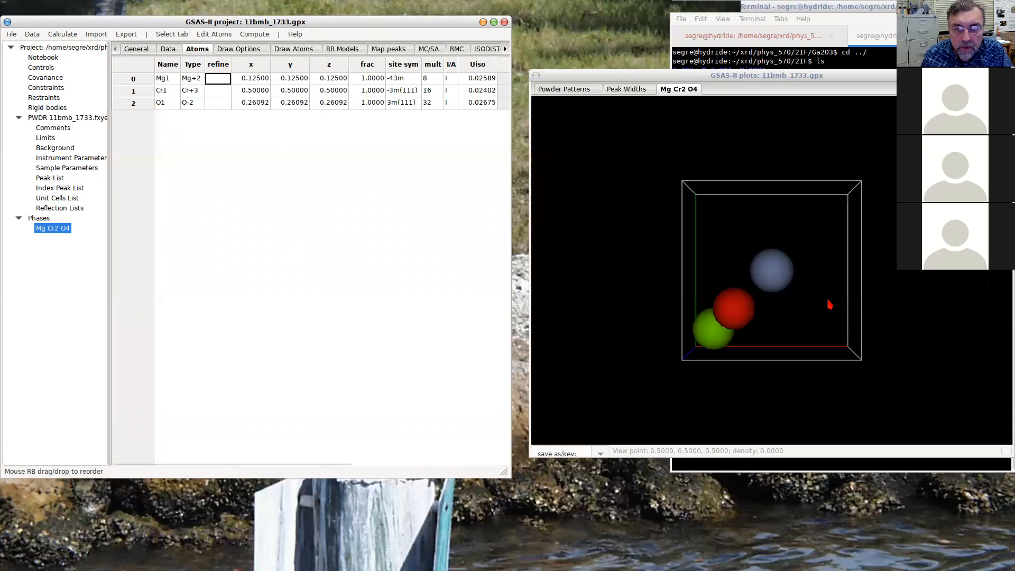
Rotate the Mg Cr2 O4 structure view and check the refine flags in the phase's histogram data, general settings and sample parameters
drag(794, 296, 864, 331)
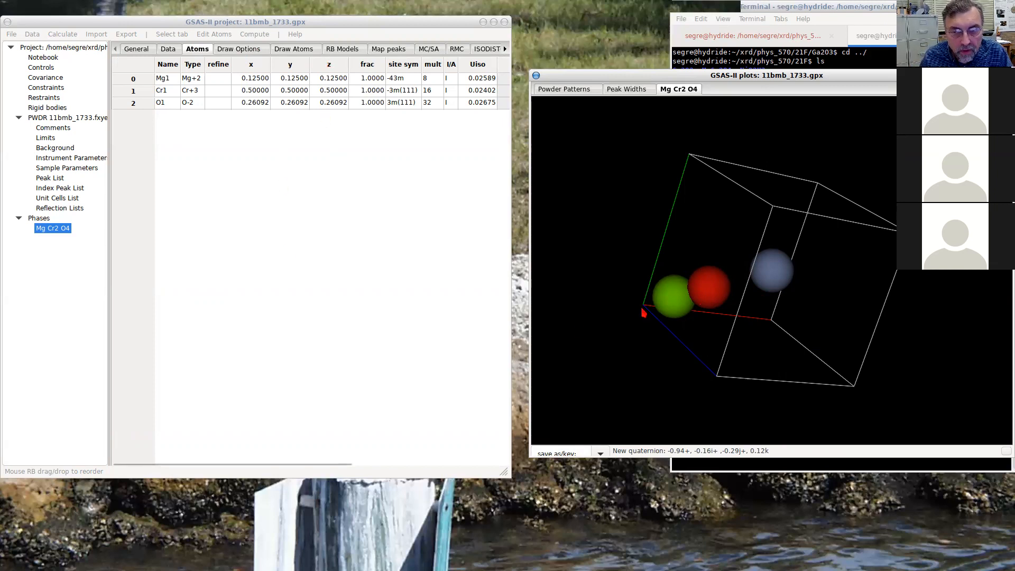
click(48, 231)
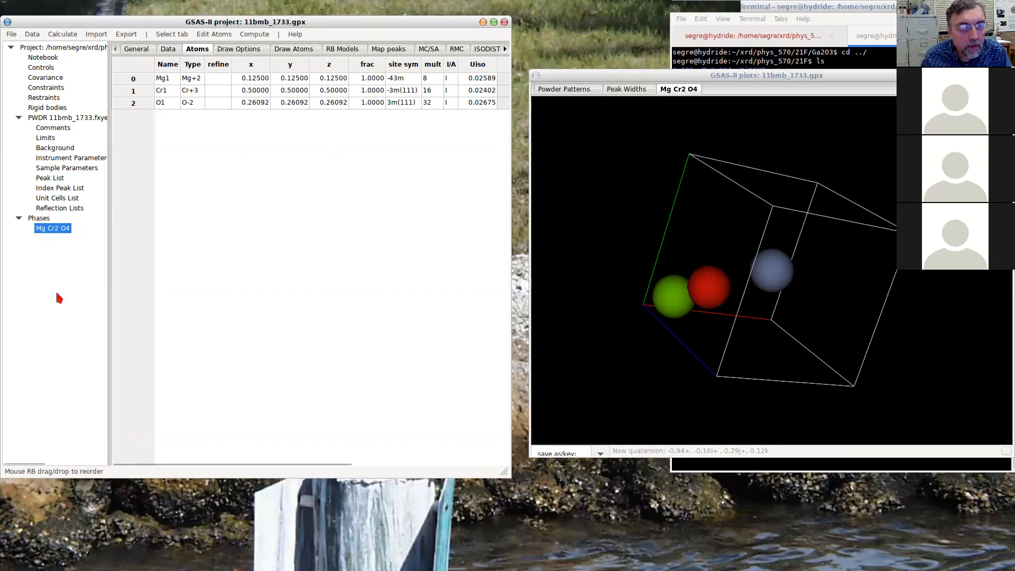
click(168, 50)
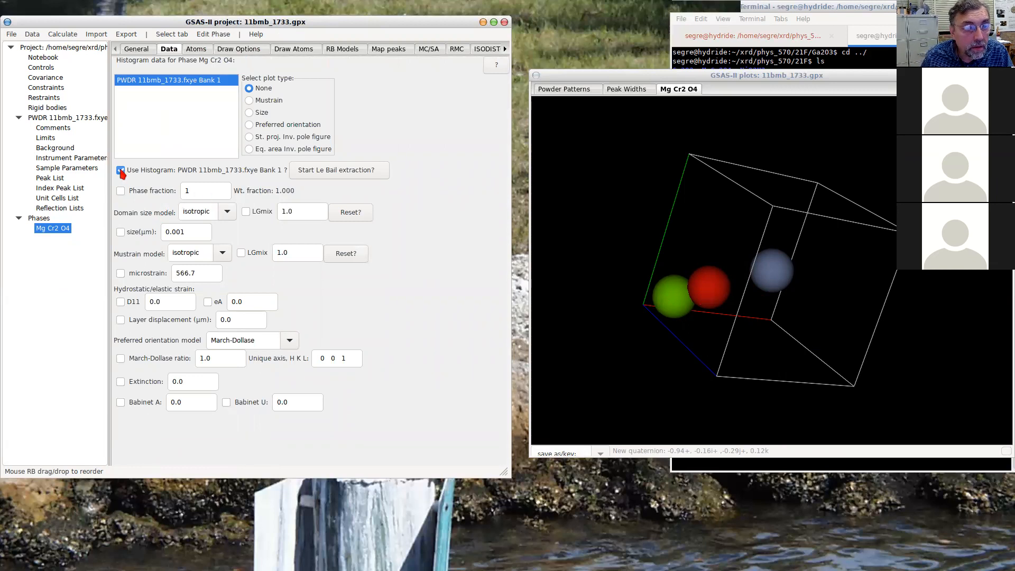
click(135, 49)
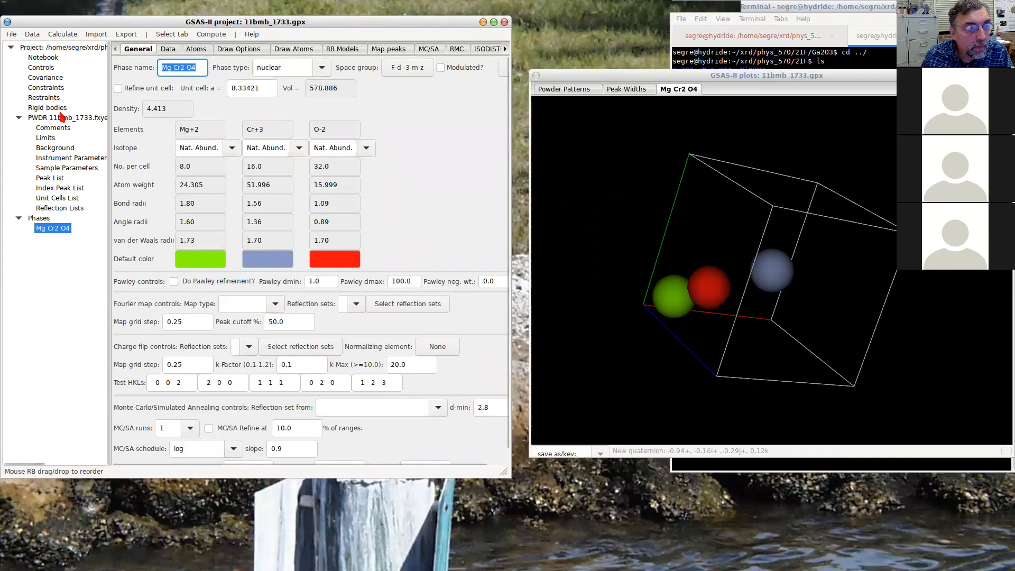
click(70, 168)
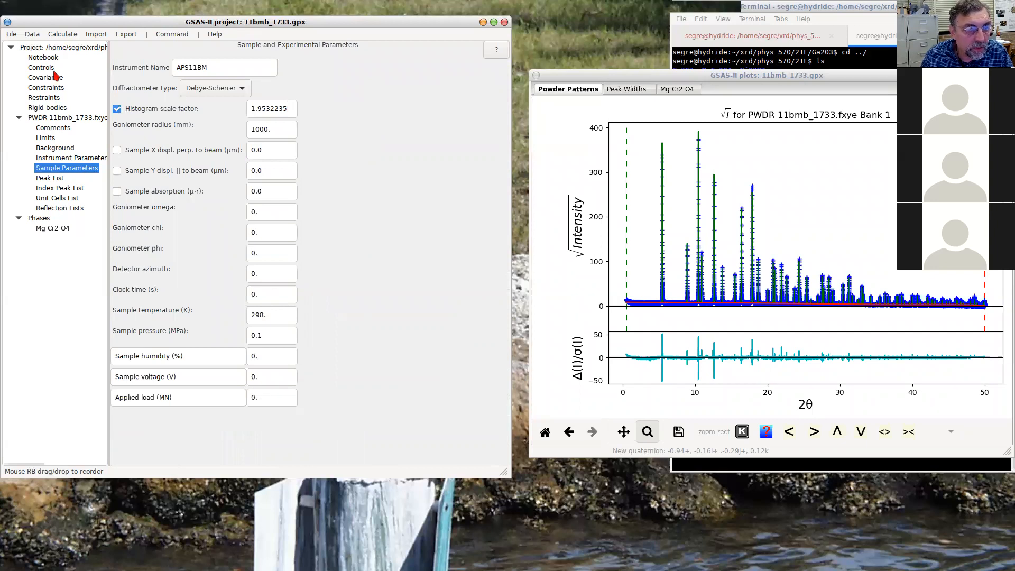
Run the refinement with the atom flags cleared and discard the result
click(66, 35)
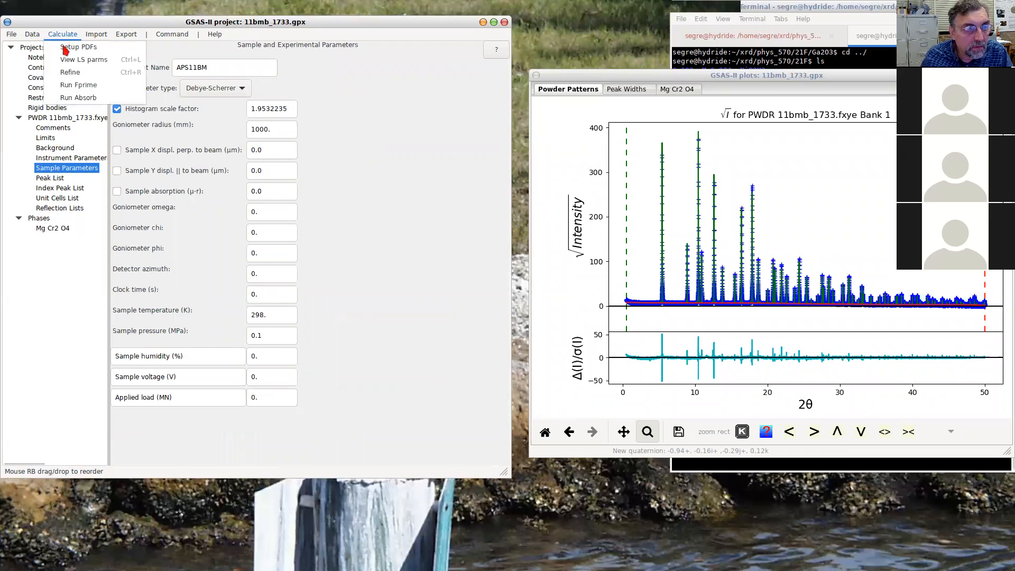
click(66, 71)
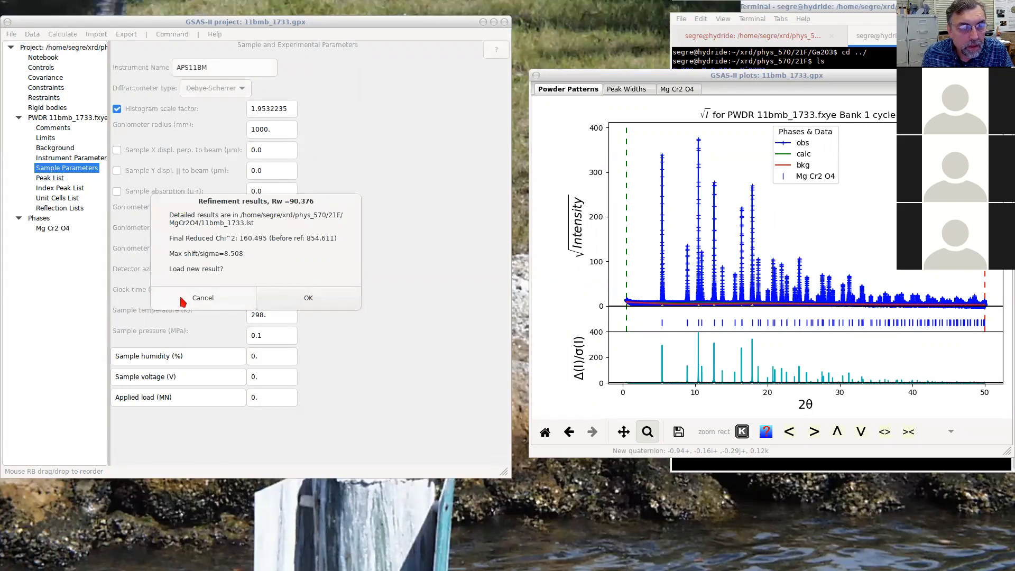
click(220, 300)
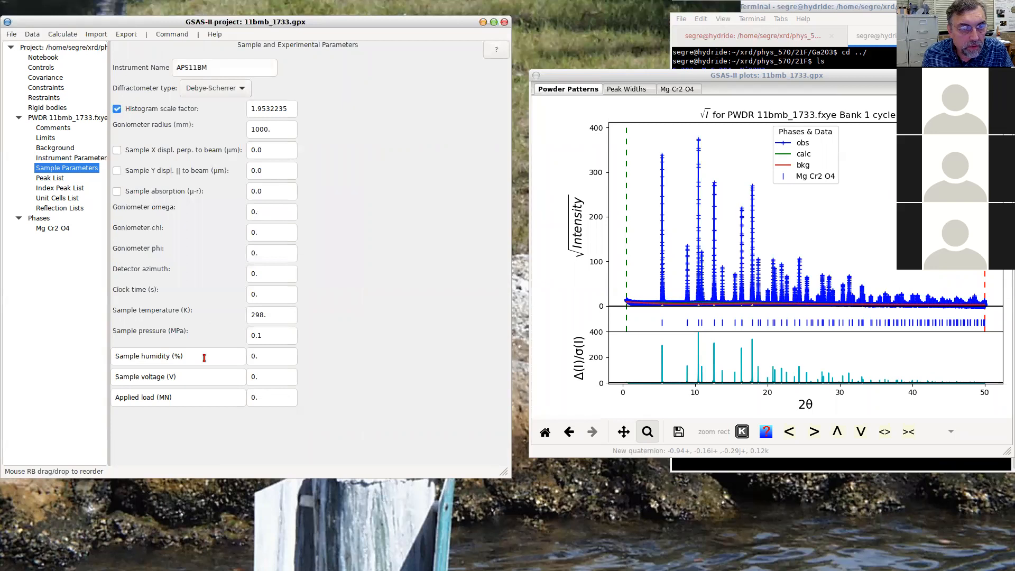
Set the number of chebyschev-1 background coefficients to 6
click(52, 150)
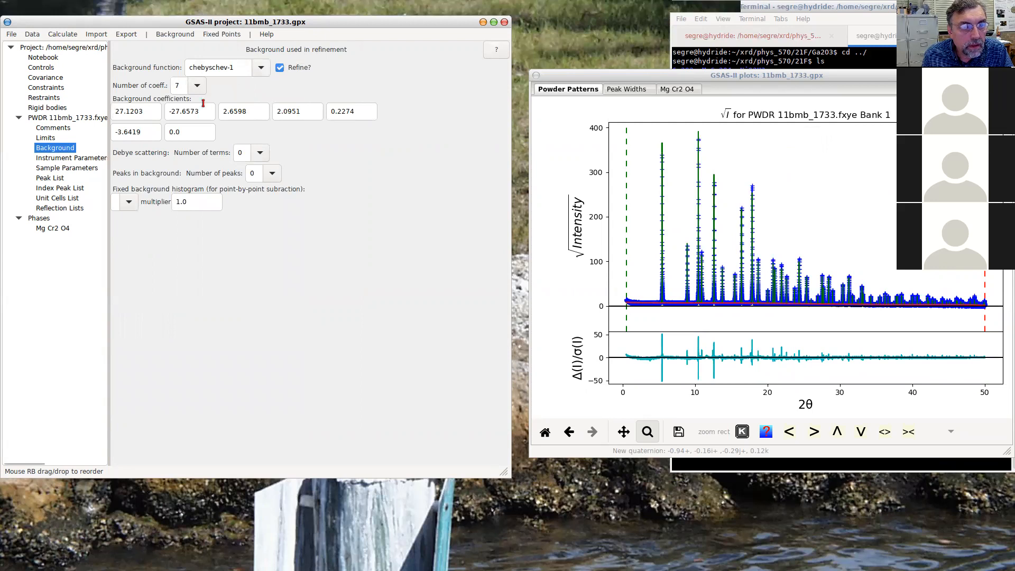
click(198, 86)
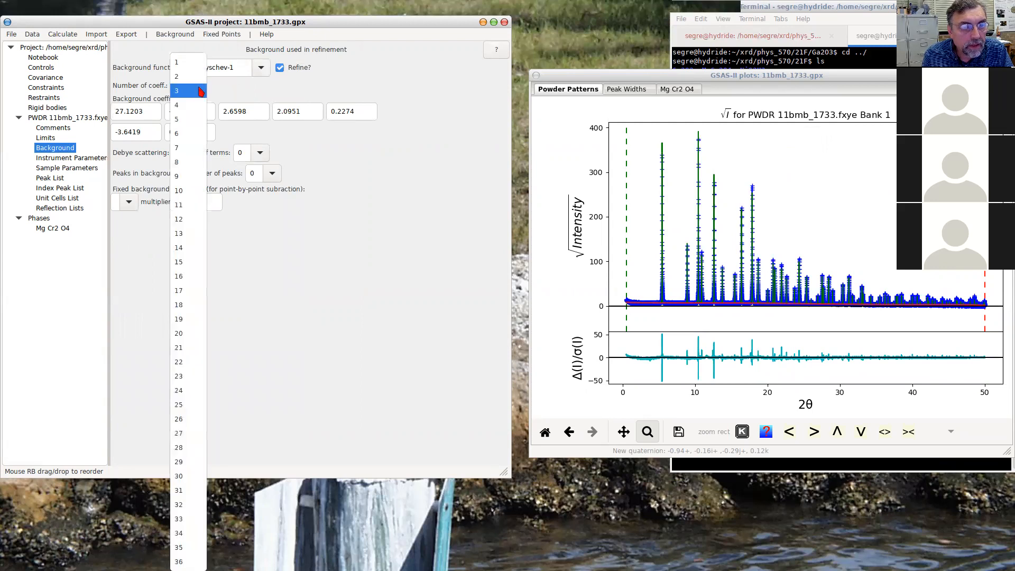
click(188, 133)
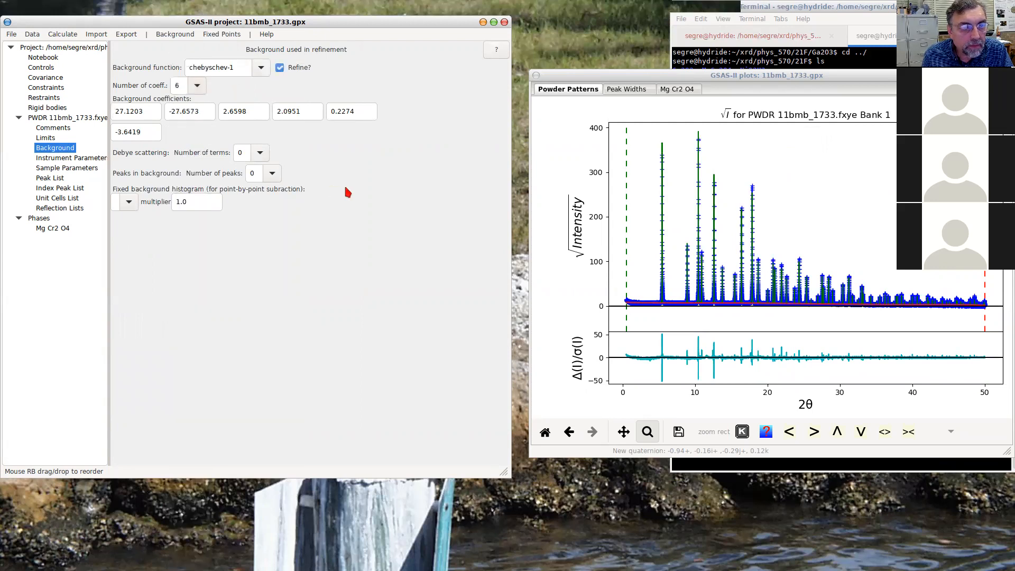
Set the lower limit (Tmin) of the fitted data range to 5
click(45, 138)
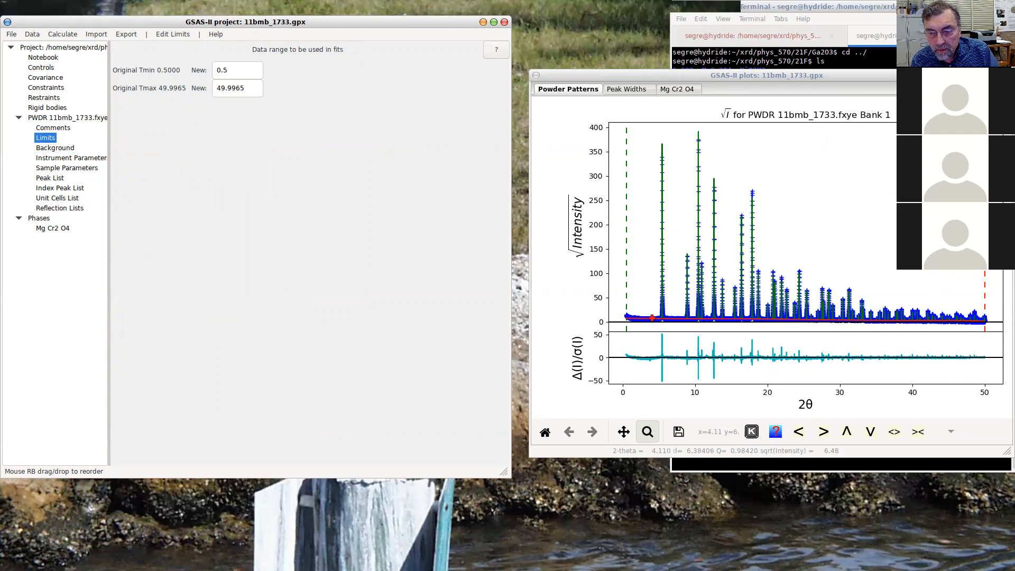
click(231, 71)
drag(231, 71, 178, 72)
text(5)
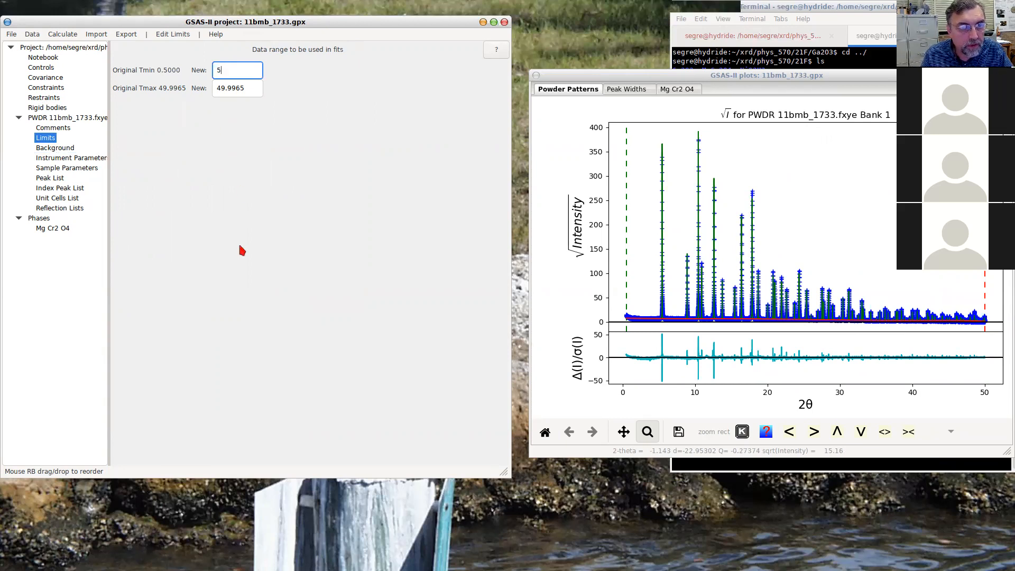
Try a refinement over the shortened data range and abort it before it completes
click(64, 34)
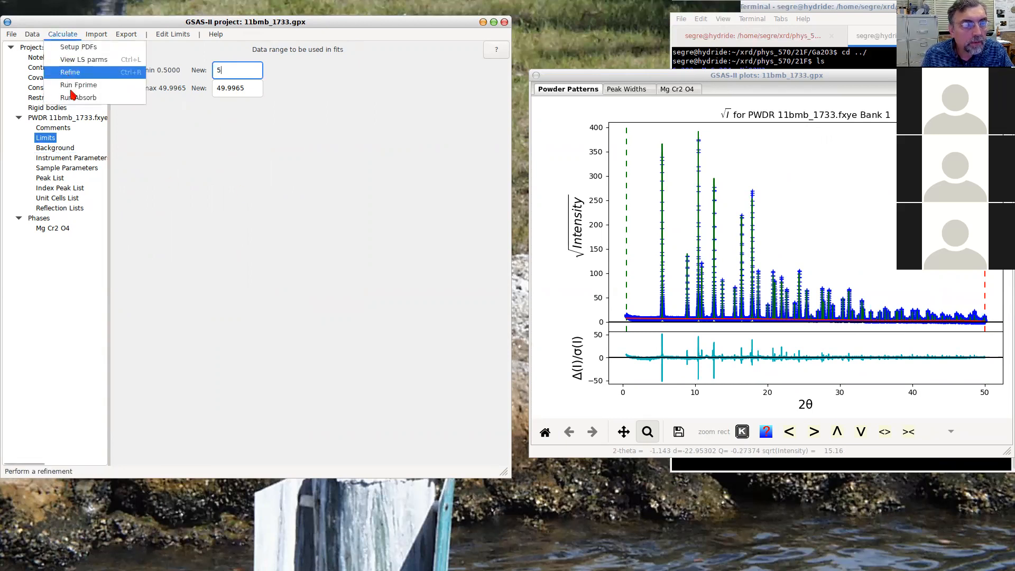
click(70, 73)
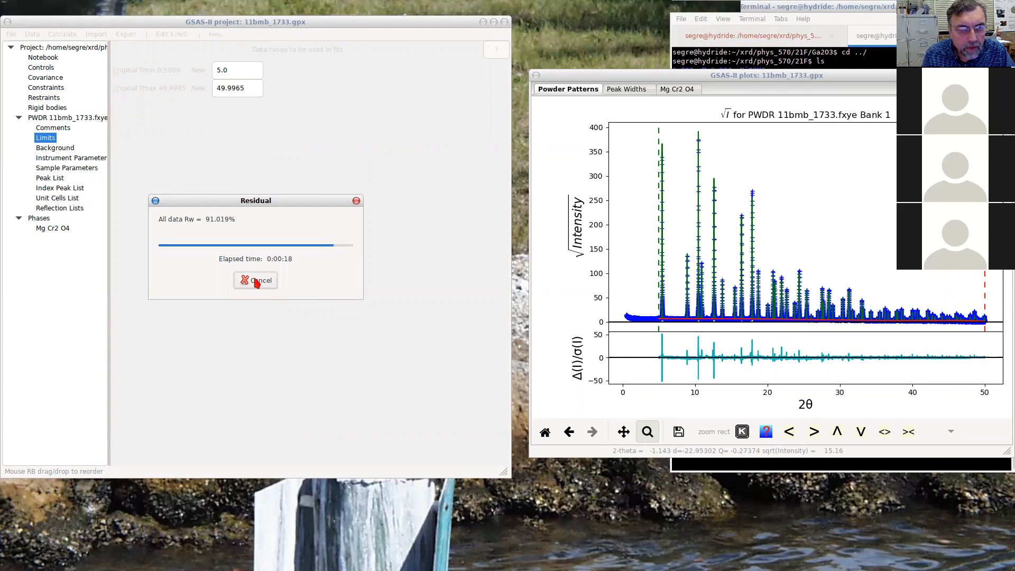
click(256, 282)
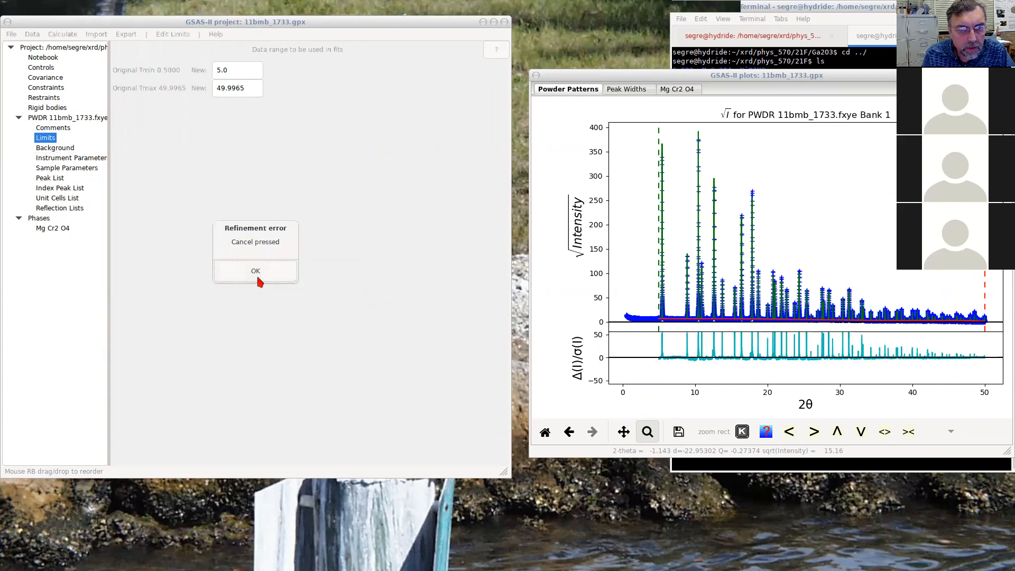
click(258, 281)
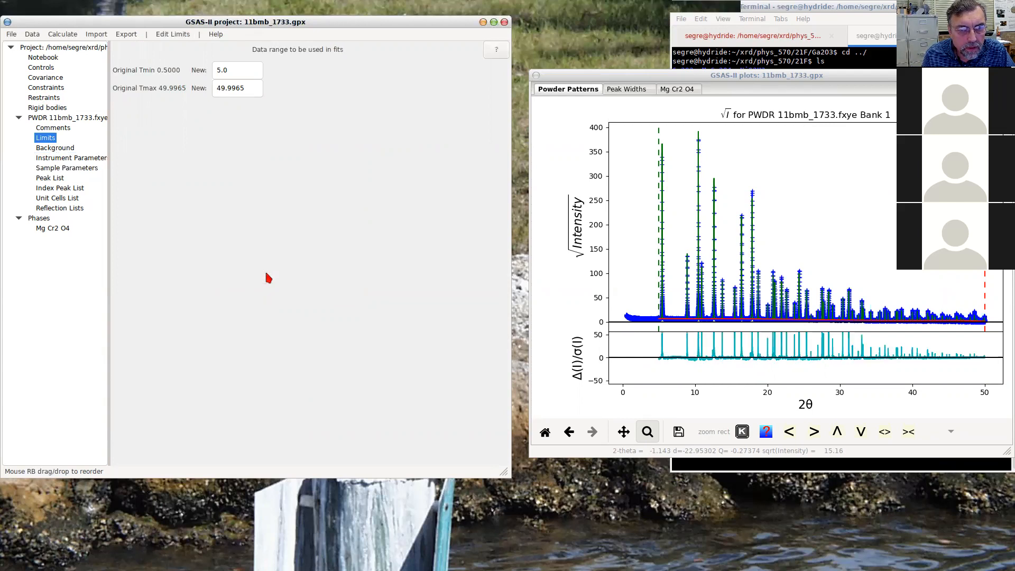
Save the project and exit GSAS-II without saving again
click(12, 34)
click(24, 69)
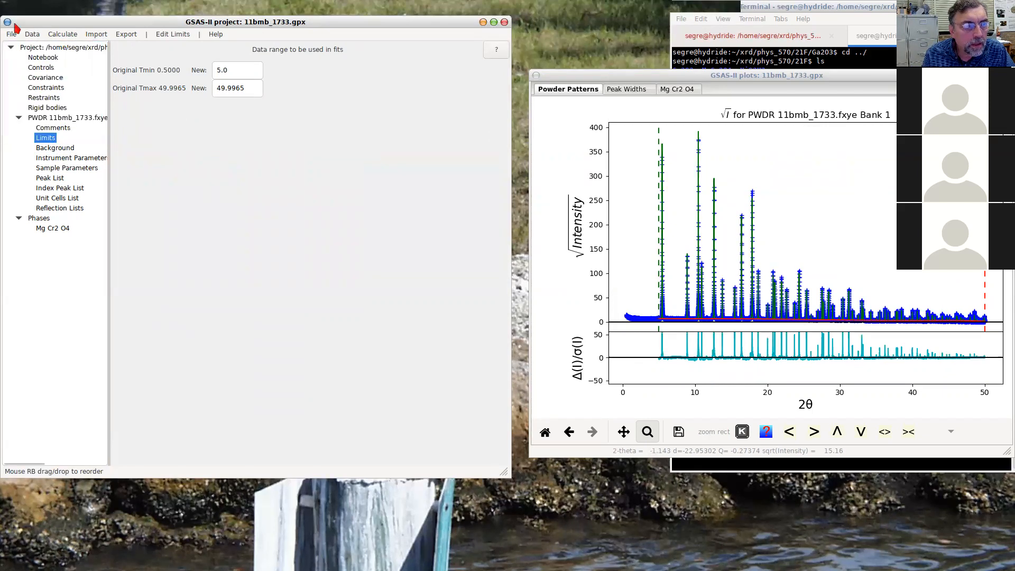
click(10, 34)
click(21, 136)
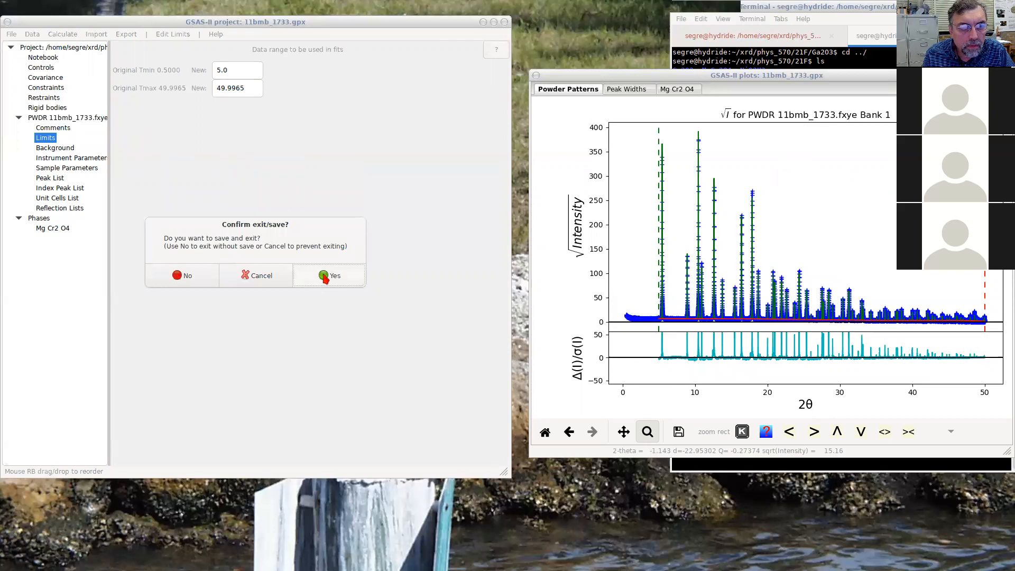
click(204, 278)
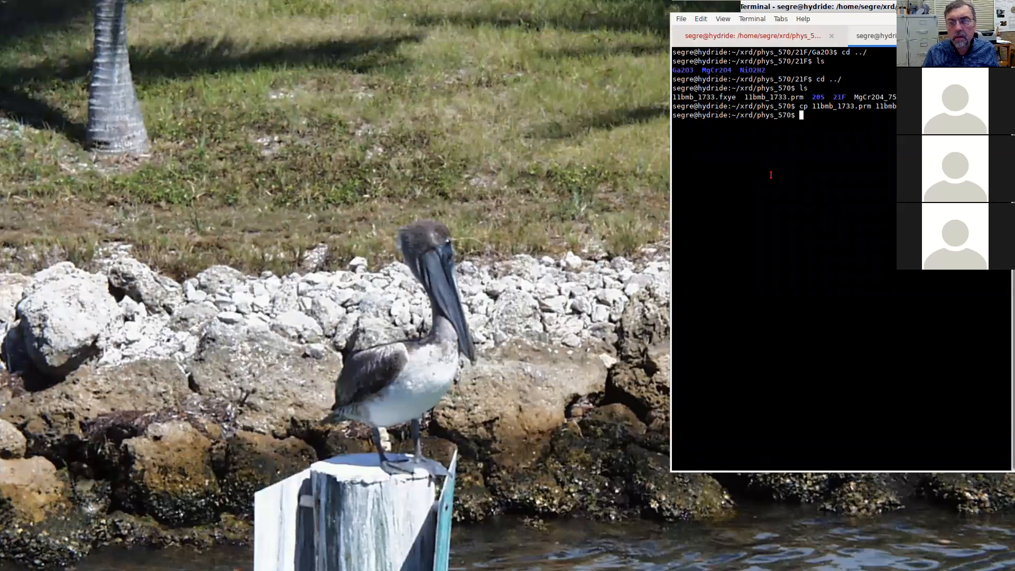
Switch to the first terminal session, in phys_570/21F, and relaunch GSAS-II with the gsas2 command
click(793, 35)
text(gsas2)
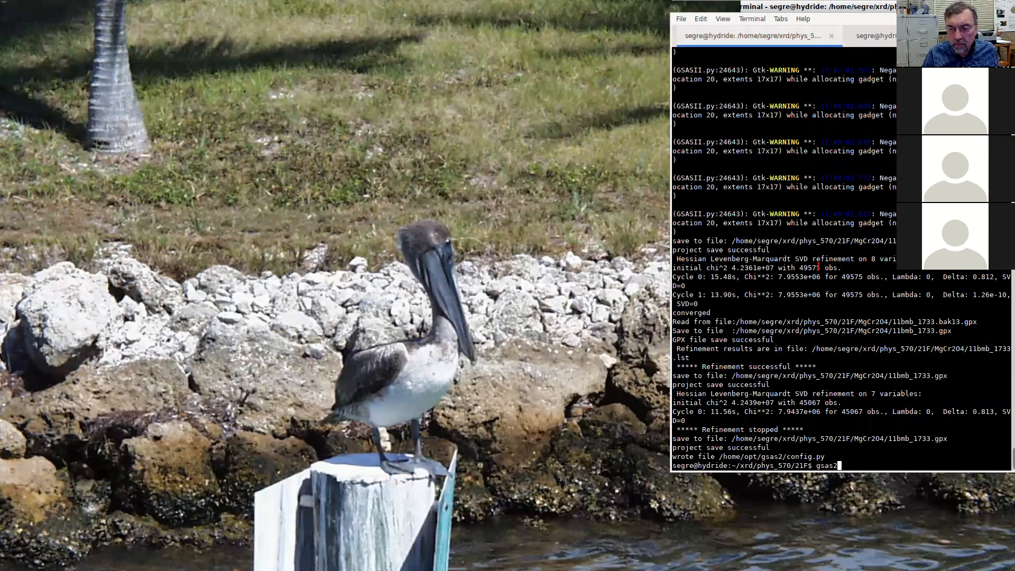
key(Return)
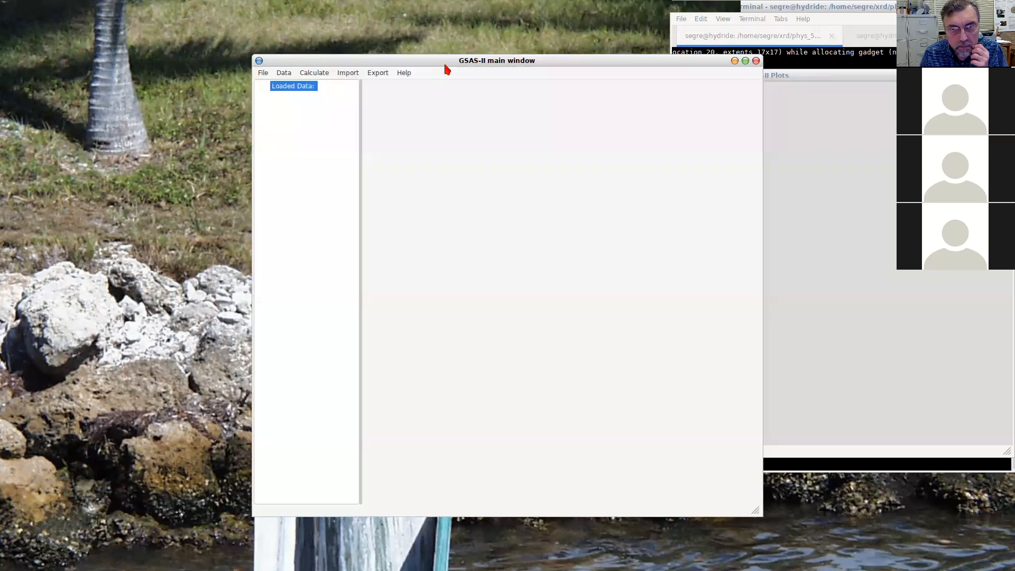
Open the project file 11bmb_1733.gpx from the MgCr2O4 folder
drag(446, 66, 142, 32)
click(33, 44)
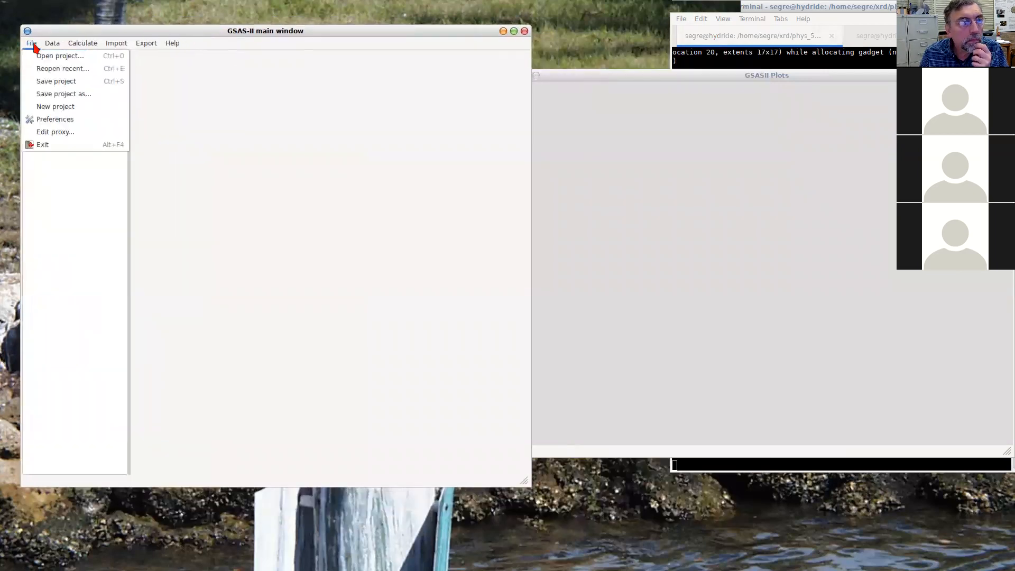
click(47, 56)
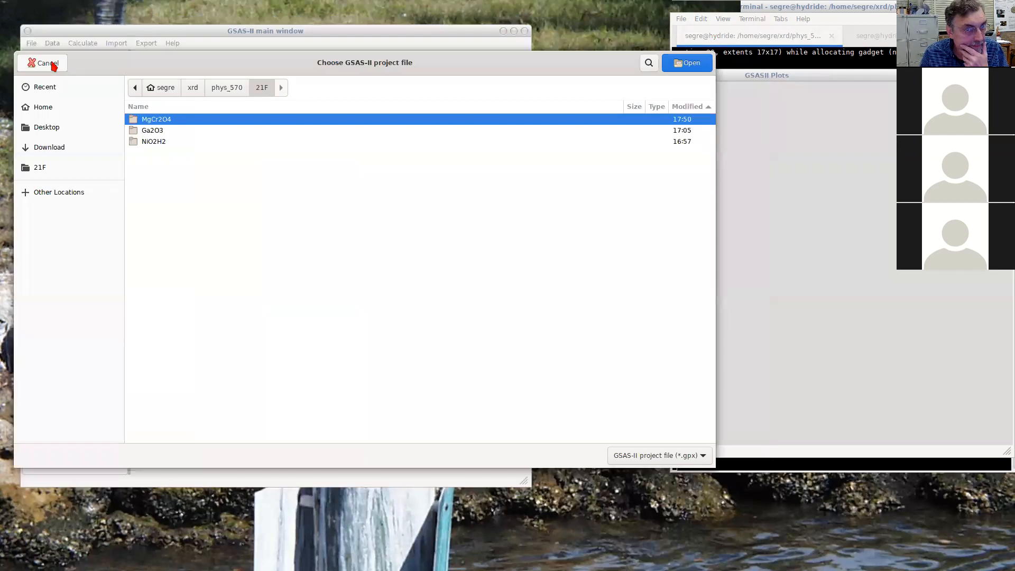
double_click(174, 119)
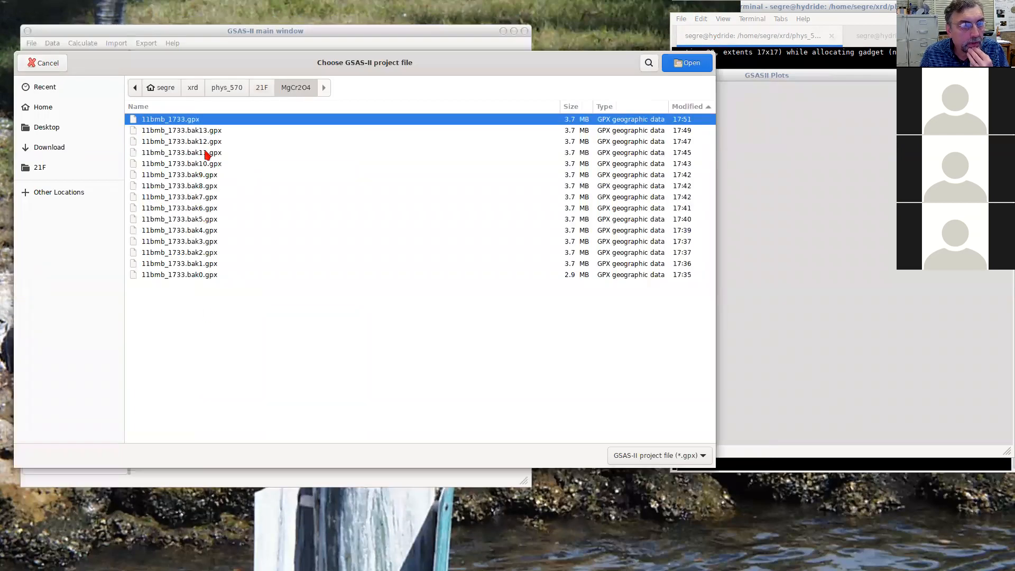
click(685, 63)
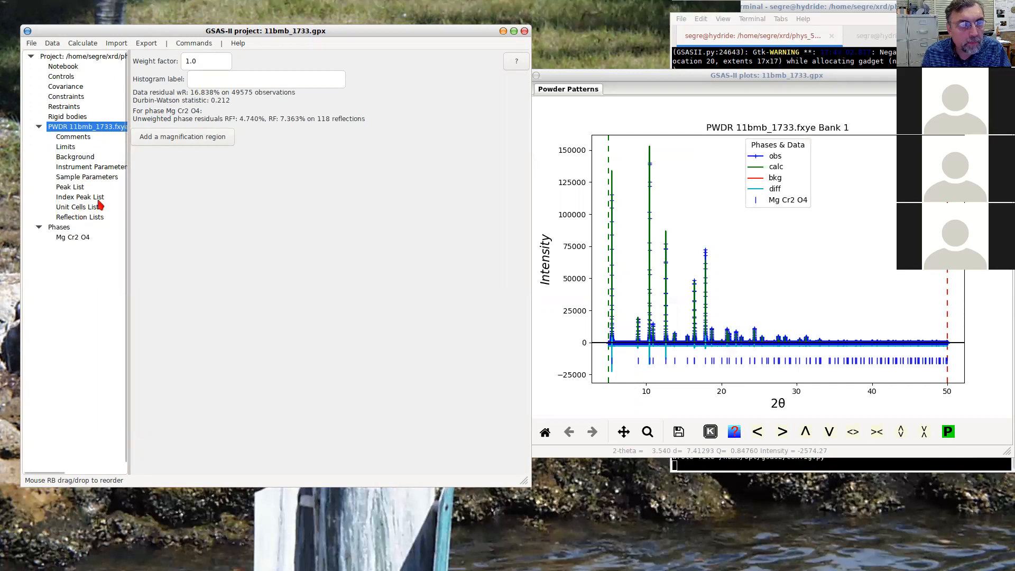
Refine the reopened 11bmb_1733 project and discard the result
click(80, 44)
click(83, 84)
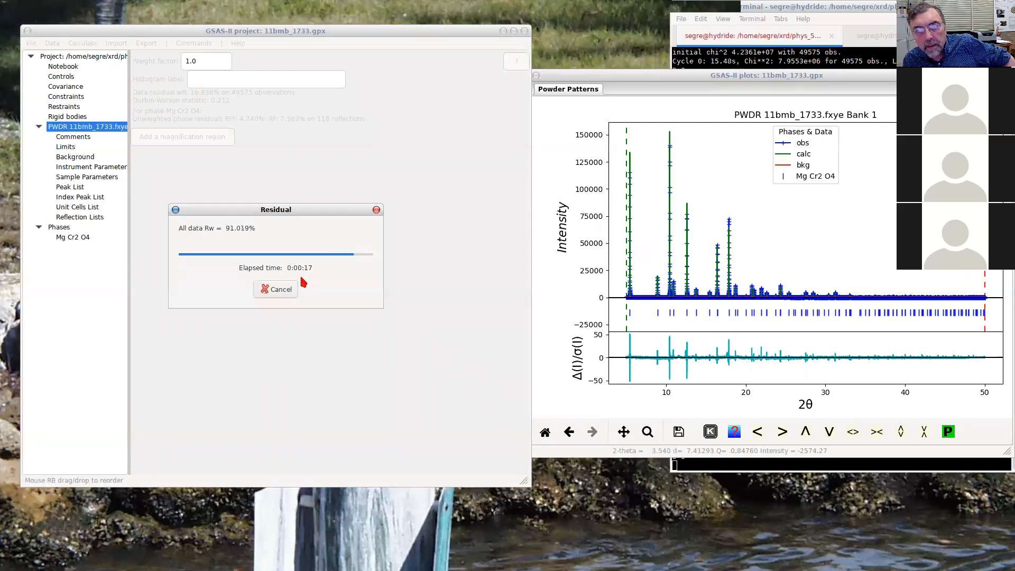
drag(831, 77, 823, 37)
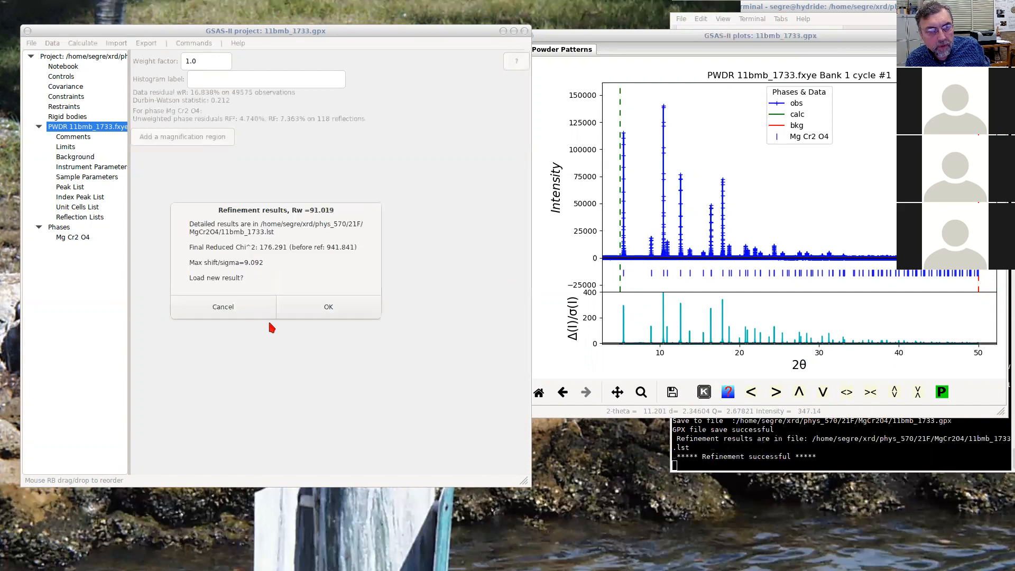
click(249, 308)
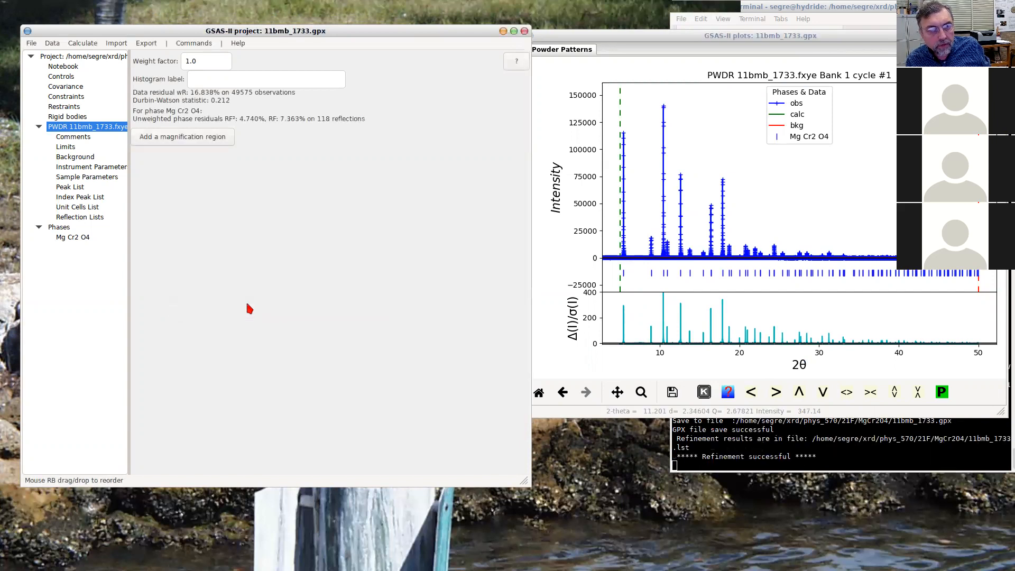
Start a new empty project without saving the current one
click(33, 45)
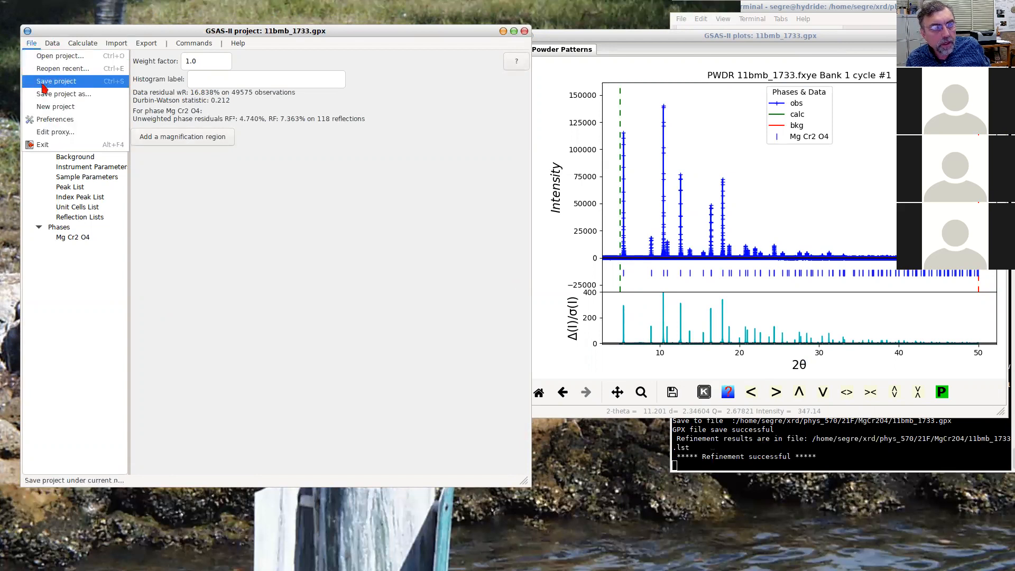
click(45, 109)
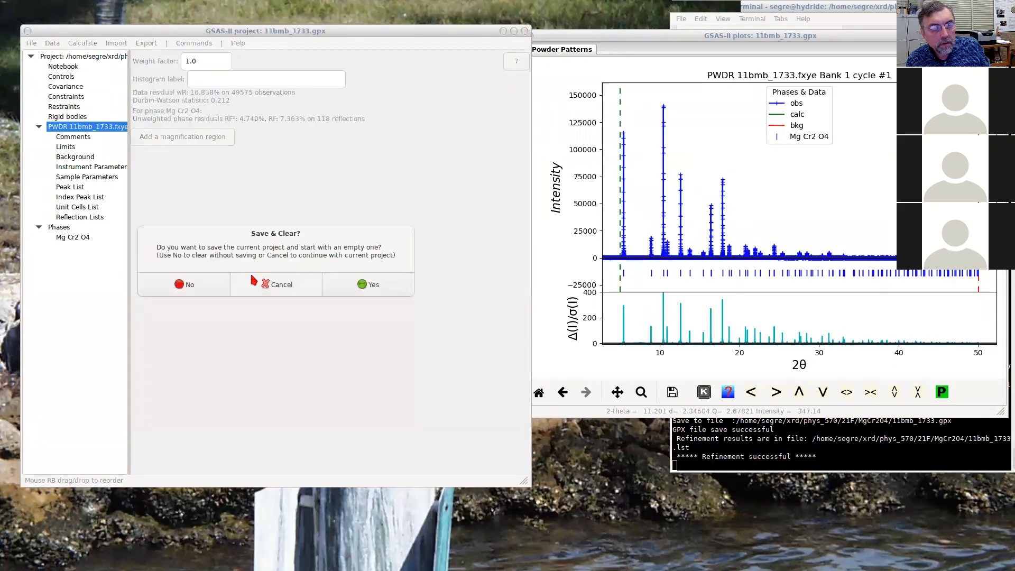
click(202, 285)
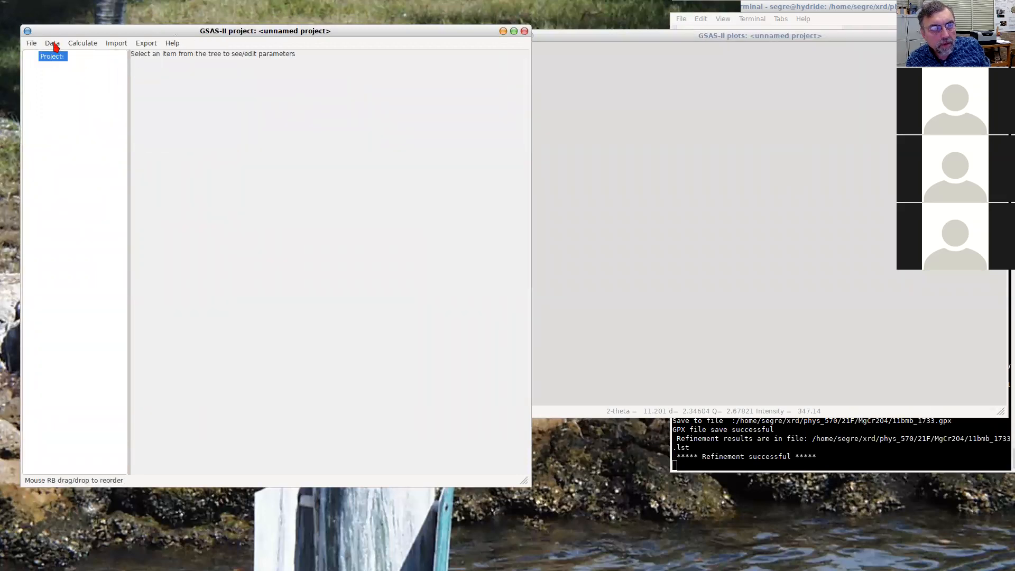
Import the GSAS powder data file 11bmb_1733.fxye from the phys_570 folder
click(118, 44)
mouse_move(121, 84)
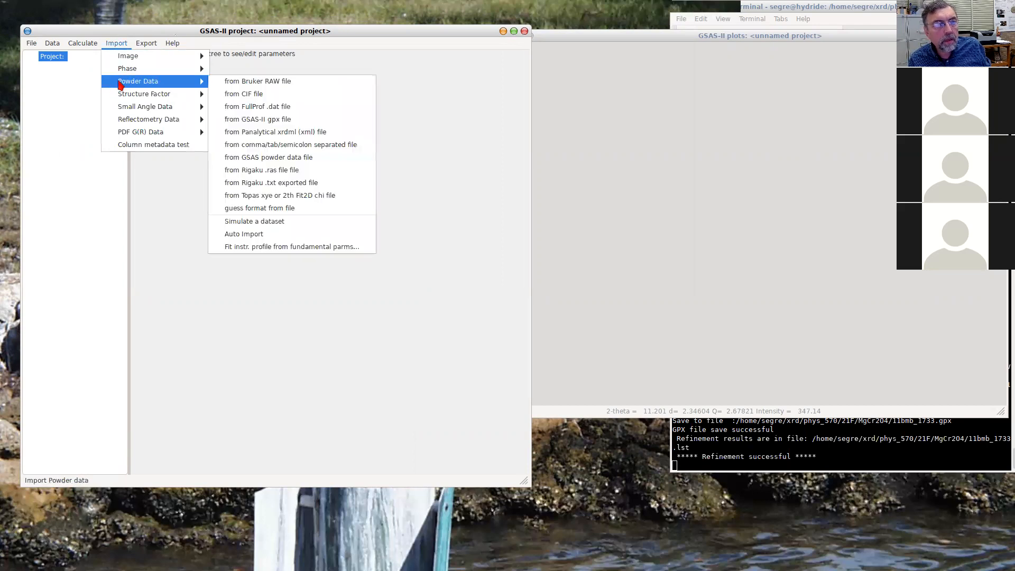
click(275, 157)
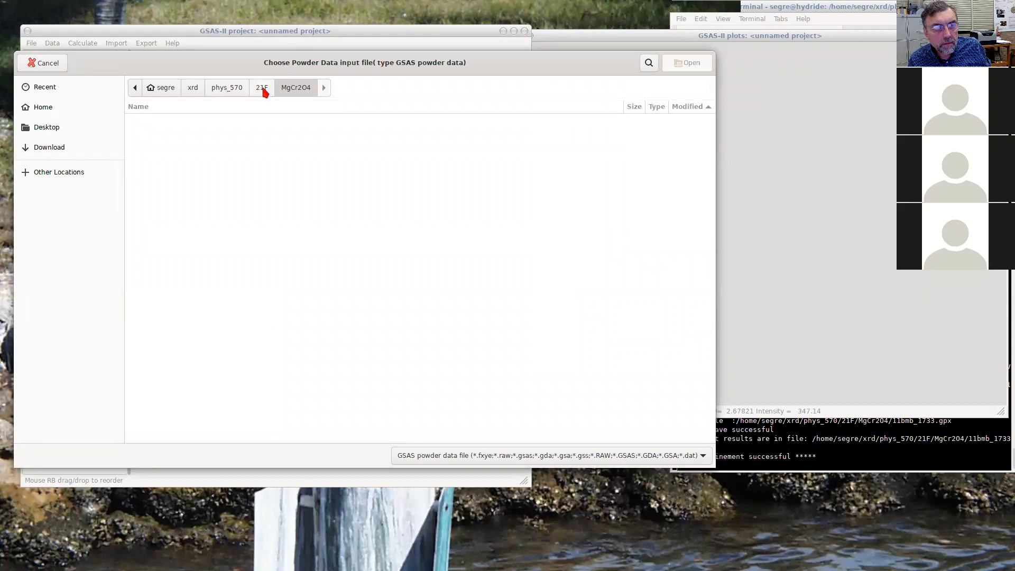
click(240, 89)
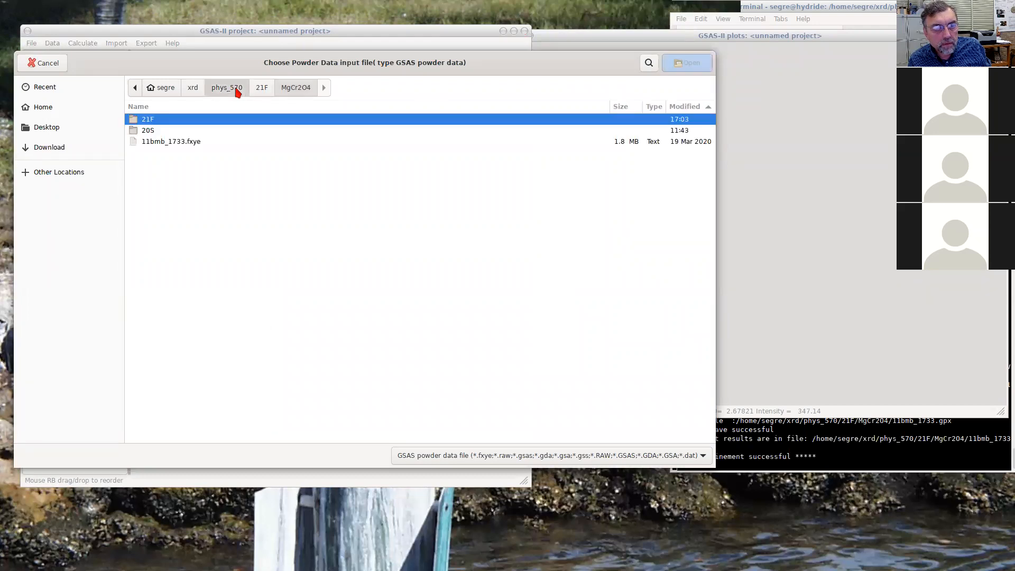
click(193, 141)
click(673, 64)
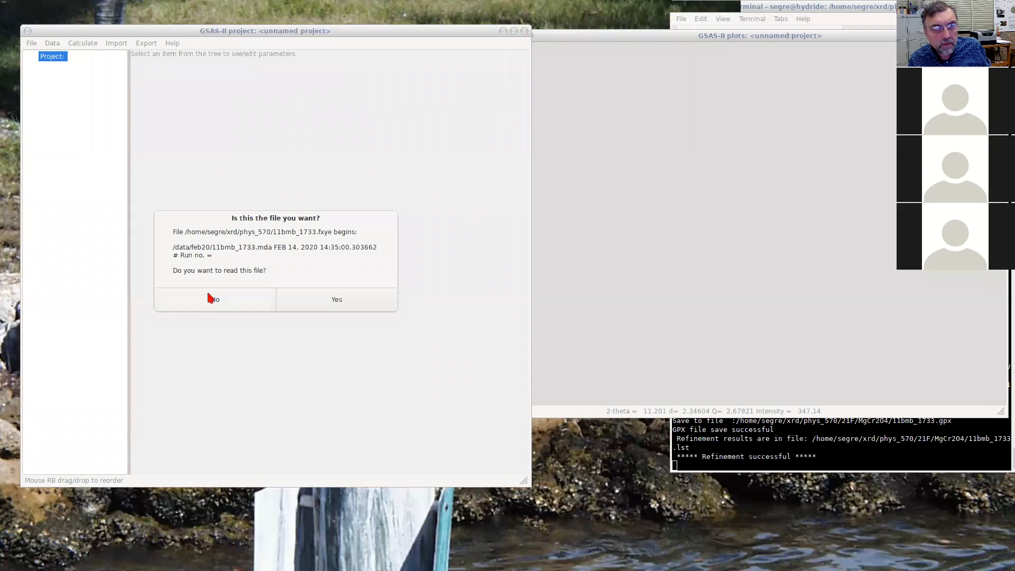
click(347, 304)
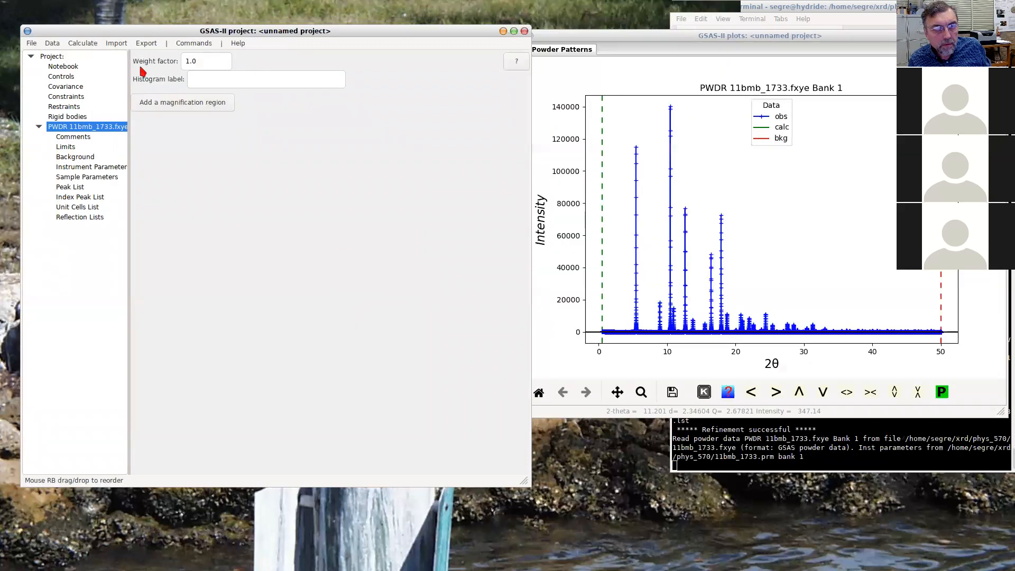
Import the phase from the CIF file MgCr2O4_75623.cif and link it to the PWDR 11bmb_1733.fxye Bank 1 histogram
click(117, 43)
mouse_move(126, 74)
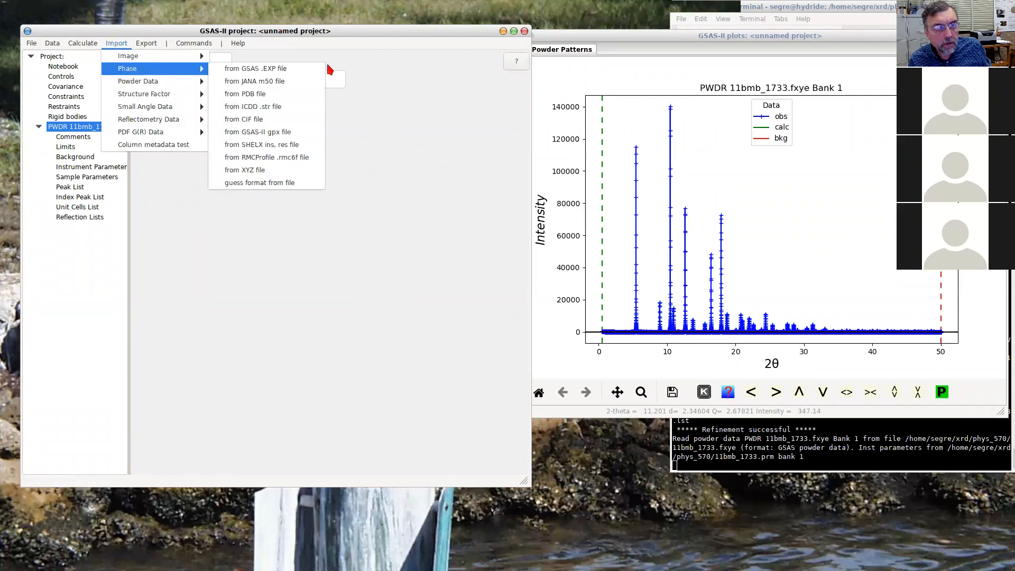
click(279, 123)
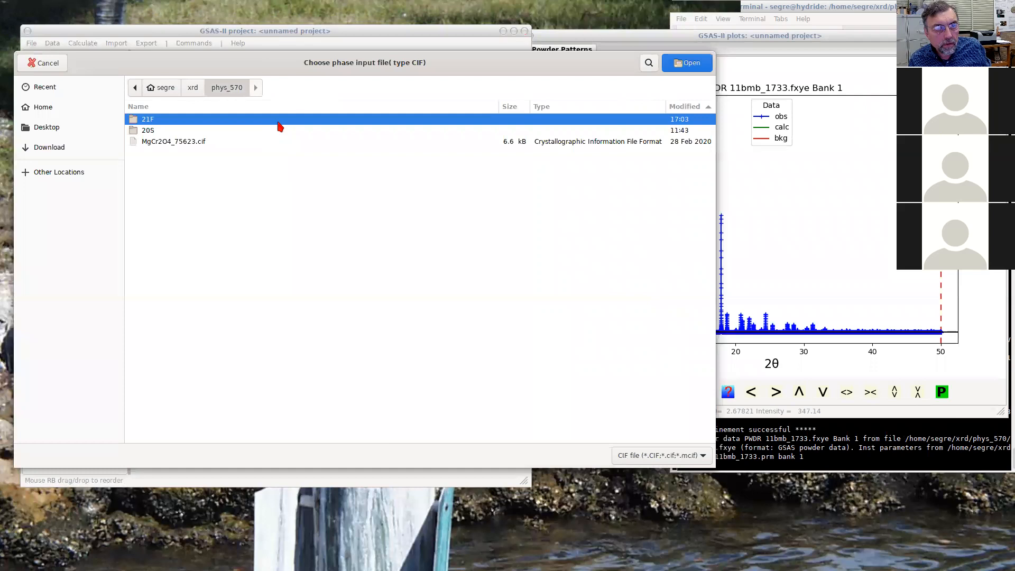
click(189, 142)
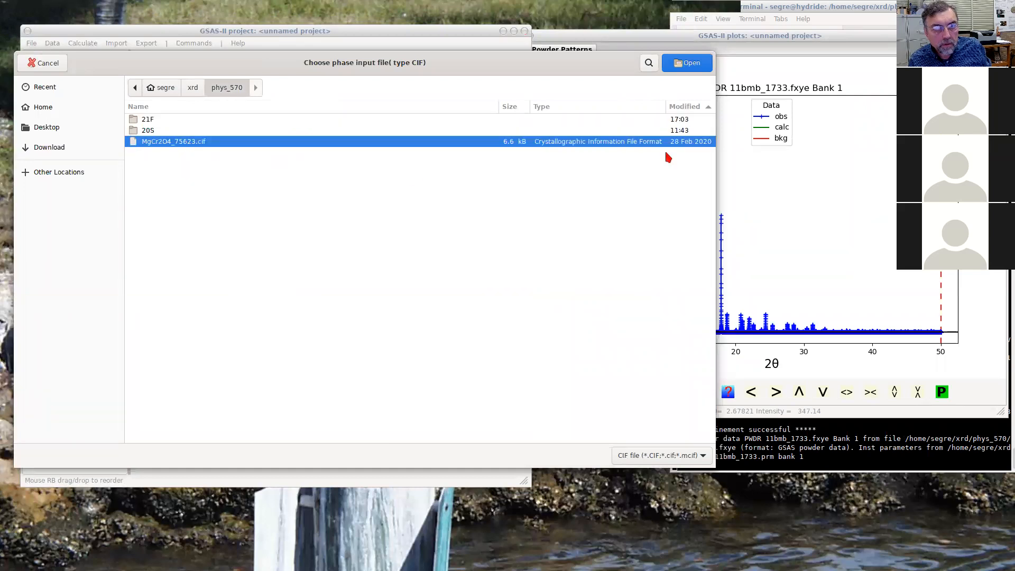
click(683, 64)
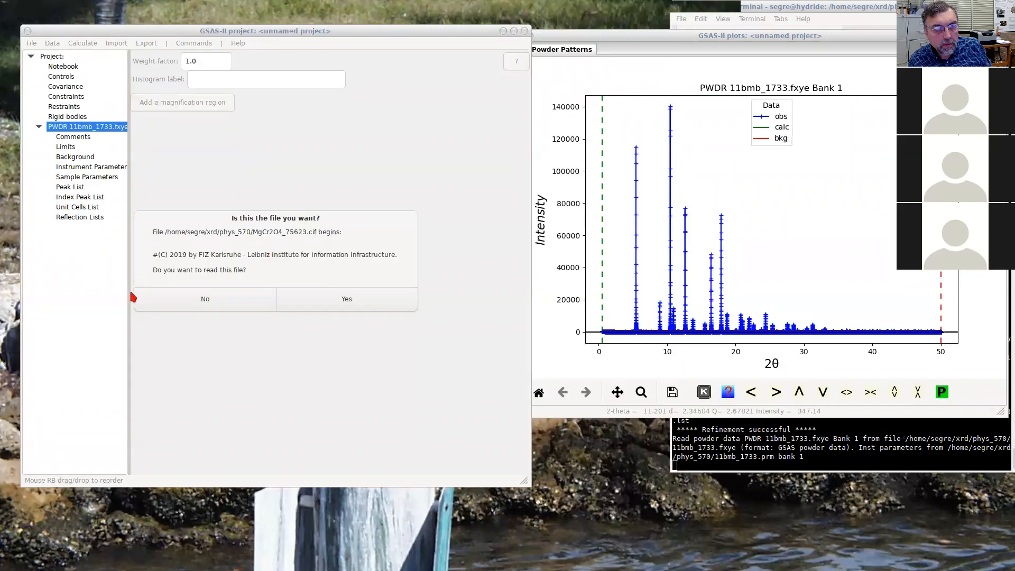
click(347, 300)
click(333, 284)
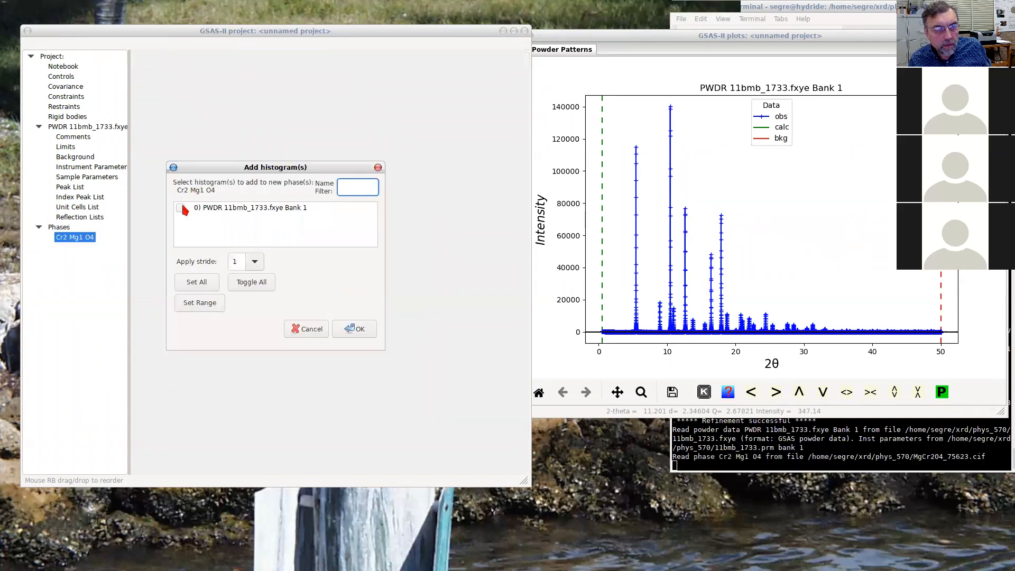
click(182, 209)
click(353, 328)
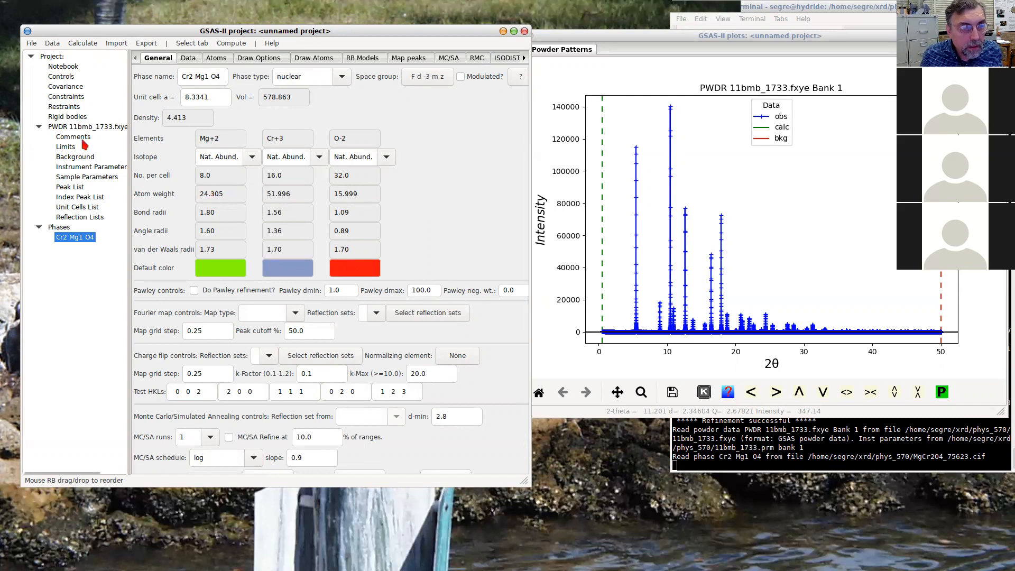
Turn on refinement of the chebyschev-1 background and set its number of coefficients to 9
click(80, 158)
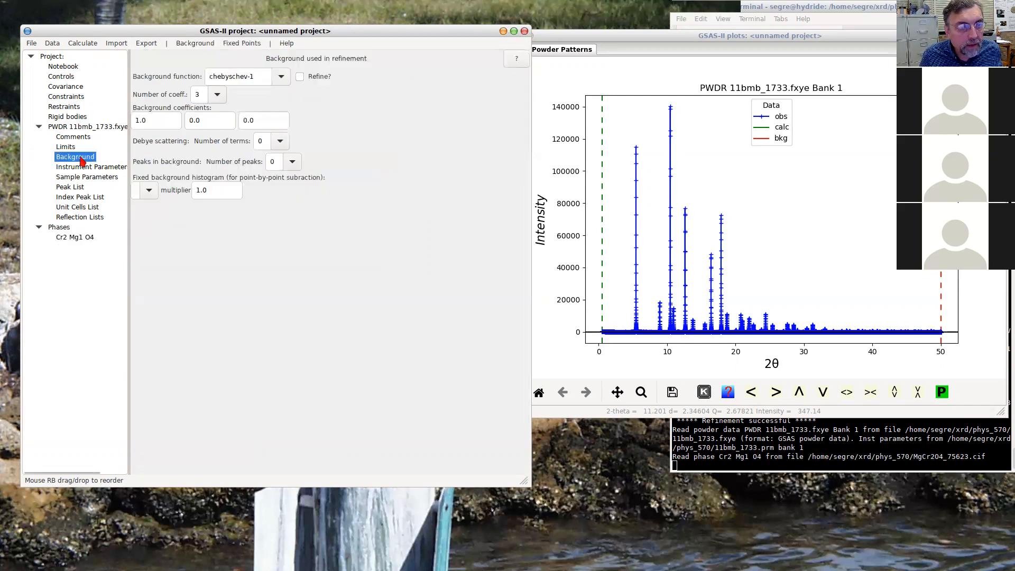
click(217, 94)
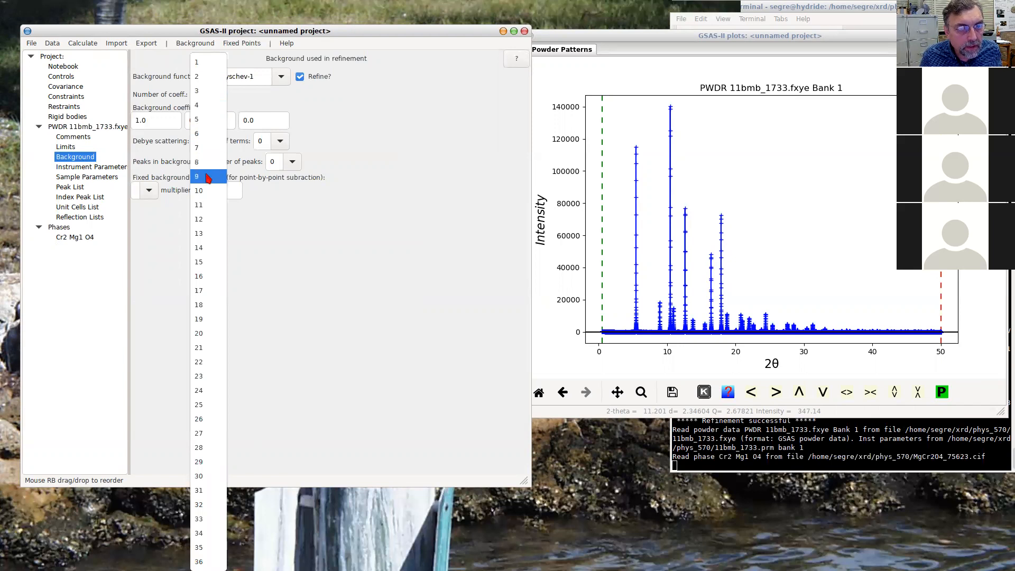
click(207, 178)
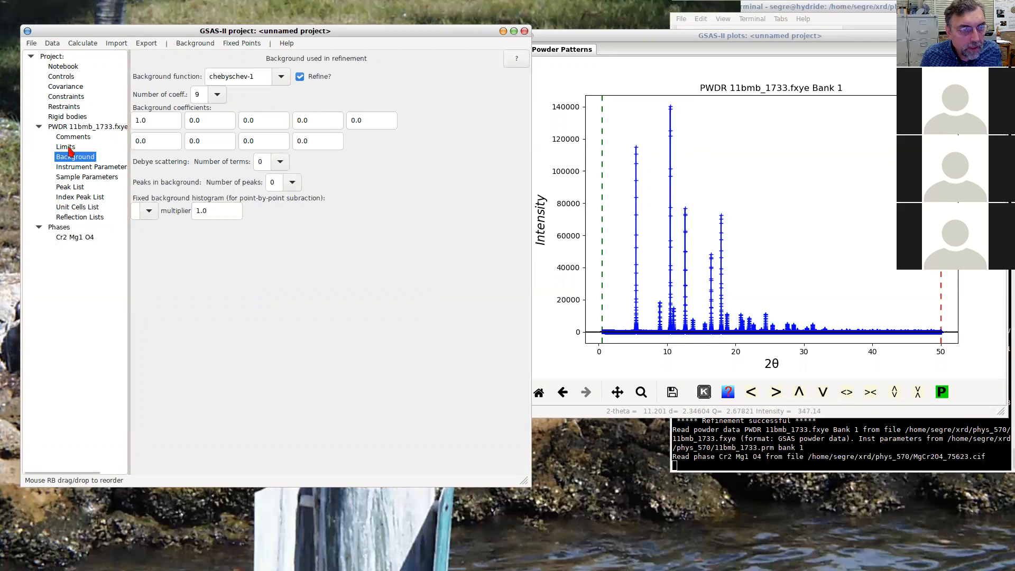
Set the histogram's lower data limit, Tmin, to 4
click(67, 147)
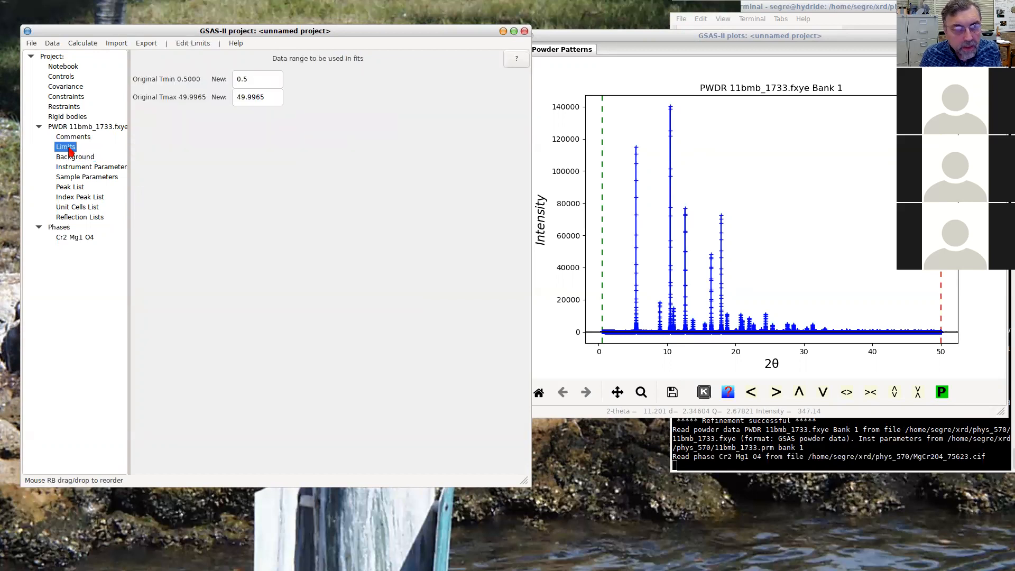
double_click(257, 79)
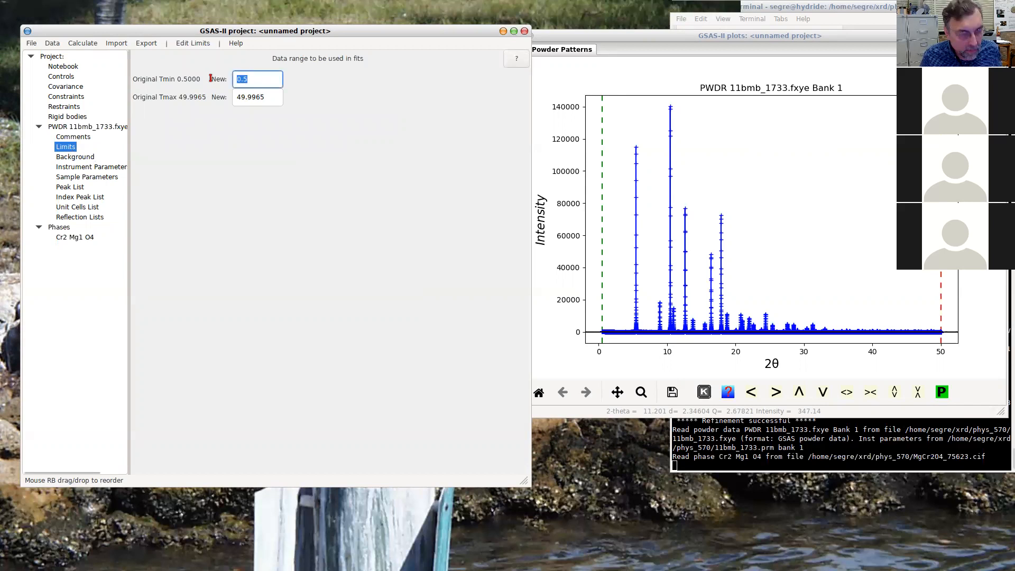
text(4)
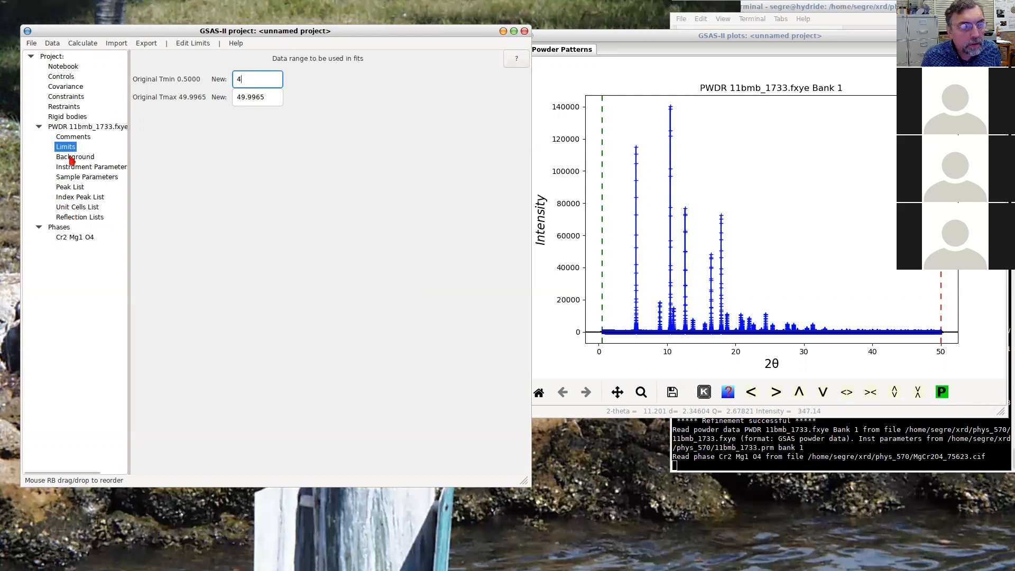
Run the refinement, saving the project as 11bmb_1733_alt.gpx in the MgCr2O4 folder, and load the new result
click(72, 237)
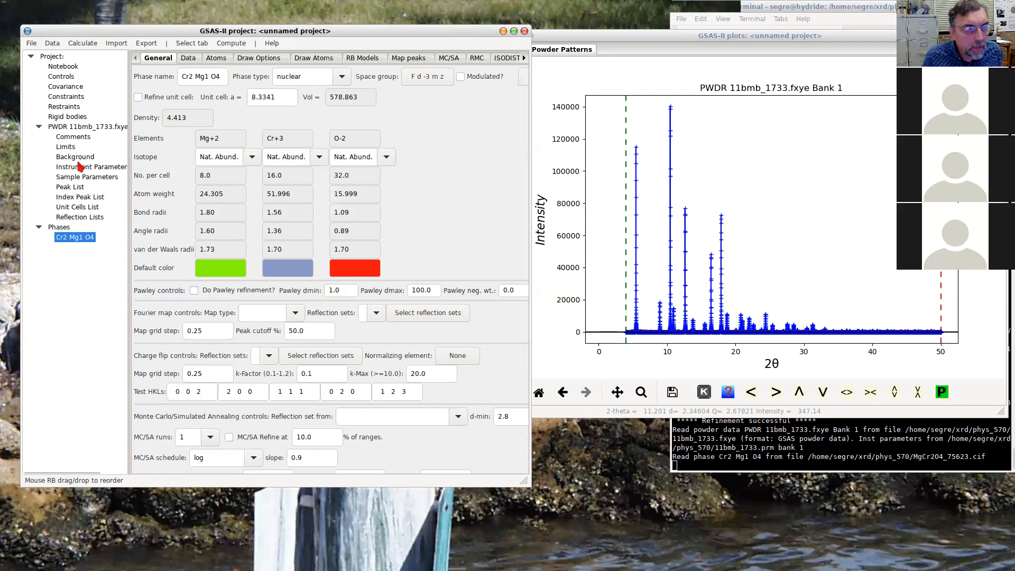
click(76, 180)
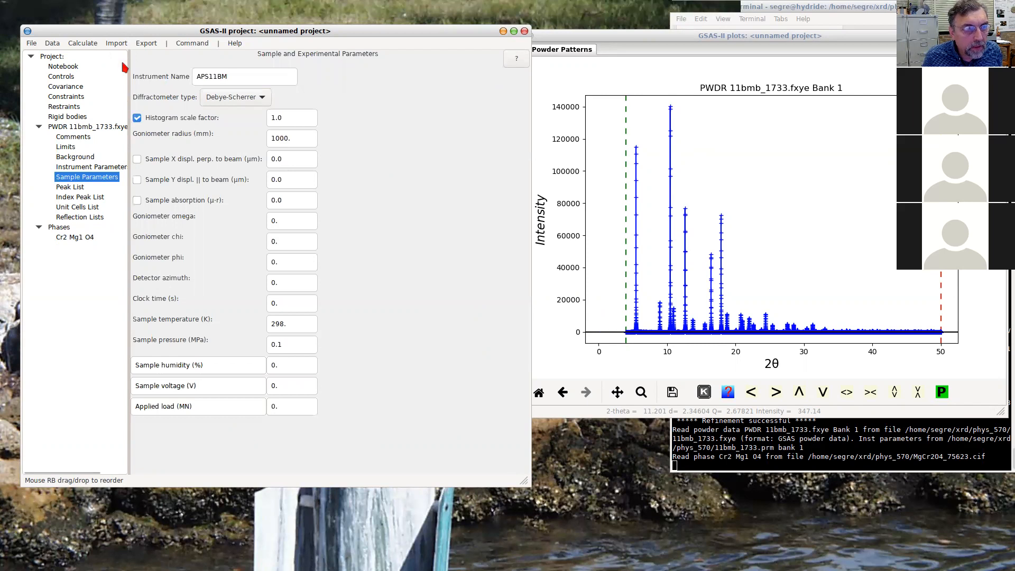
click(88, 43)
click(95, 93)
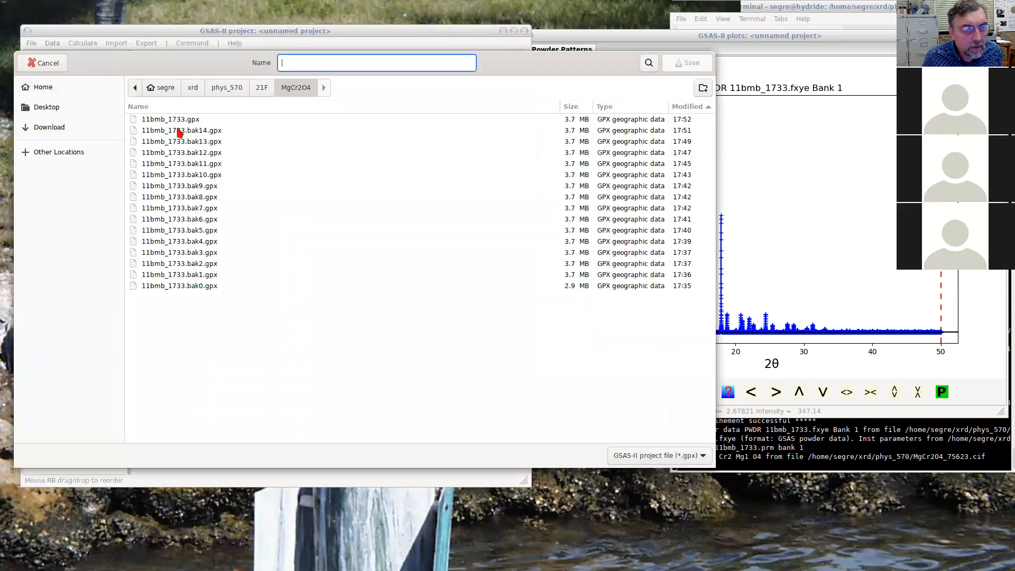
click(170, 121)
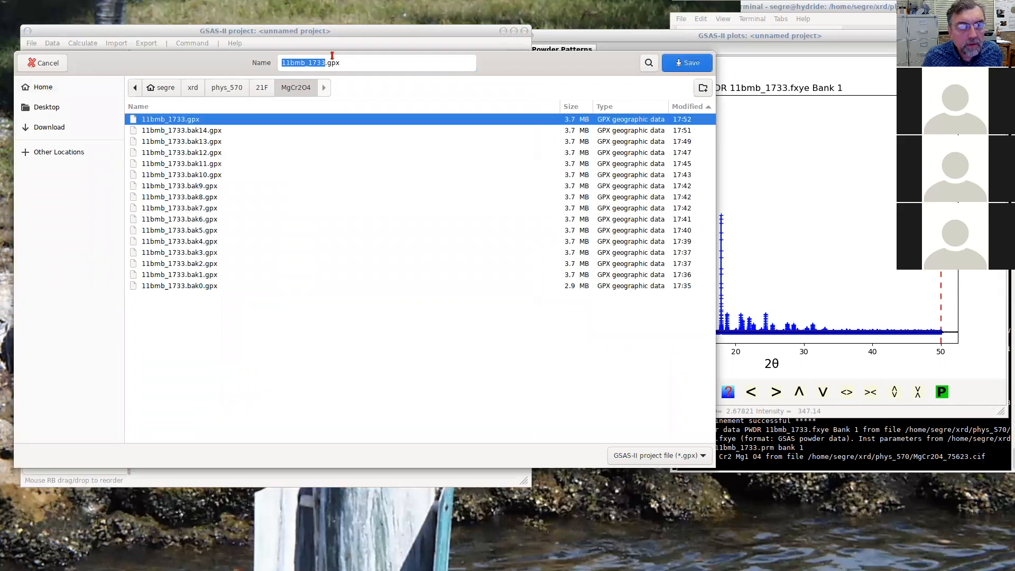
click(326, 63)
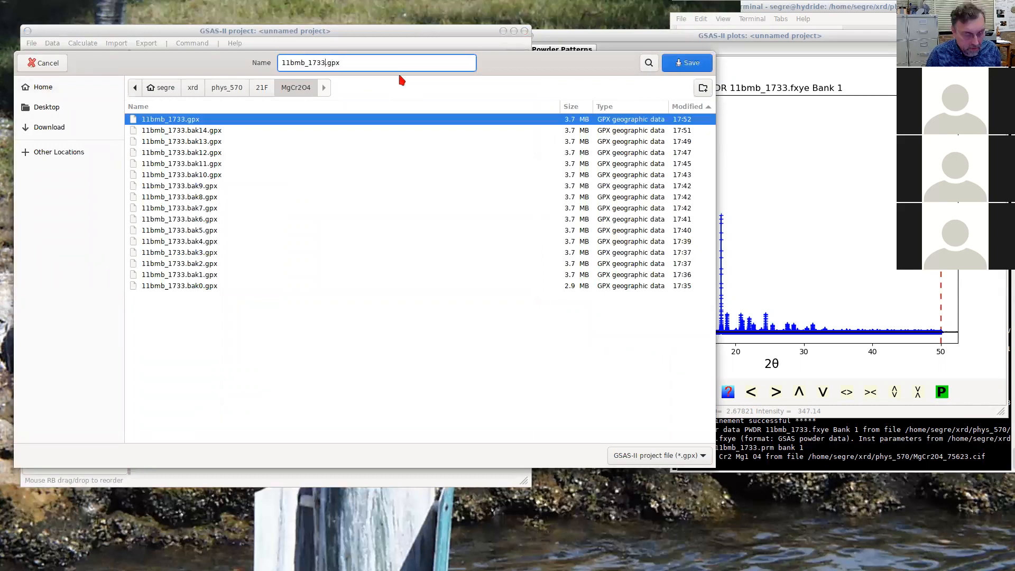
text(+)
text(_alt)
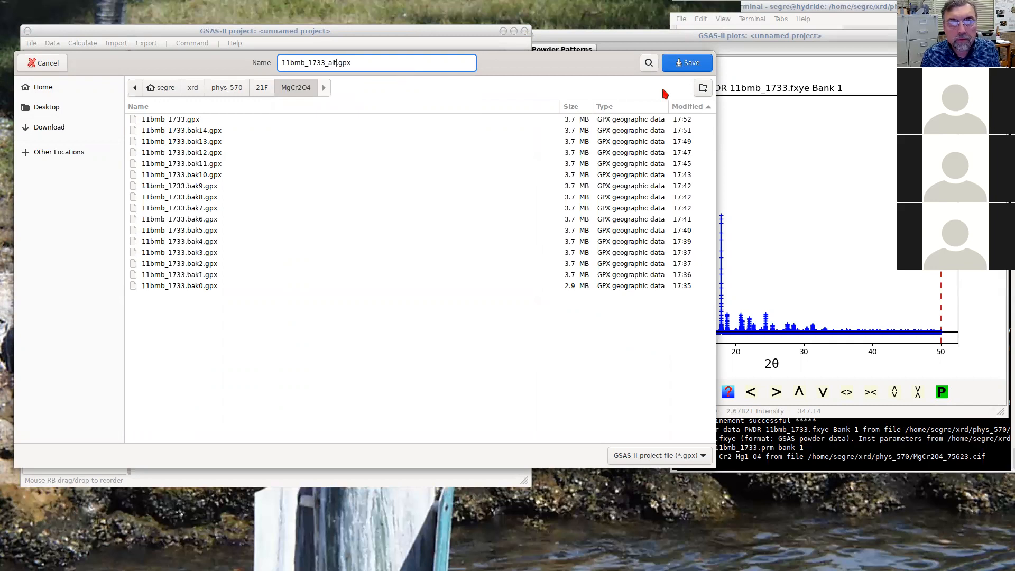
click(678, 67)
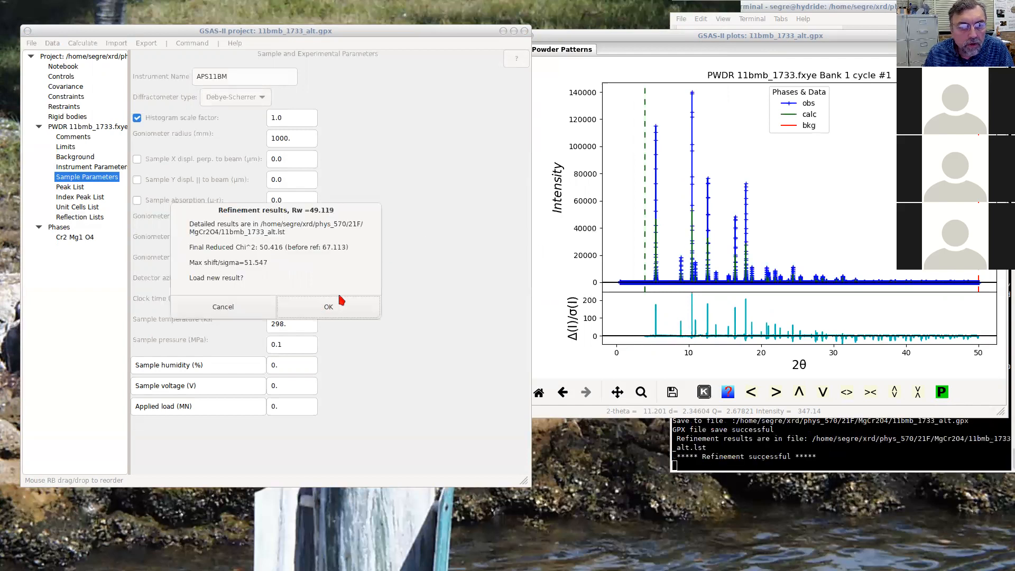
click(338, 306)
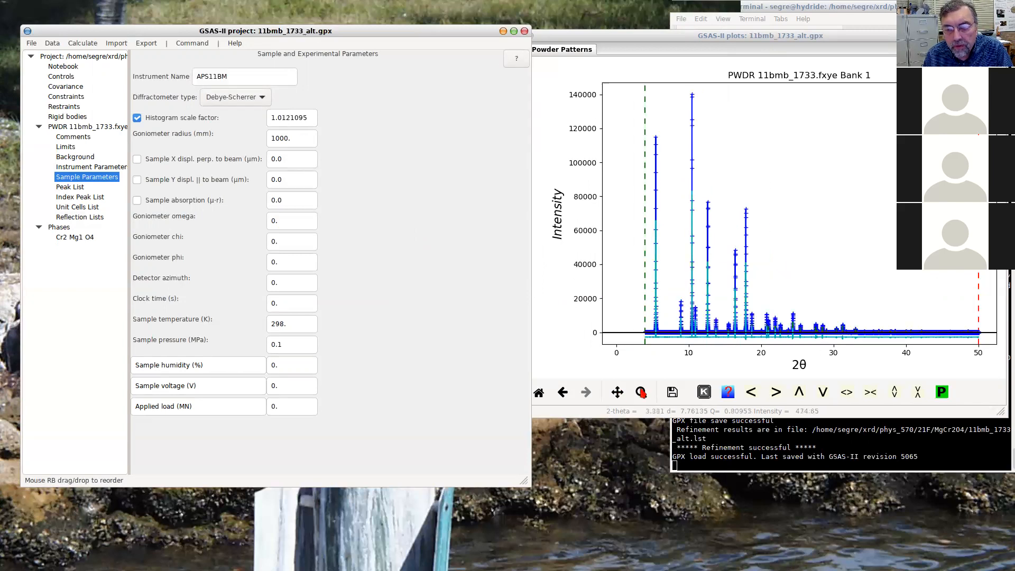
Examine the fit's low-angle baseline, and compare the whole powder pattern on logarithmic and square-root intensity scales
click(641, 392)
drag(639, 303, 707, 342)
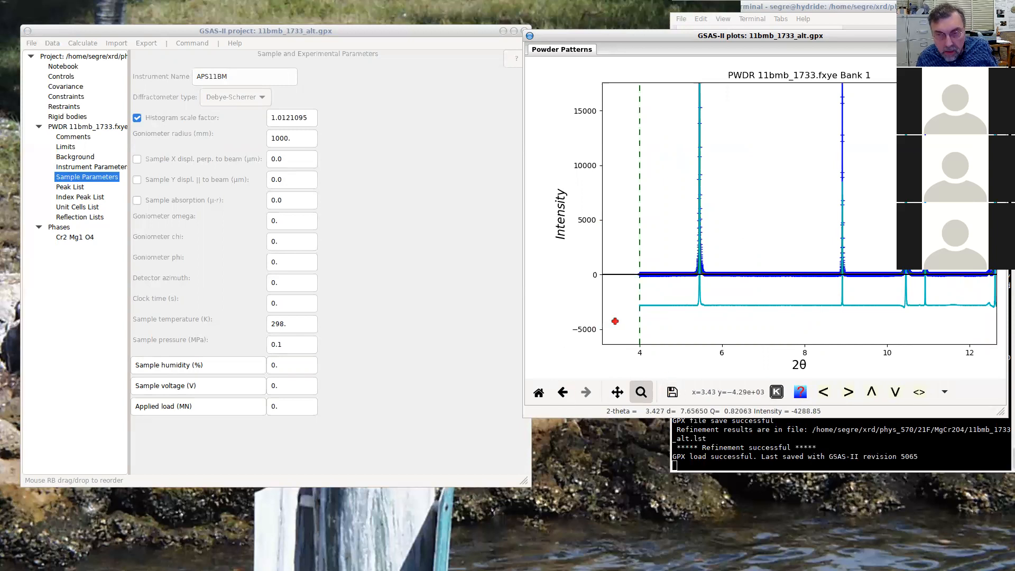
key(n)
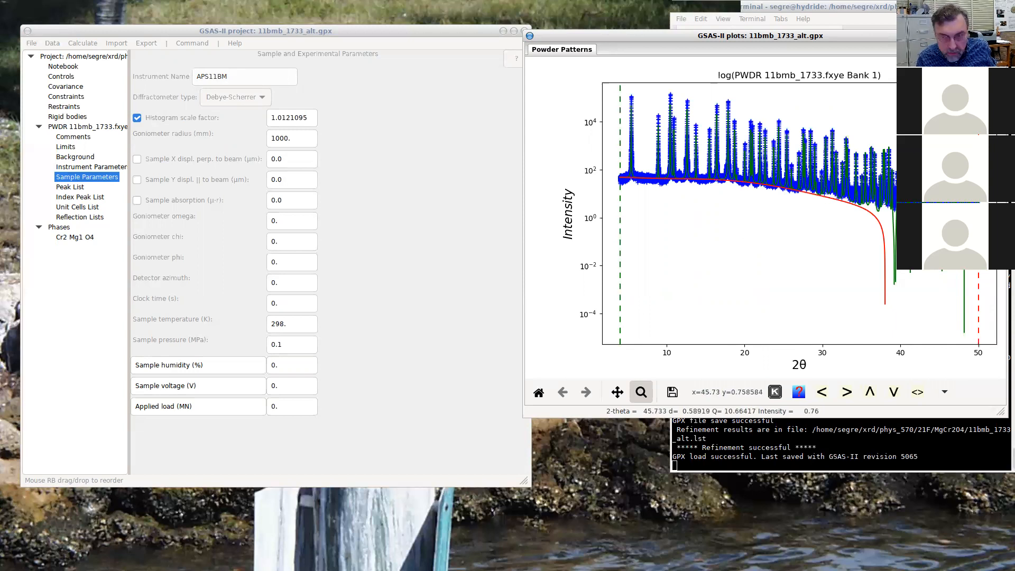
key(s)
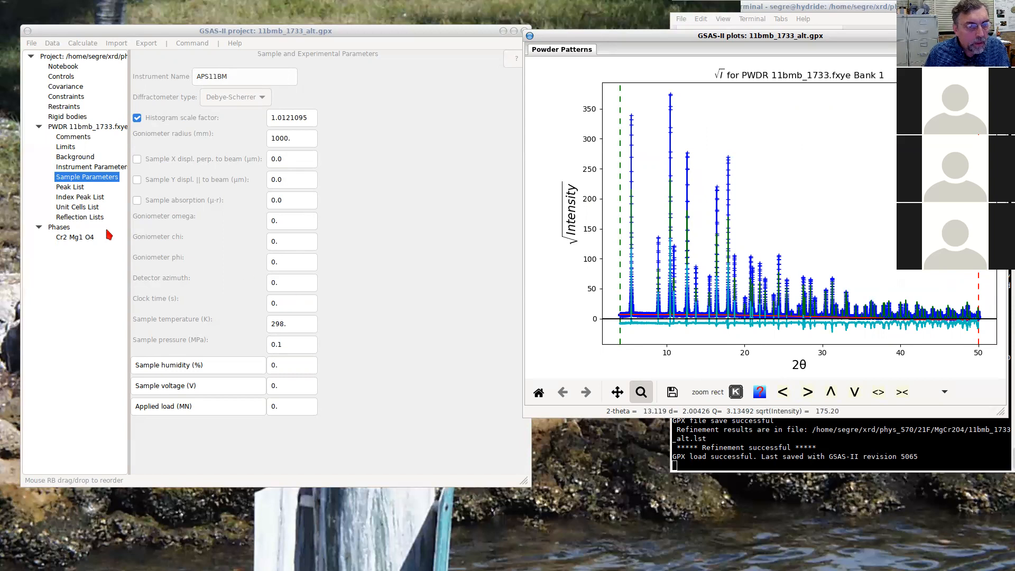
Enable unit cell refinement for the Cr2 Mg1 O4 phase
click(74, 239)
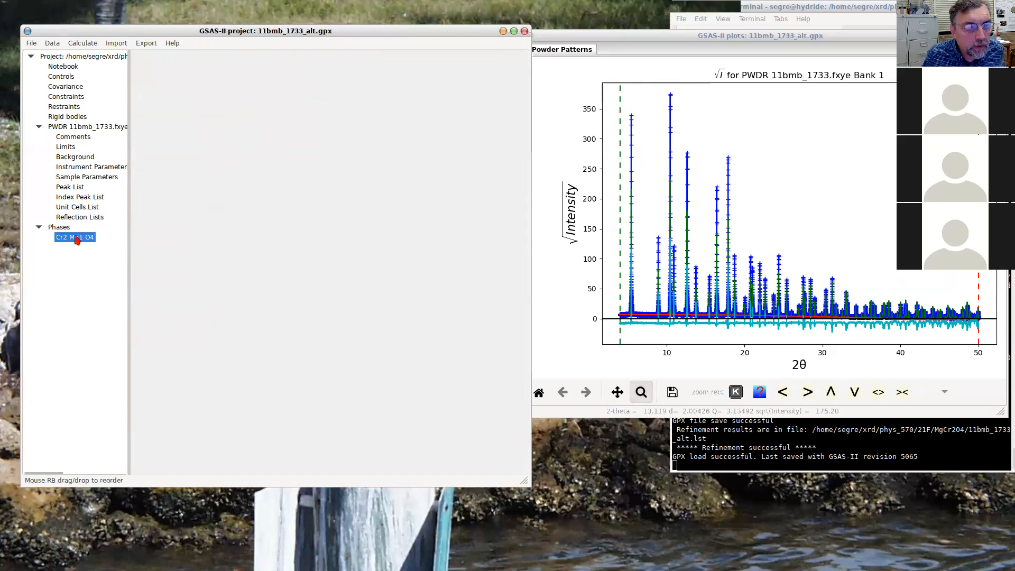
click(89, 177)
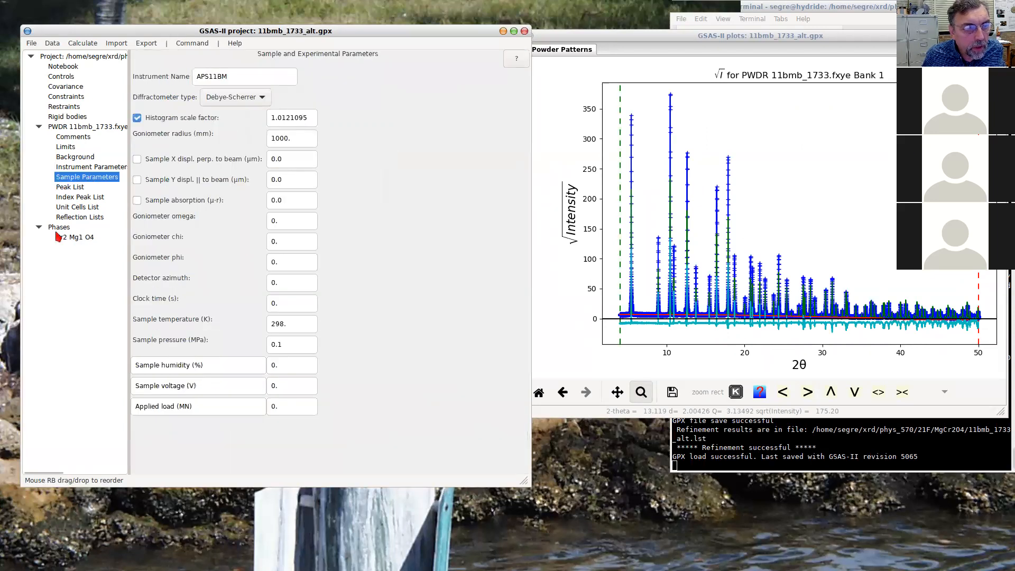
click(74, 238)
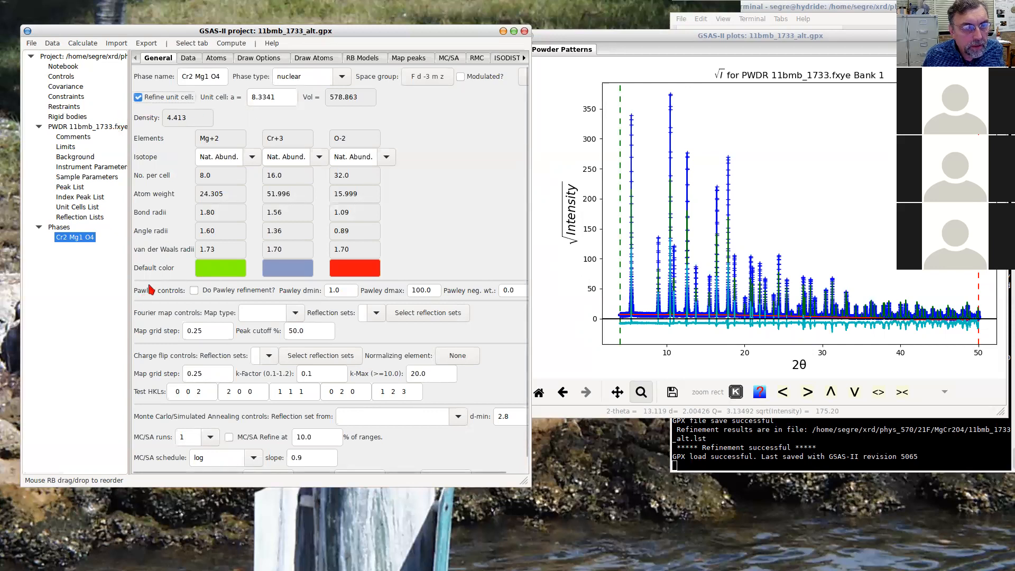
Set the Uiso values of the Mg, Cr and O atoms in the Cr2 Mg1 O4 phase to 0.02
click(217, 58)
click(490, 93)
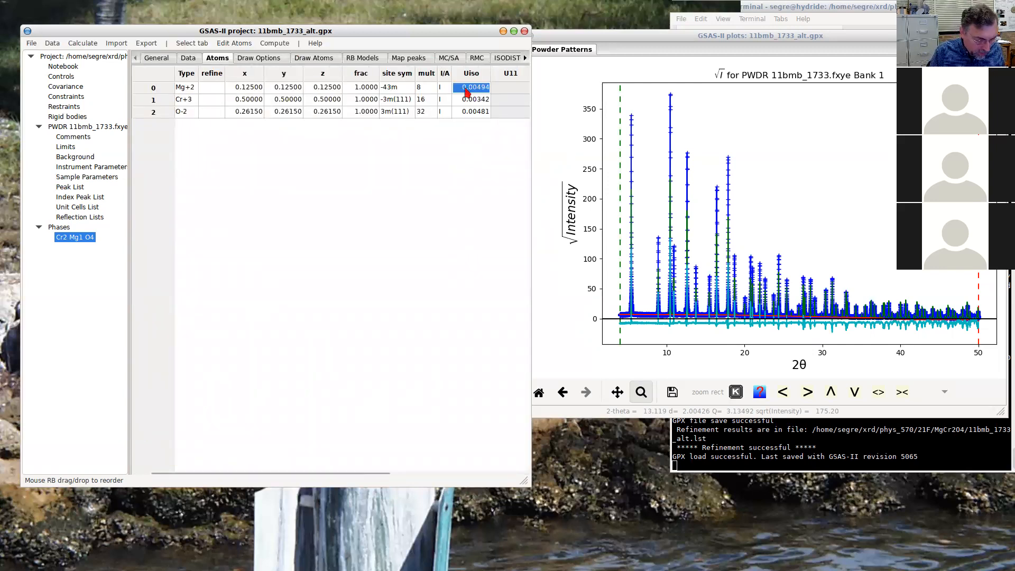
text(0.02)
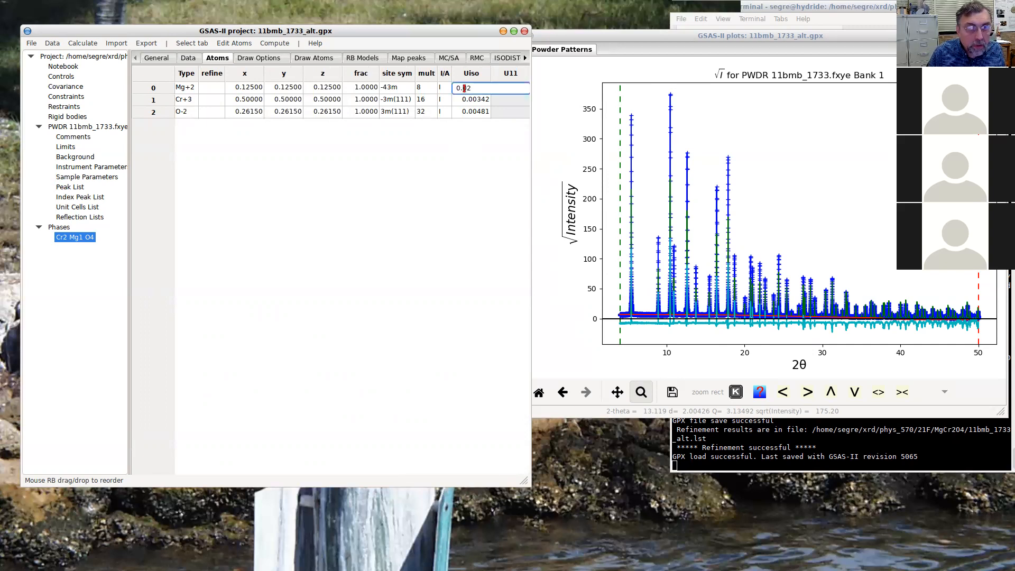
key(Return)
click(504, 100)
text(0.)
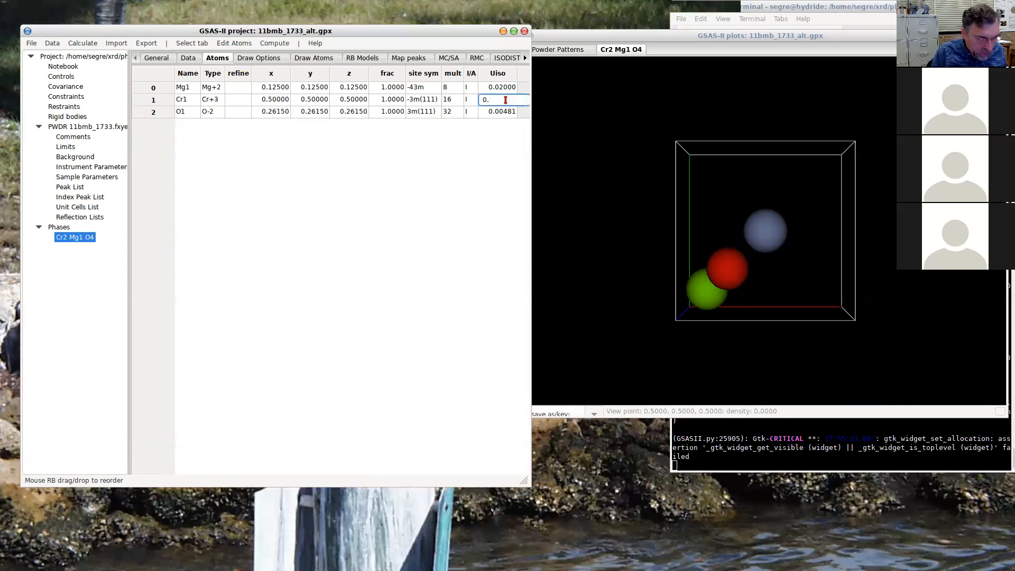
key(Return)
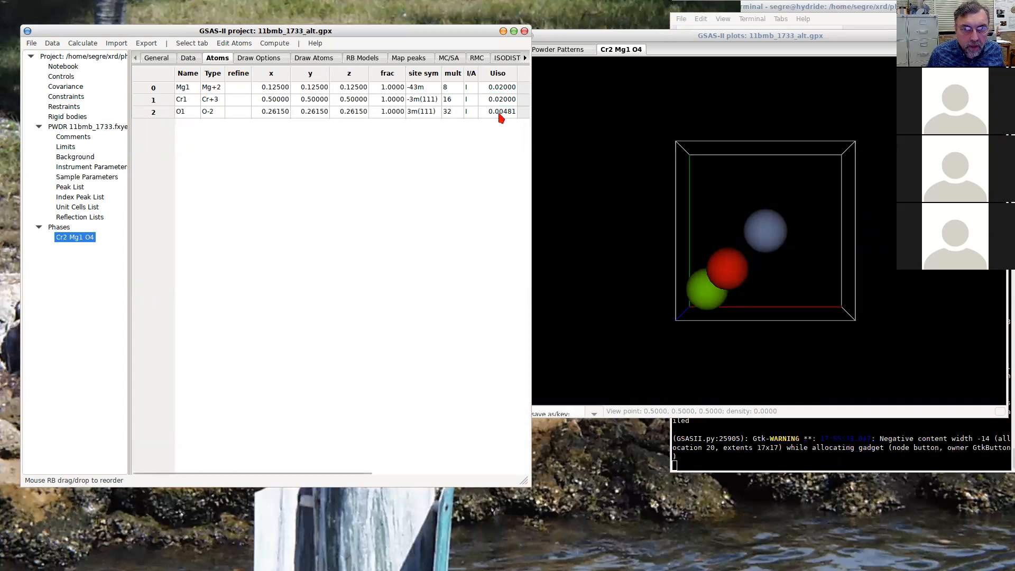
click(499, 113)
text(0.)
key(Return)
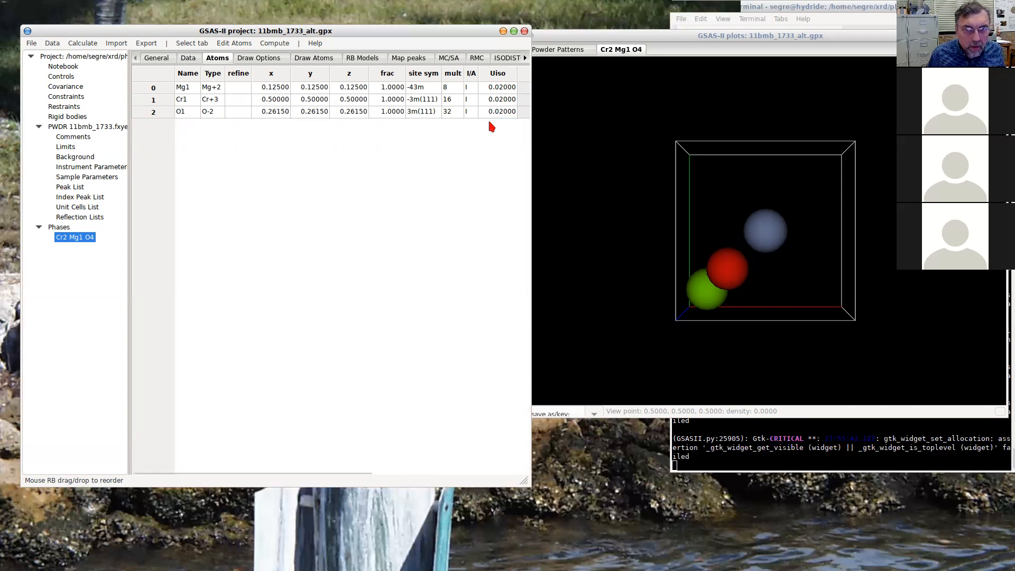
Run the refinement with the unit cell and 0.02 Uiso settings, and load the new result
click(188, 60)
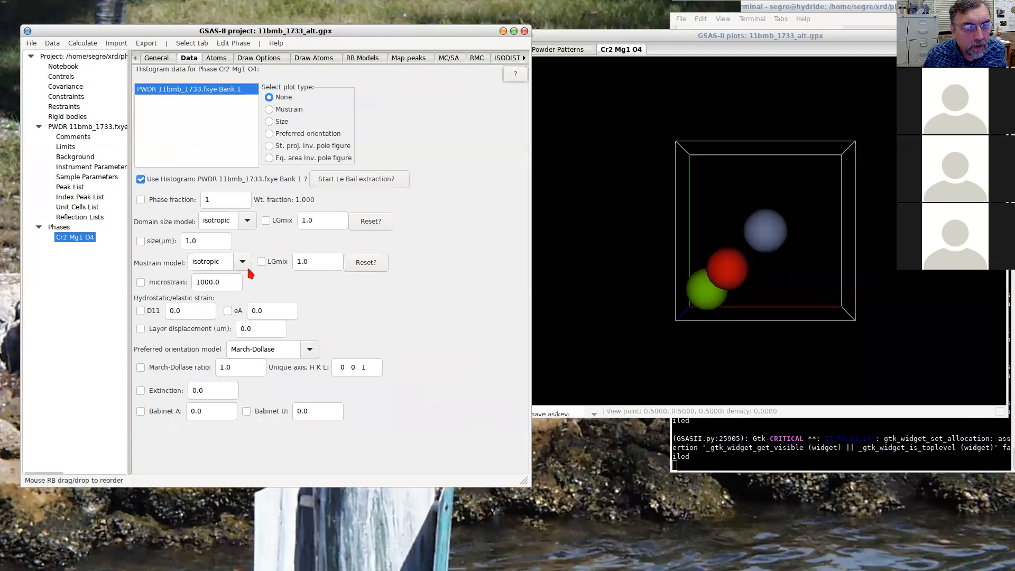
click(159, 57)
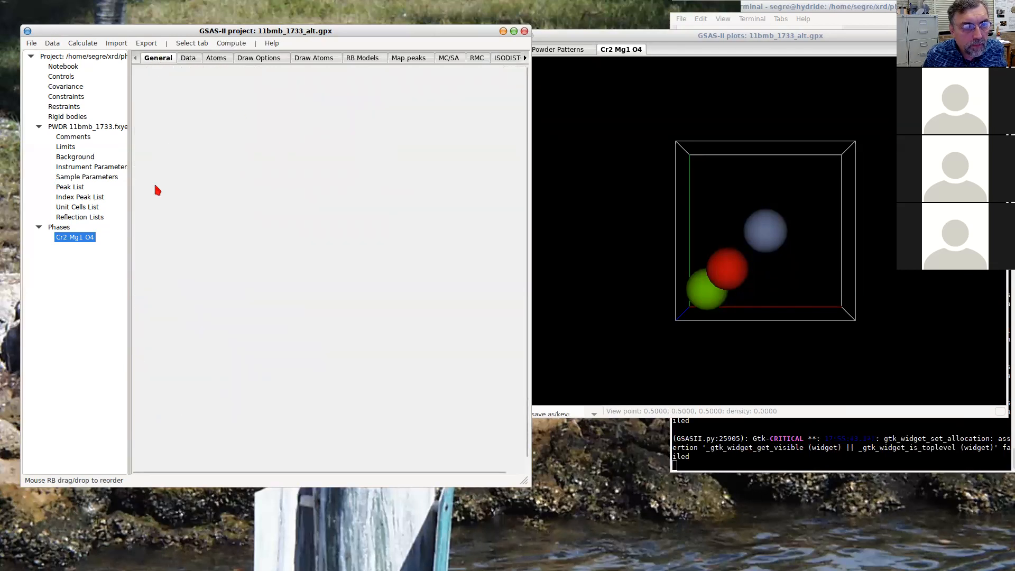
click(79, 240)
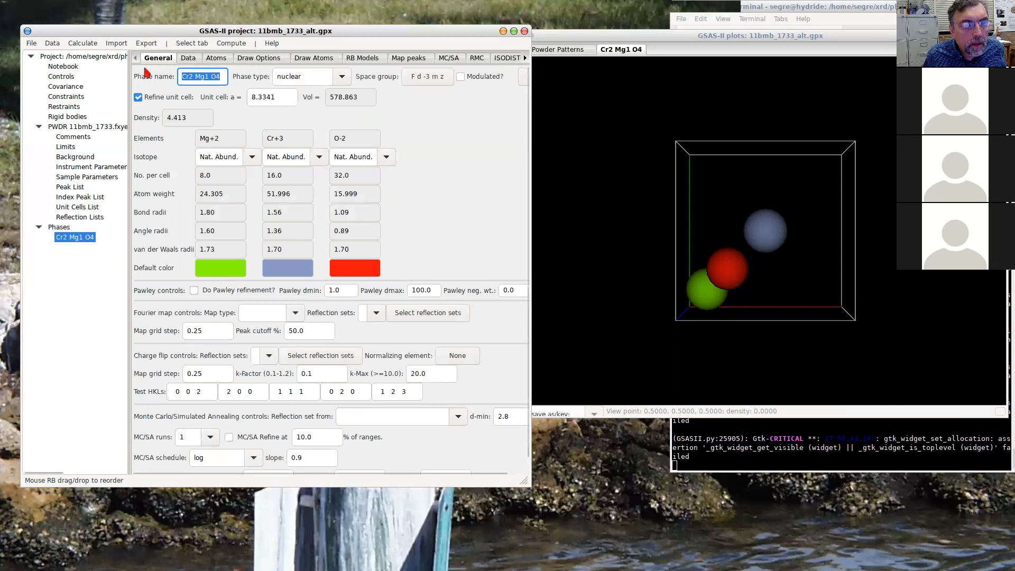
click(83, 44)
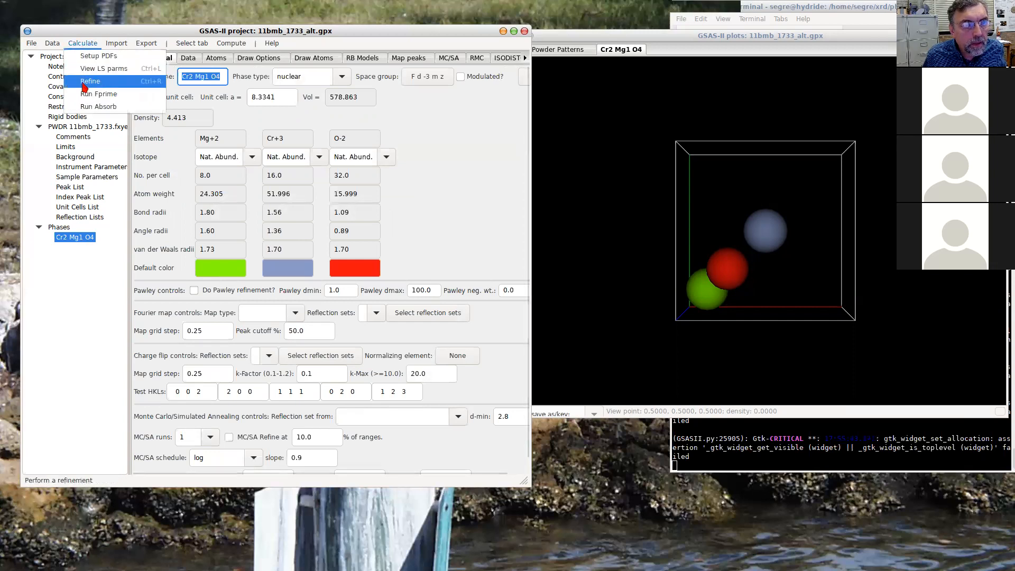
click(88, 80)
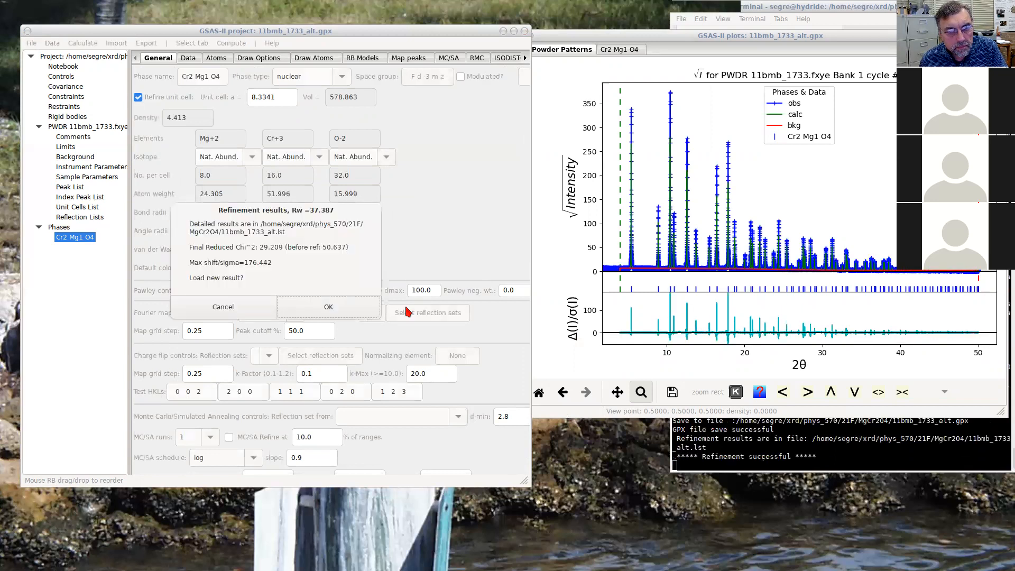
click(324, 306)
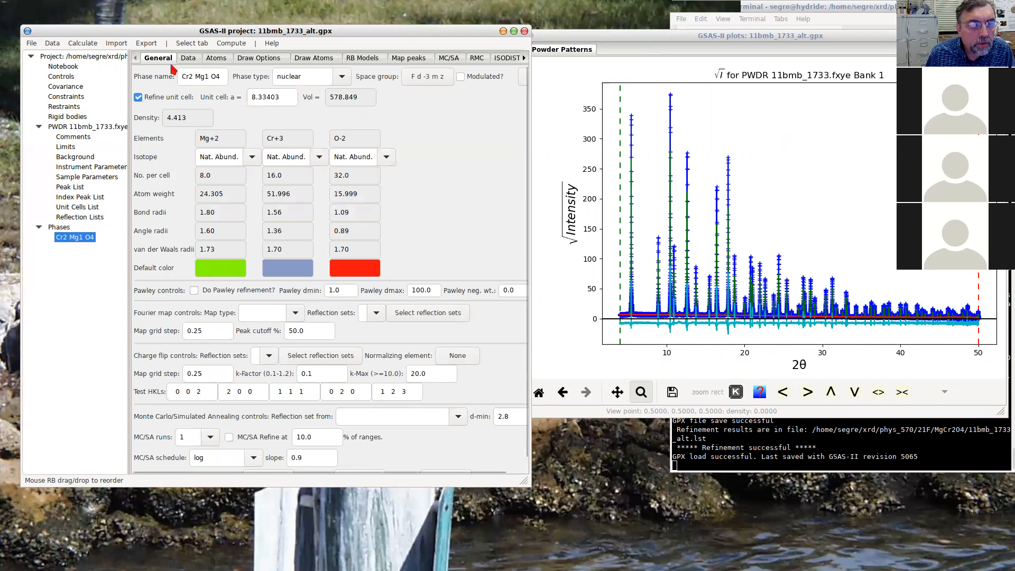
Enable isotropic microstrain refinement for the phase, leaving size unrefined, then run the refinement and load the result
click(188, 59)
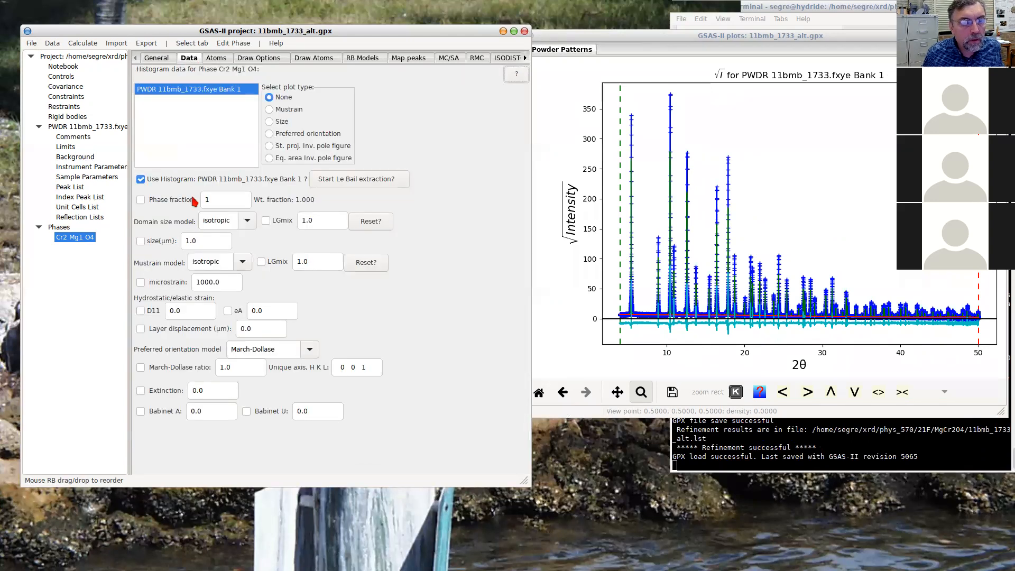
click(141, 241)
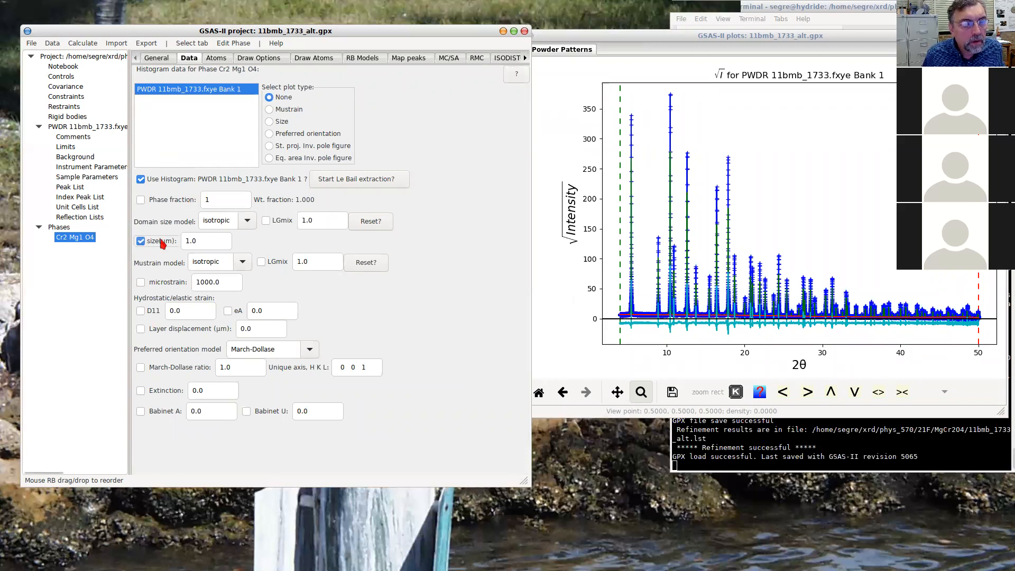
click(141, 242)
click(141, 282)
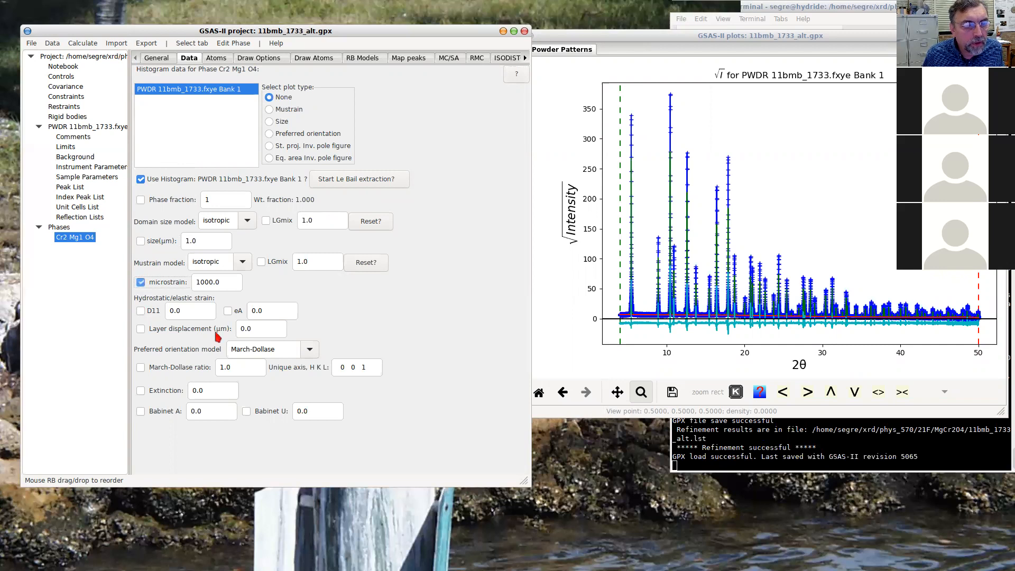
click(90, 43)
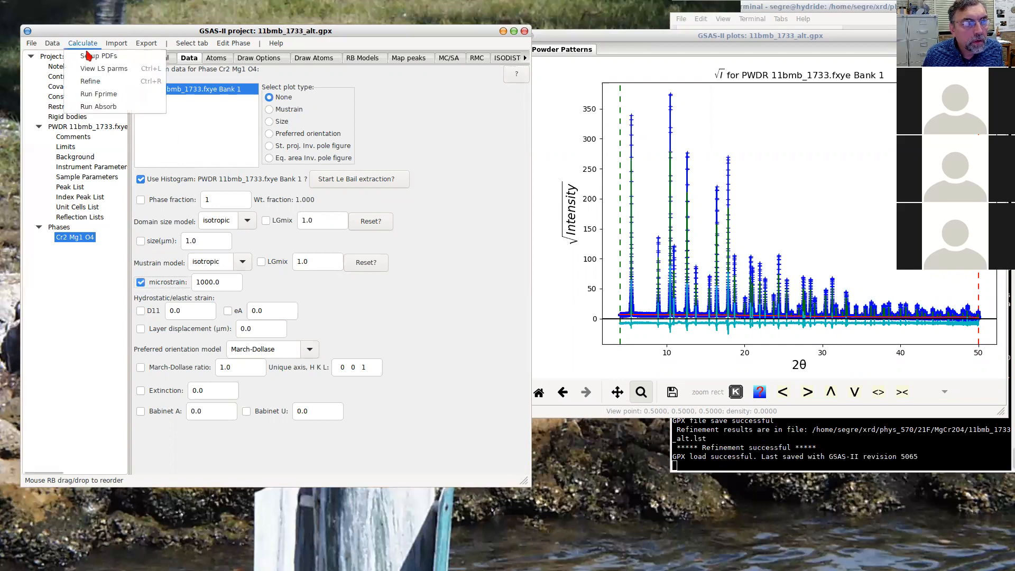
click(93, 76)
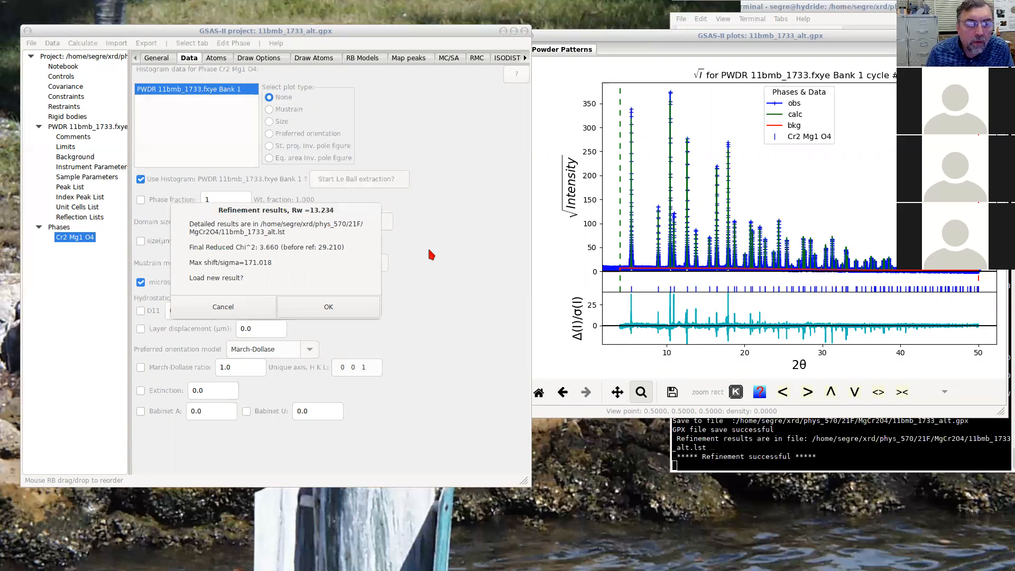
click(318, 306)
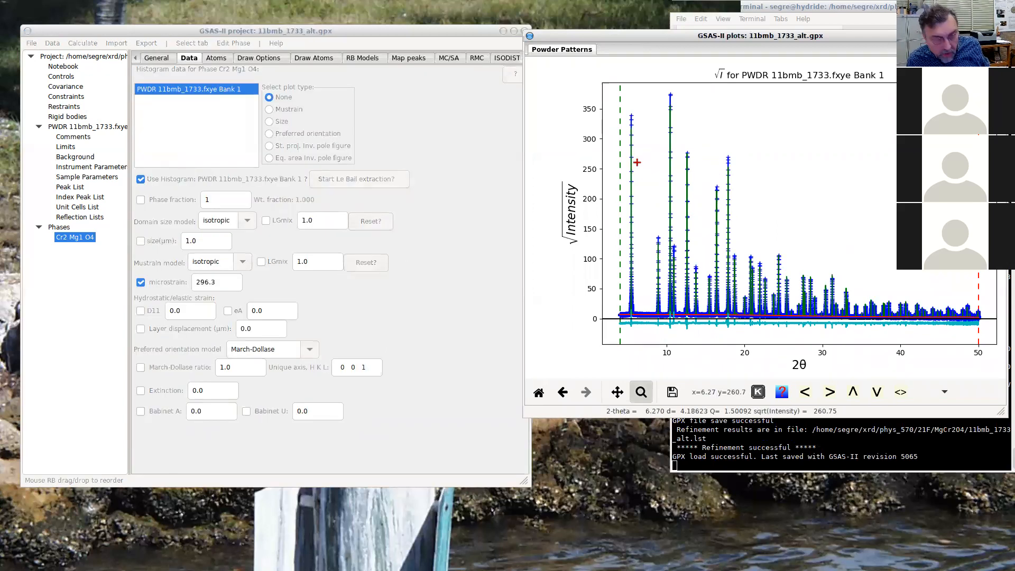
Compare the refined fit on linear, logarithmic and square-root intensity scales, ending on the square-root scale
key(s)
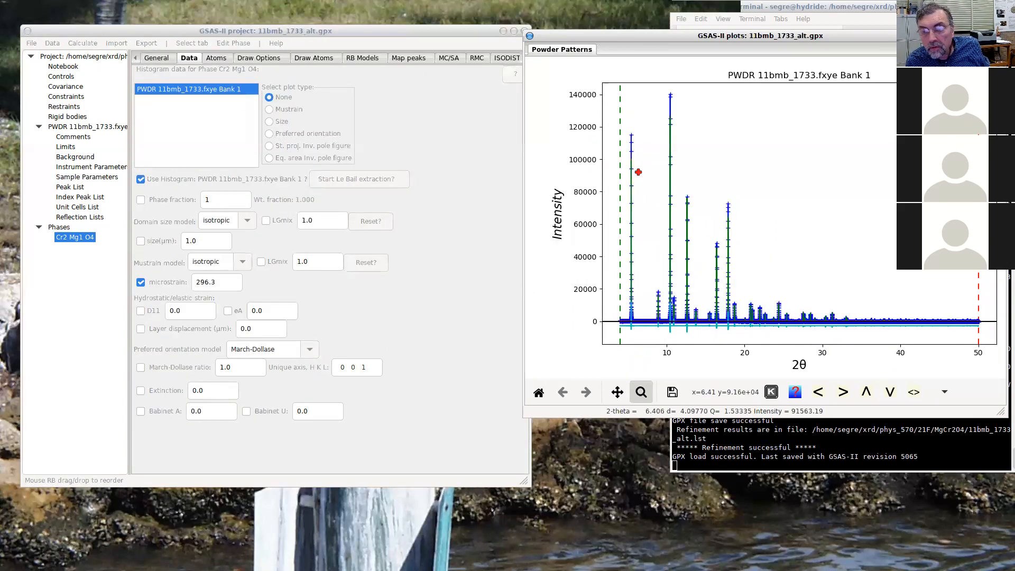
key(s)
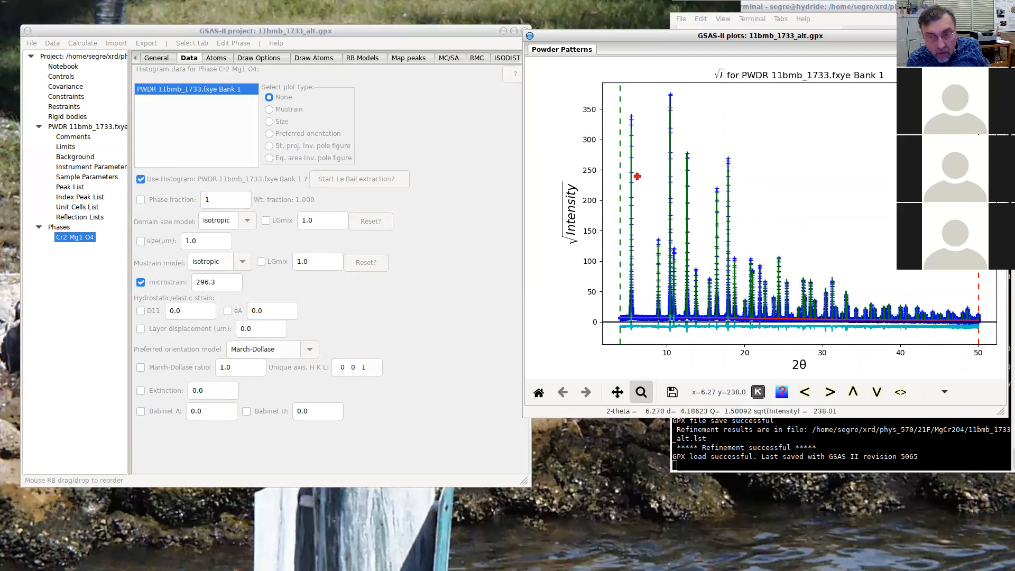
key(n)
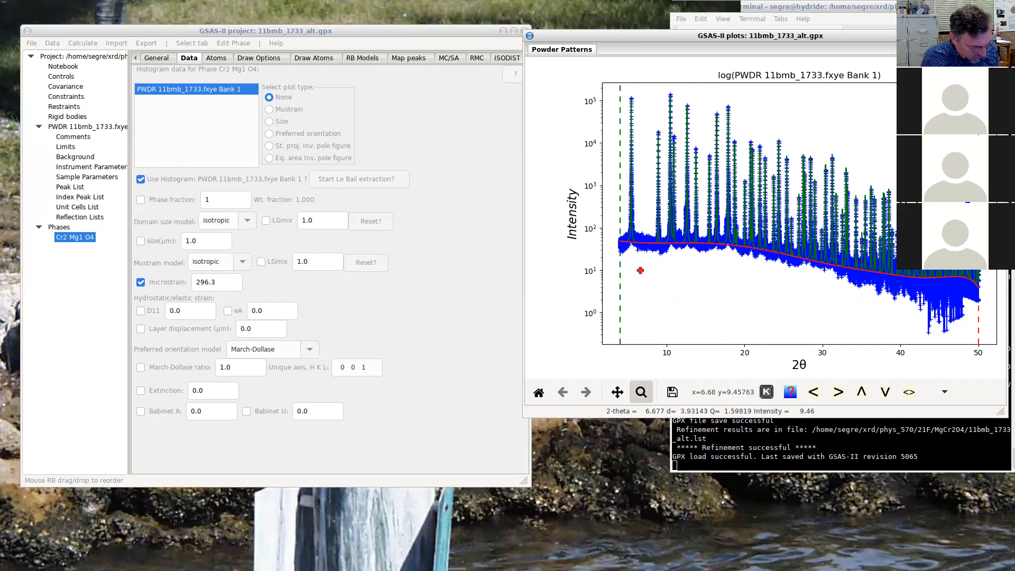
key(s)
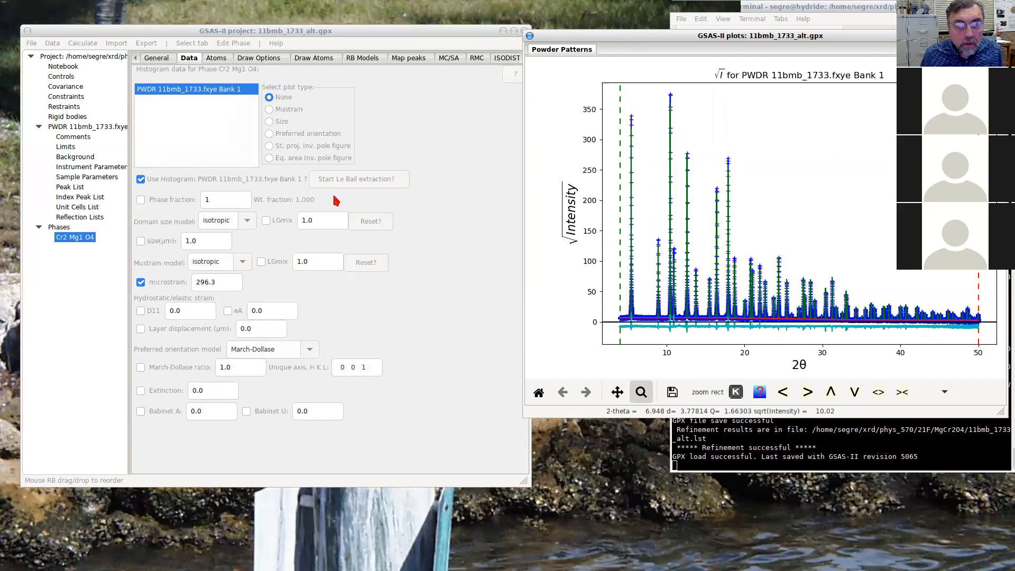
Set the chebyschev-1 background to 10 coefficients, then run the refinement and load the new result
click(453, 305)
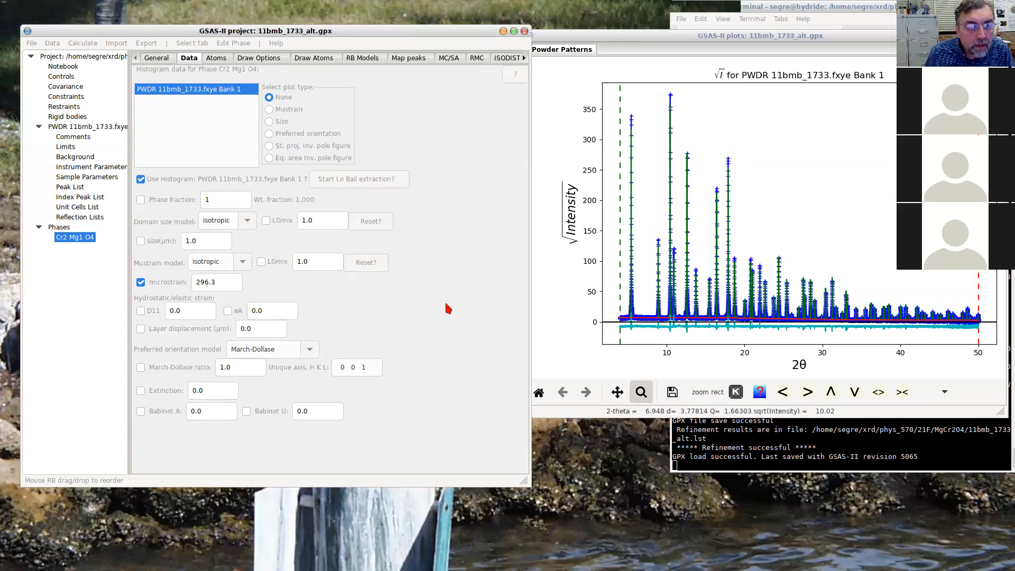
click(80, 157)
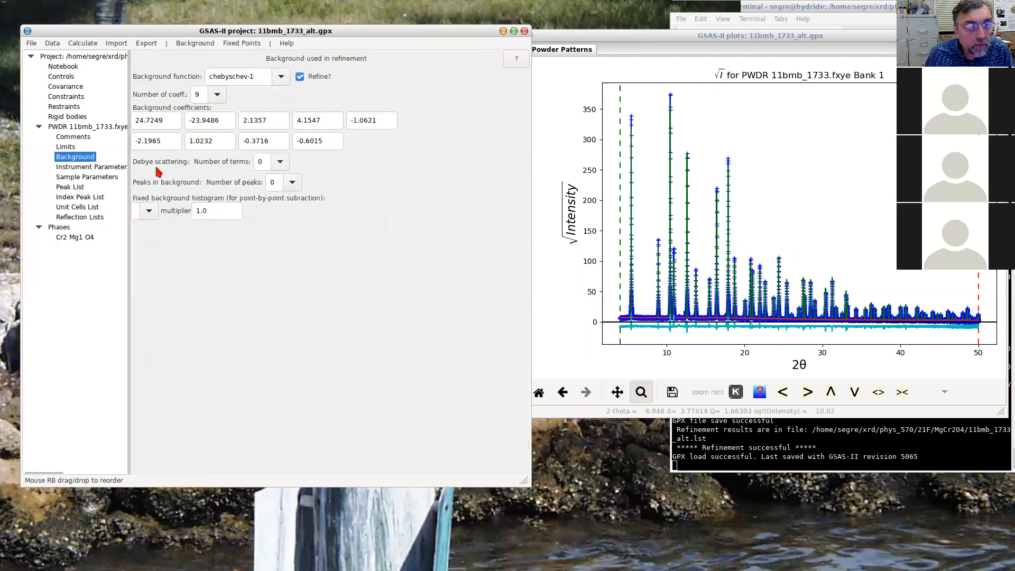
click(213, 99)
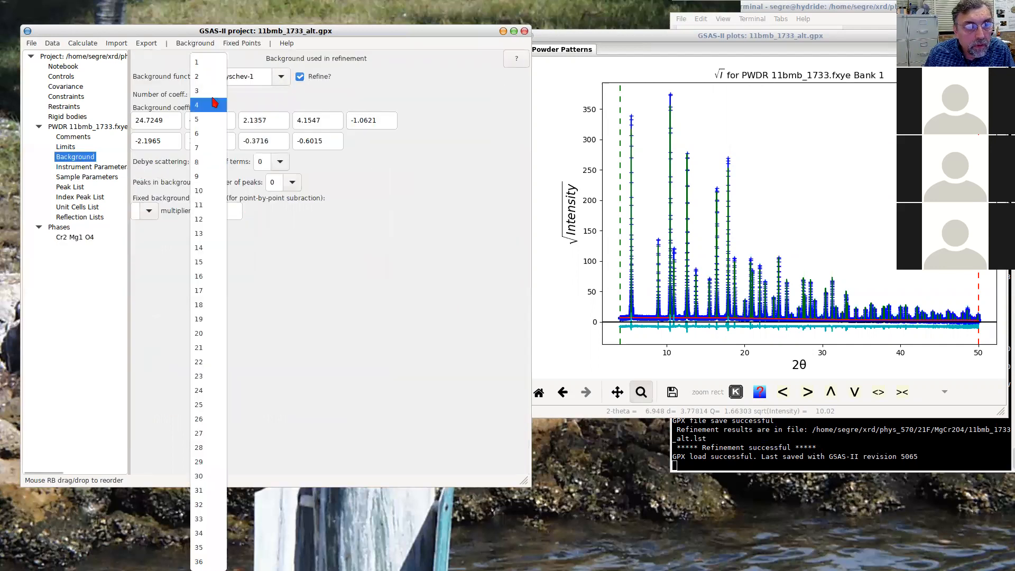
click(208, 191)
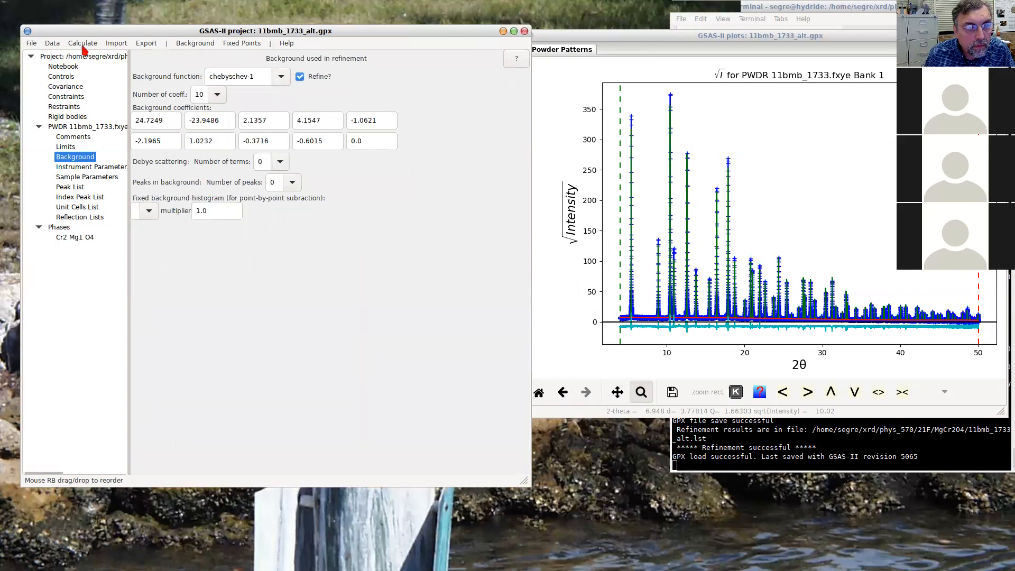
click(84, 238)
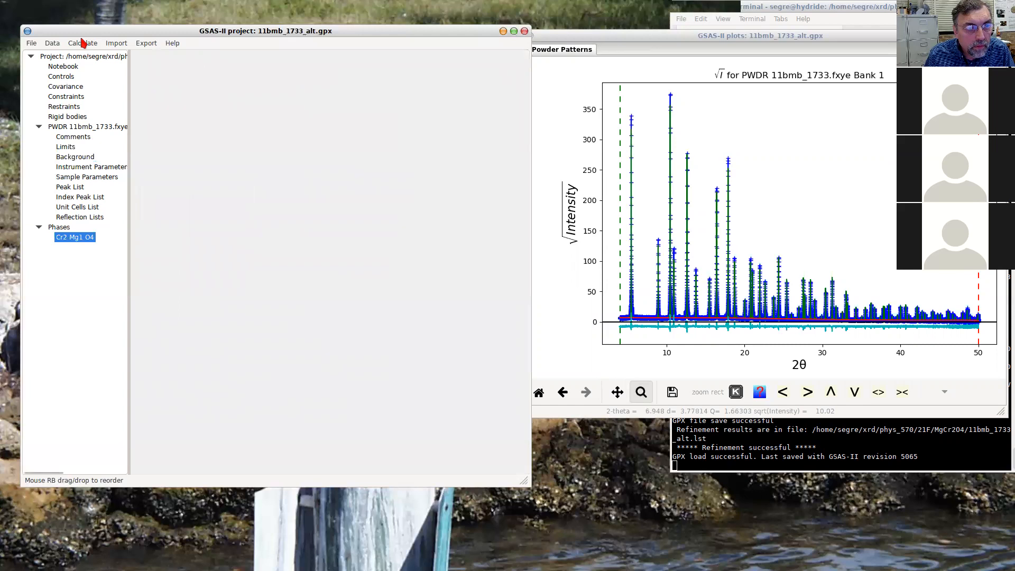
click(83, 43)
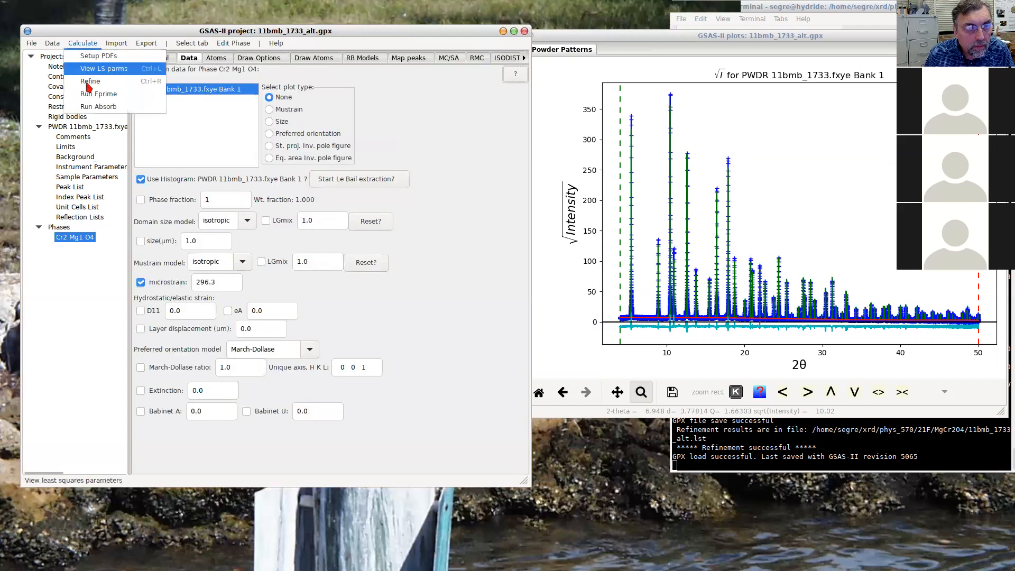
click(88, 77)
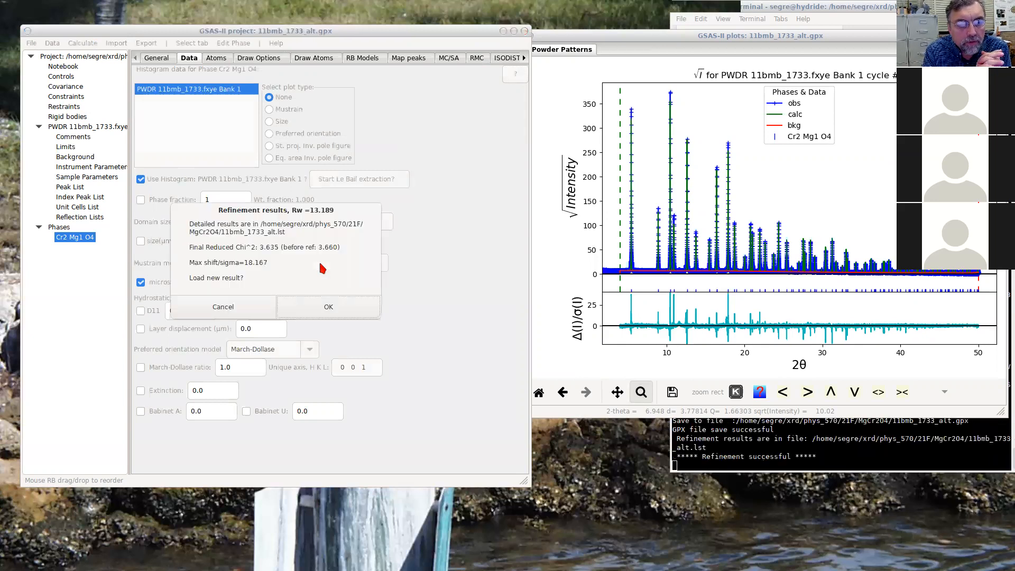
click(328, 307)
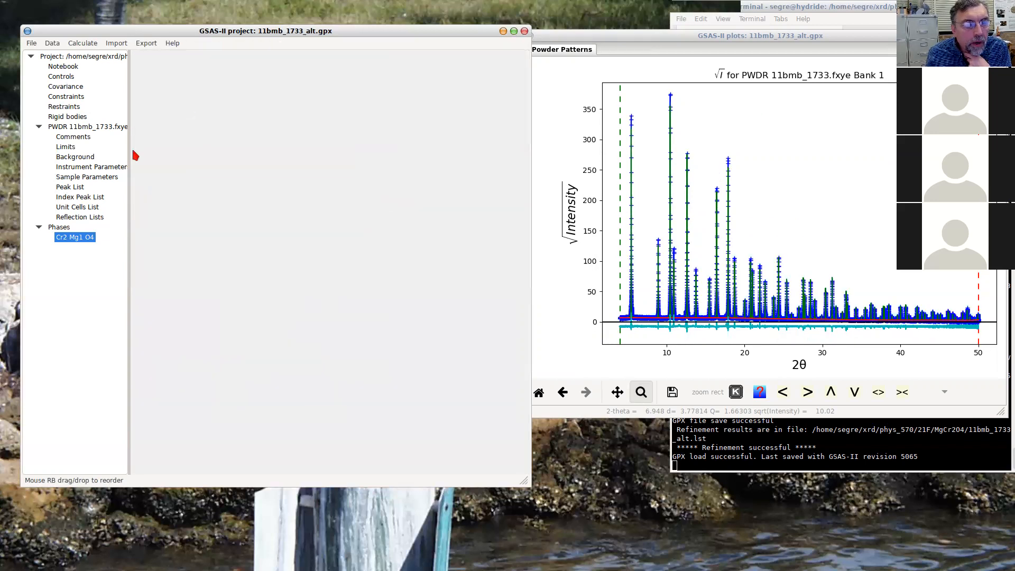
Raise the number of background coefficients to 12, then rerun the refinement and load the result
click(81, 157)
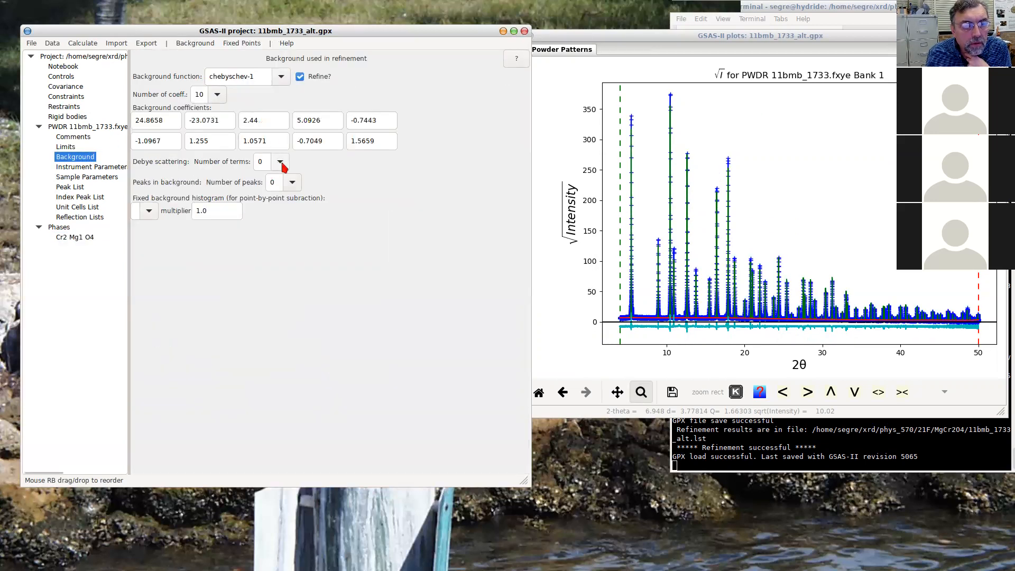
click(217, 94)
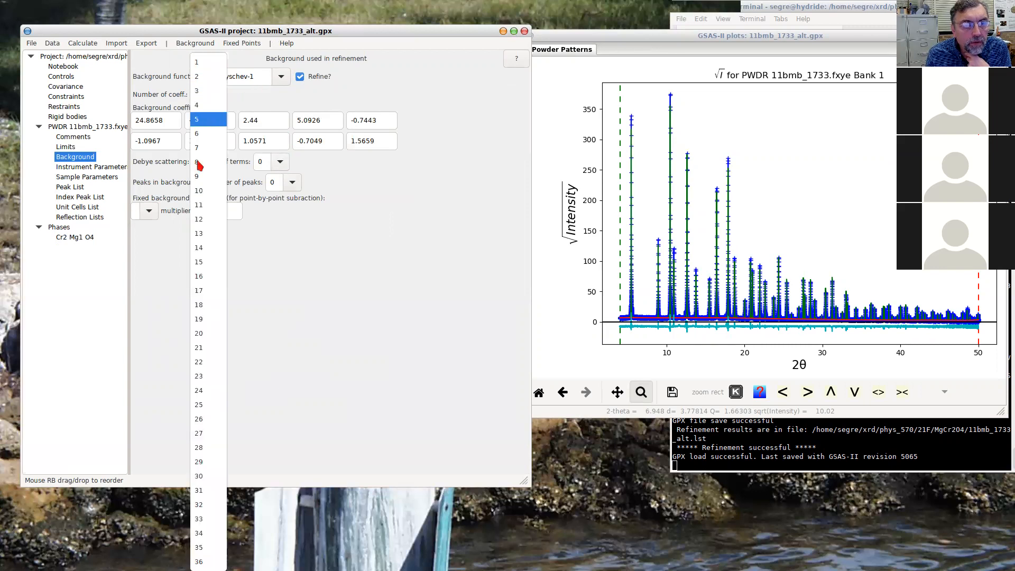
click(198, 220)
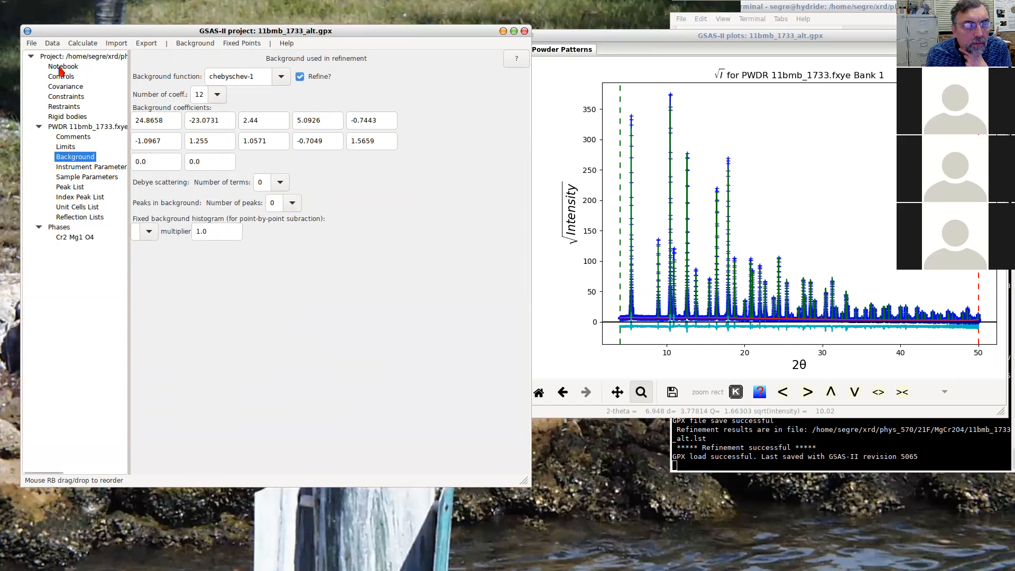
click(82, 47)
click(85, 89)
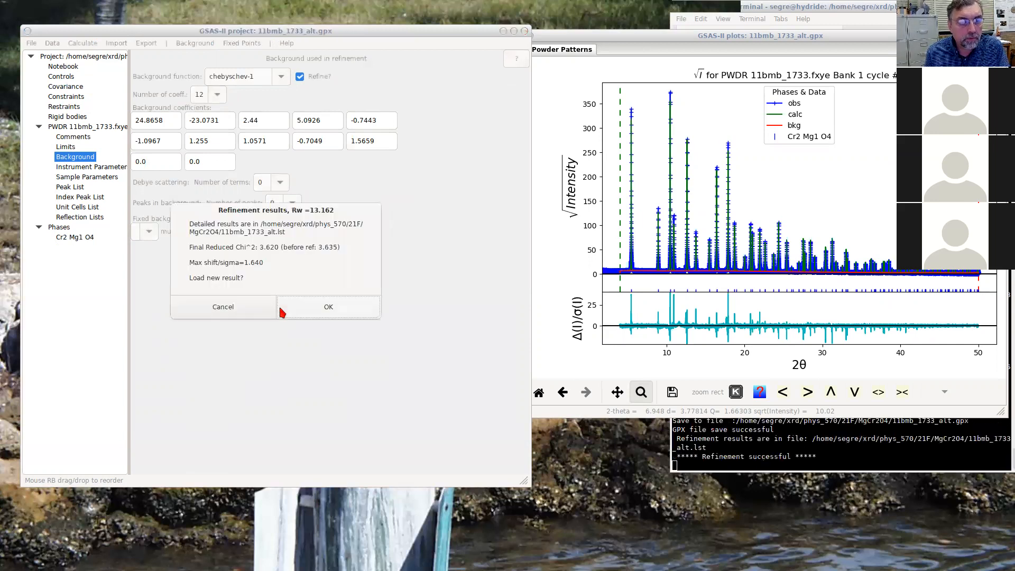
click(304, 313)
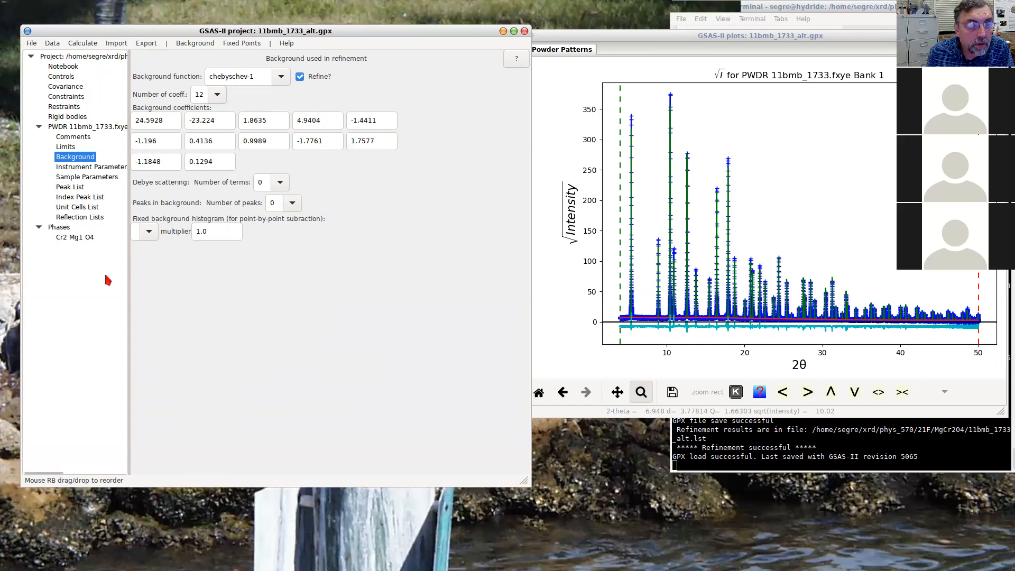
Turn on isotropic domain size refinement for the Cr2 Mg1 O4 phase, then run the refinement and load the result
click(74, 238)
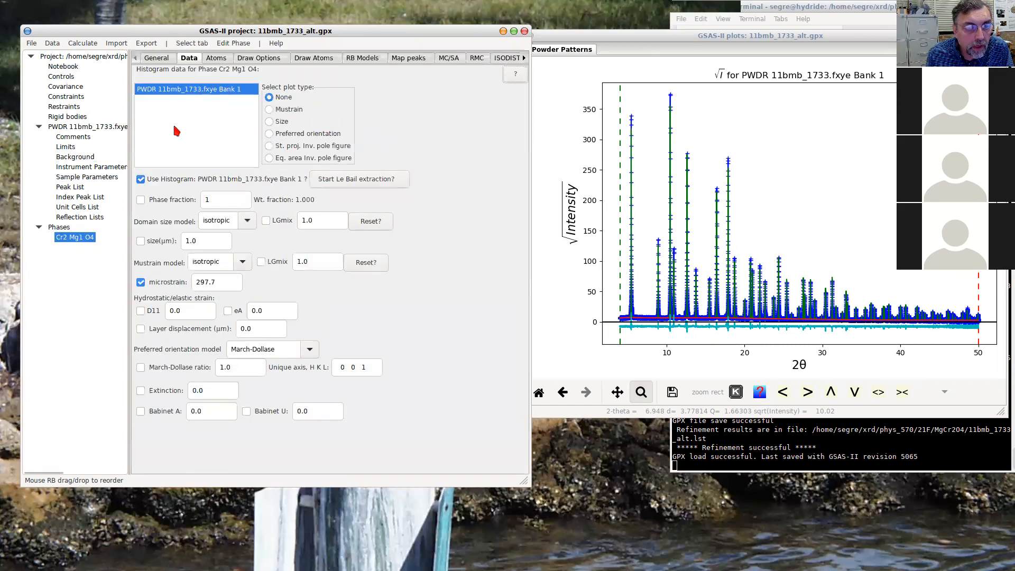
click(140, 242)
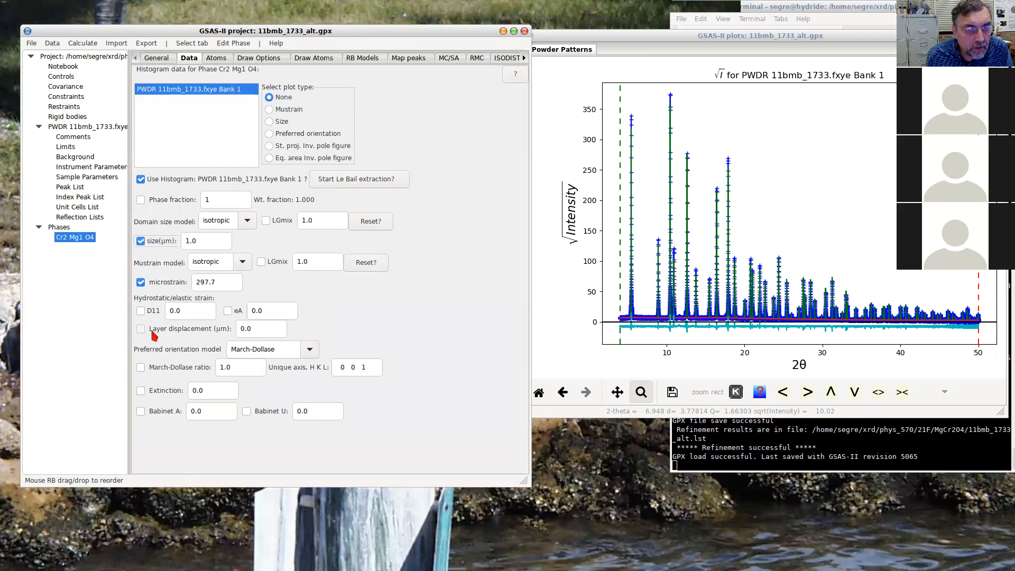
click(82, 42)
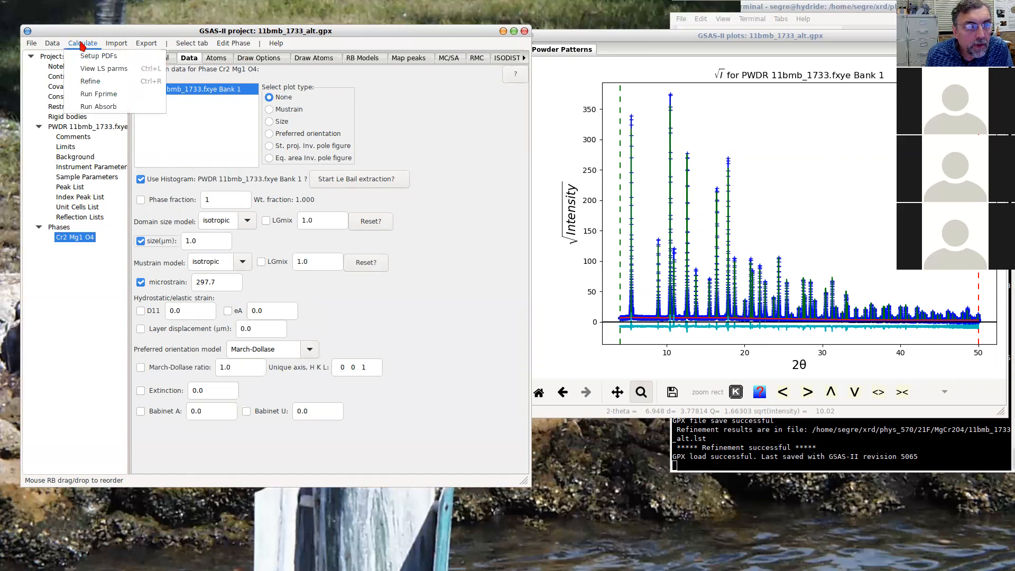
click(86, 82)
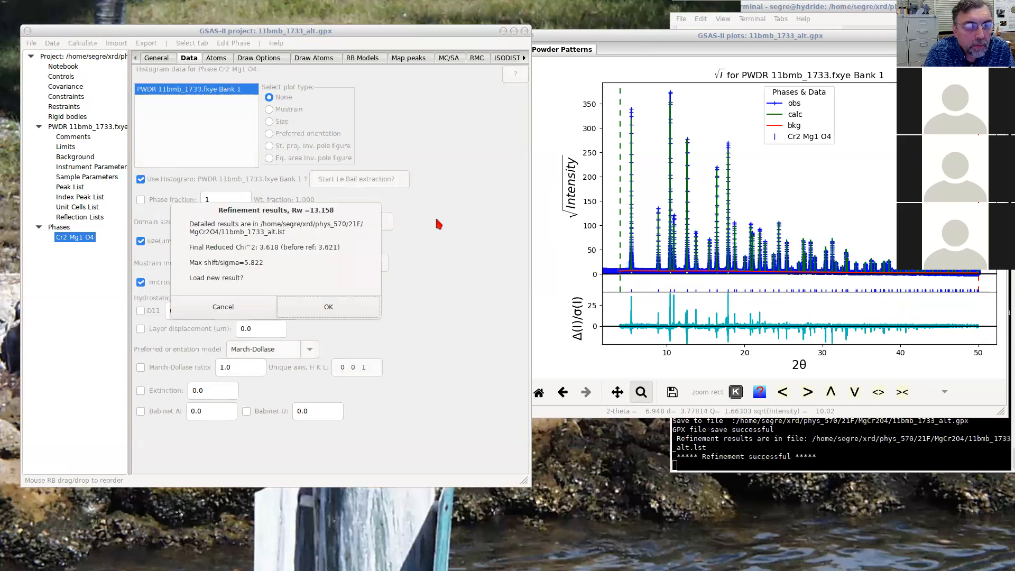
click(325, 314)
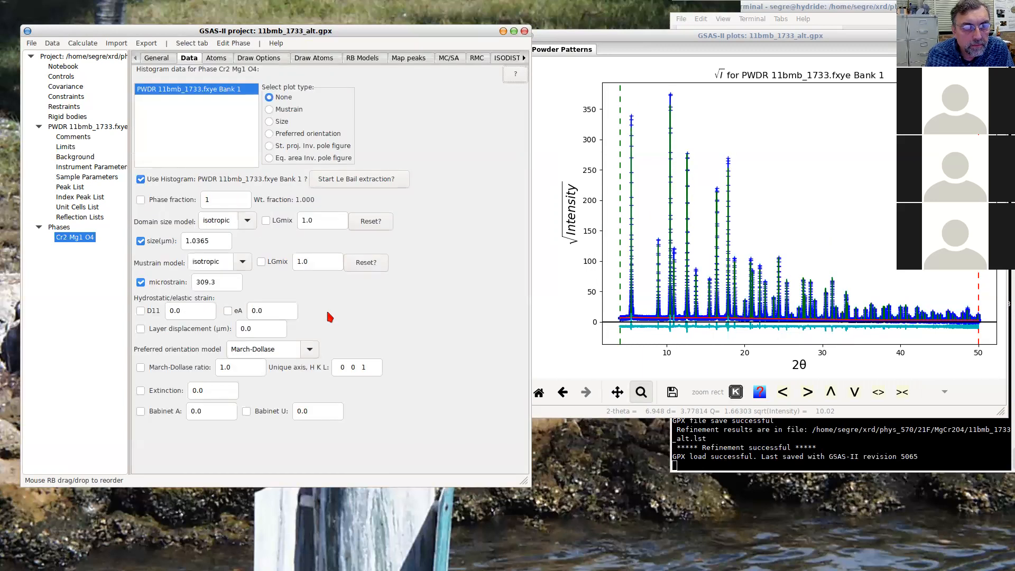
Reset the phase's domain size to 1.0 µm and turn off its refinement
click(386, 226)
click(141, 241)
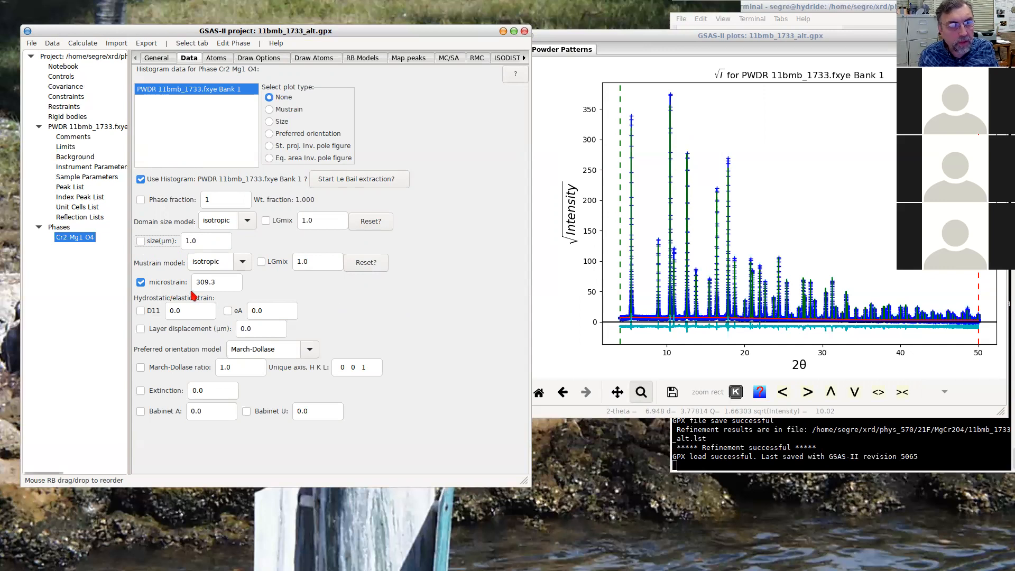
Flag thermal parameters (U) for refinement on the Mg and Cr atoms, and coordinates plus thermal parameters (XU) on the O atom
click(217, 58)
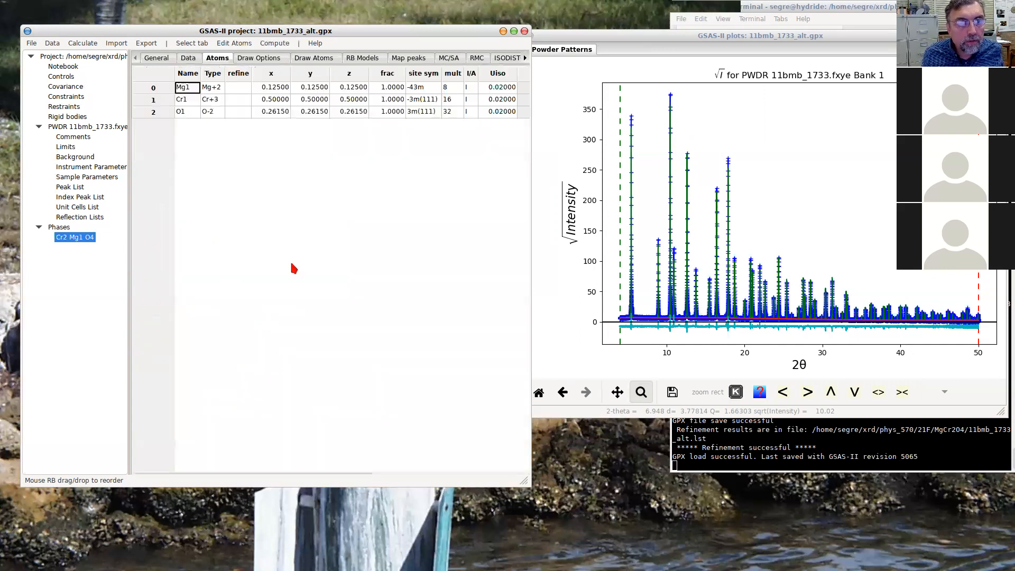
click(245, 75)
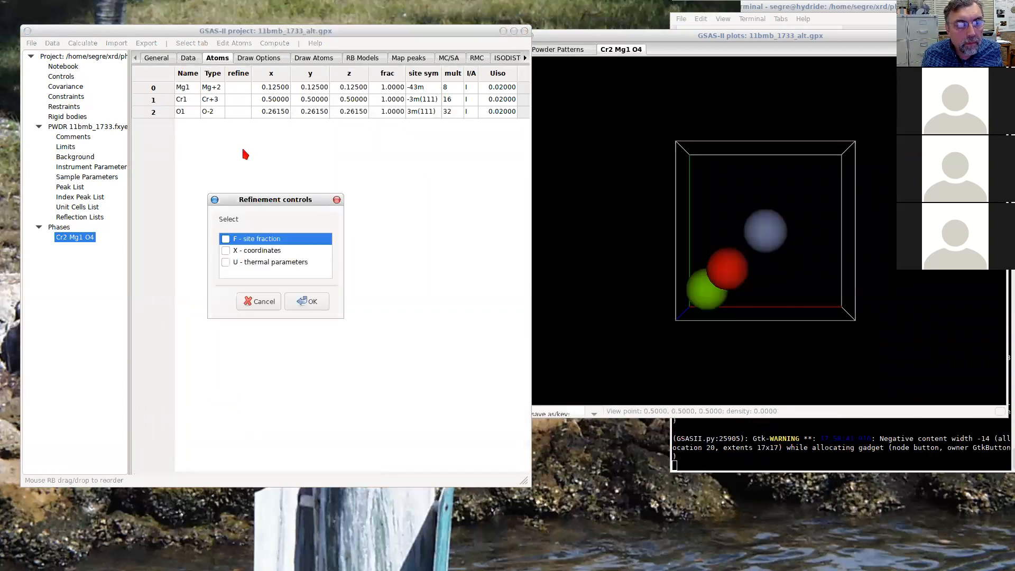
click(226, 262)
click(288, 303)
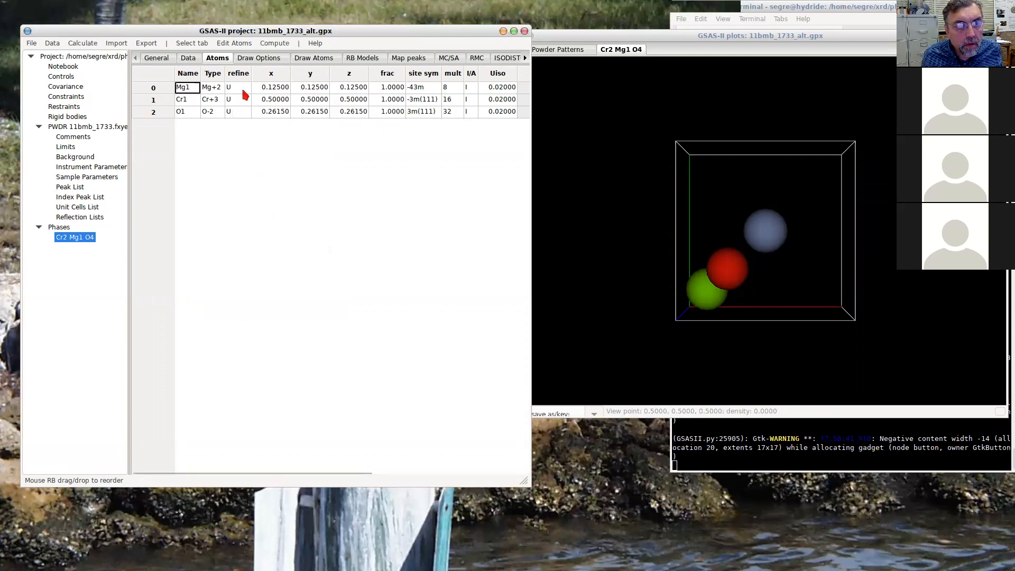
click(243, 115)
click(243, 115)
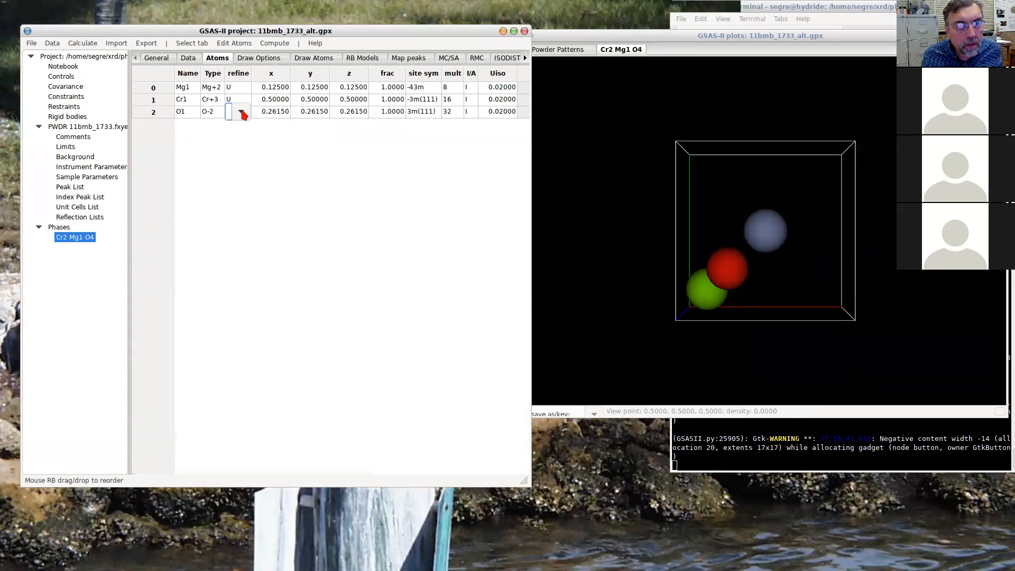
click(242, 113)
click(235, 159)
click(239, 100)
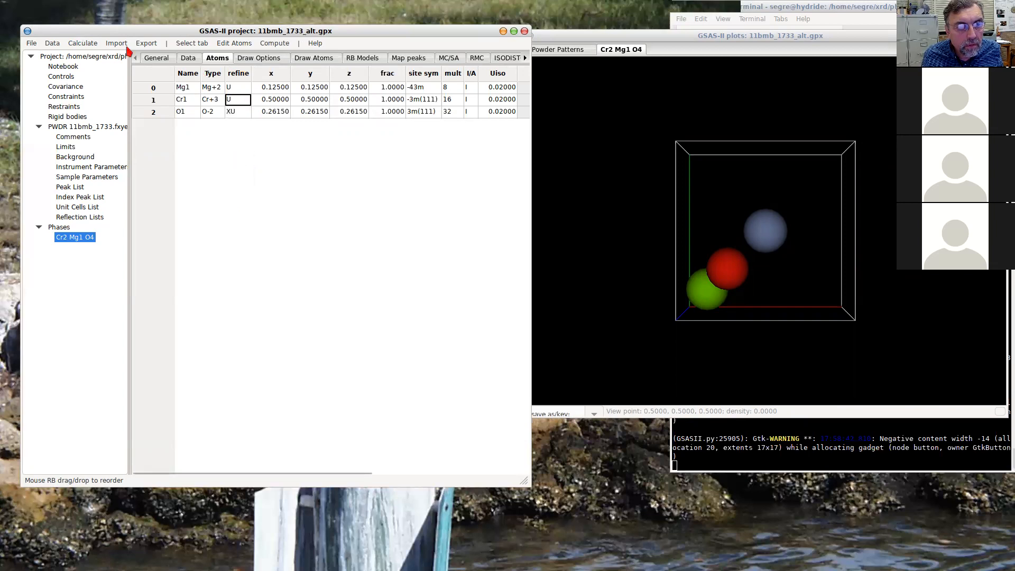
Run the refinement with the atomic parameters included and load the new result
click(83, 44)
click(90, 81)
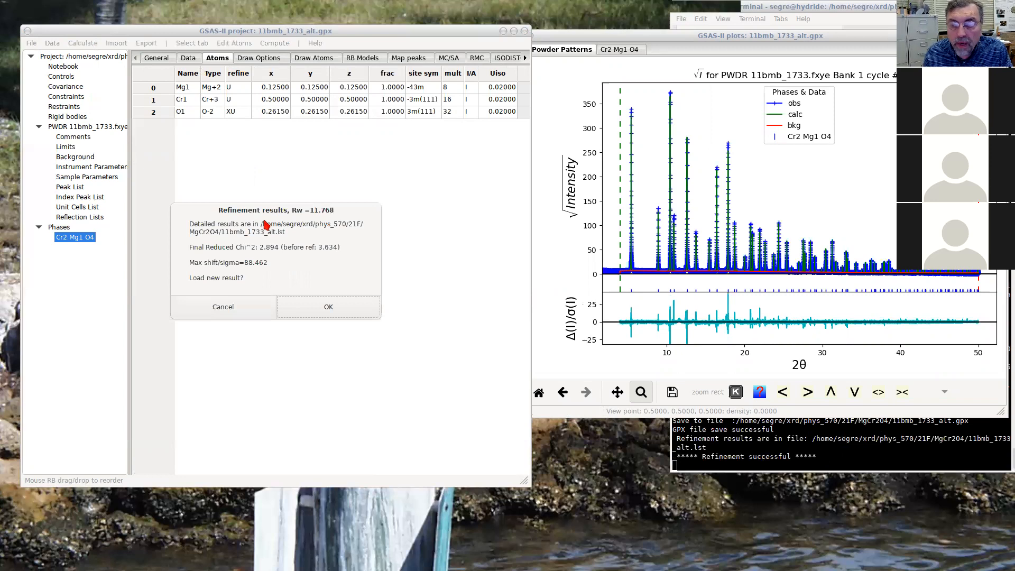
click(323, 309)
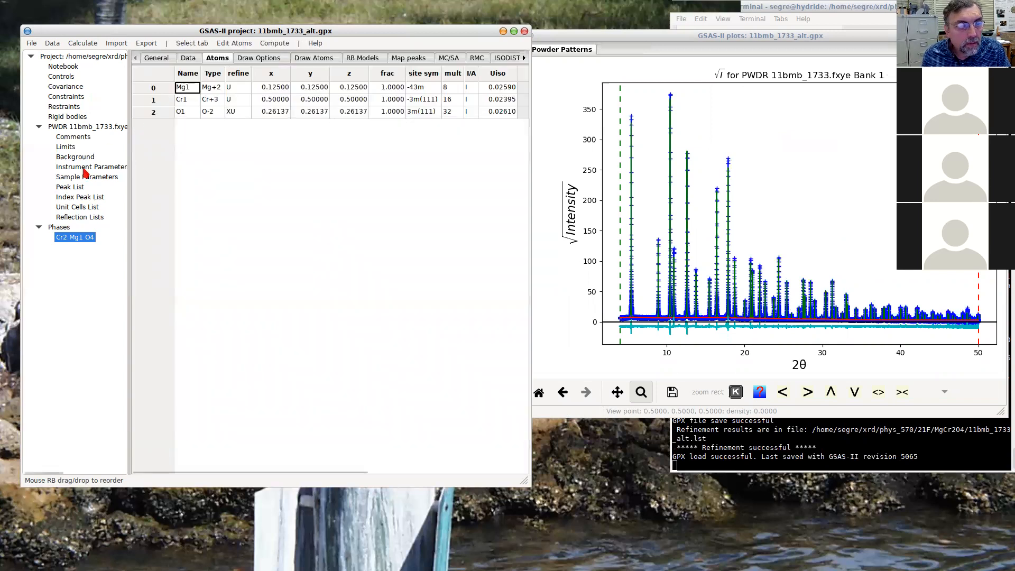
Enlarge the low-intensity part of the powder pattern and examine the background and difference curve from low angles to the 50° limit
click(98, 128)
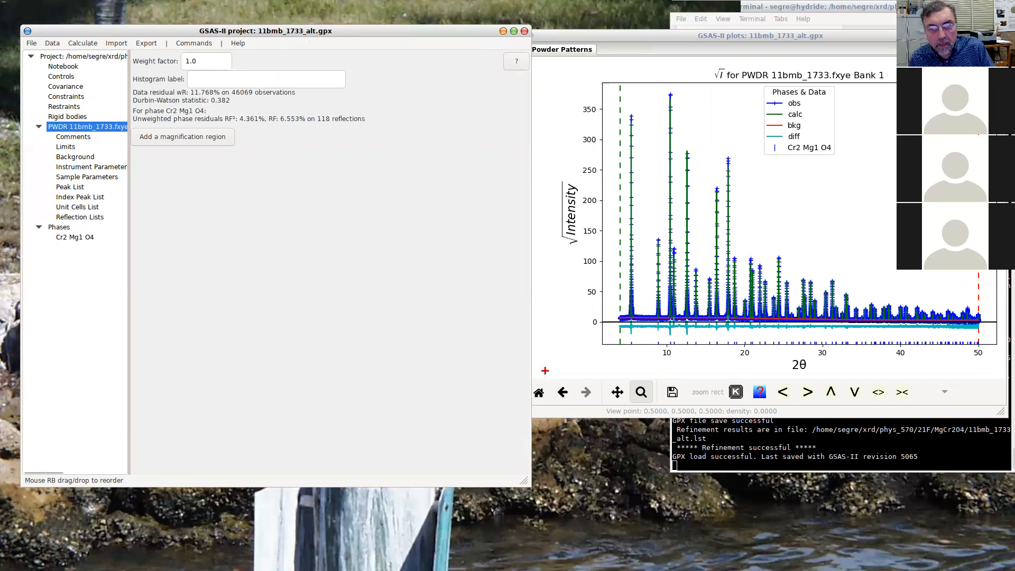
click(538, 403)
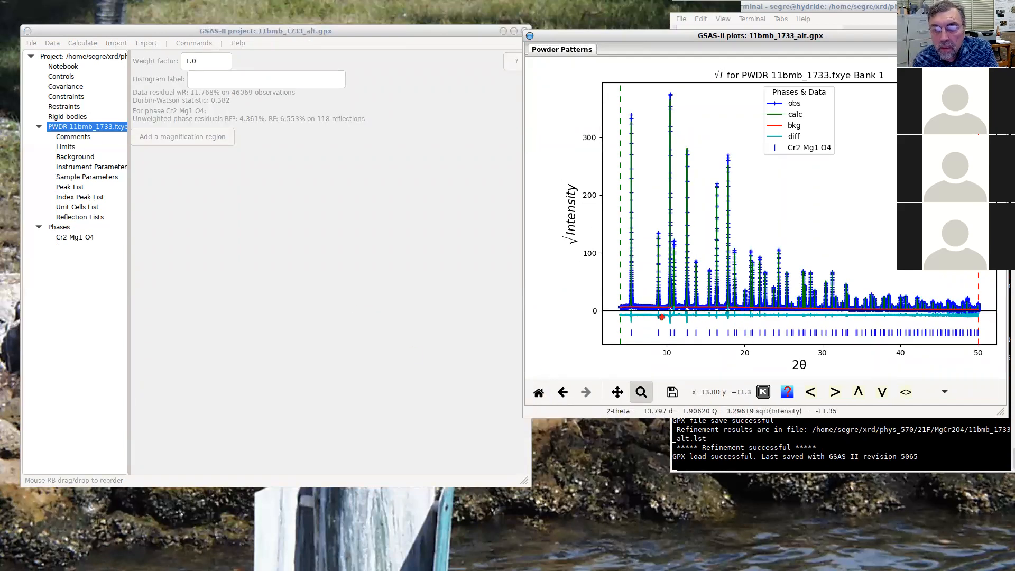
mouse_move(621, 299)
mouse_down()
mouse_move(699, 330)
mouse_move(757, 329)
mouse_up()
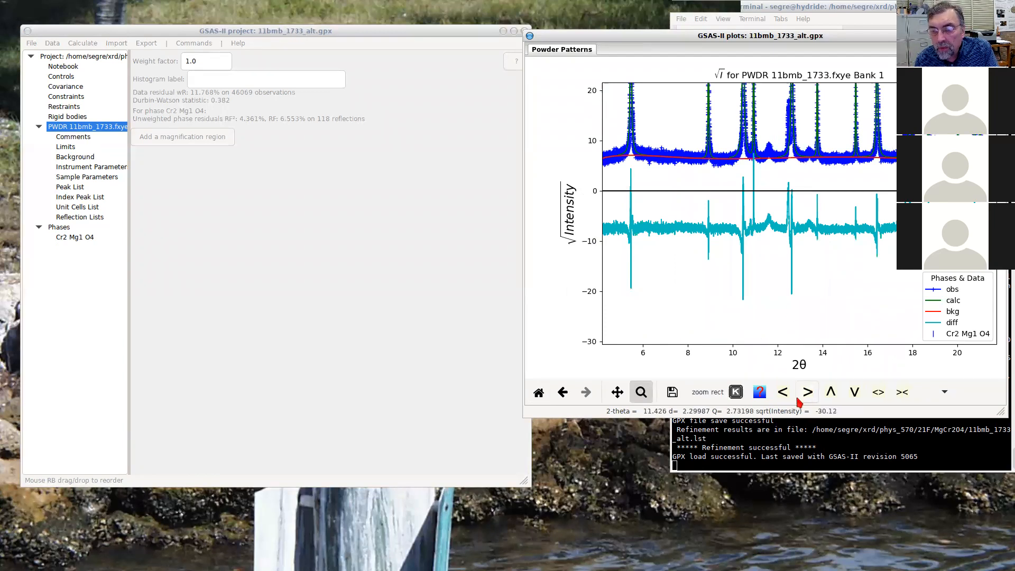
click(783, 392)
click(783, 392)
click(783, 392)
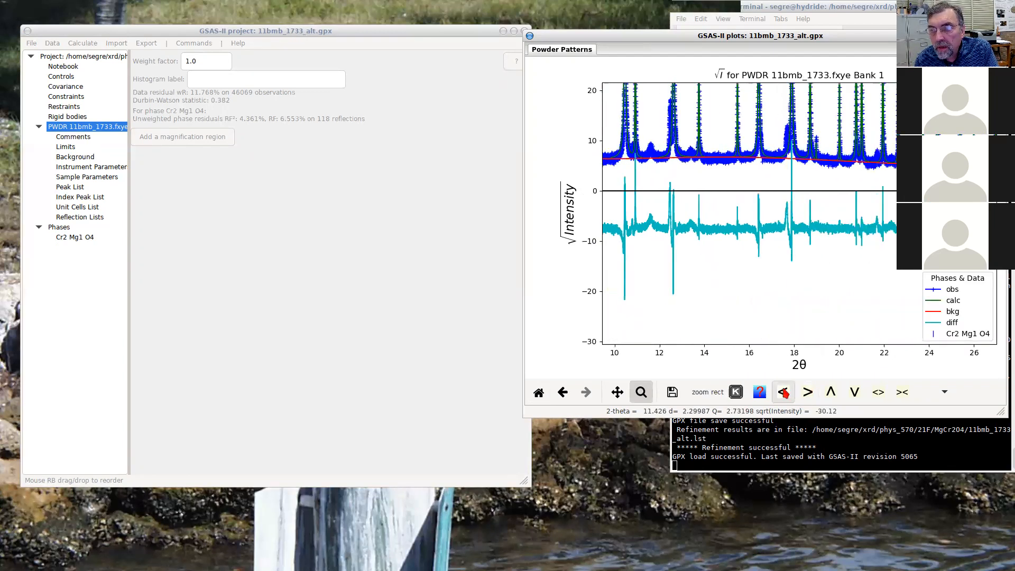
click(784, 392)
click(784, 392)
click(783, 393)
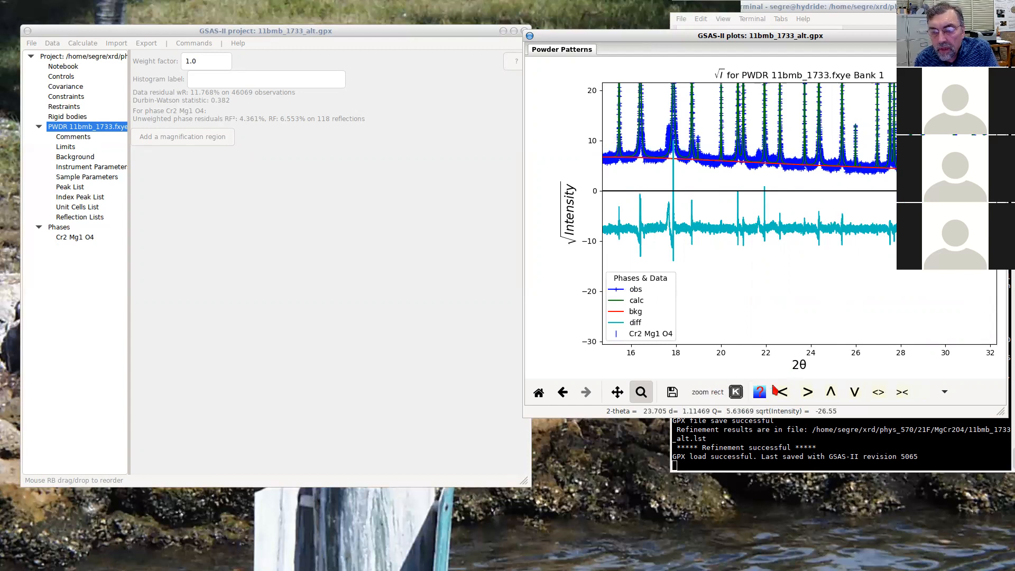
click(782, 392)
click(782, 392)
click(781, 392)
click(781, 392)
click(782, 392)
click(781, 391)
click(782, 392)
click(781, 391)
click(781, 392)
click(782, 391)
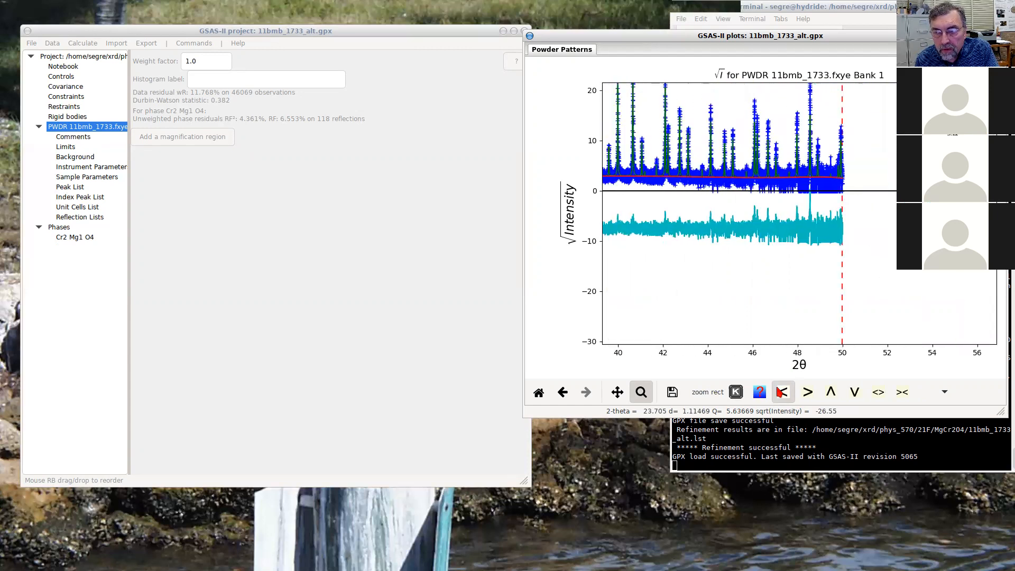
click(781, 392)
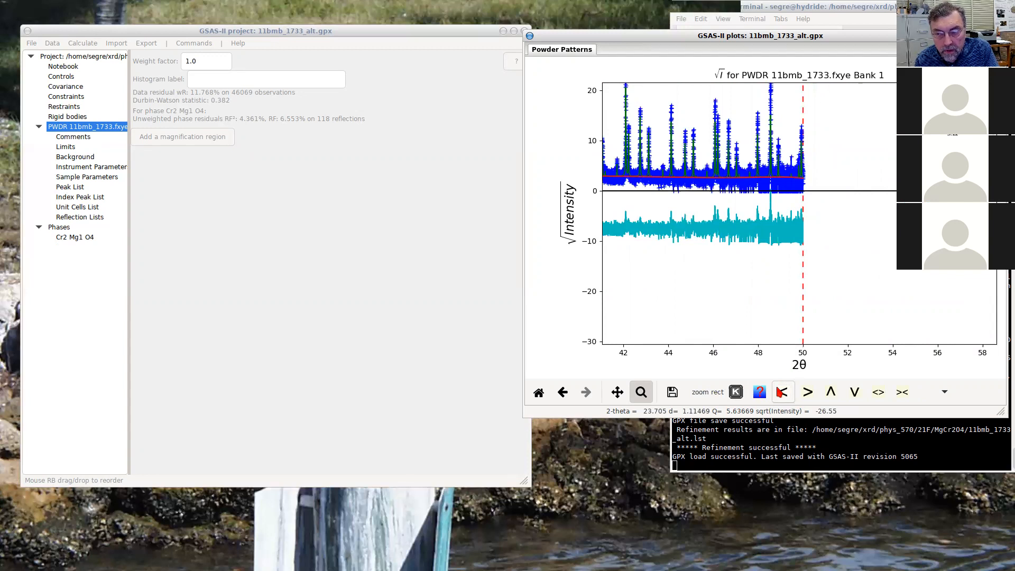
Go back along the enlarged pattern to the 4° limit, examining the peak misfits and unmodelled bumps in the difference curve
click(804, 398)
click(804, 398)
click(804, 398)
click(804, 399)
click(805, 398)
click(804, 398)
click(804, 398)
click(804, 399)
click(804, 398)
click(805, 398)
click(805, 398)
click(804, 398)
click(804, 396)
click(804, 396)
click(804, 396)
click(804, 397)
click(804, 397)
click(804, 396)
click(804, 397)
click(805, 396)
click(804, 396)
click(804, 396)
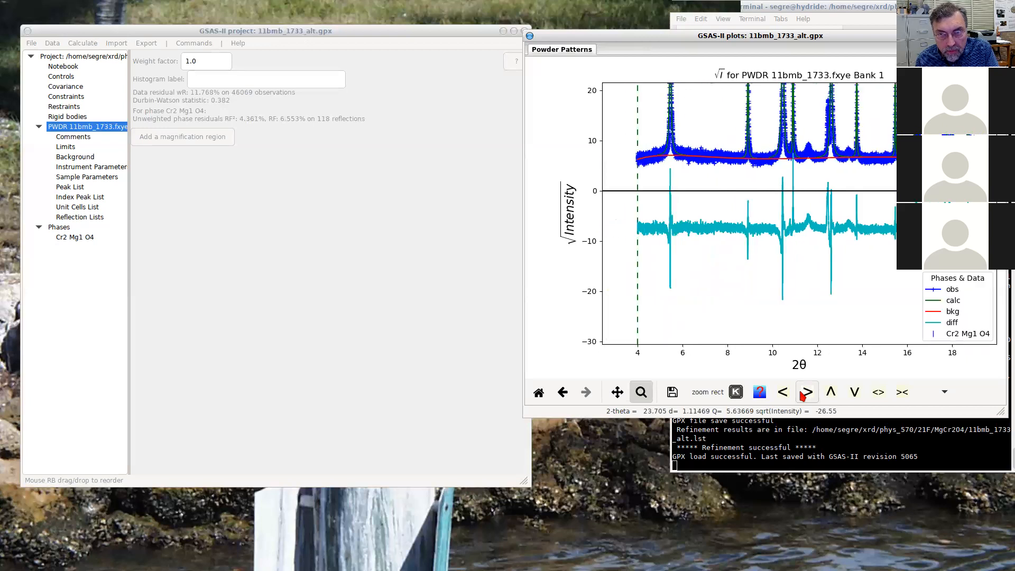
click(804, 397)
click(804, 396)
click(804, 396)
click(804, 396)
click(804, 397)
click(805, 396)
click(805, 396)
click(801, 396)
click(781, 398)
click(781, 397)
click(781, 397)
click(781, 396)
click(781, 396)
click(783, 395)
click(782, 395)
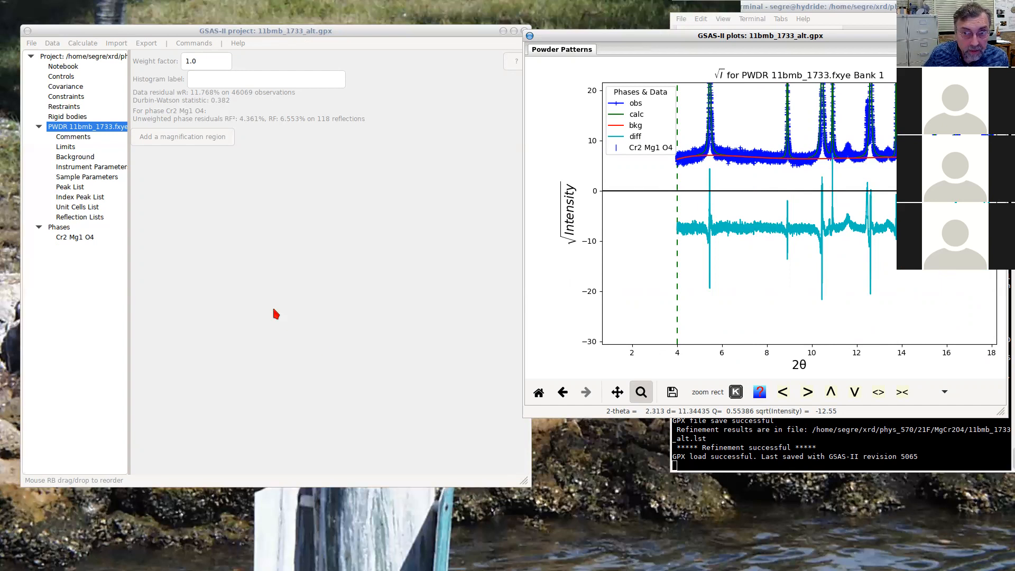
Restore the full powder pattern in intensity units, and enlarge the low-angle peaks between about 4° and 16° to examine the difference curve
click(80, 129)
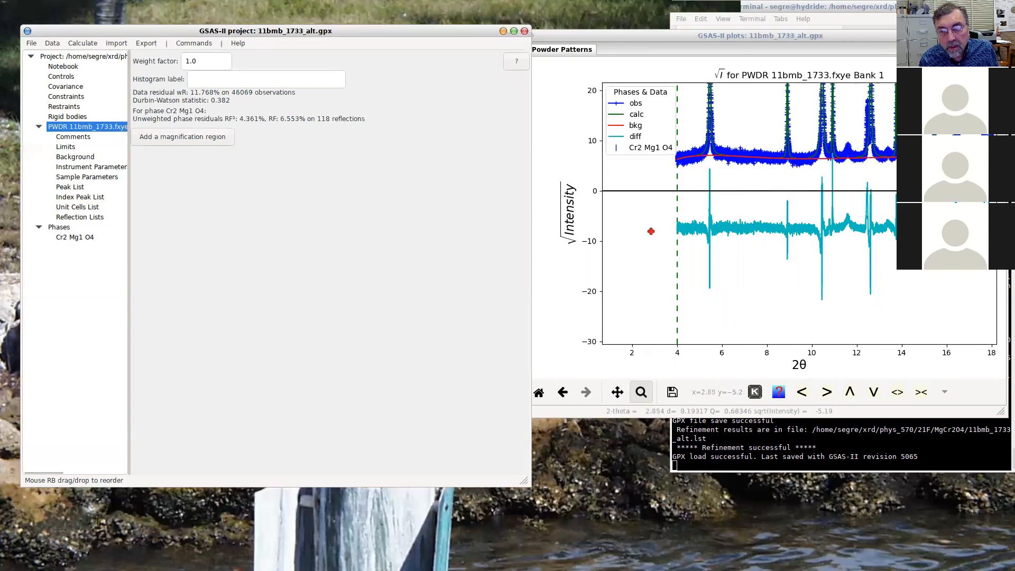
click(651, 239)
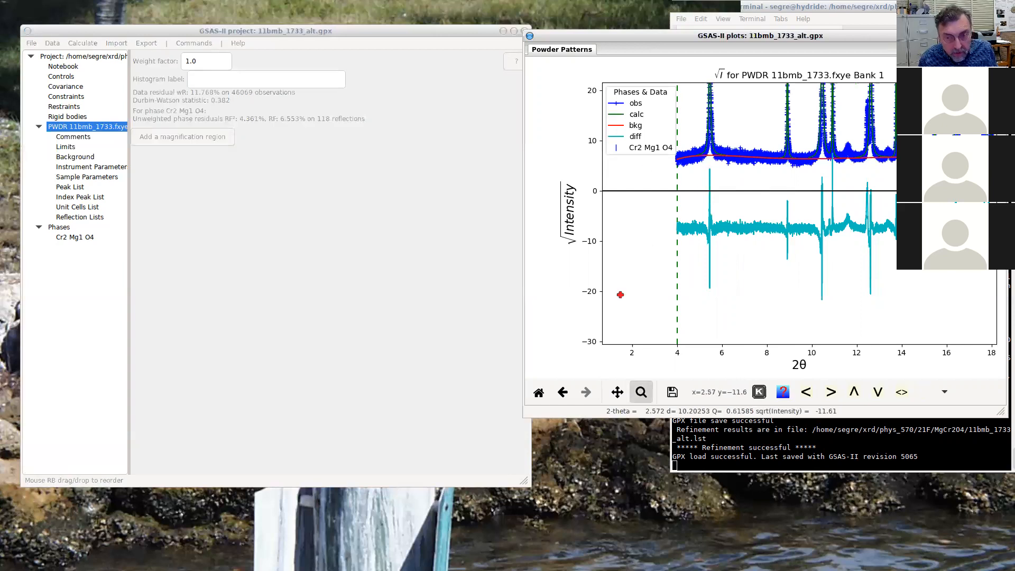
click(539, 394)
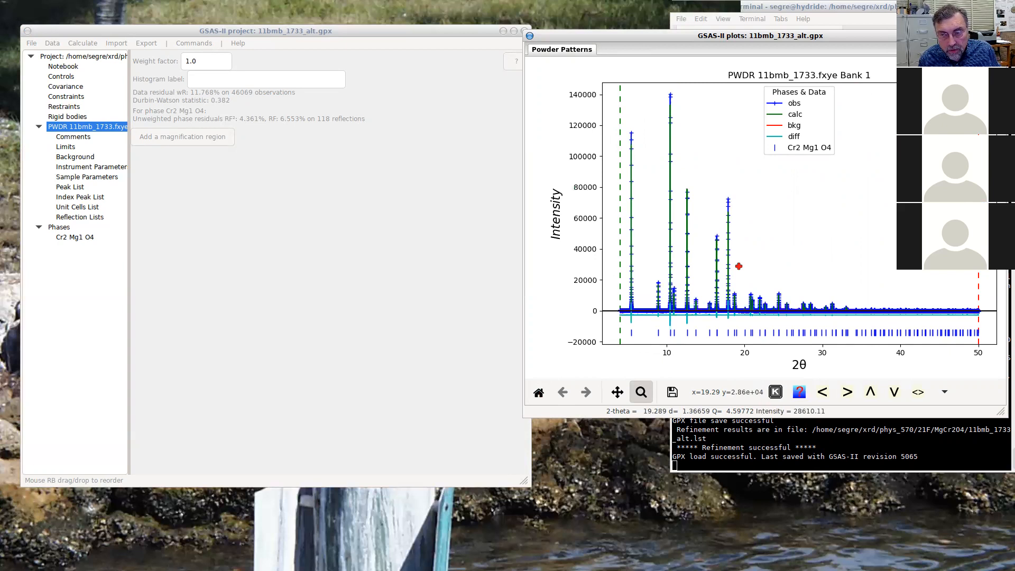
drag(620, 289, 712, 320)
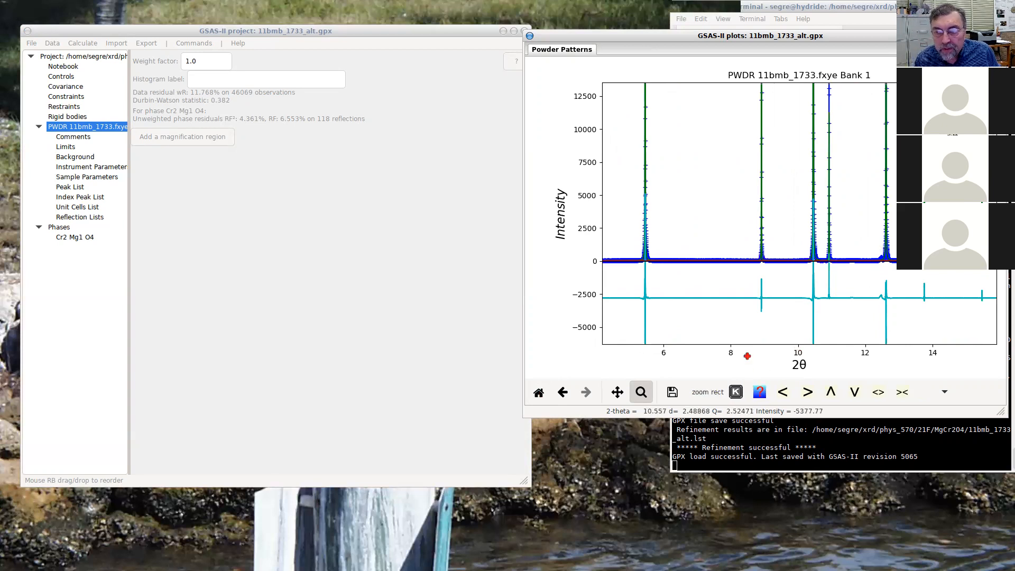
Save the current refinement project and start a new empty project, clearing the old one without saving again
click(91, 129)
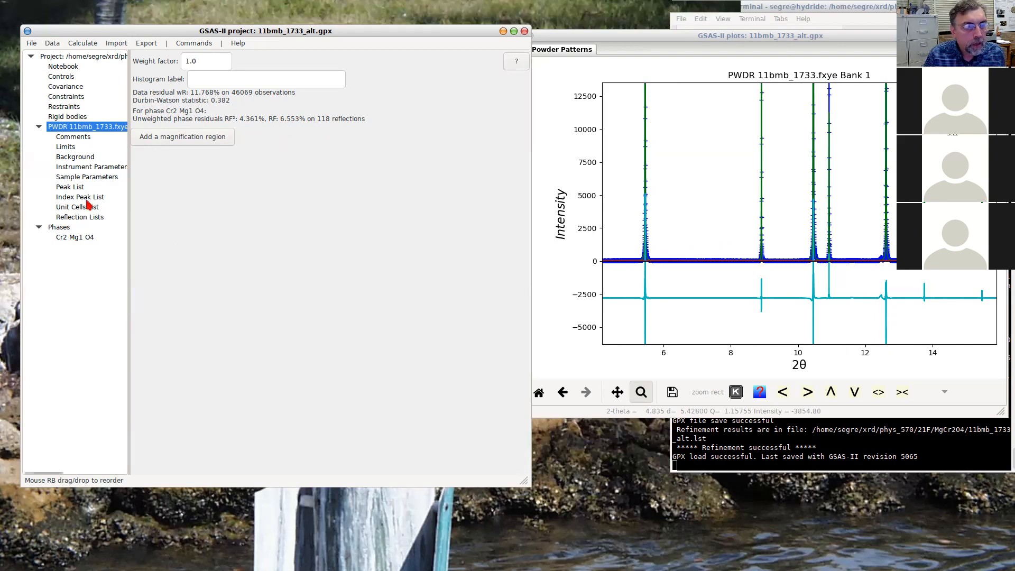
click(31, 44)
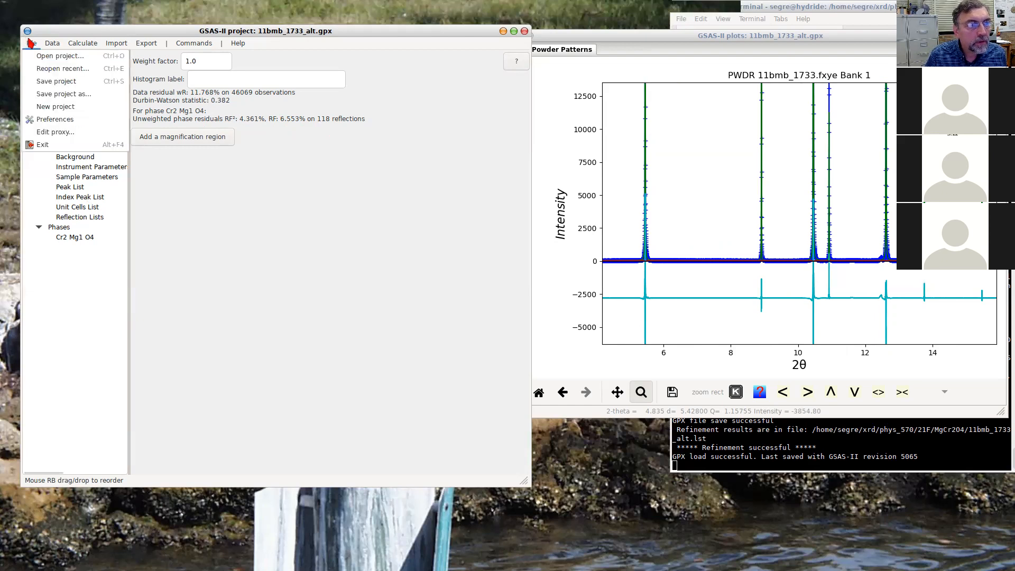
click(53, 81)
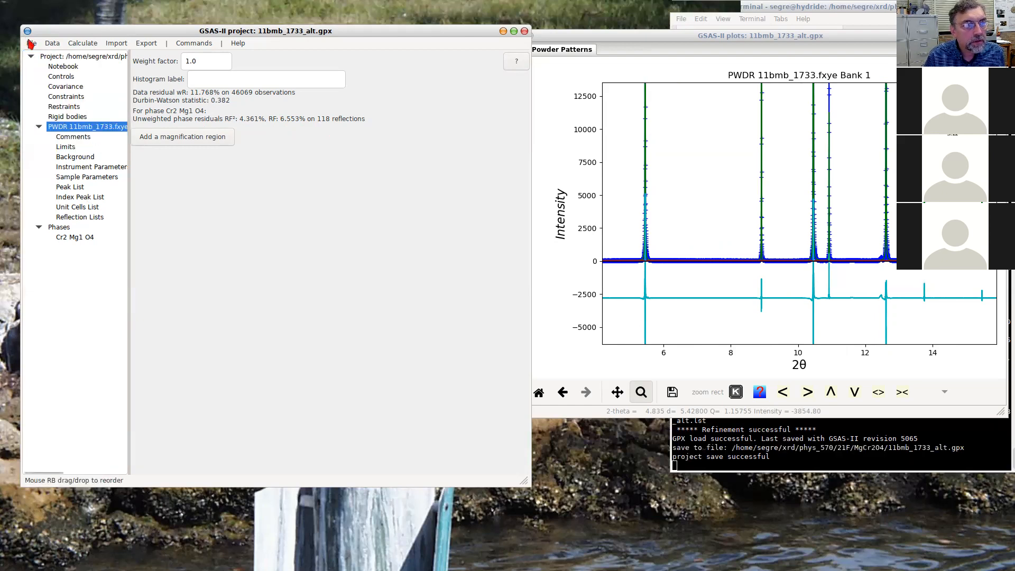
click(30, 44)
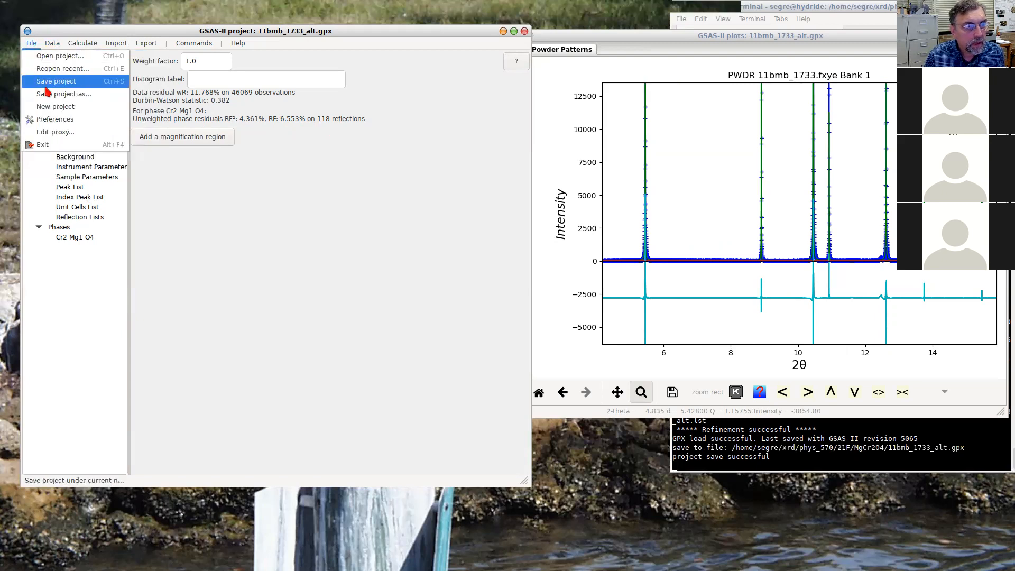
click(49, 106)
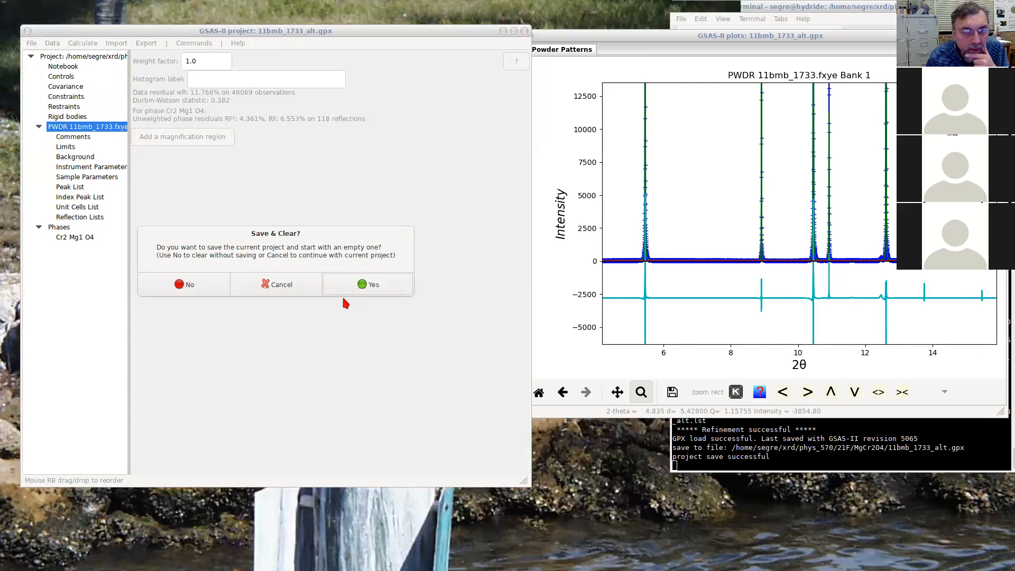
click(185, 286)
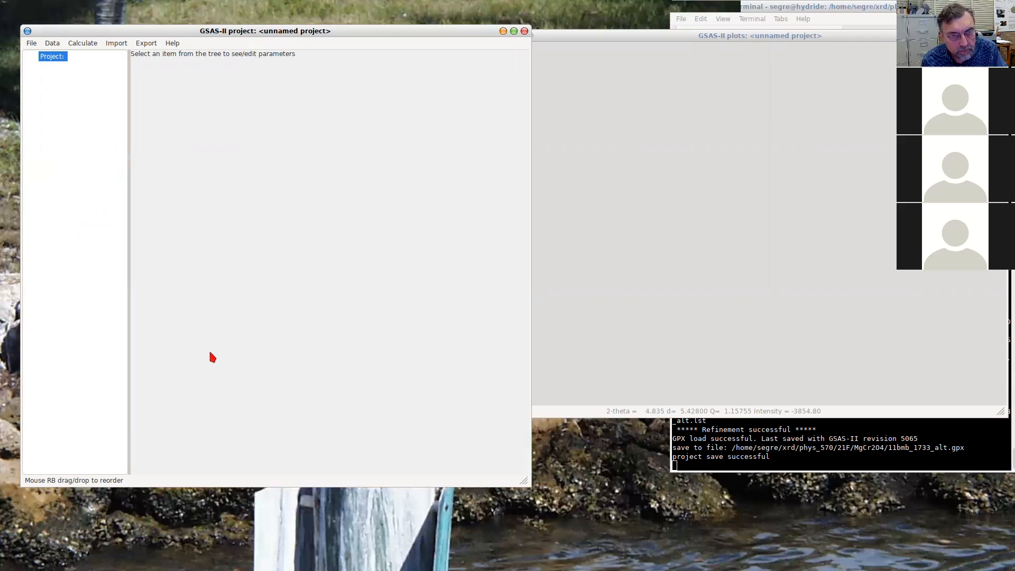
Import Ga2O3_1150C.gsas from the phys_570/21F/Ga2O3 folder as GSAS powder data
click(885, 452)
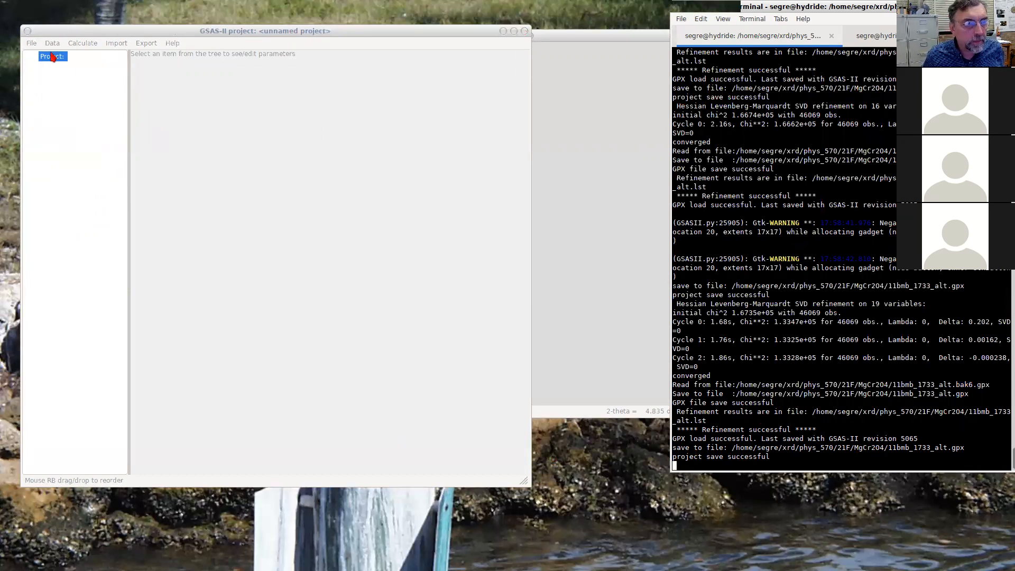
click(30, 43)
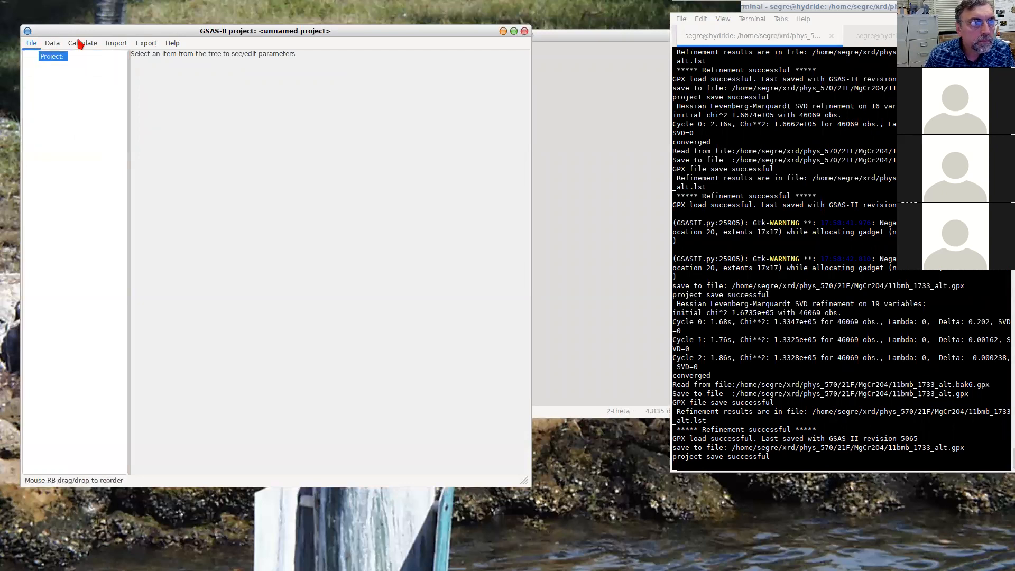
click(117, 44)
click(117, 45)
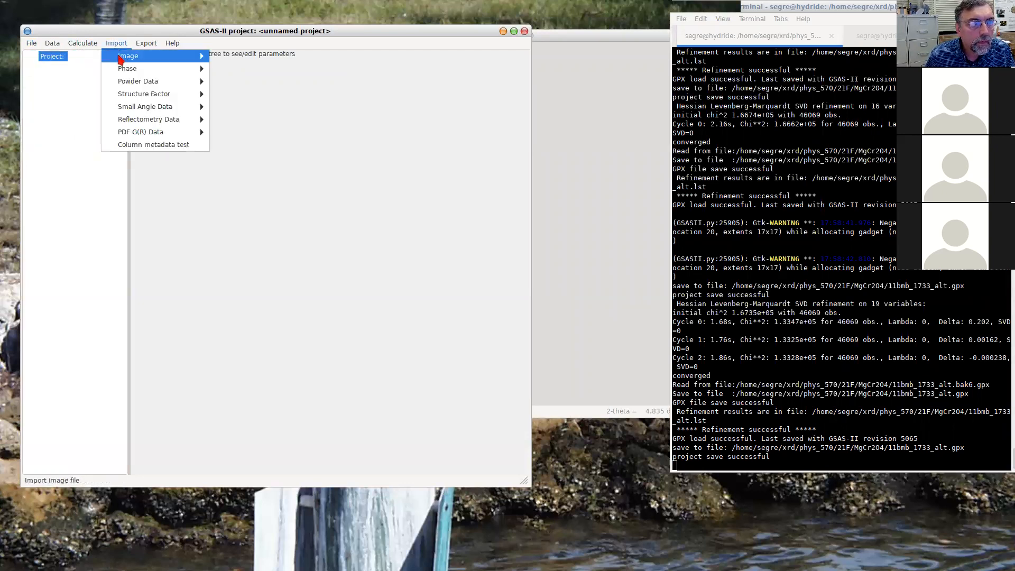
mouse_move(125, 80)
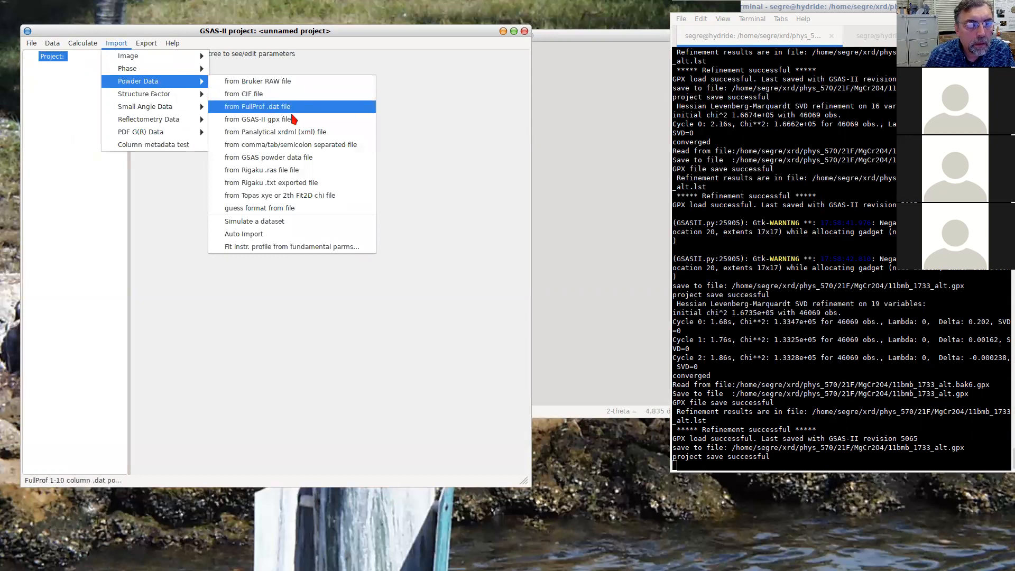
click(284, 158)
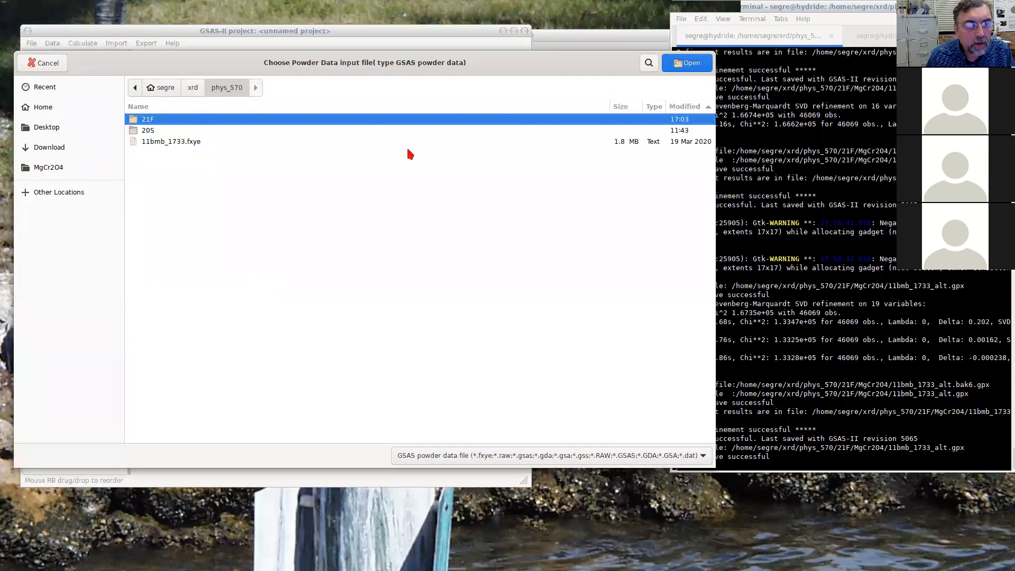
click(193, 89)
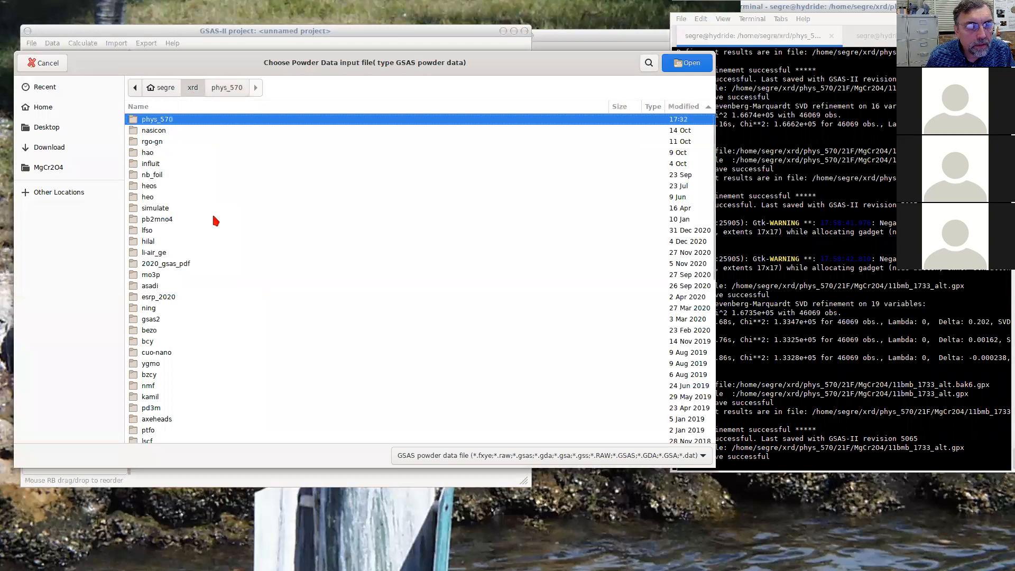
click(230, 95)
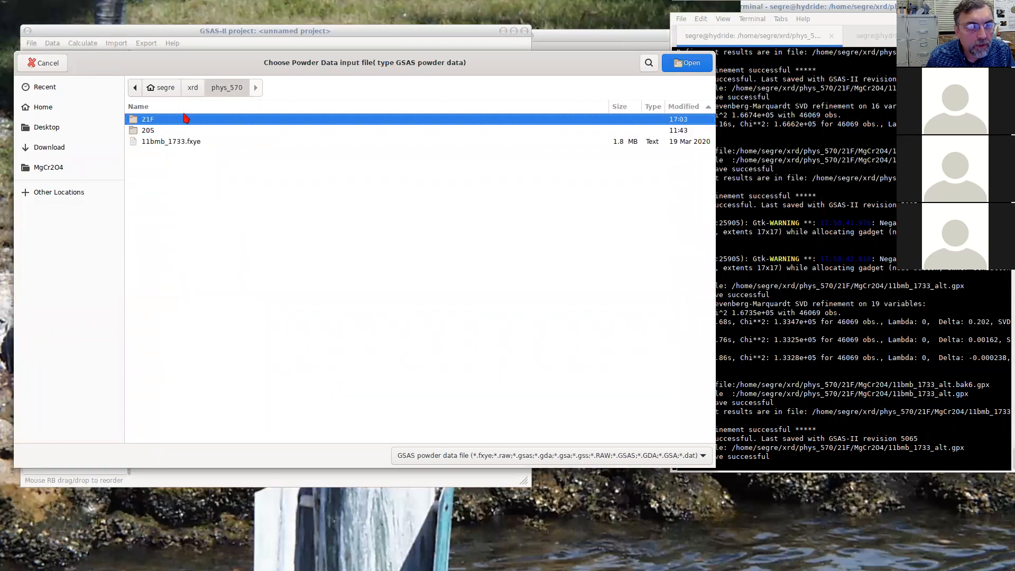
double_click(148, 121)
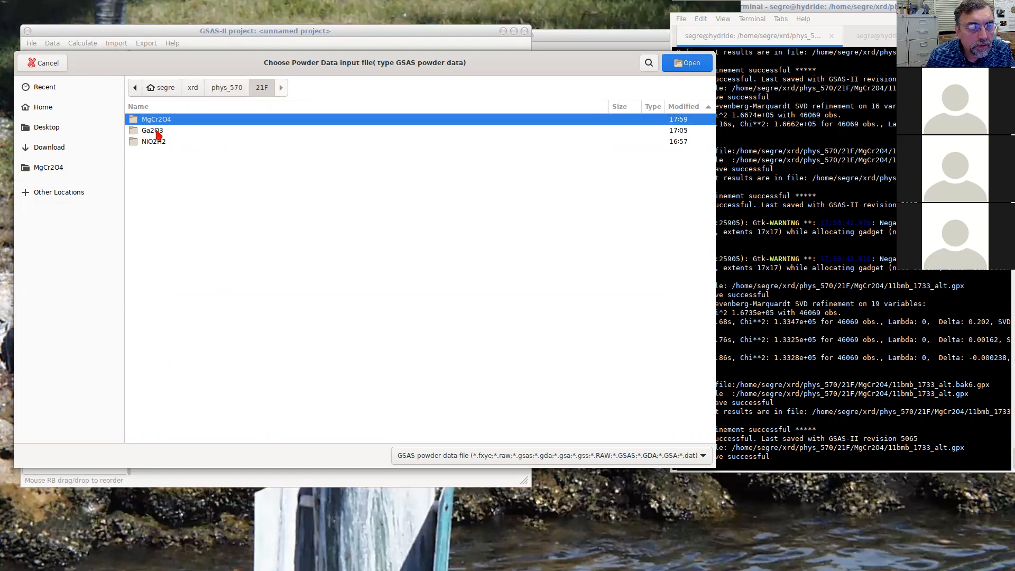
double_click(154, 130)
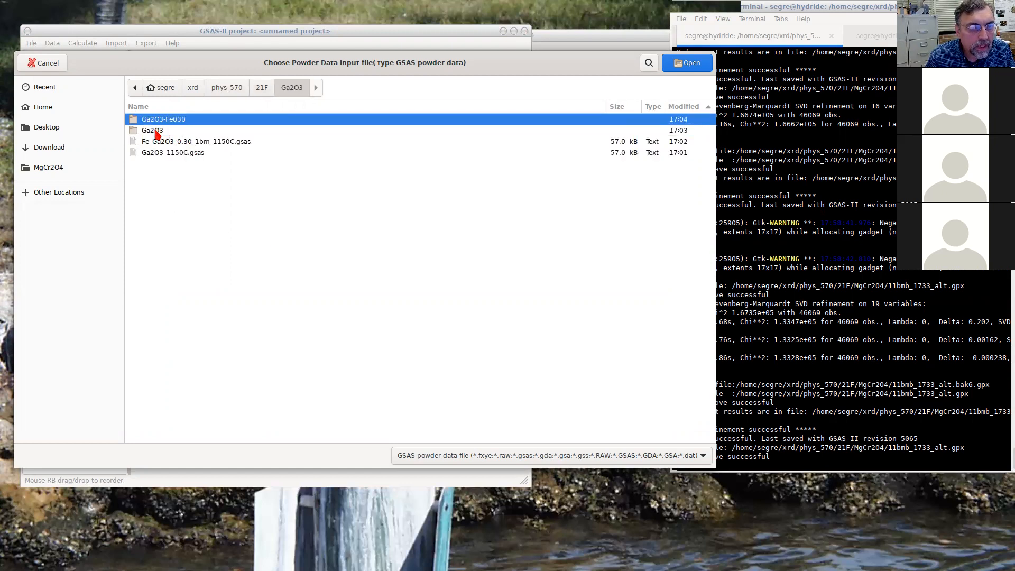
click(167, 156)
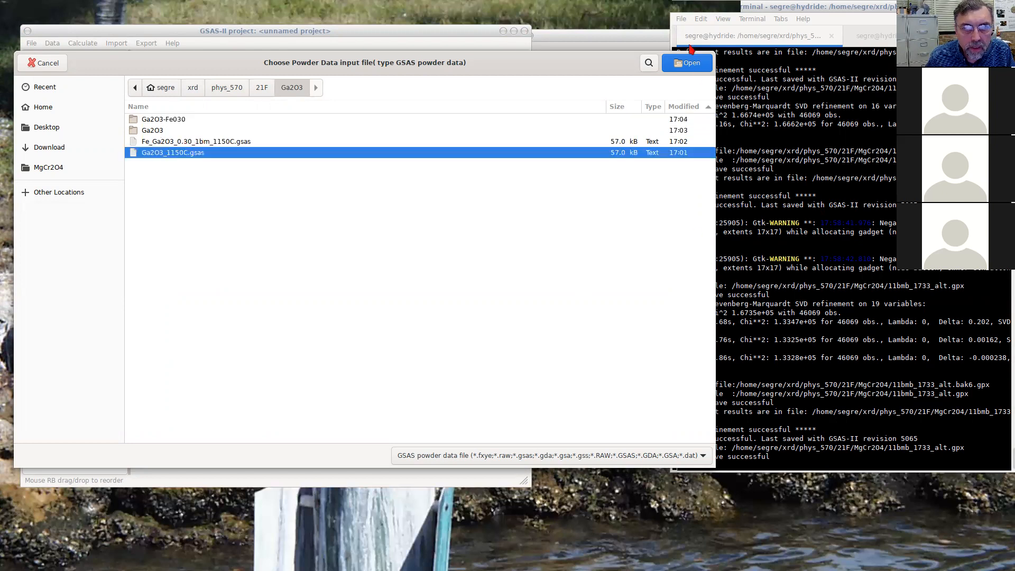
click(684, 62)
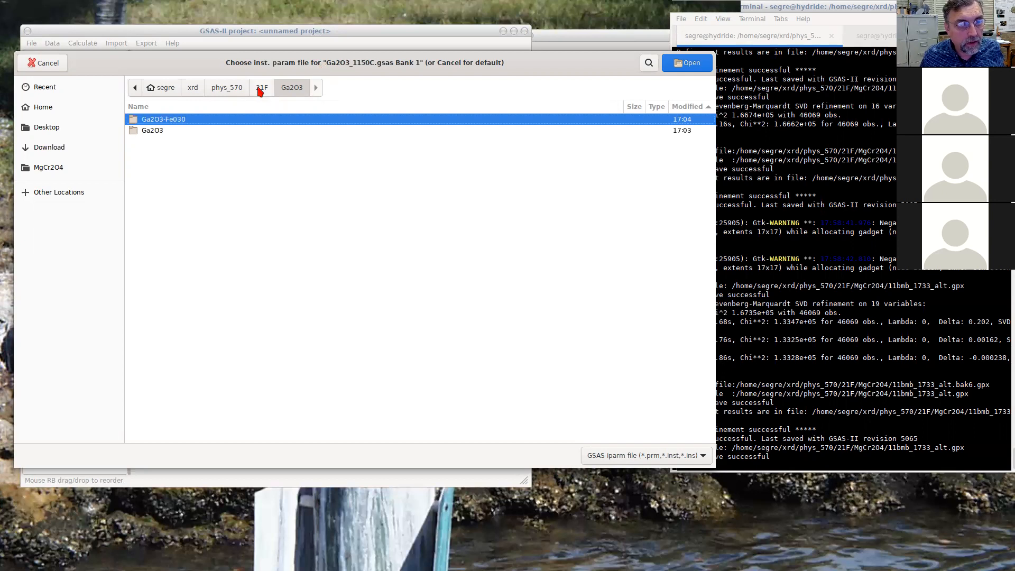
Assign the GSAS-II instrument parameter file iitd26_II.instprm from the xrd folder to the Ga2O3 data and bring the pattern plot into view
click(193, 91)
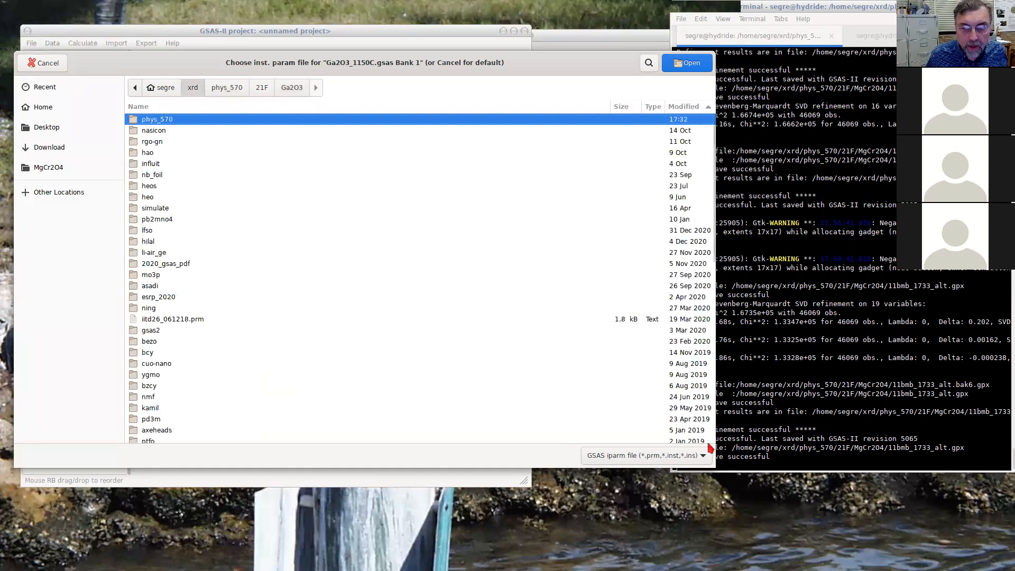
click(701, 456)
click(646, 470)
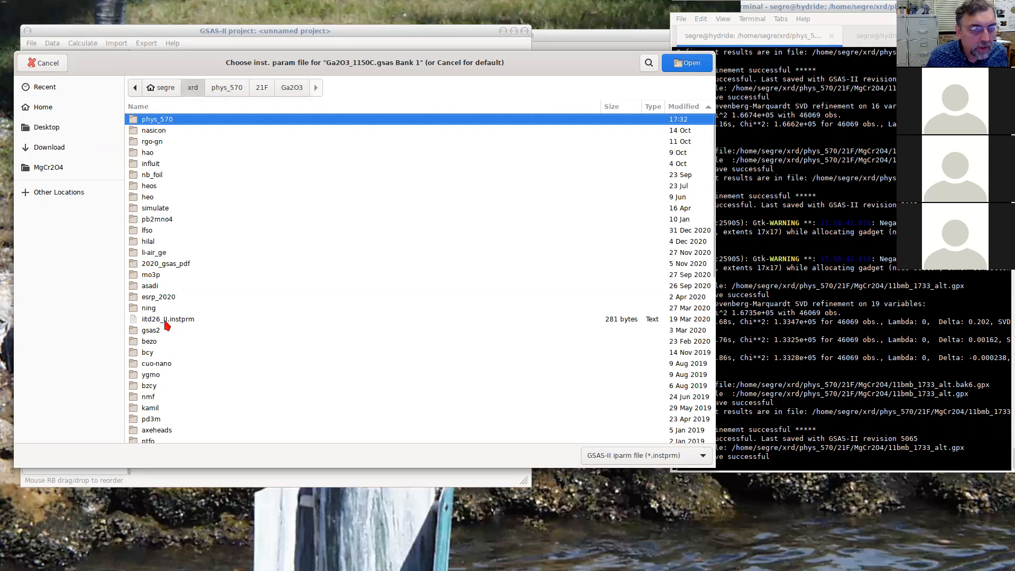
click(166, 322)
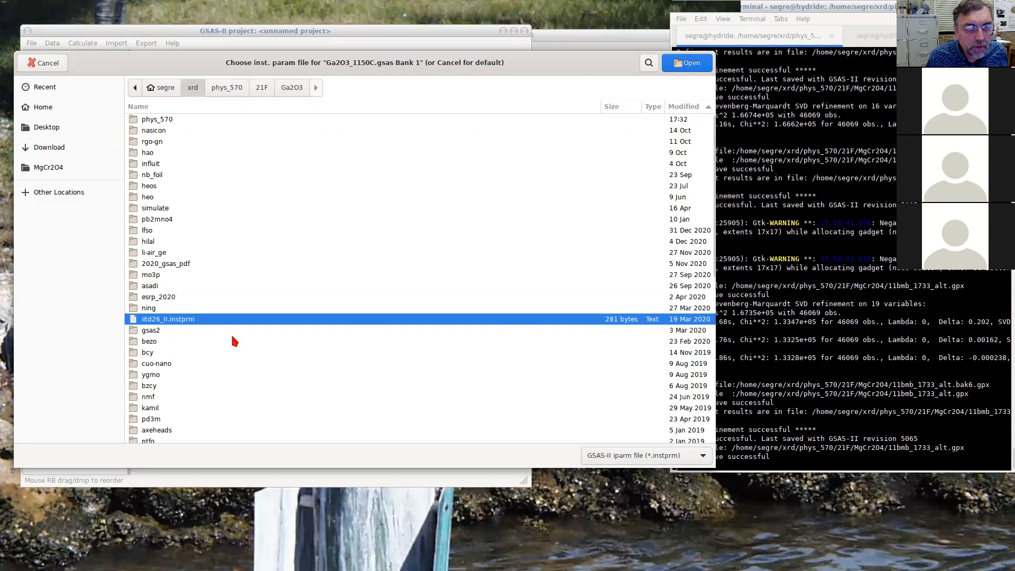
click(683, 66)
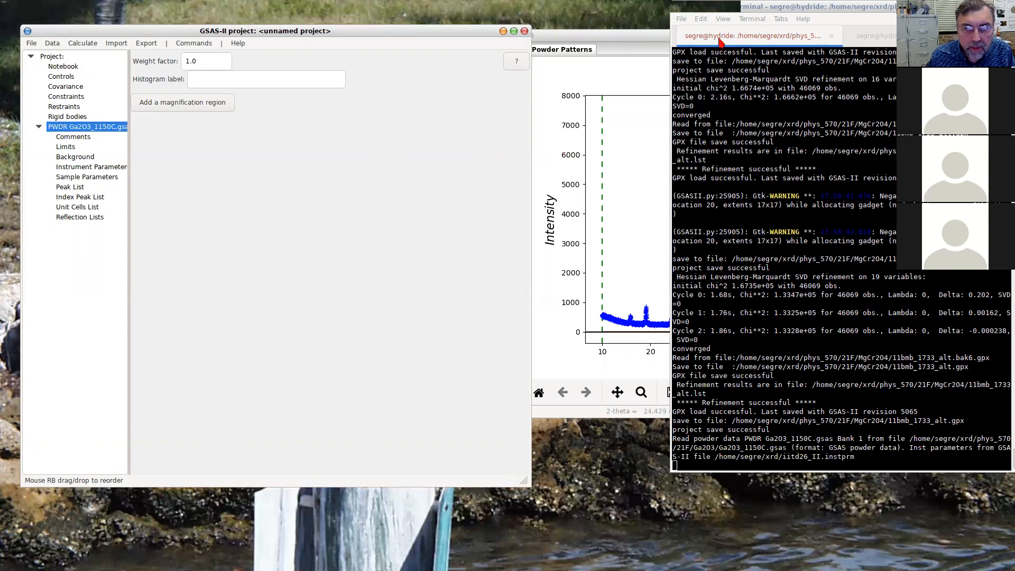
click(648, 221)
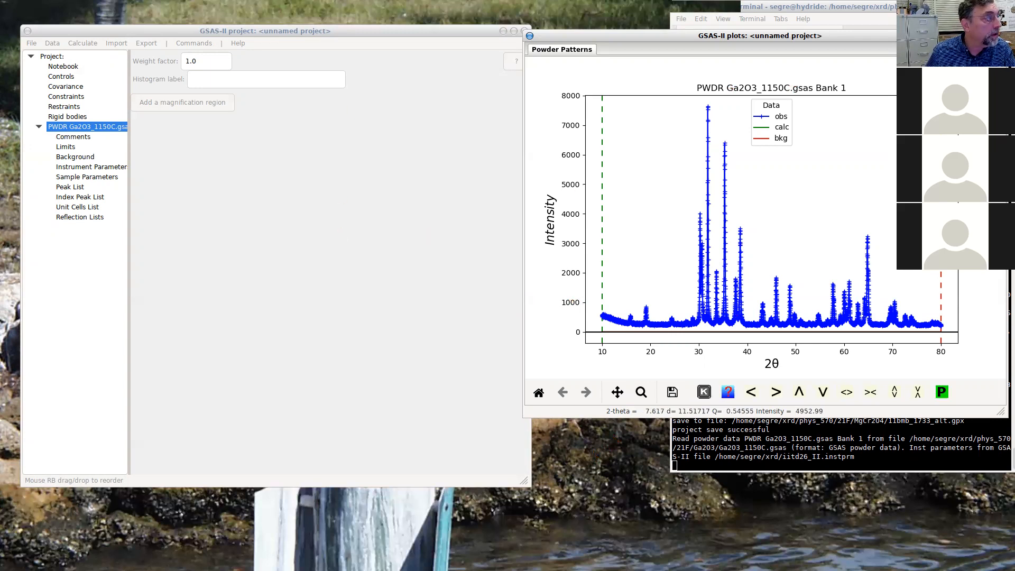
Switch to the ICSD website in Chrome, start a new session and log in with the stored credentials
key(alt+Tab)
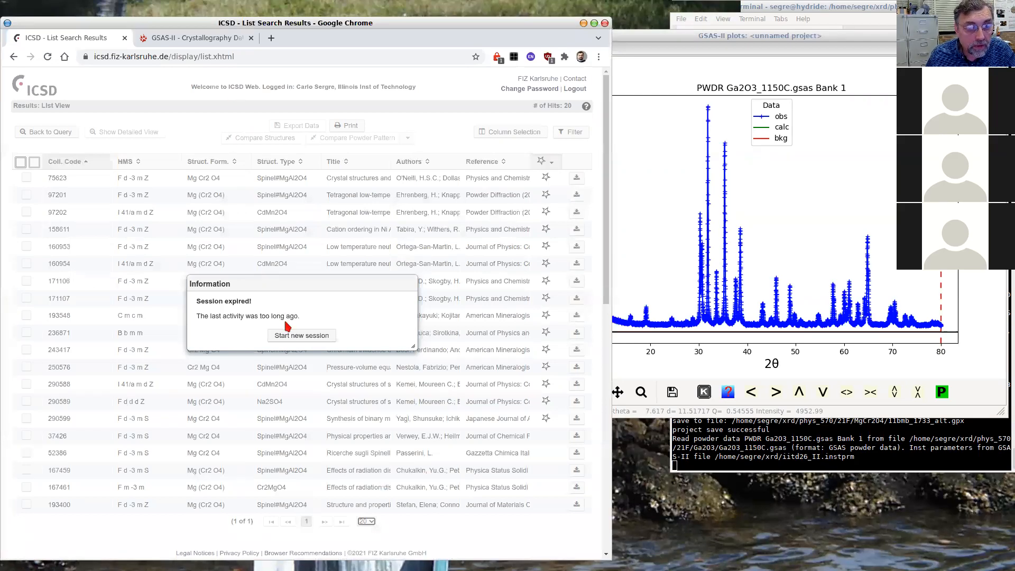
click(297, 336)
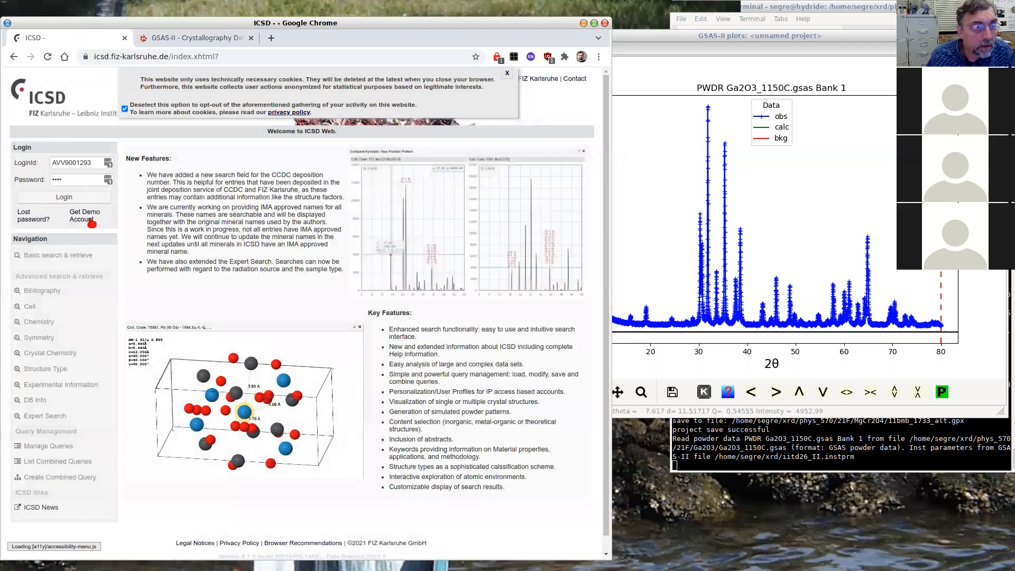
click(53, 201)
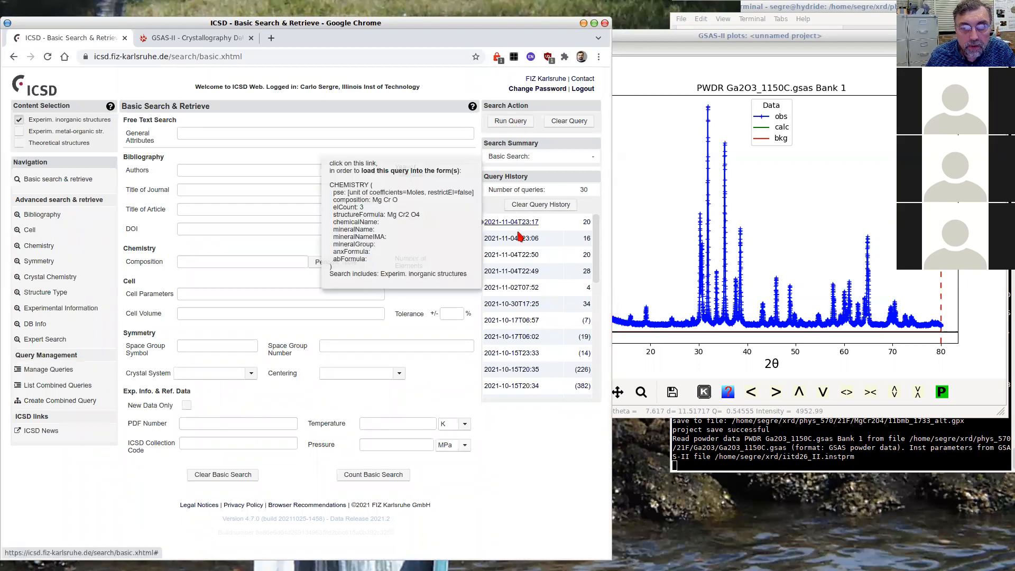
Reload the earlier Ga2 O3 query from the query history, run it and list all matching structures on a single page
click(518, 239)
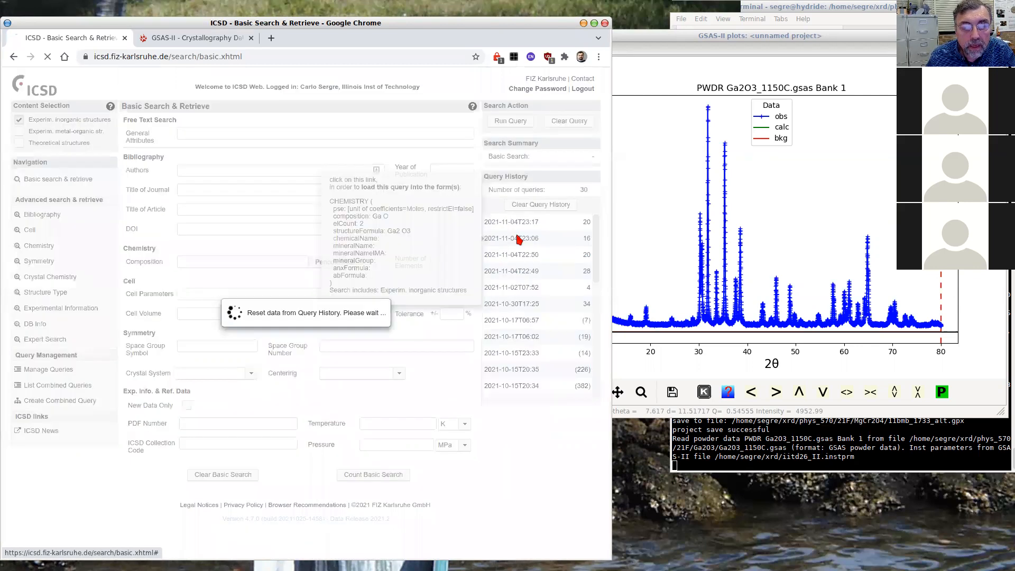
click(499, 122)
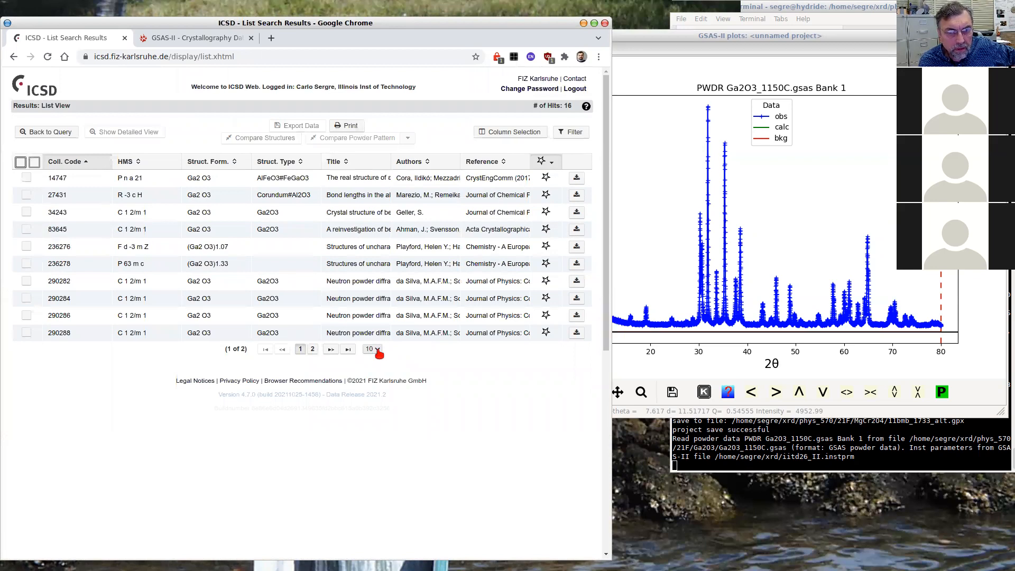
click(375, 350)
click(372, 368)
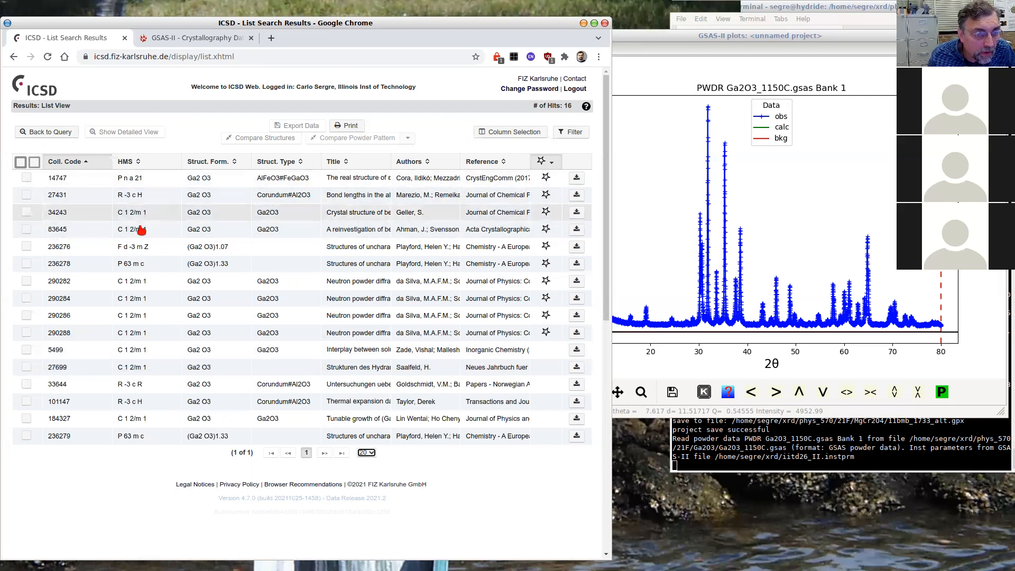
mouse_move(128, 220)
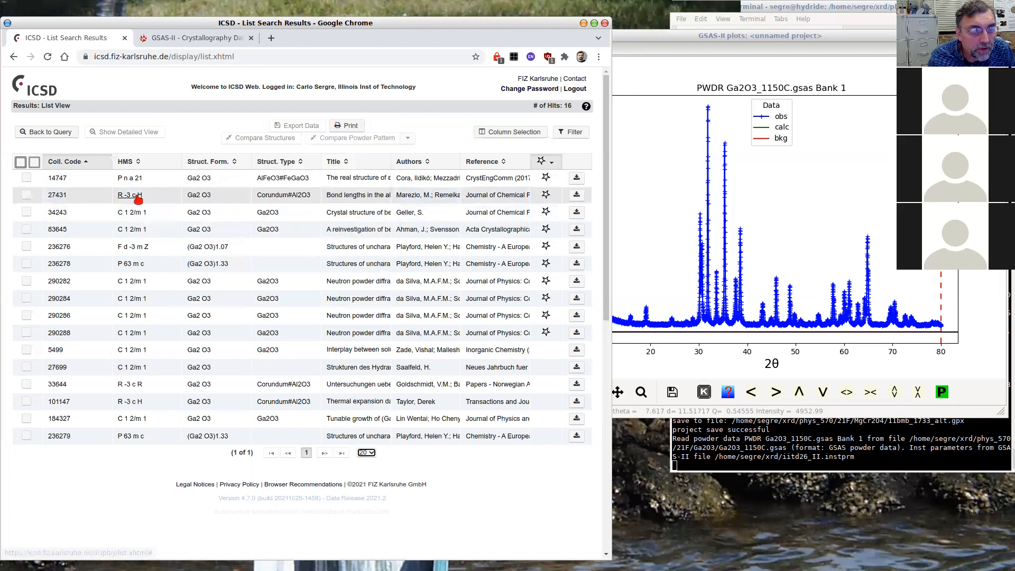
mouse_move(136, 198)
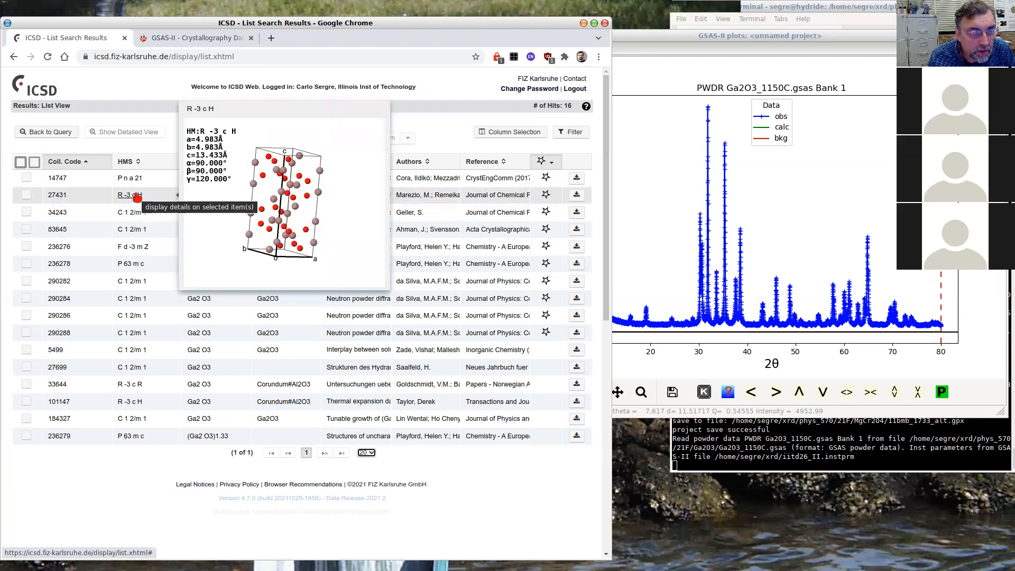
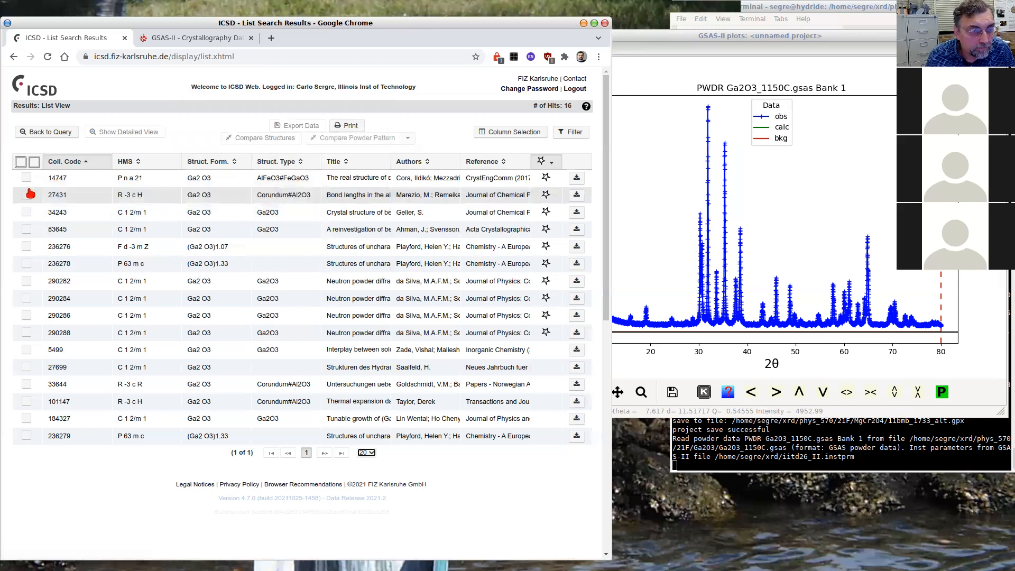
Select ICSD entries 27431, 34243, 236276 and 236278 and open a comparison of their powder patterns
click(27, 195)
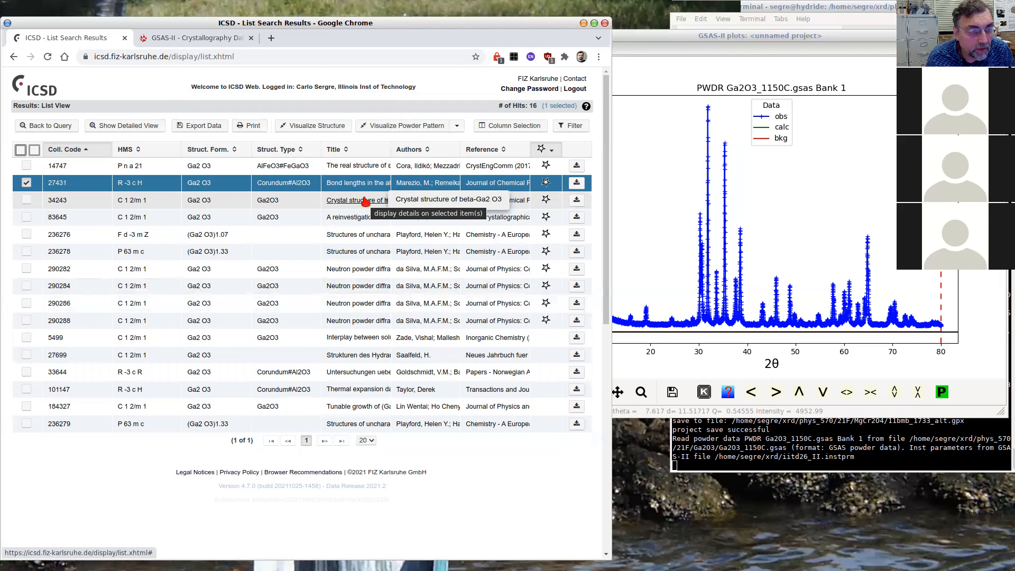
click(26, 199)
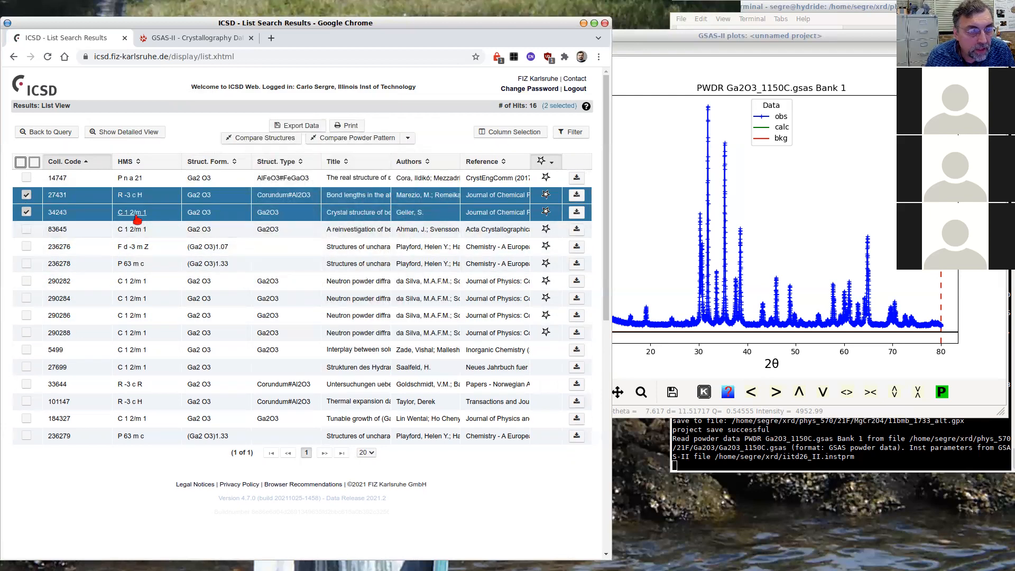
mouse_move(137, 218)
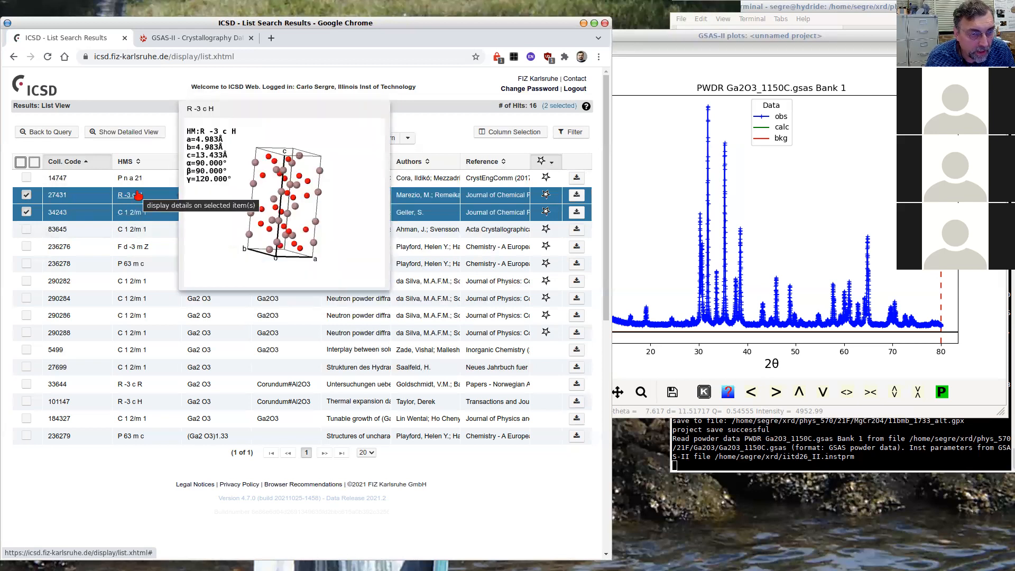
mouse_move(133, 248)
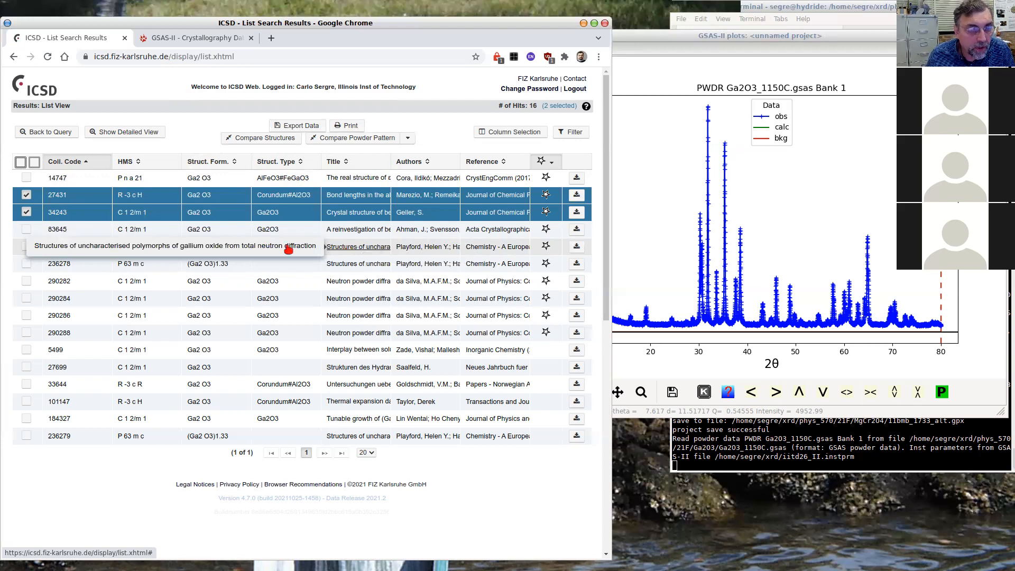
click(26, 248)
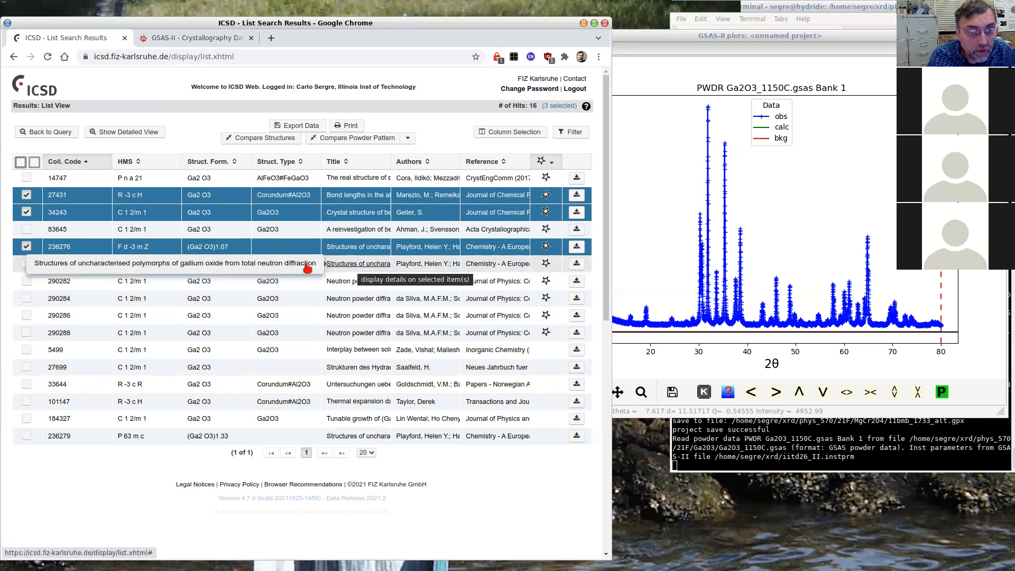
mouse_move(149, 265)
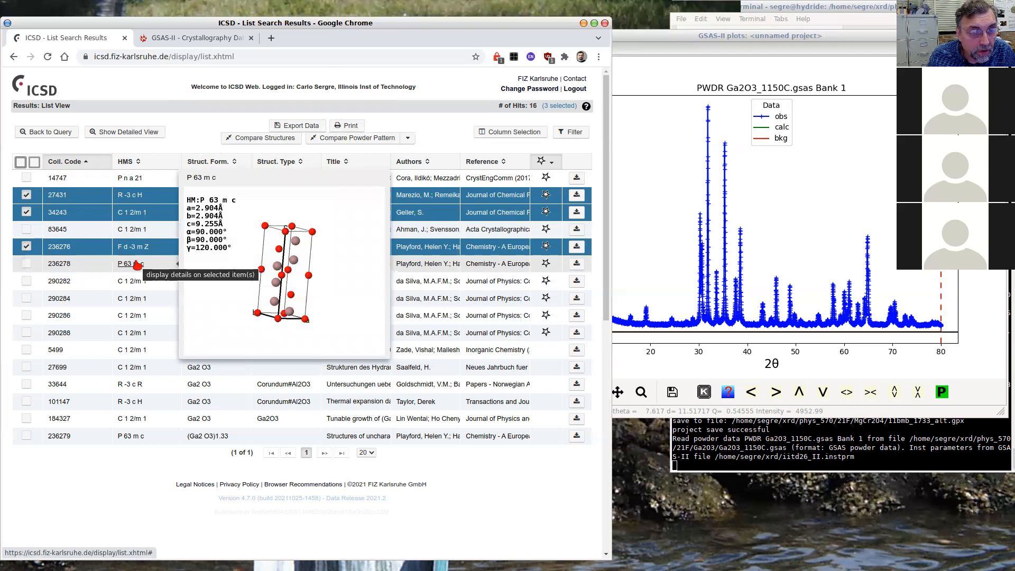
click(28, 265)
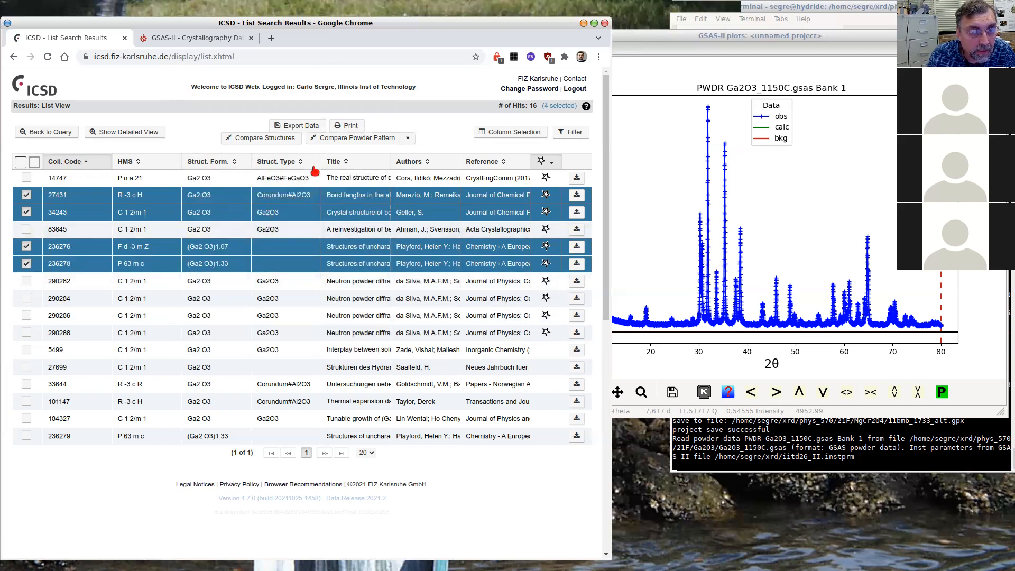
click(350, 137)
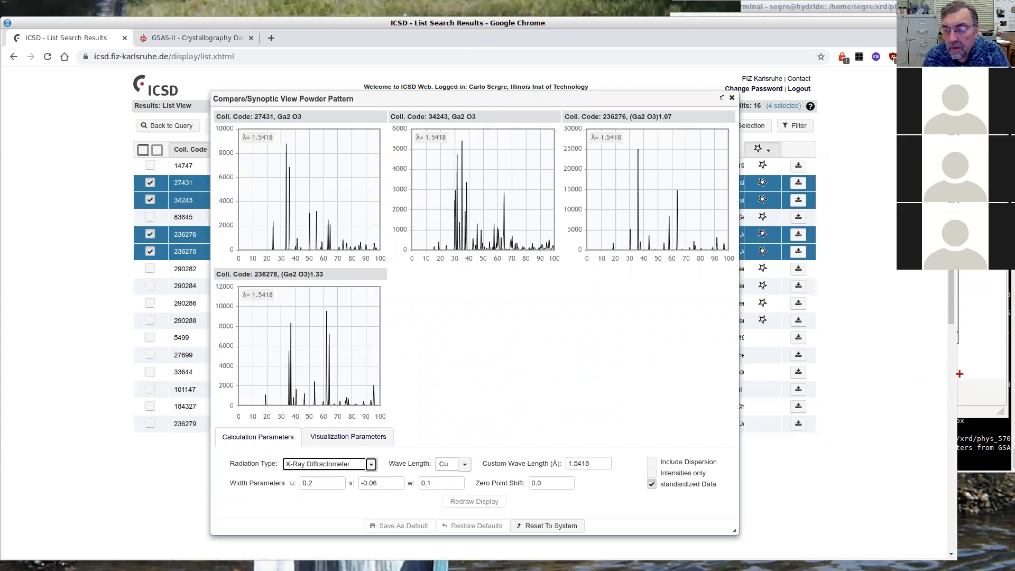
Arrange the pattern comparison beside the GSAS-II plot, compare the calculated patterns with the measured Ga2O3 data, and close the comparison
drag(941, 376, 640, 376)
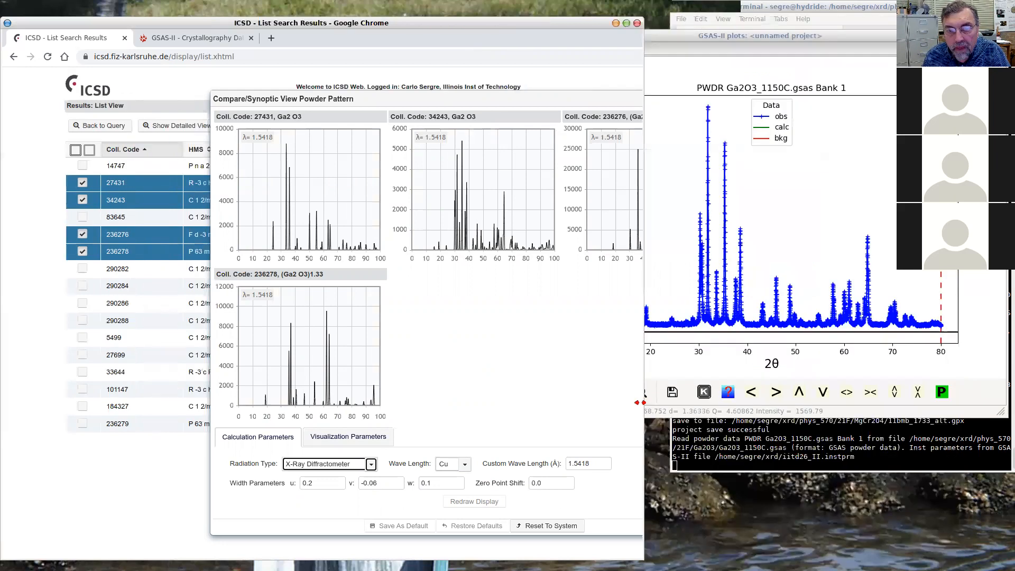
click(456, 389)
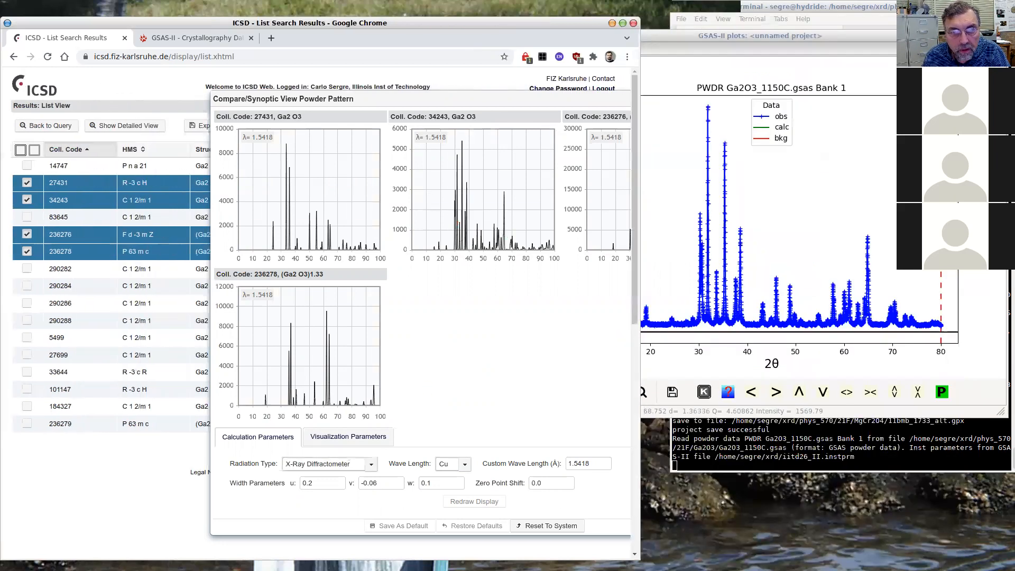
drag(461, 100, 304, 72)
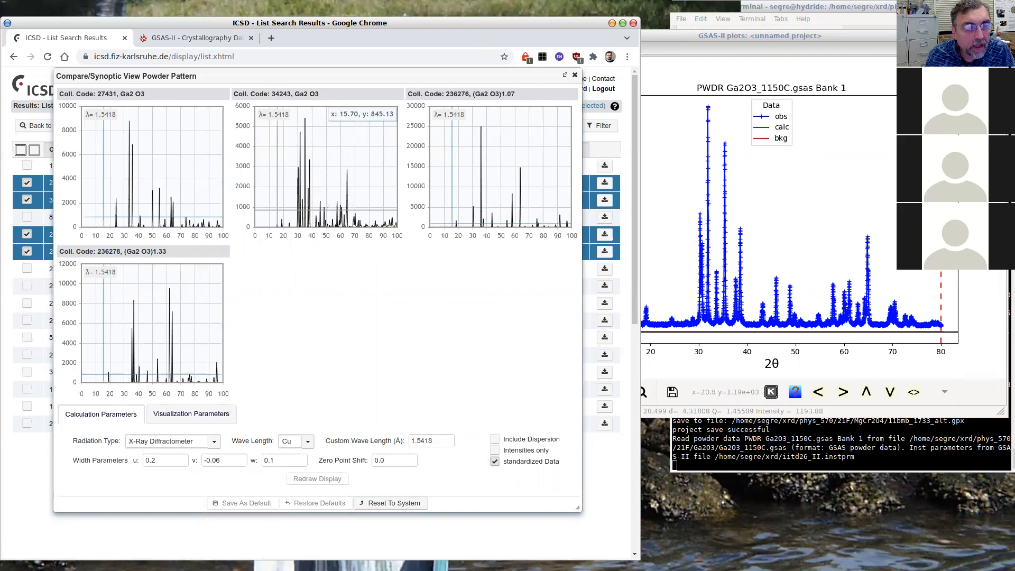
mouse_move(305, 117)
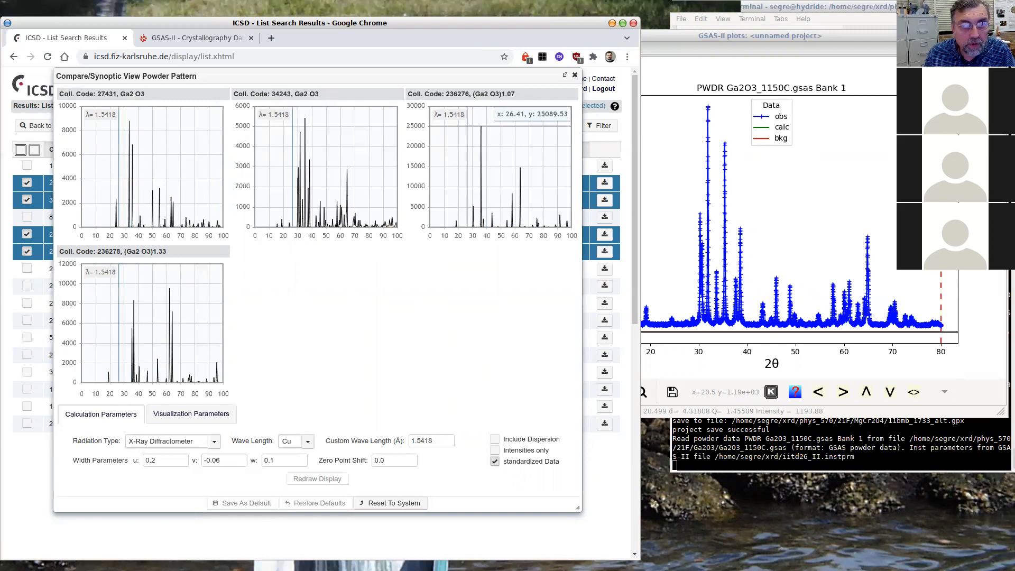
click(576, 77)
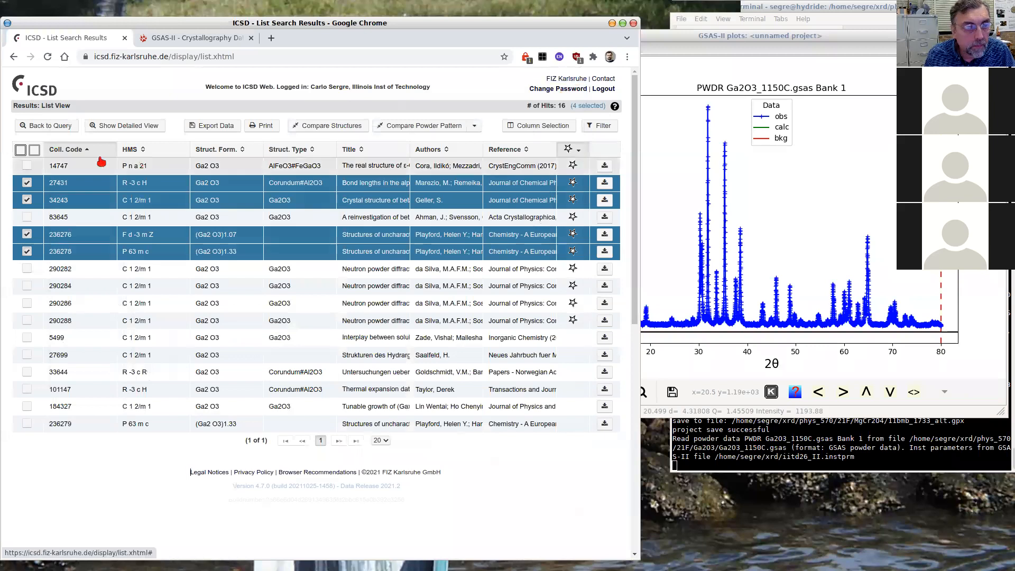
Clear the current selection, select only the beta-Ga2 O3 entry 34243 and download its CIF file
click(34, 151)
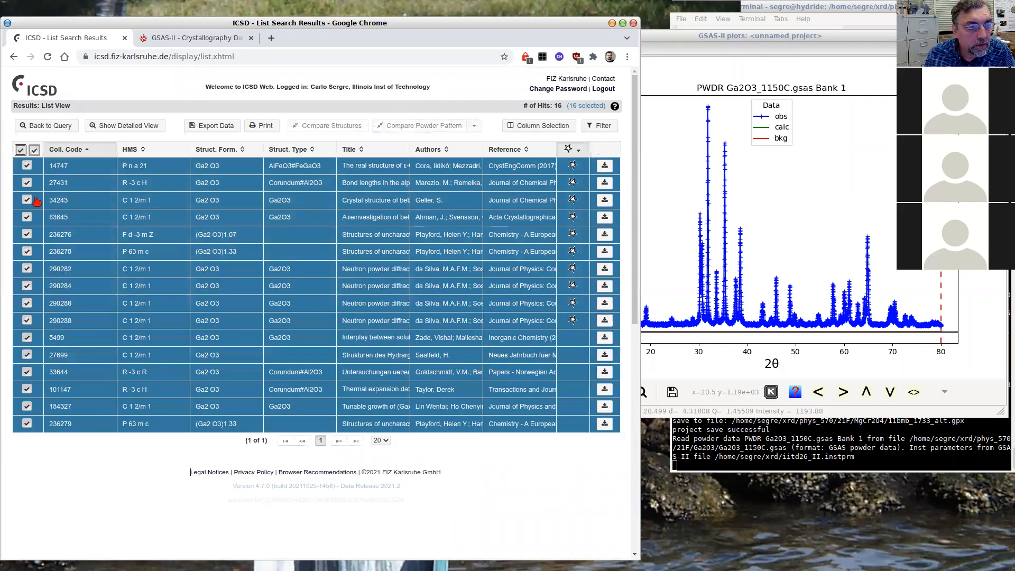
click(34, 152)
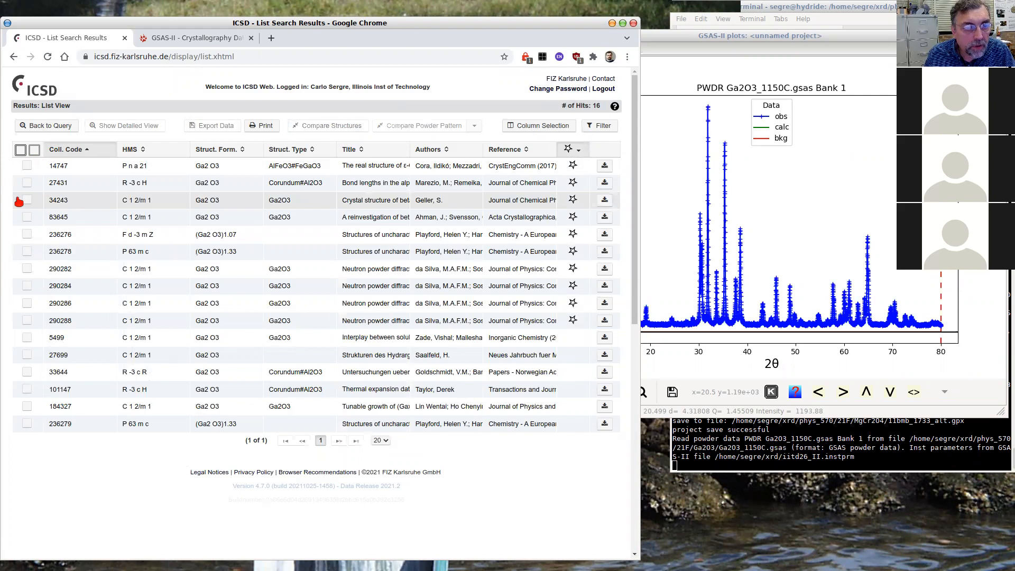
click(27, 201)
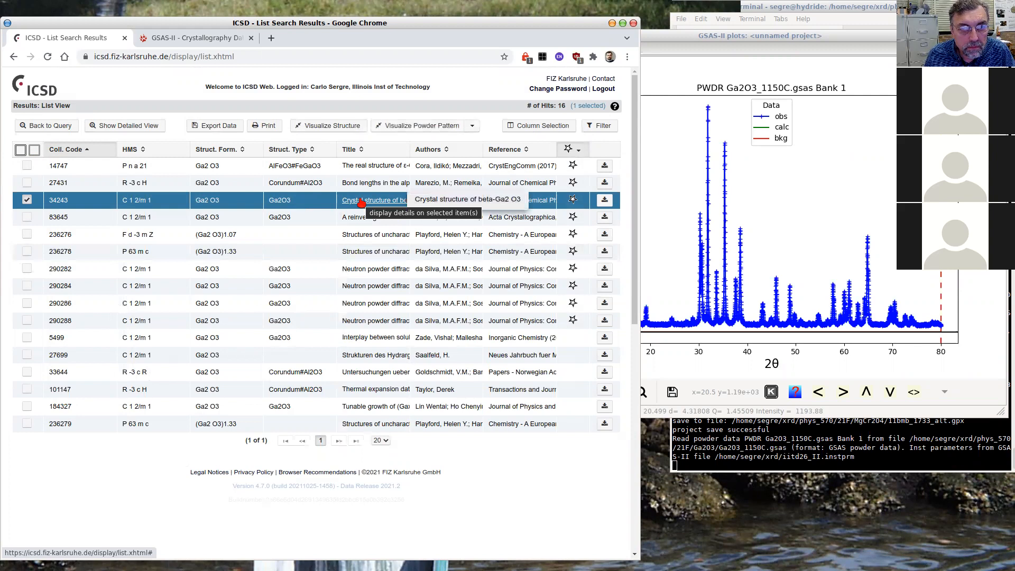
click(605, 201)
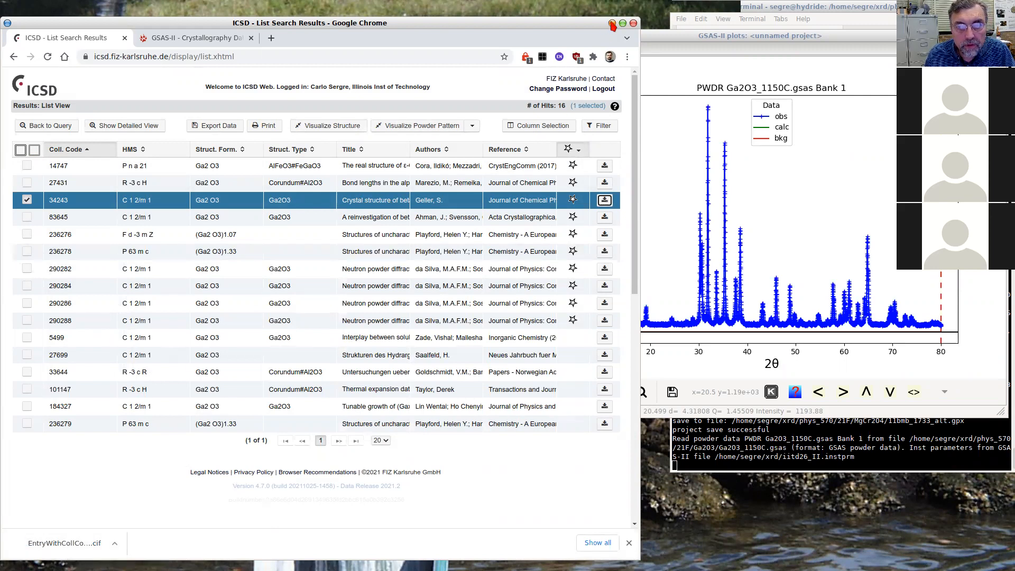
Minimize the browser, switch to the terminal session in ~/xrd/phys_570 and list the download folder with ls -ltr
click(611, 24)
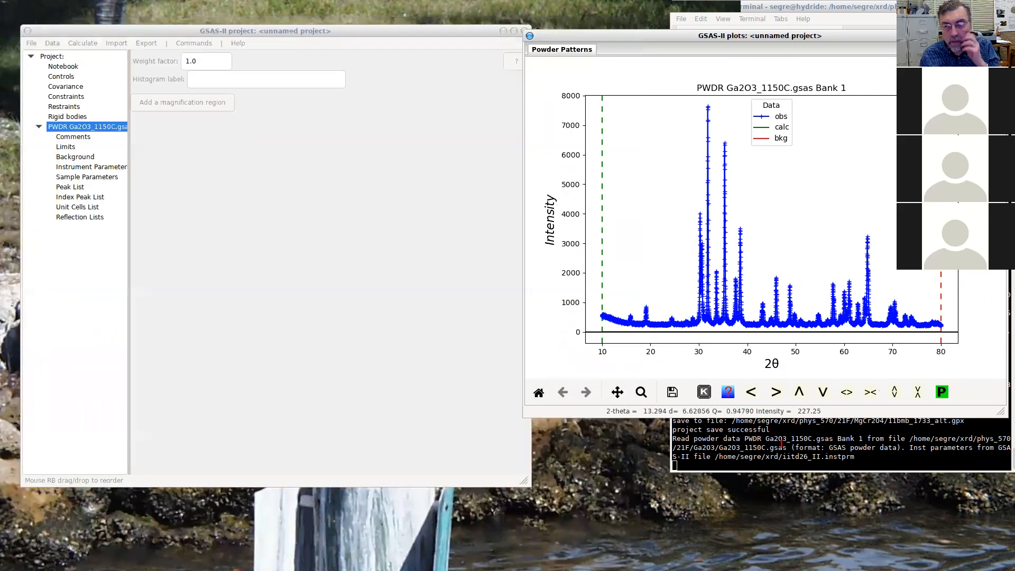
click(781, 444)
key(ctrl+Page_Down)
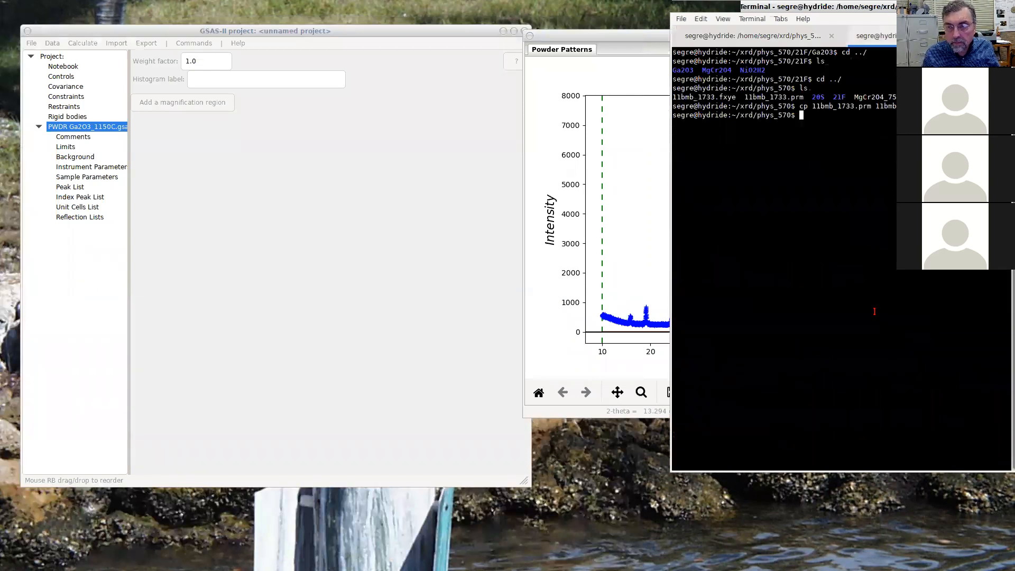
text(cd)
key(BackSpace)
key(BackSpace)
key(BackSpace)
text(ls -ltr ~/DOwn)
key(BackSpace)
key(BackSpace)
key(BackSpace)
text(ownloads)
key(Return)
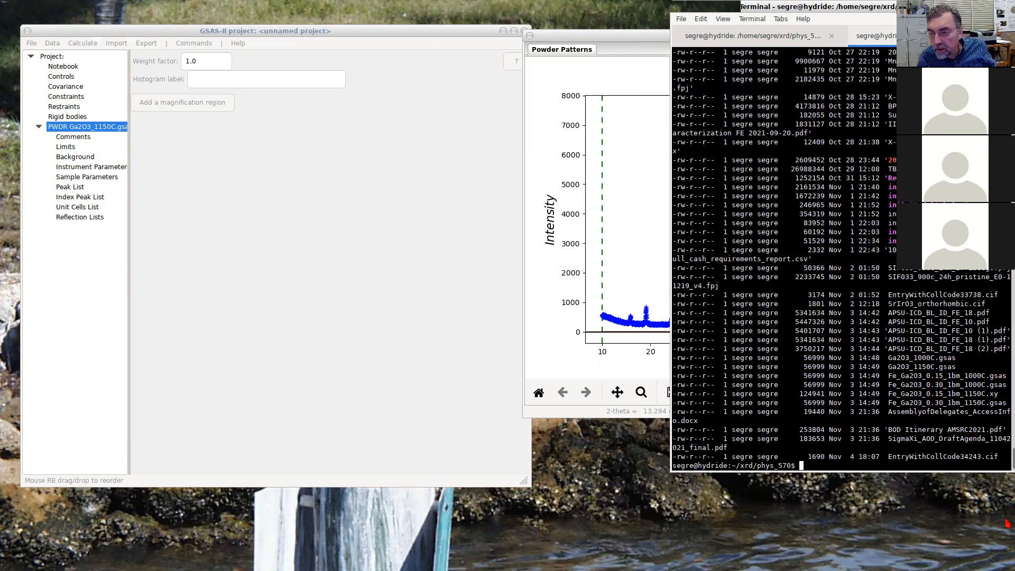
Move EntryWithCollCode34243.cif from ~/Download into the current phys_570 folder, renaming it Ga2O3-beta_34243.cif
double_click(945, 454)
key(ctrl+c)
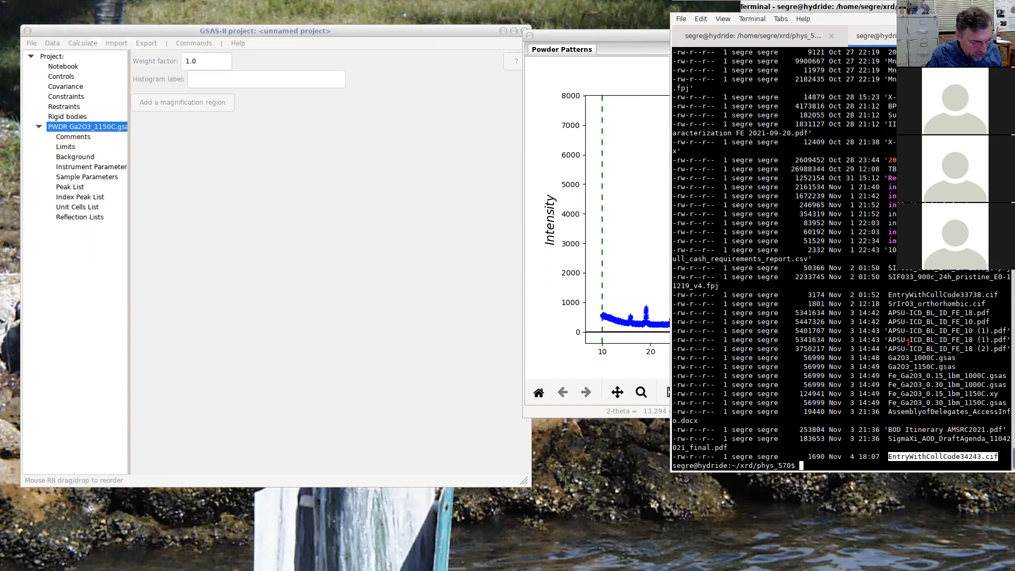
text(mv ~/)
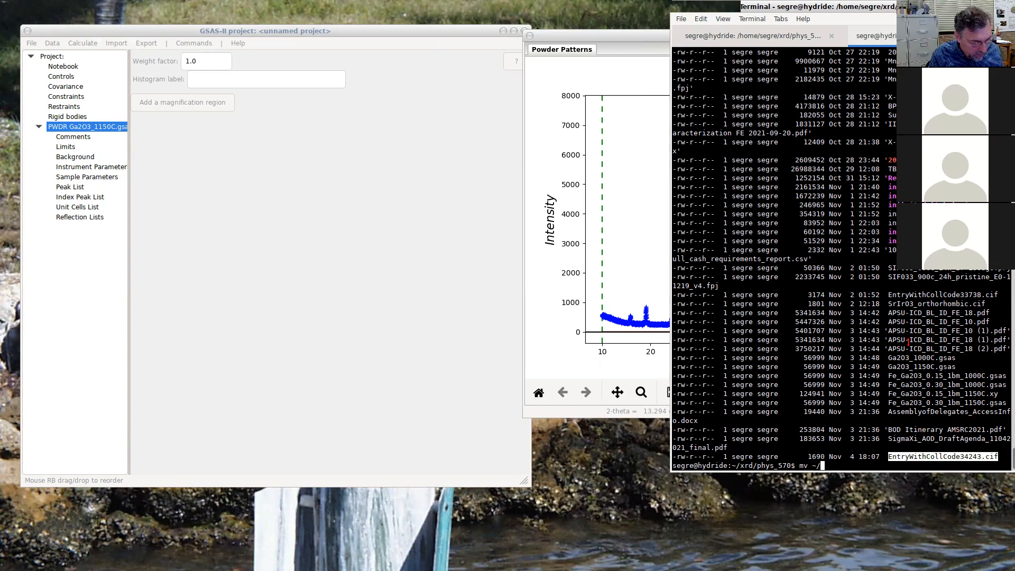
text(Download/)
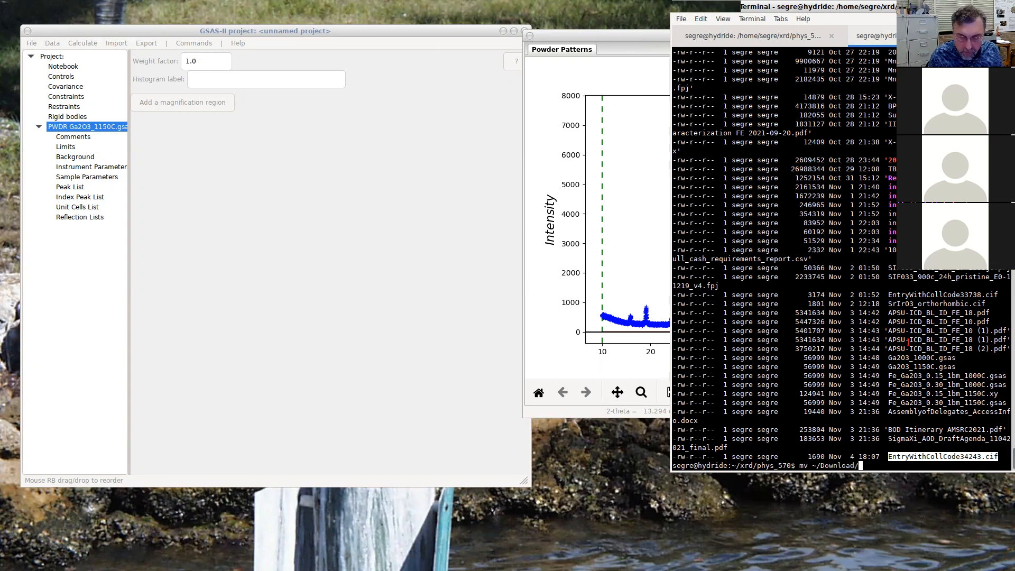
middle_click(851, 340)
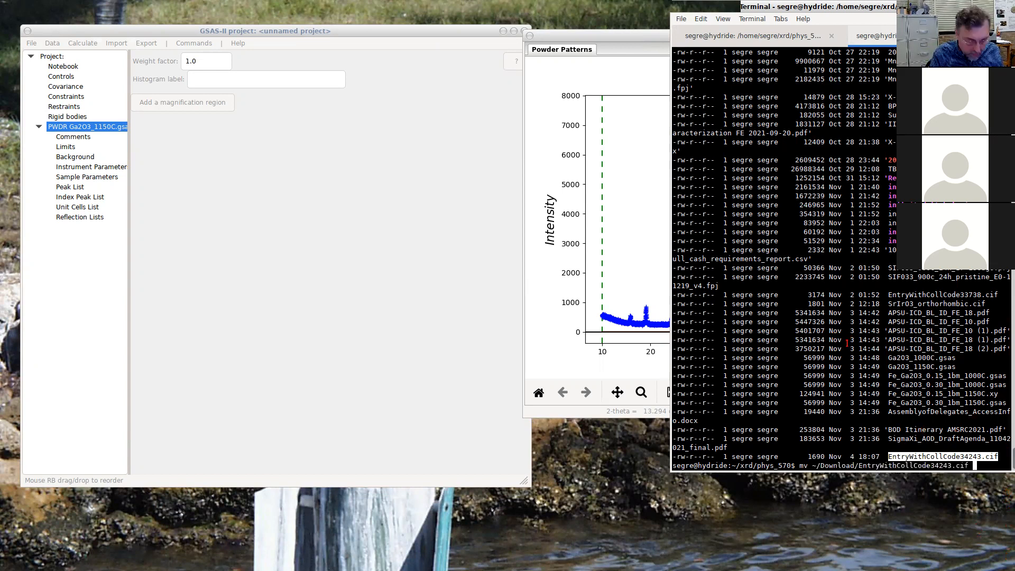
text(.)
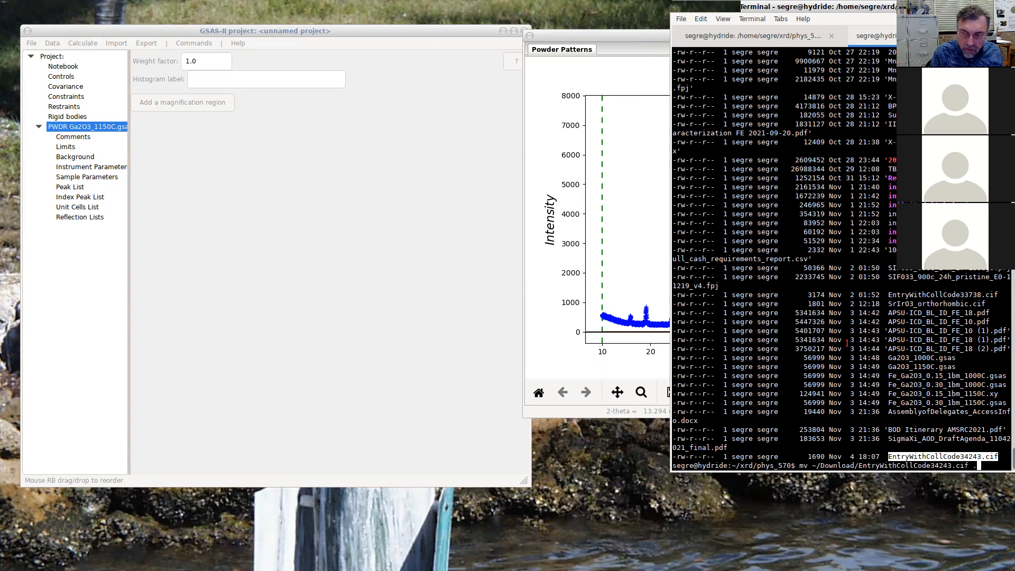
text(/G)
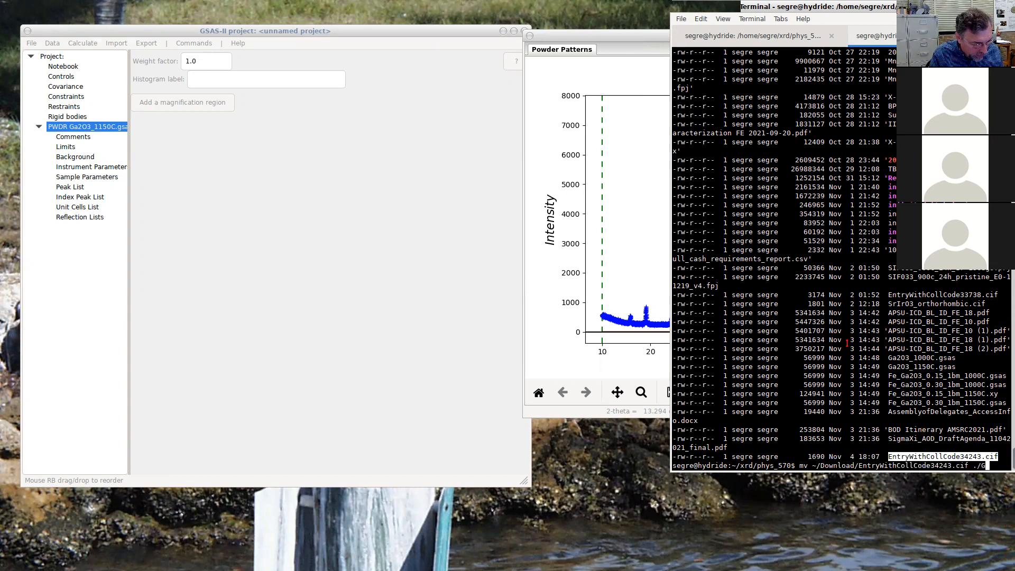
text(a)
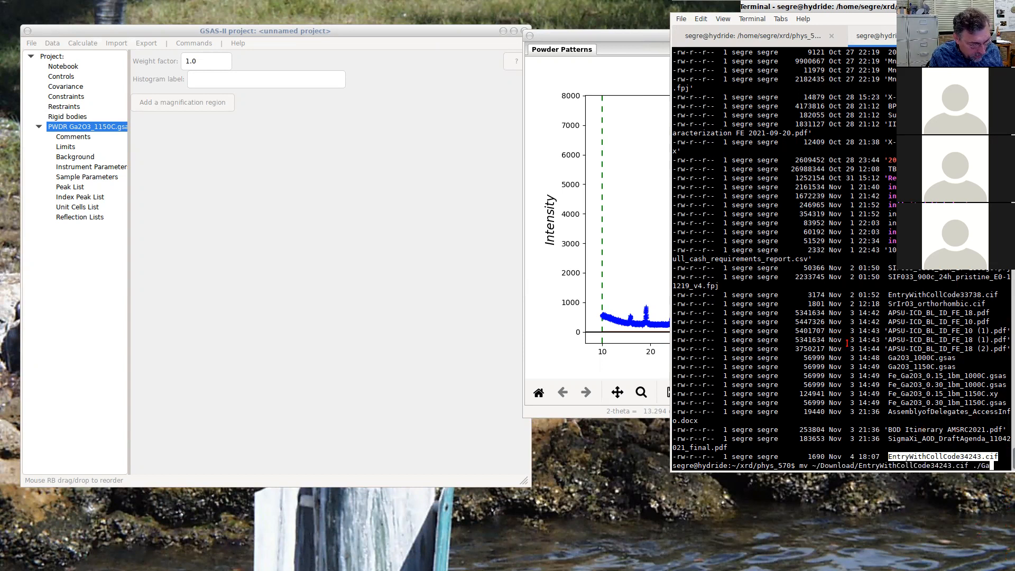
text(2O3)
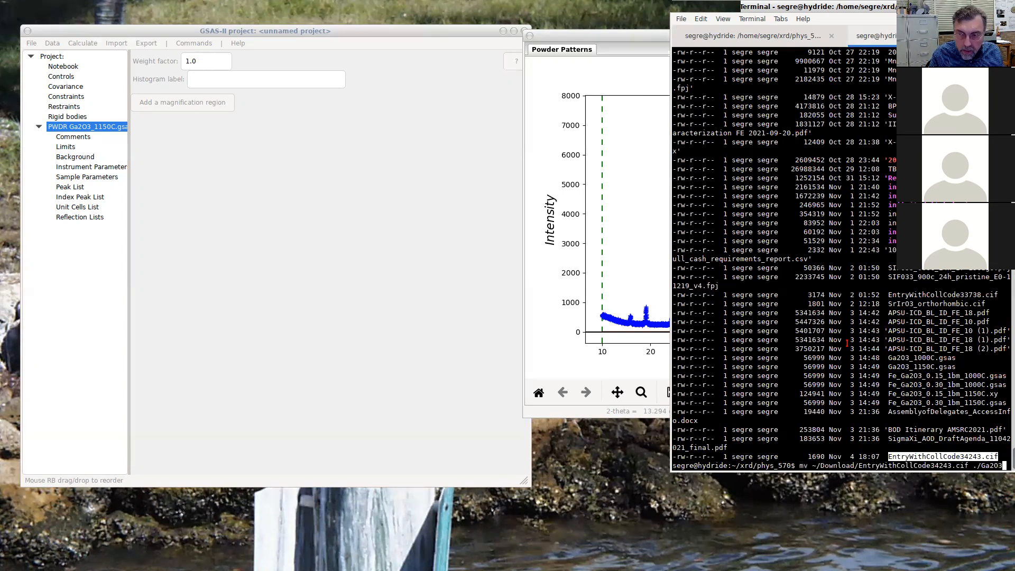
text(-beta_)
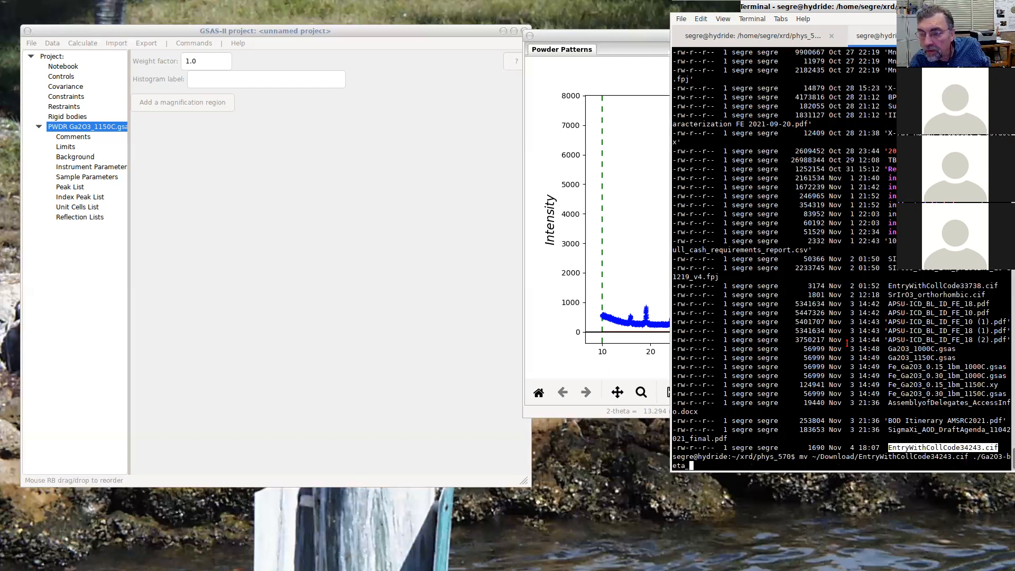
text(34243.cif)
key(Return)
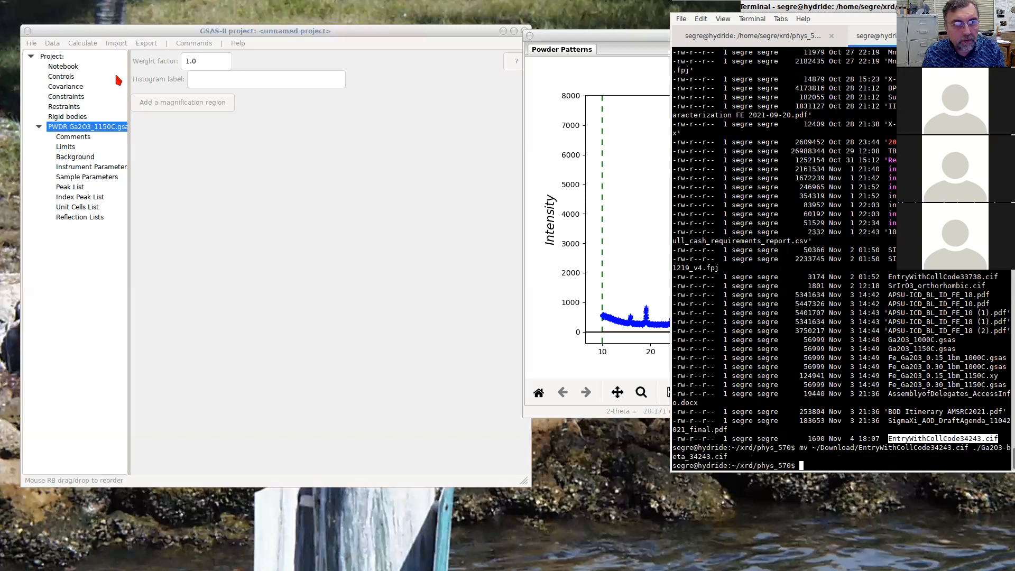
Import the phase from Ga2O3-beta_34243.cif in the phys_570 folder as a CIF file
click(112, 40)
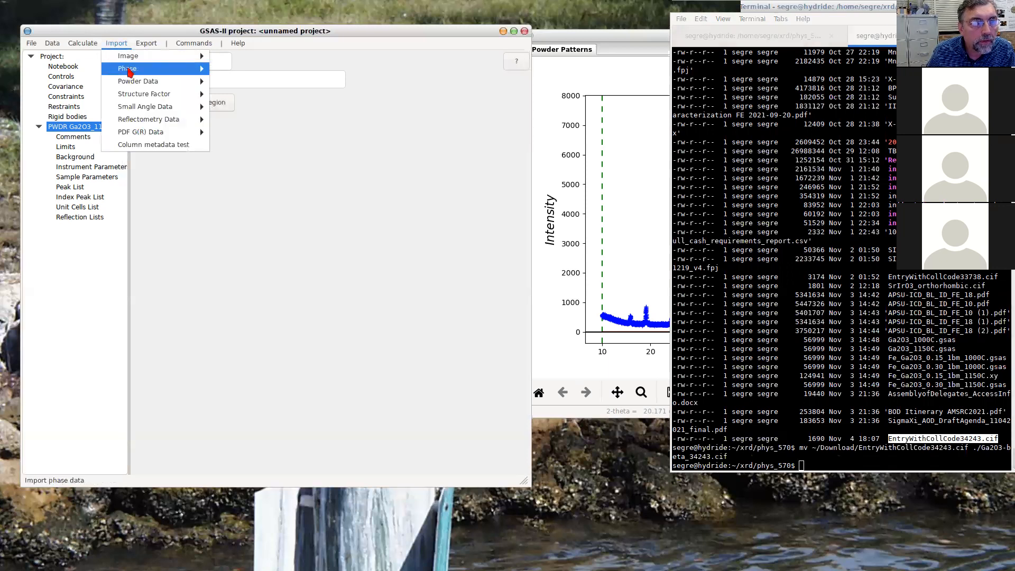
mouse_move(128, 71)
click(270, 123)
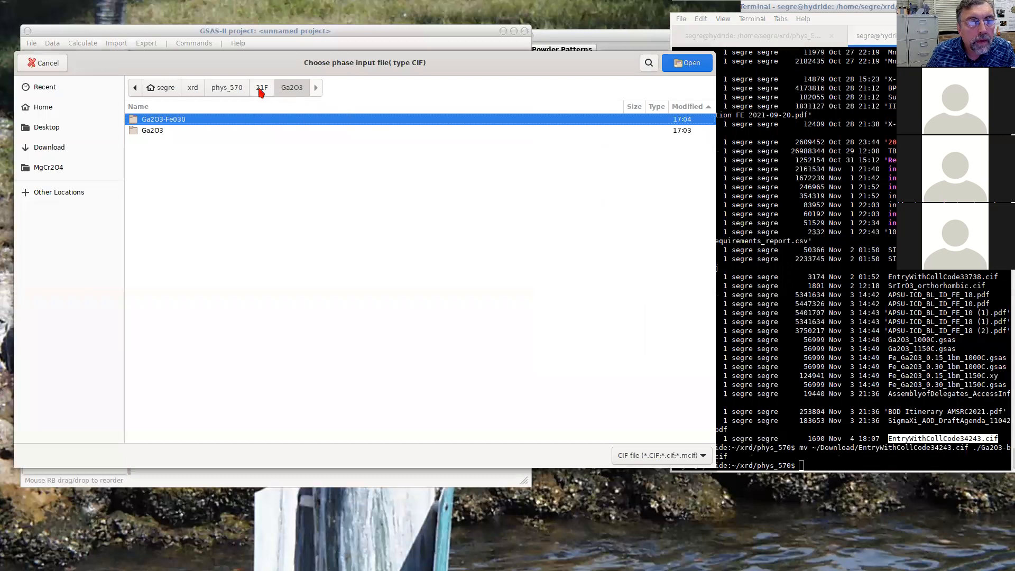
click(239, 90)
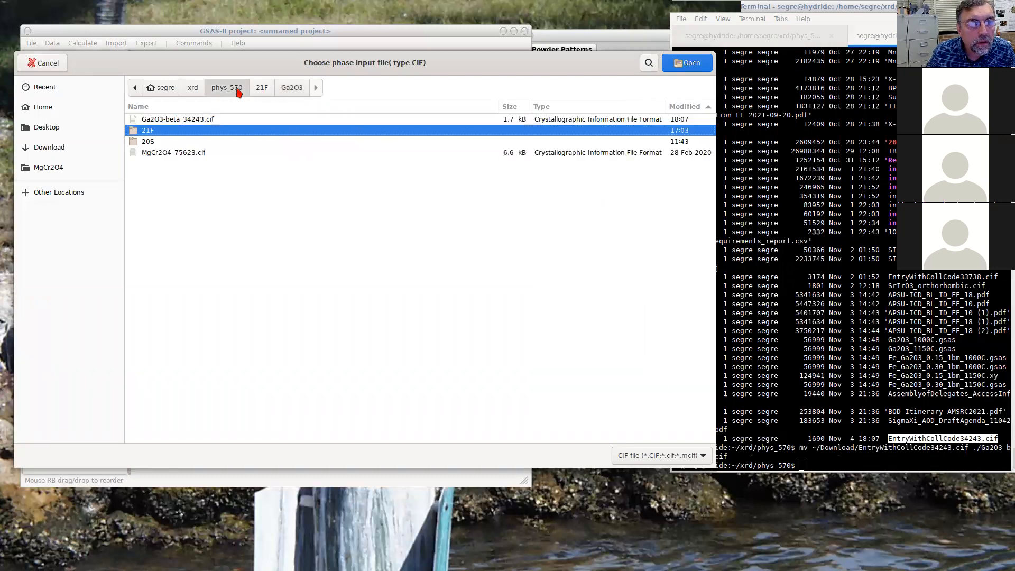
click(205, 121)
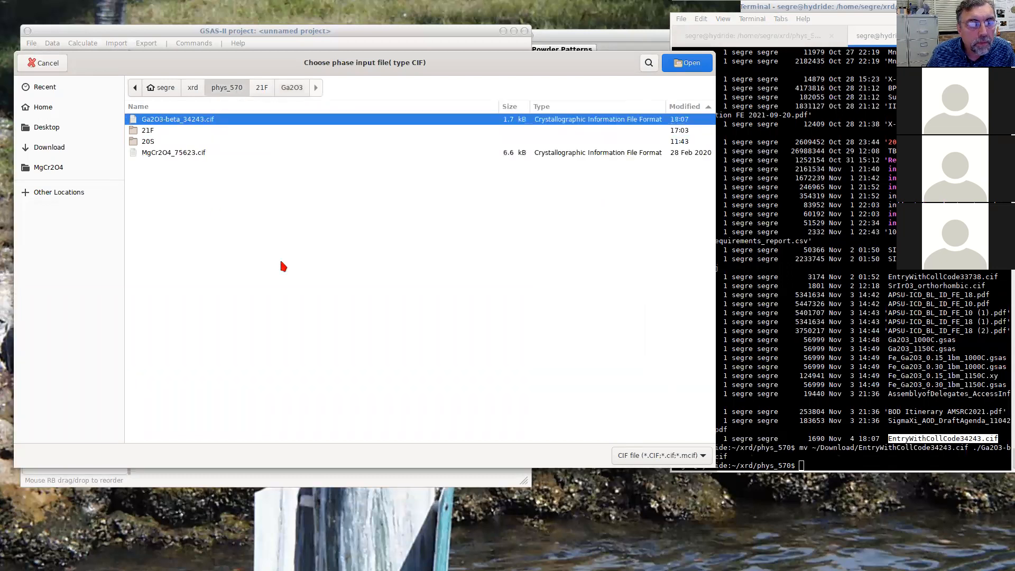
click(688, 64)
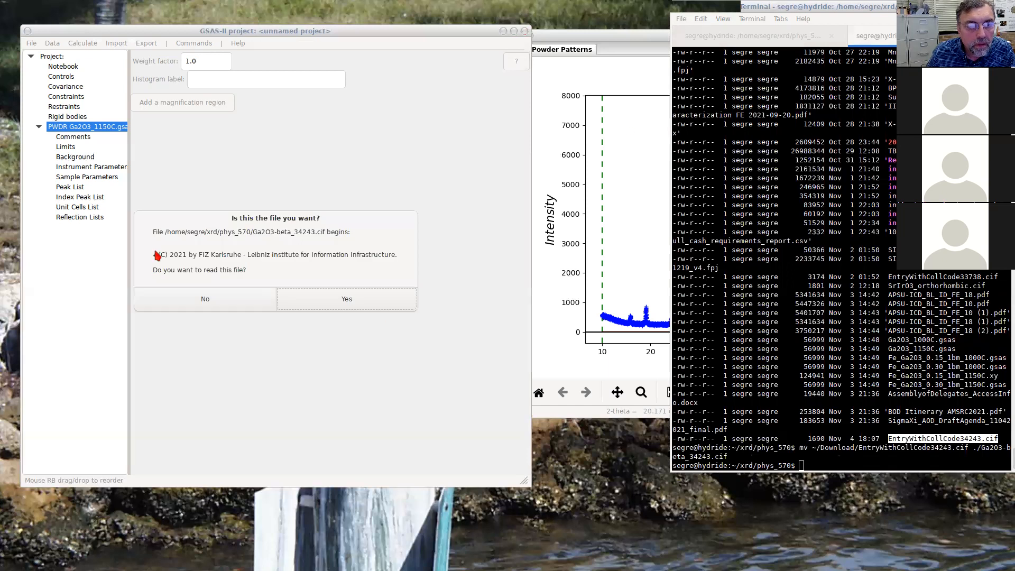
click(346, 300)
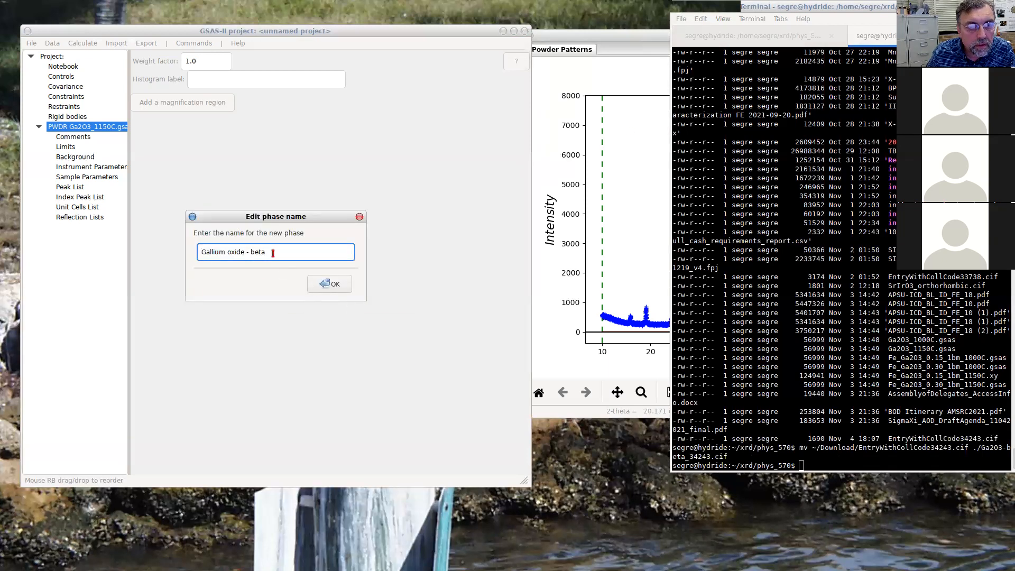
Accept the phase name Gallium oxide - beta and link the phase to the PWDR Ga2O3_1150C.gsas Bank 1 histogram
click(327, 284)
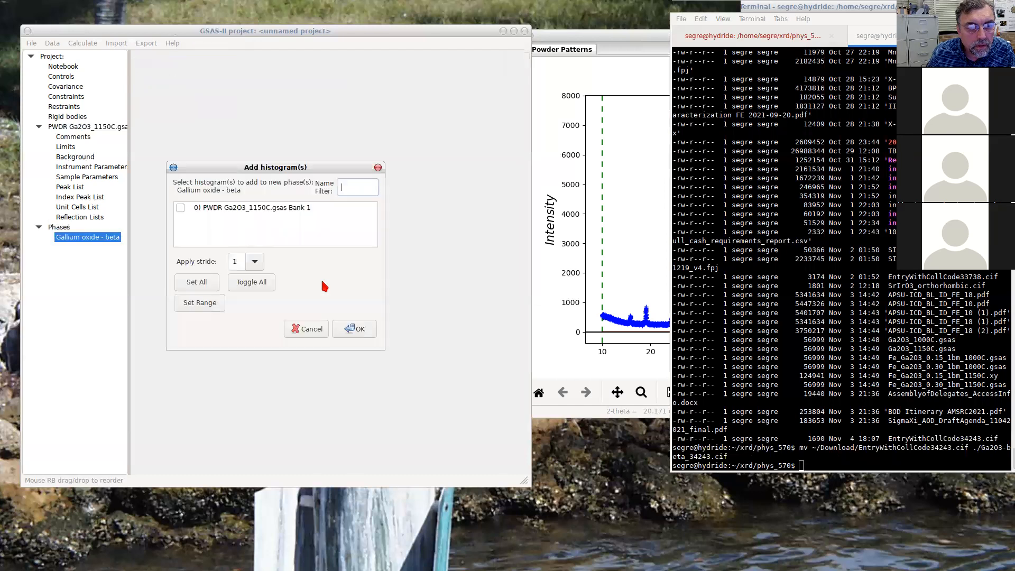
click(181, 209)
click(355, 328)
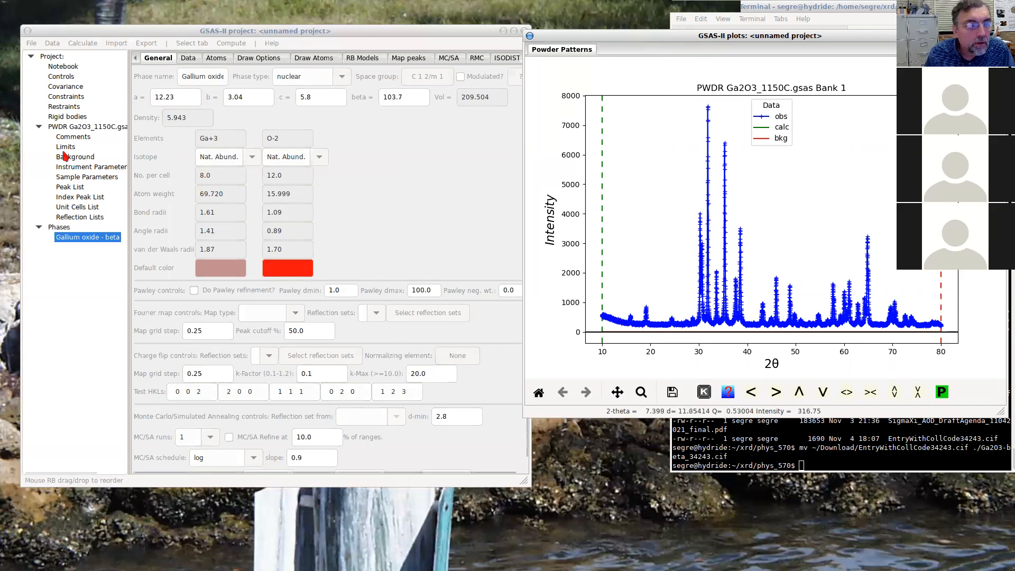
Set the lower limit of the fitted data range (Tmin) to 14
click(65, 147)
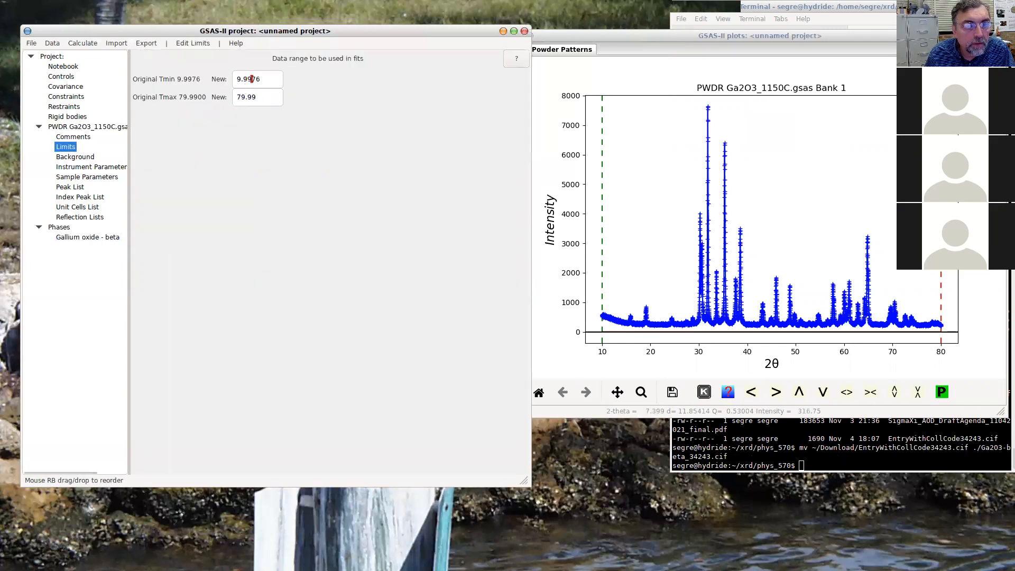
double_click(262, 78)
text(14)
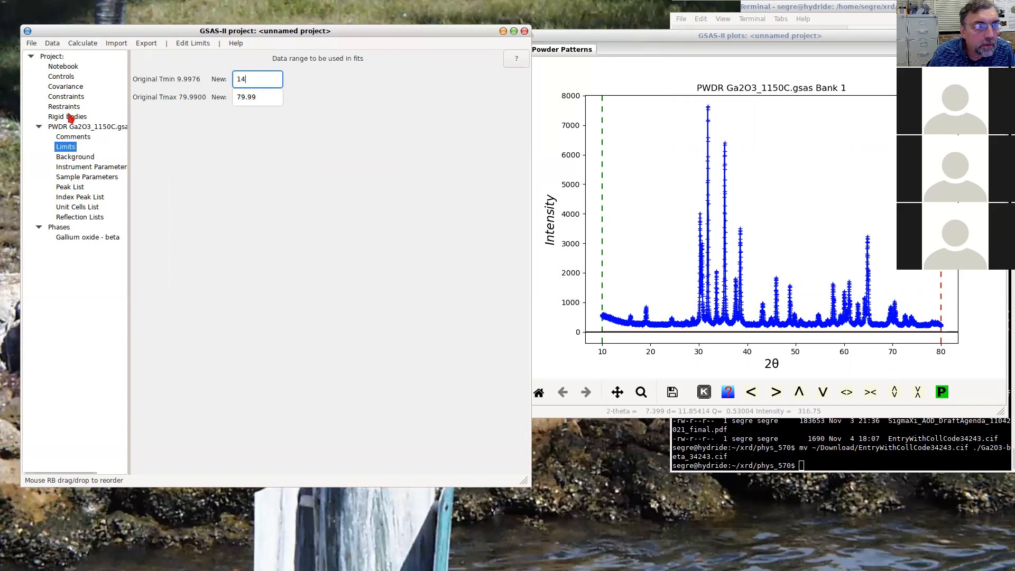
Set the number of chebyschev-1 background coefficients to 9
click(75, 158)
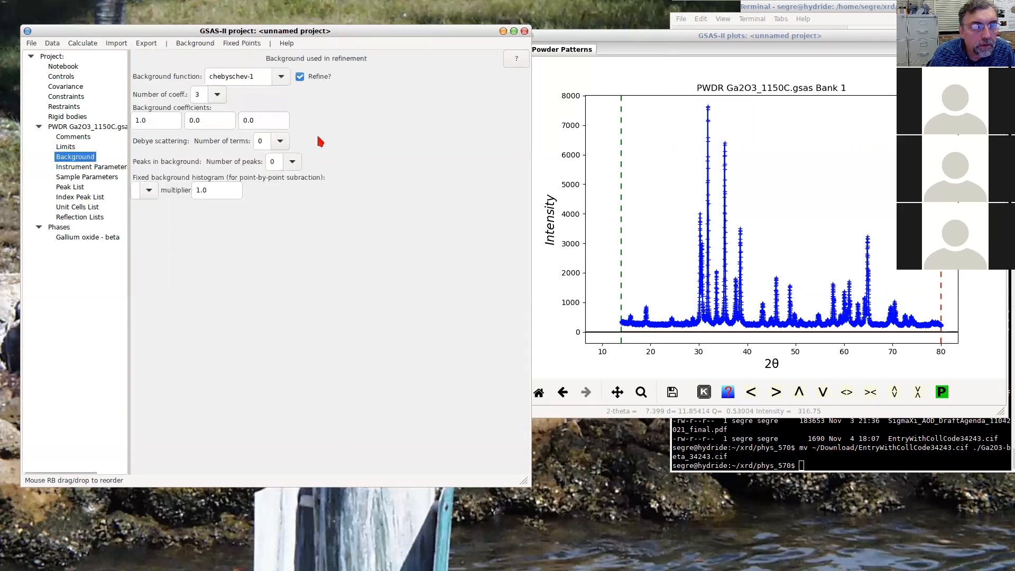
click(216, 95)
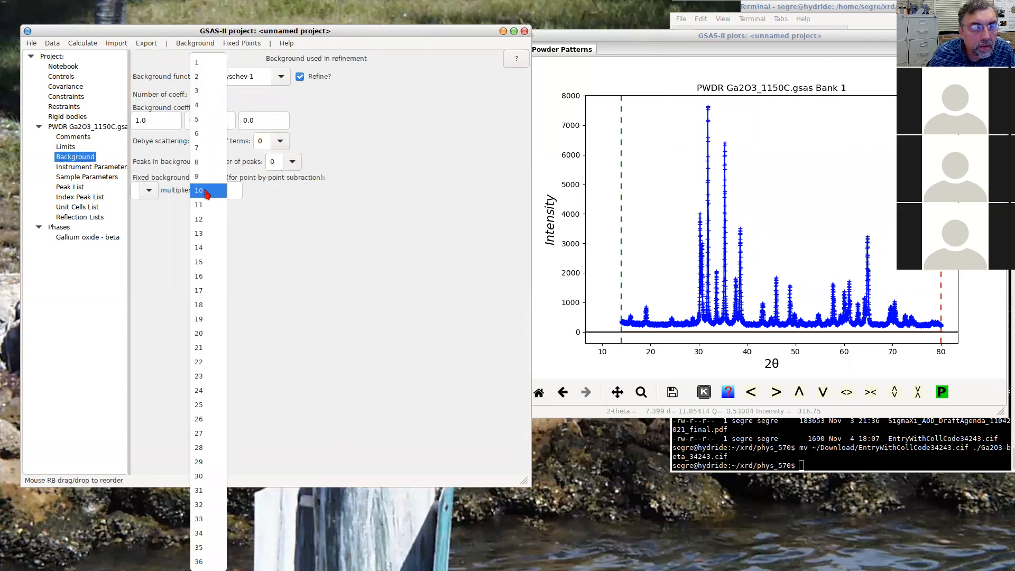
click(204, 176)
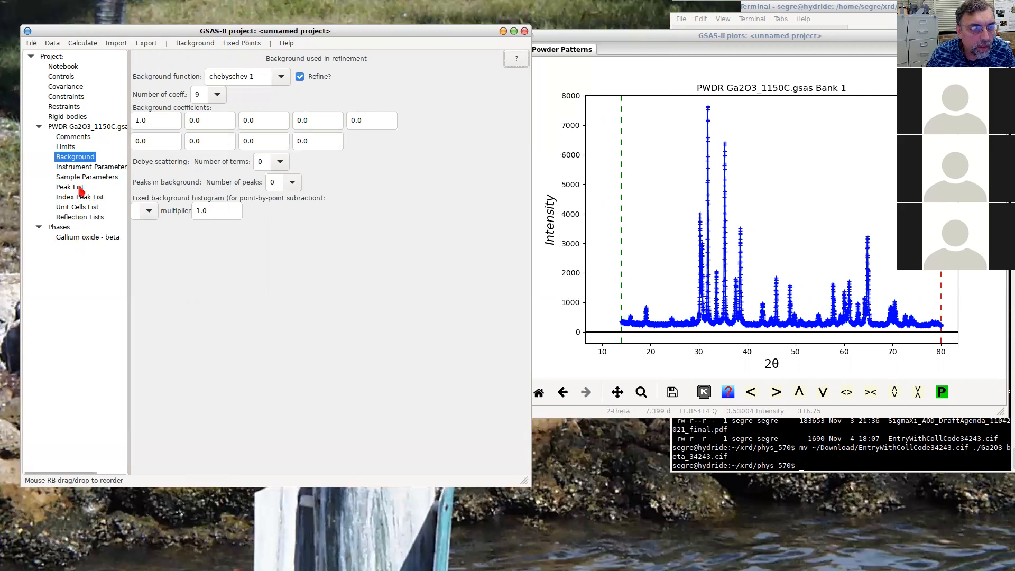
Set the histogram scale factor to 100 in the sample parameters and exclude it from refinement
click(82, 180)
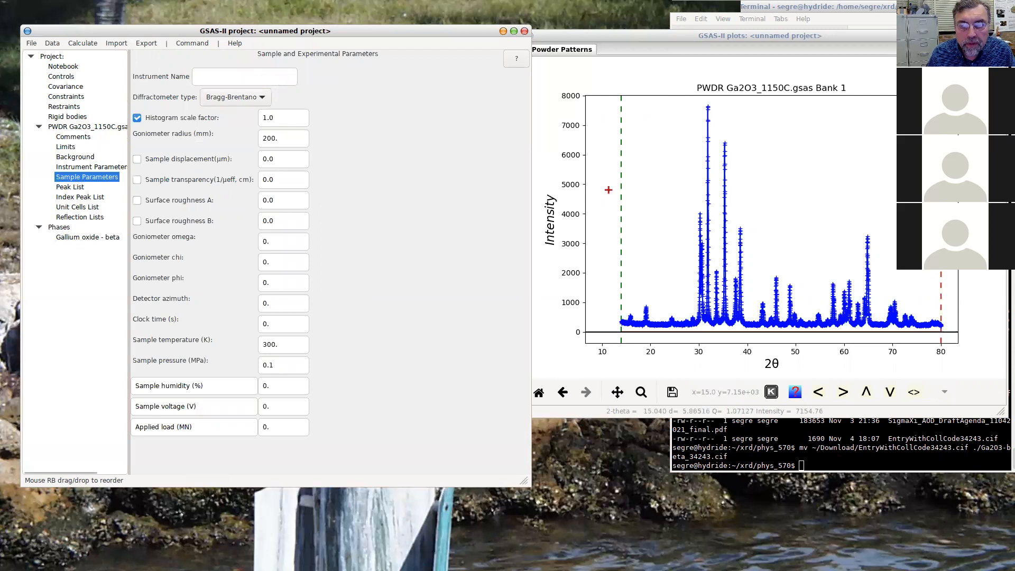
click(285, 119)
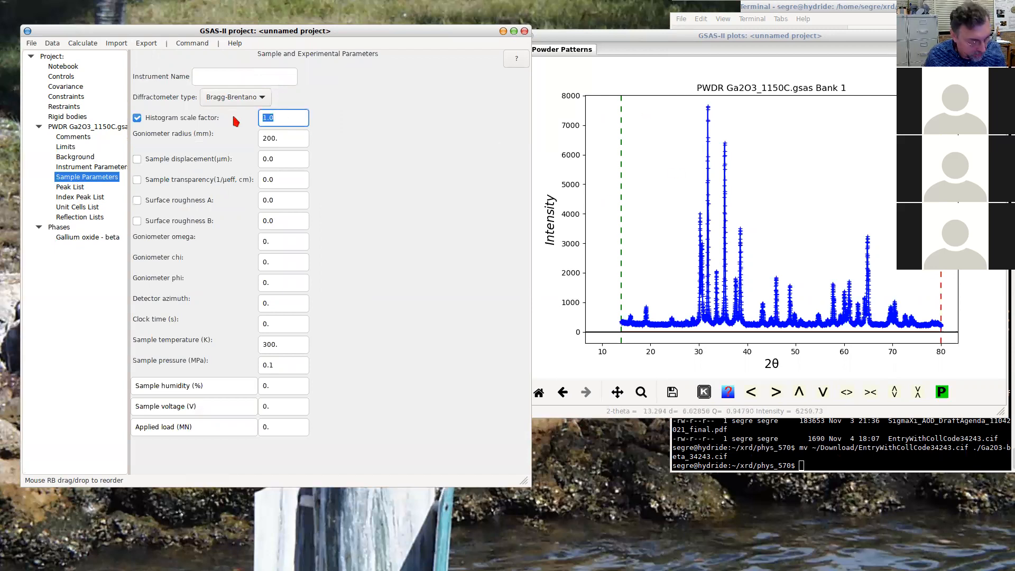
text(10)
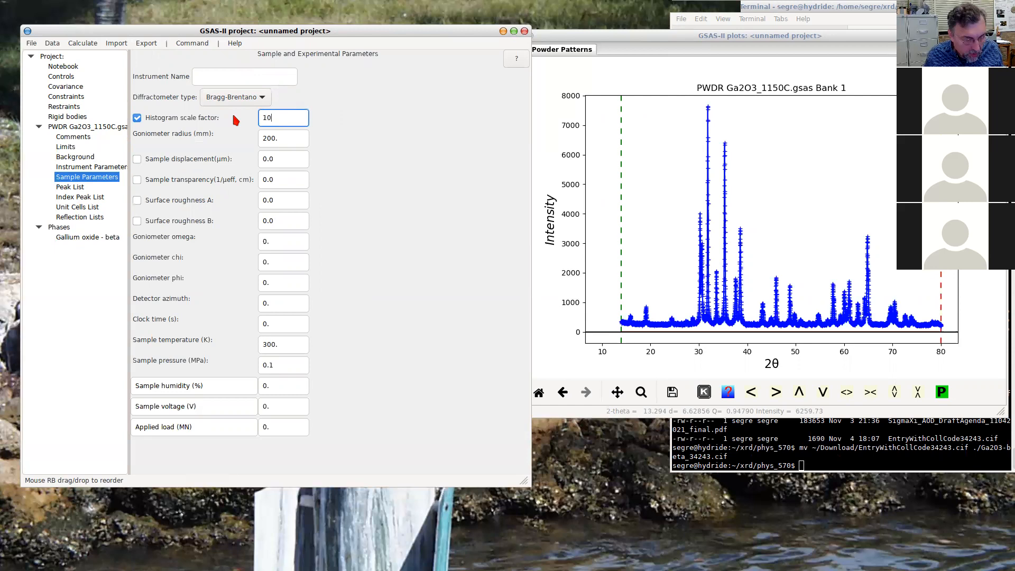
text(0)
click(138, 118)
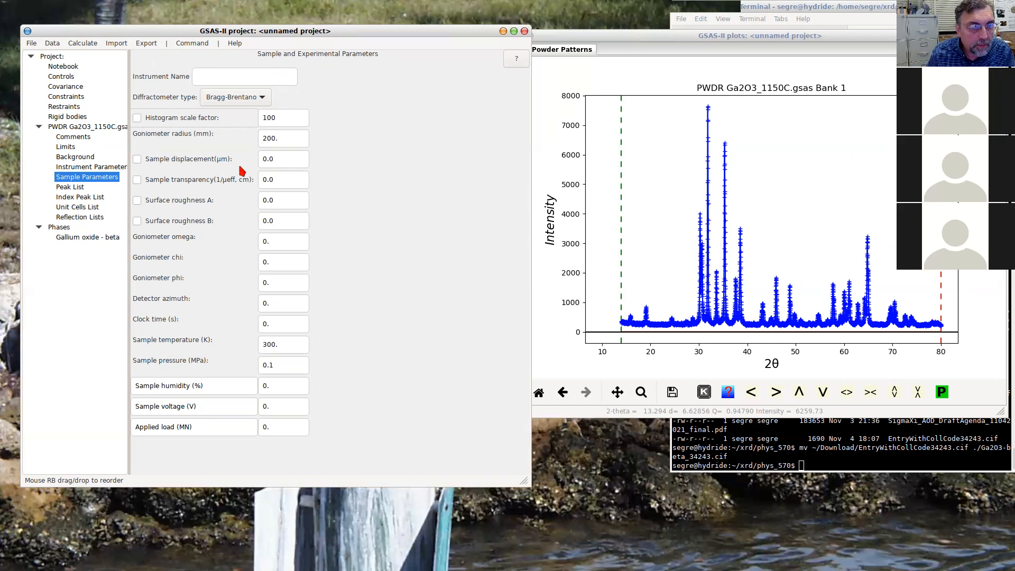
Run a refinement, saving the project as Ga2O3_1150C in the 21F/Ga2O3 folder, and load the new result
click(83, 44)
click(96, 85)
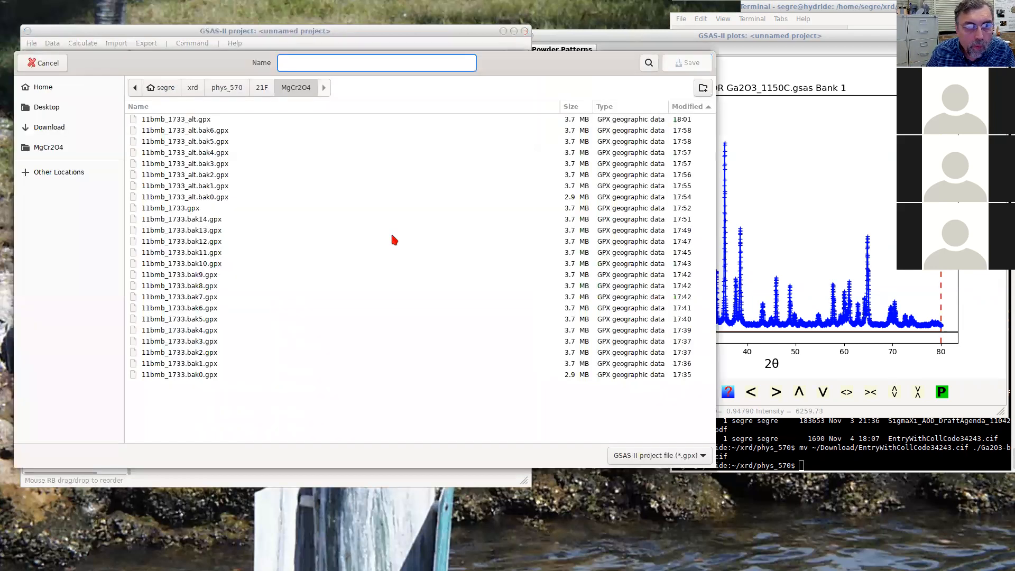
click(262, 88)
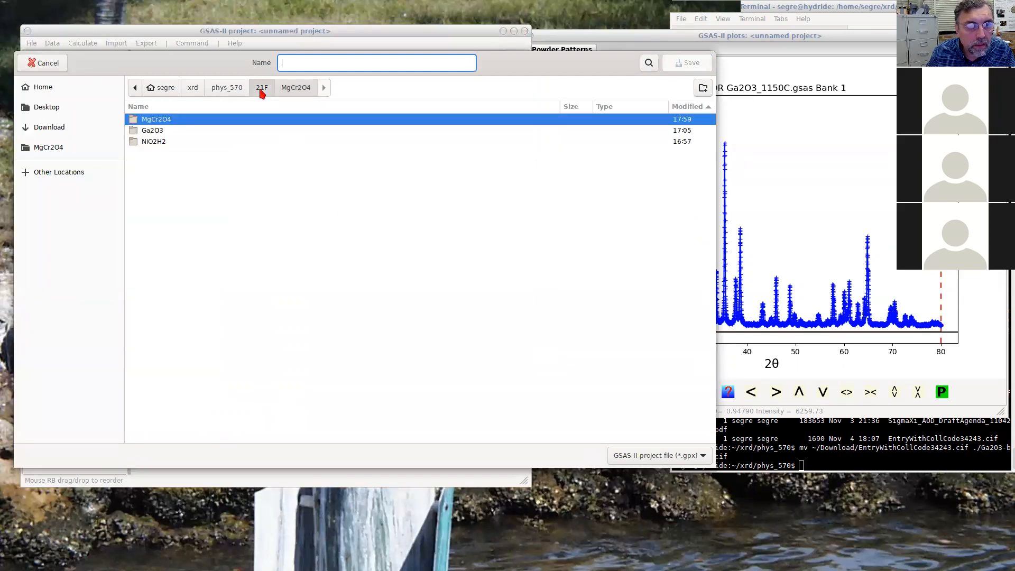
double_click(152, 132)
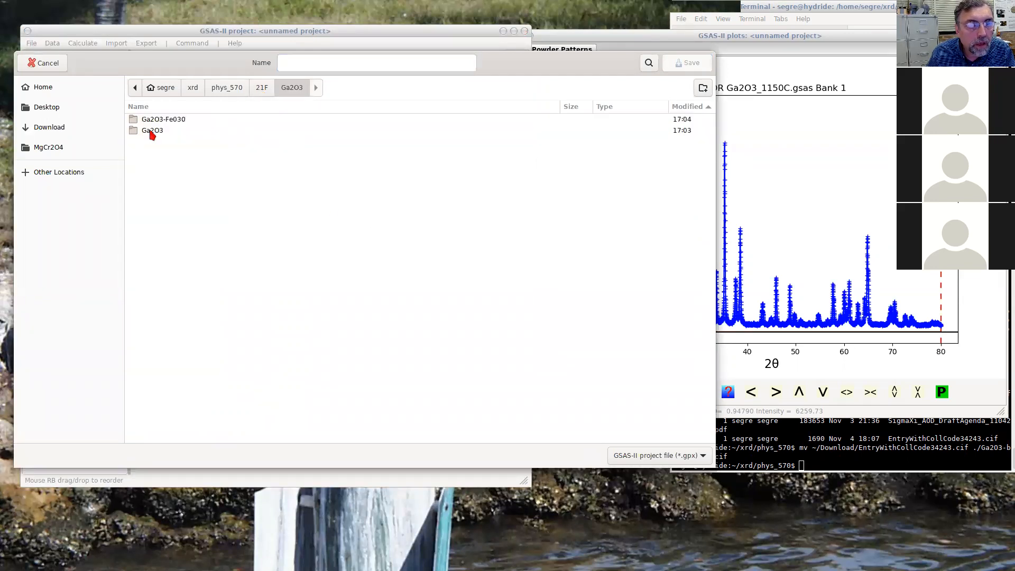
click(289, 62)
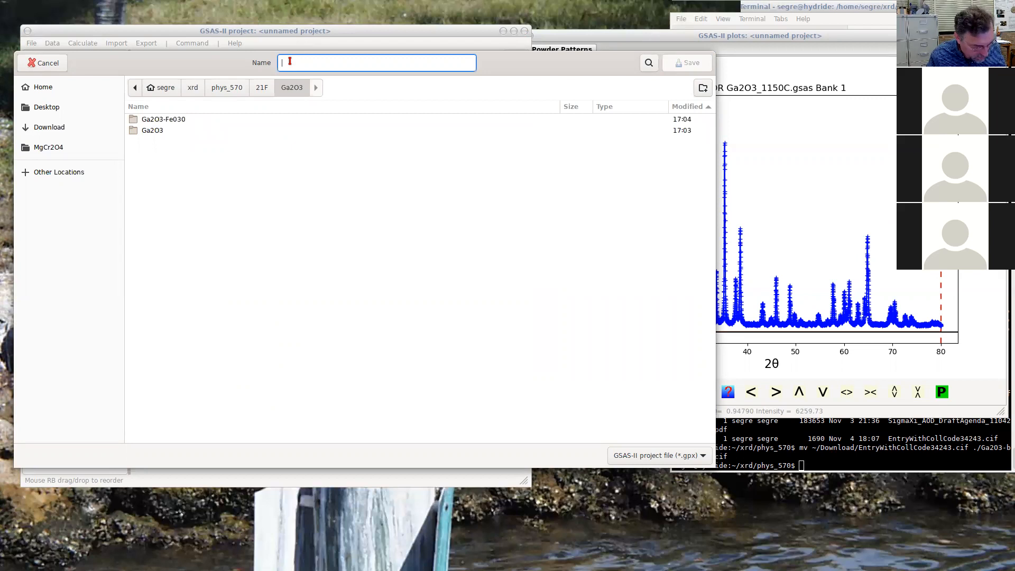
text(Ga2O3_1150C)
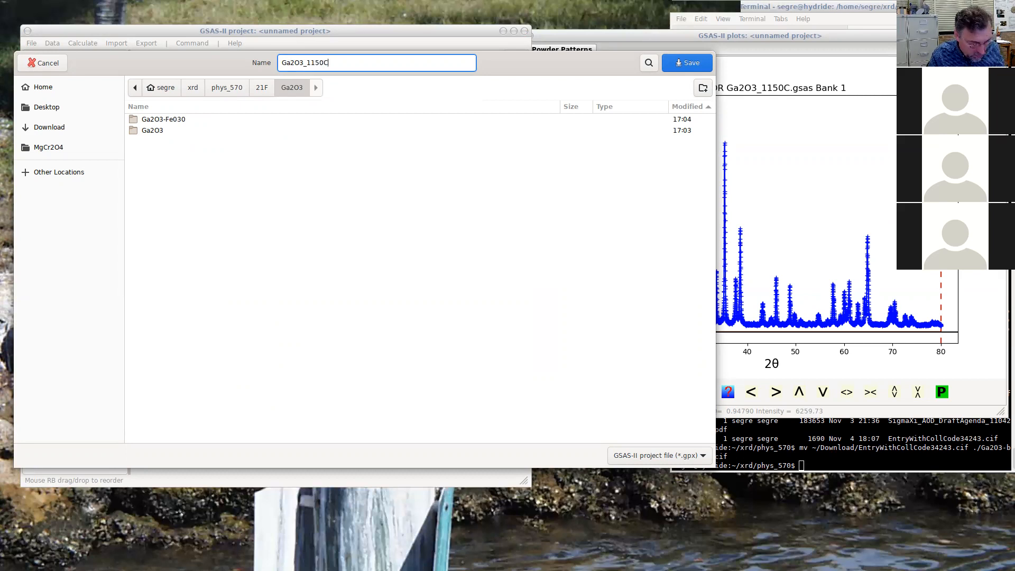
click(686, 63)
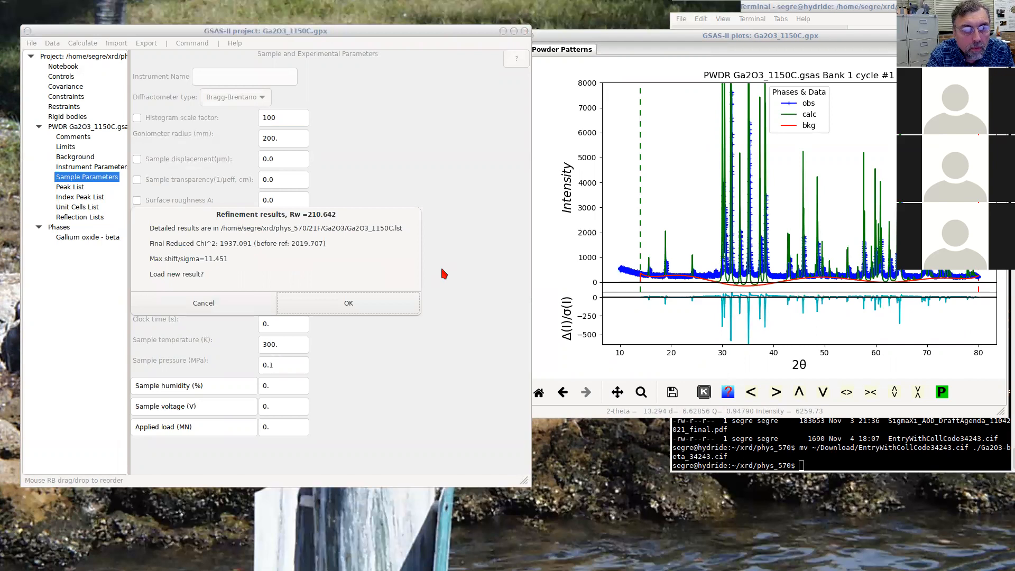
click(339, 305)
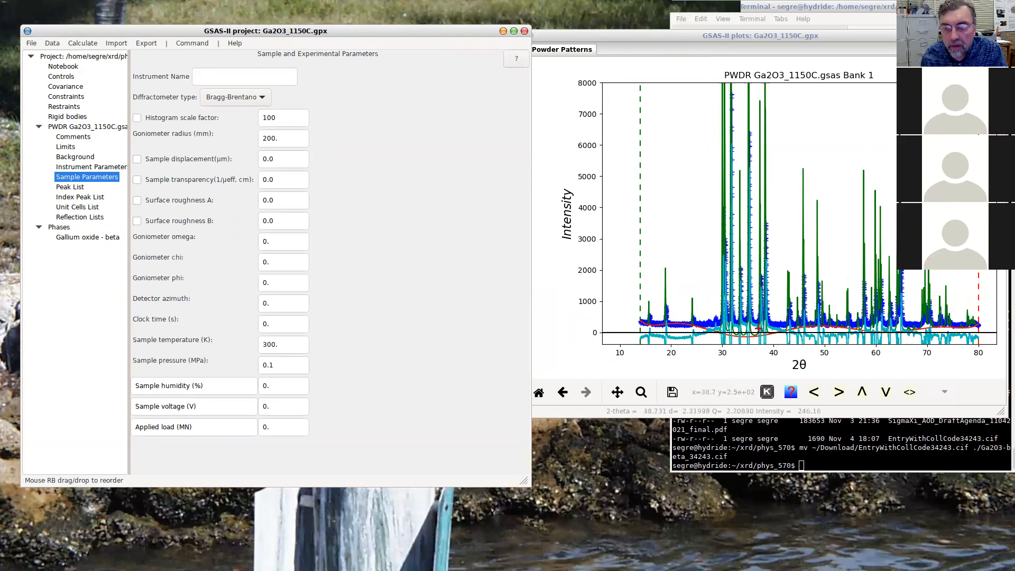
Compare the calculated and observed low-angle peaks and set the histogram scale factor to 50
click(646, 261)
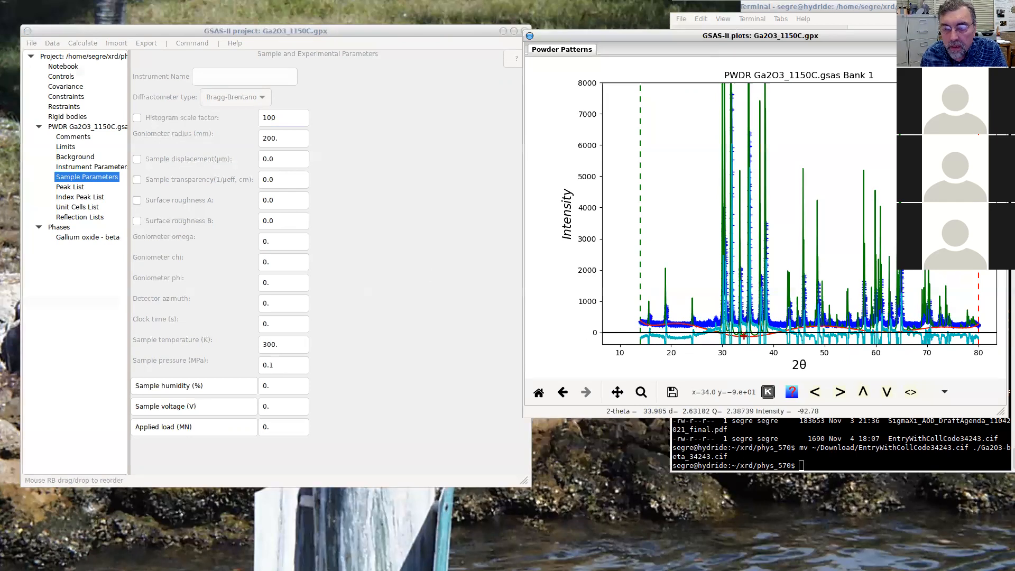
click(641, 392)
drag(637, 263, 764, 339)
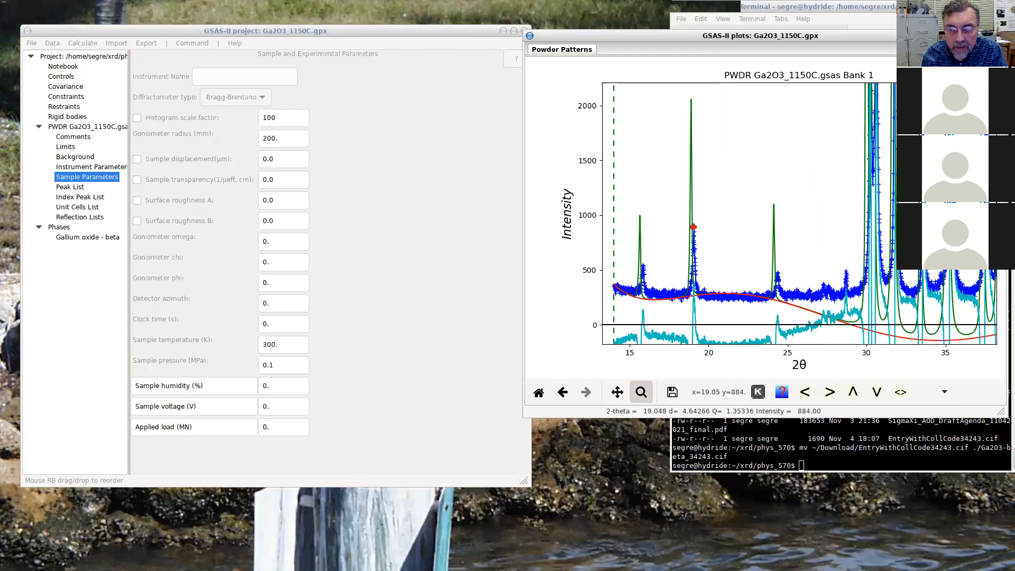
click(281, 123)
key(BackSpace)
key(BackSpace)
text(50)
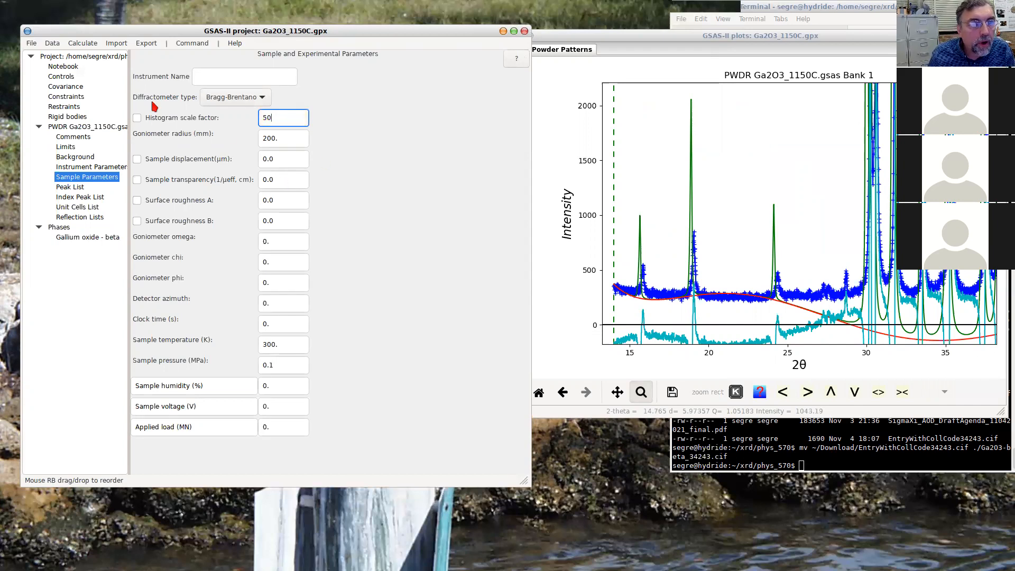
Enable unit cell refinement for the Gallium oxide - beta phase, run the refinement and load its result
click(80, 238)
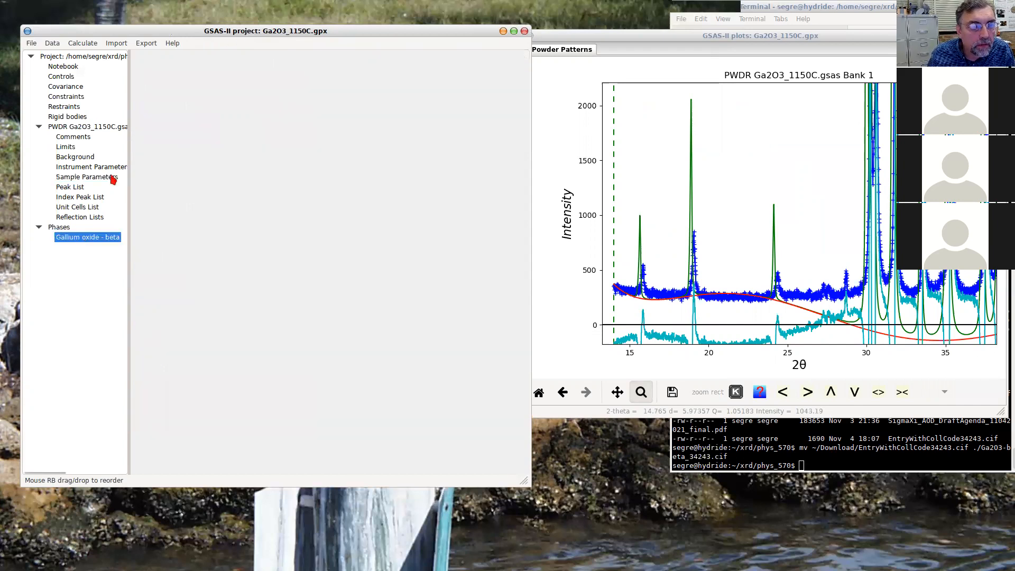
click(137, 98)
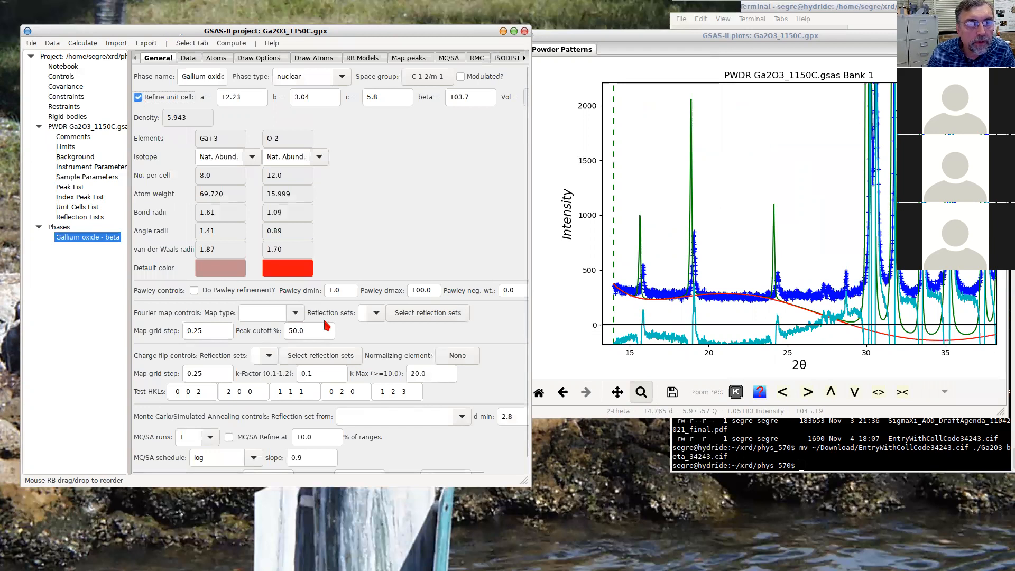
click(83, 43)
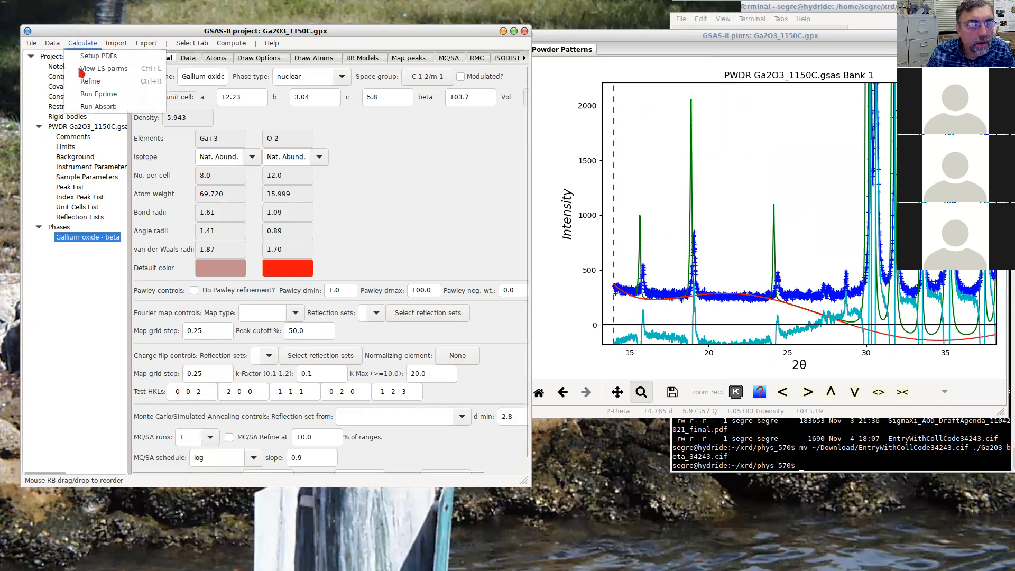
click(84, 73)
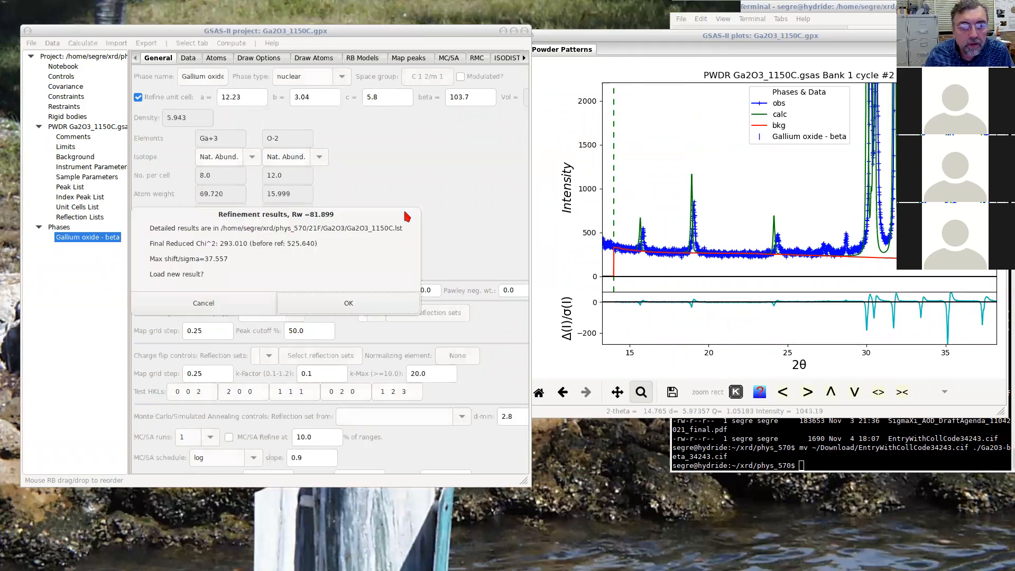
click(346, 303)
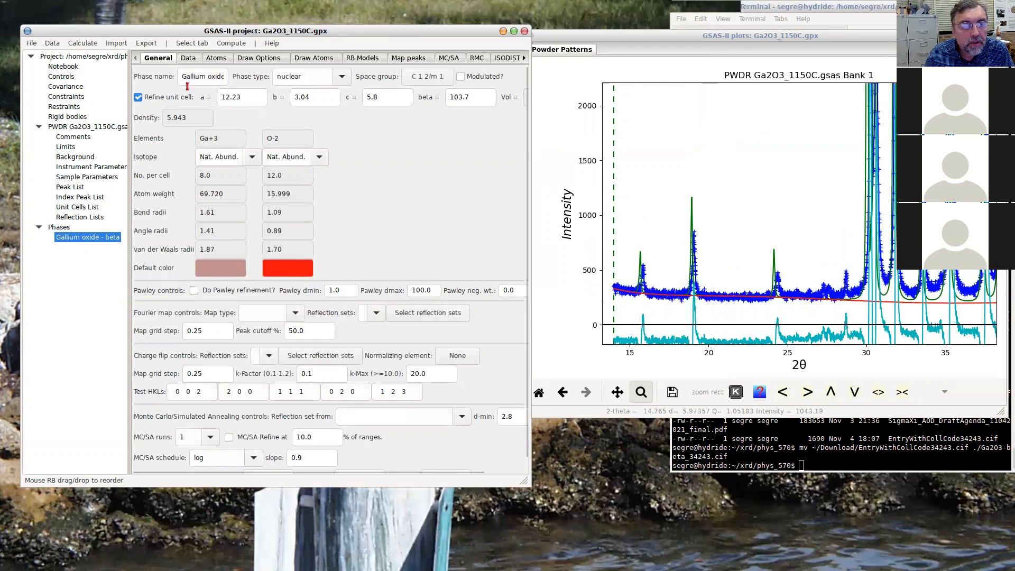
Repeat the refinement with the unit cell still free and load the new result
click(82, 44)
click(88, 80)
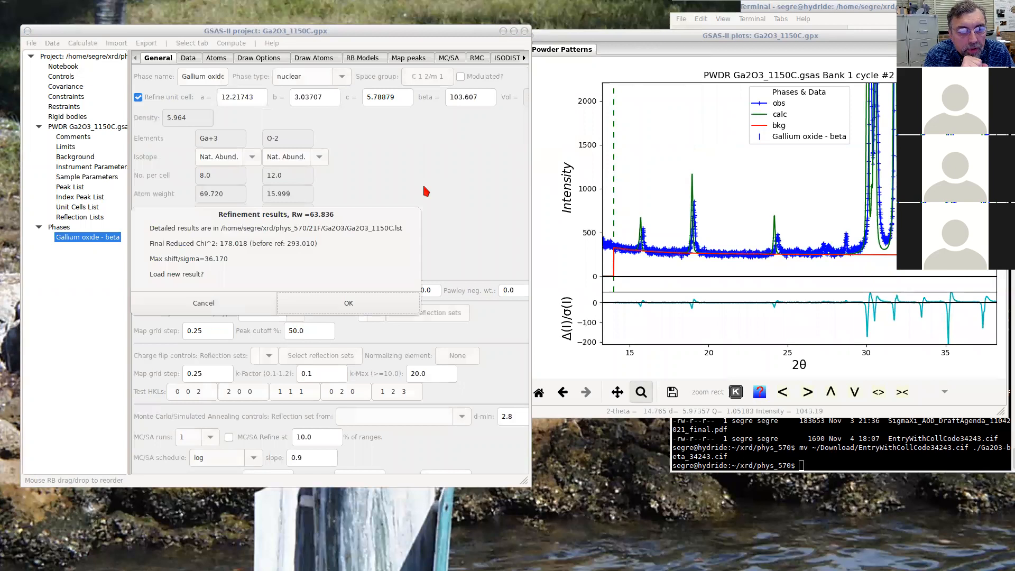
click(348, 305)
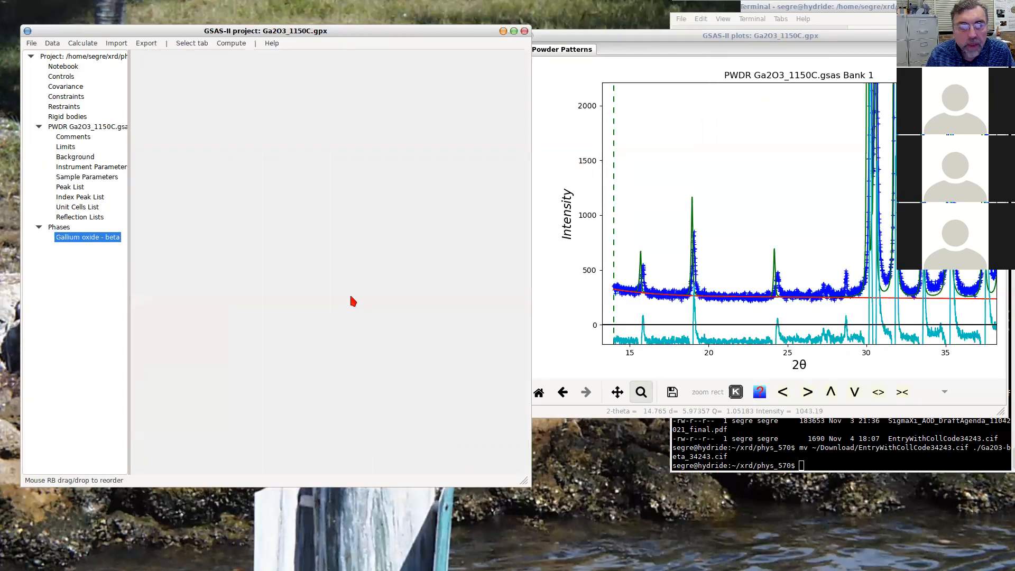
Run one more refinement from the current phase cell values and load the new result
click(81, 42)
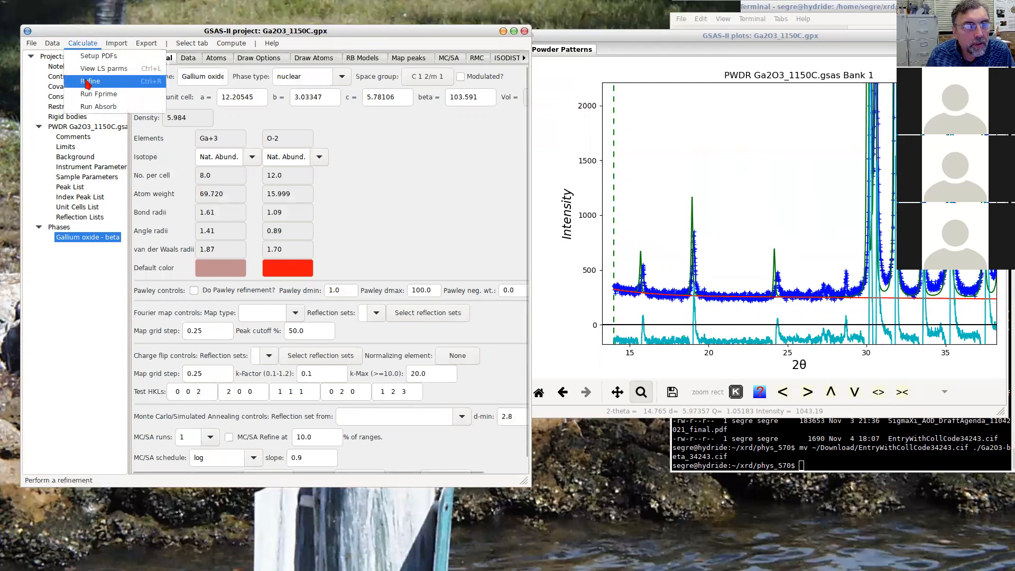
click(87, 85)
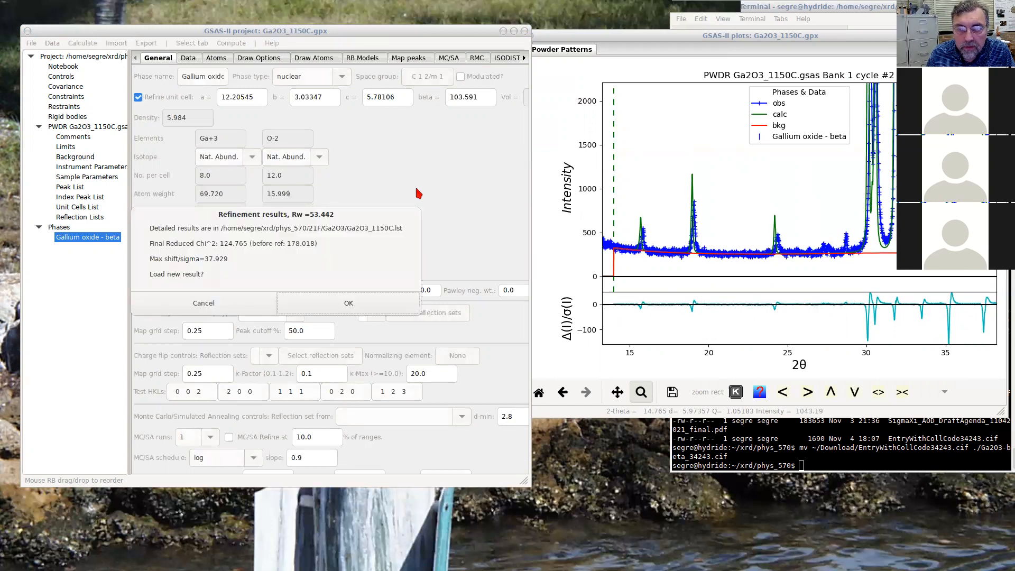
click(326, 312)
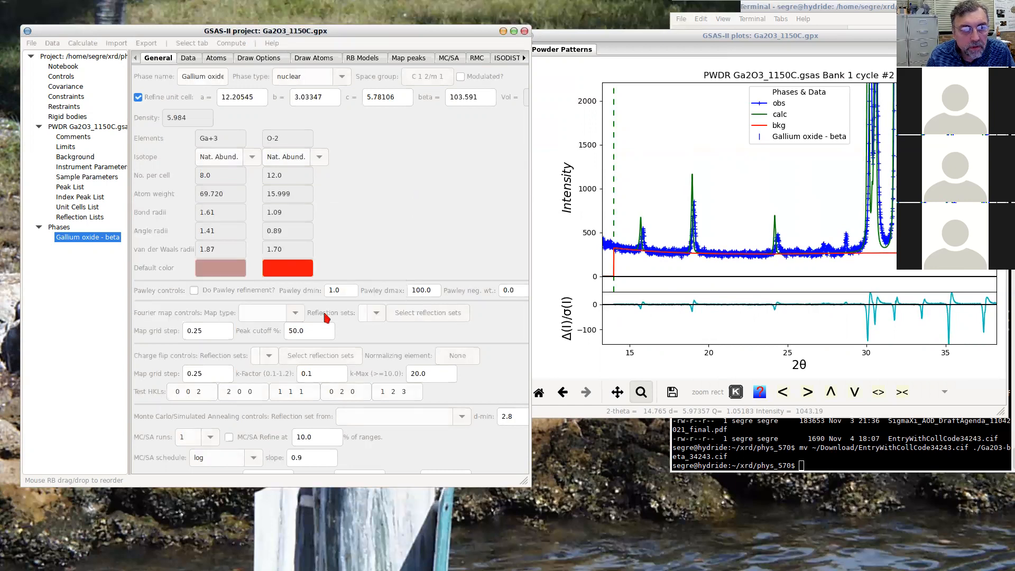
Set the maximum number of refinement cycles to 10 in the project's refinement controls
click(67, 77)
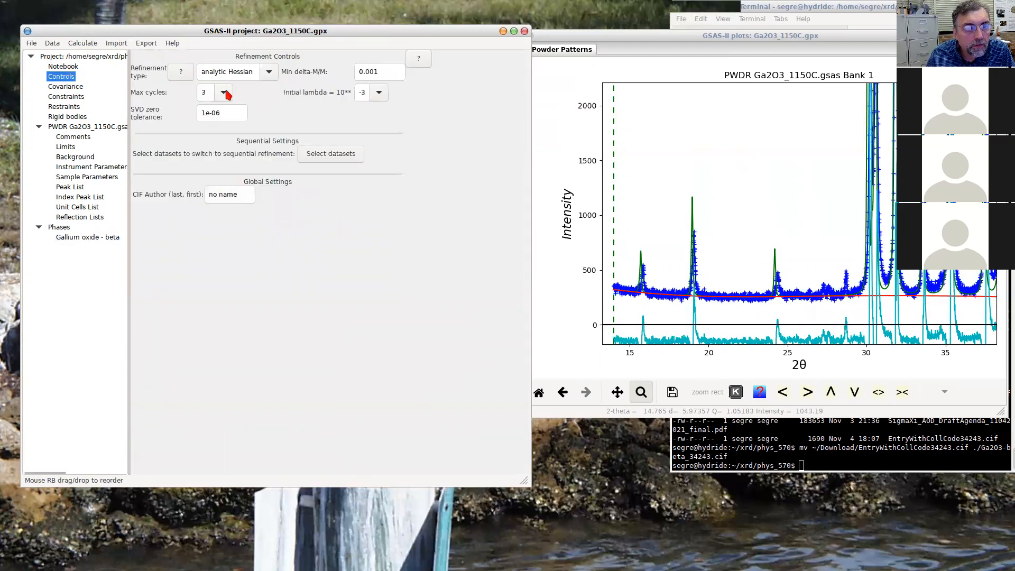
click(225, 93)
click(205, 182)
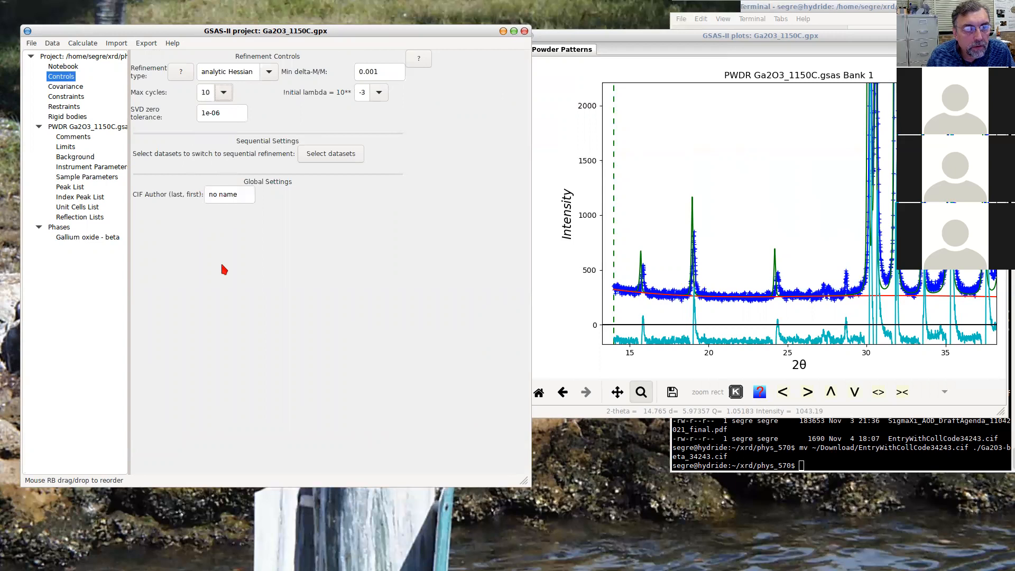
Enable refinement of the histogram's sample displacement, run the refinement and load its result
click(74, 239)
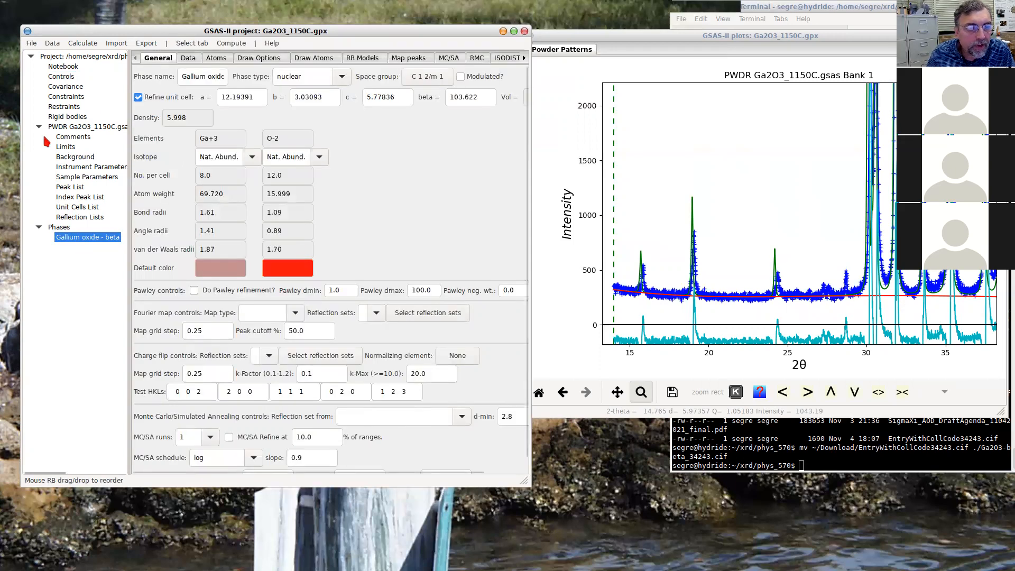
click(78, 179)
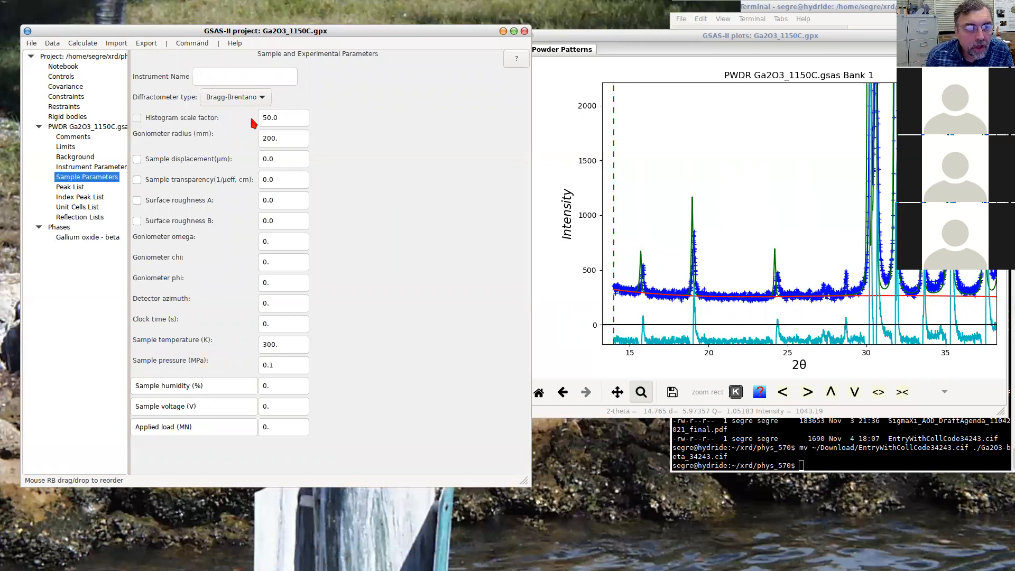
click(138, 160)
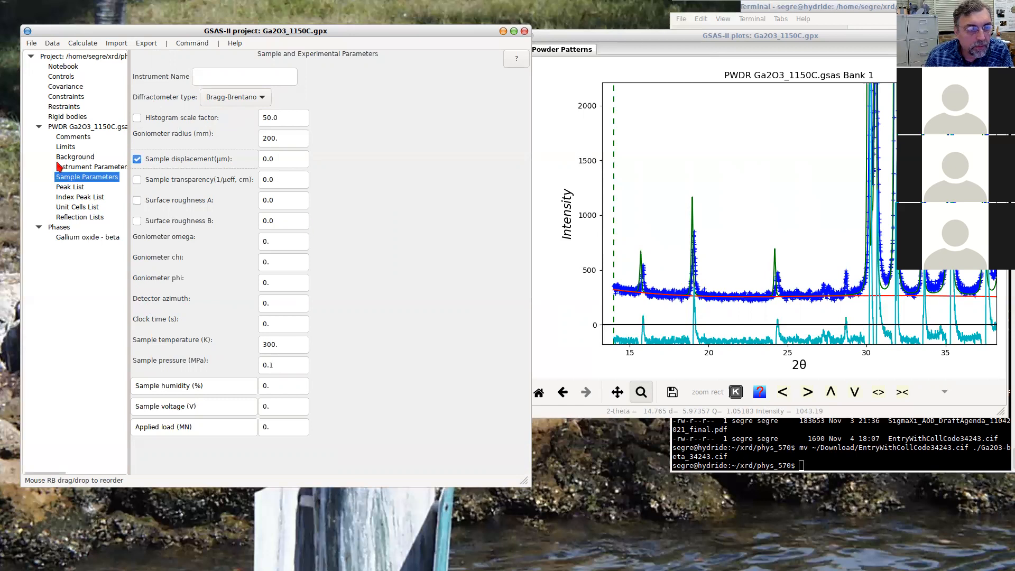
click(80, 42)
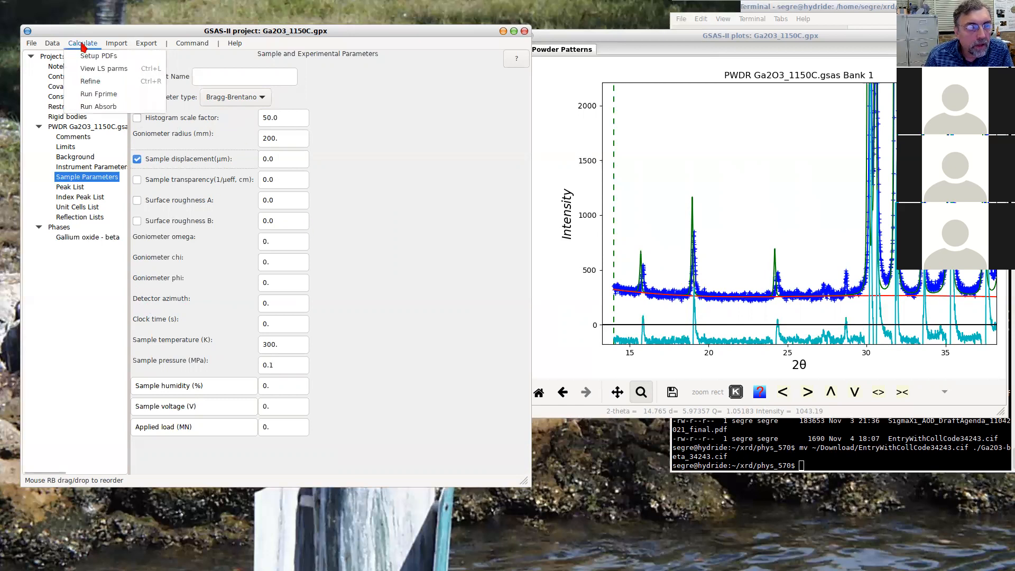
click(87, 84)
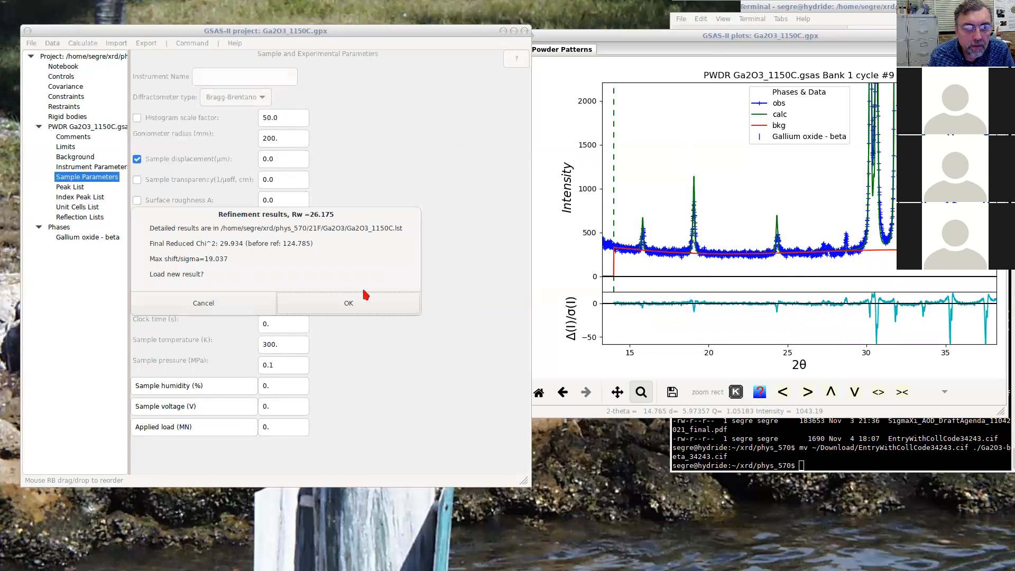
click(358, 305)
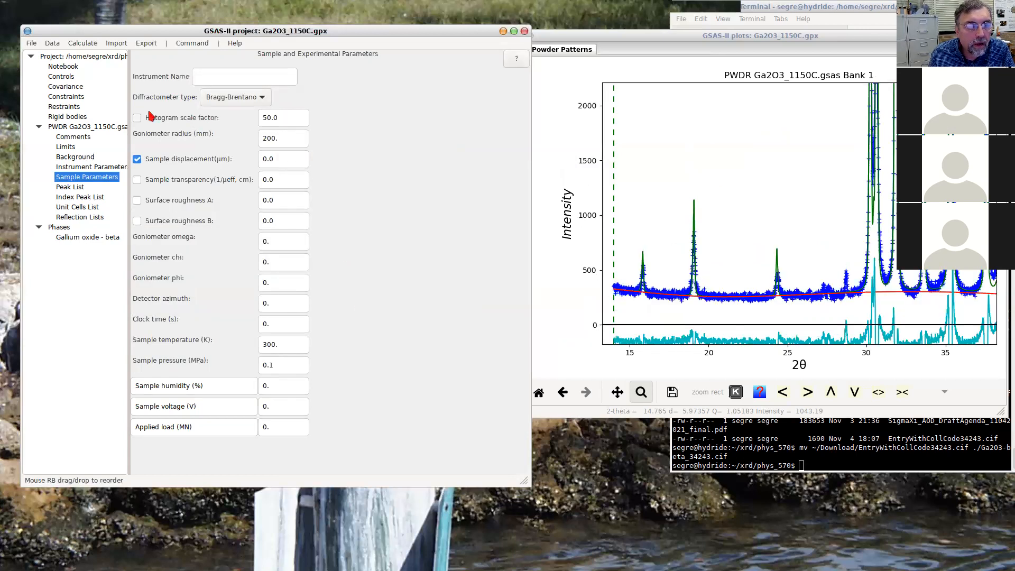
Enable refinement of the histogram scale factor, refine again and load the new result
click(137, 118)
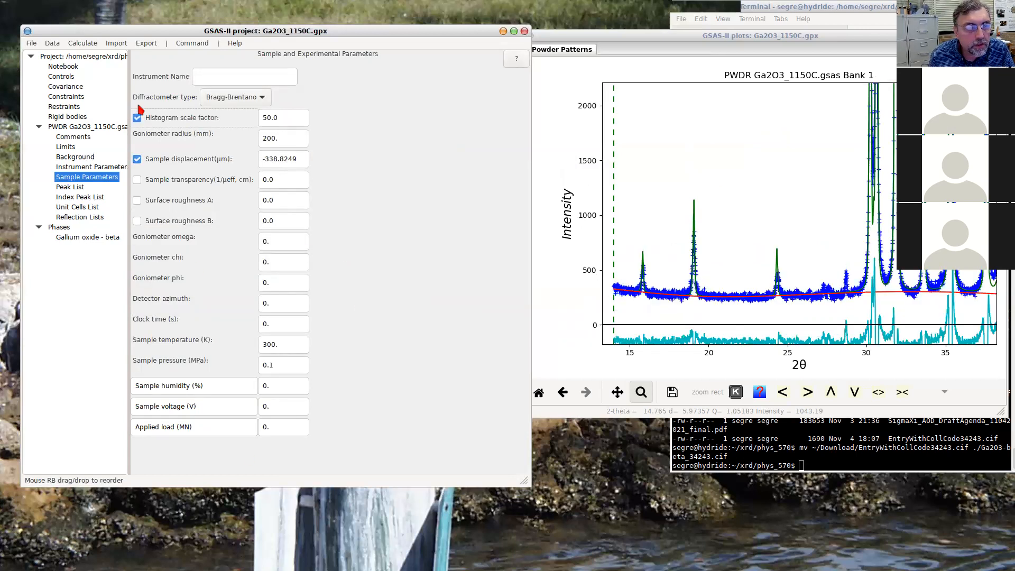
click(81, 44)
click(90, 81)
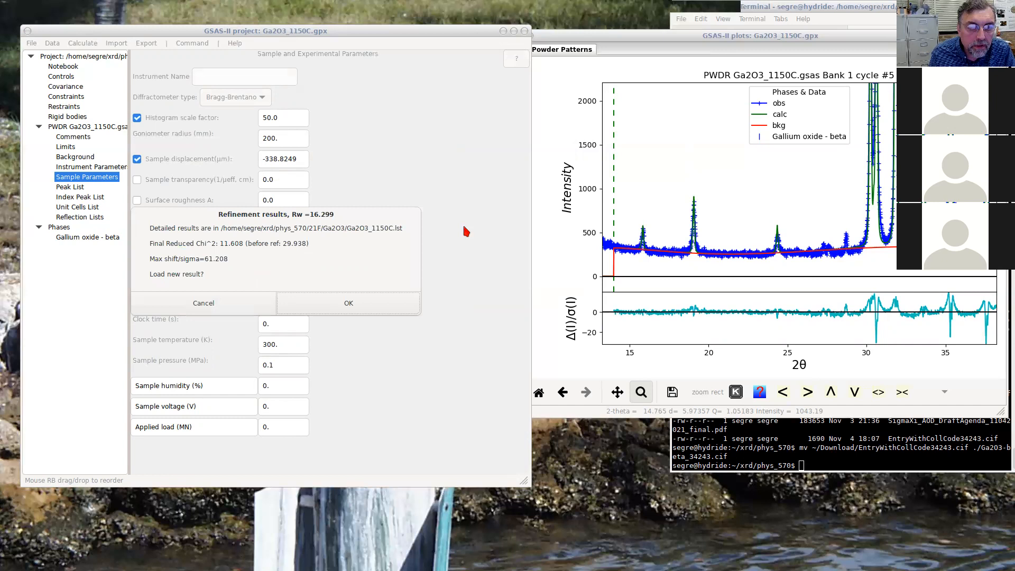
click(354, 299)
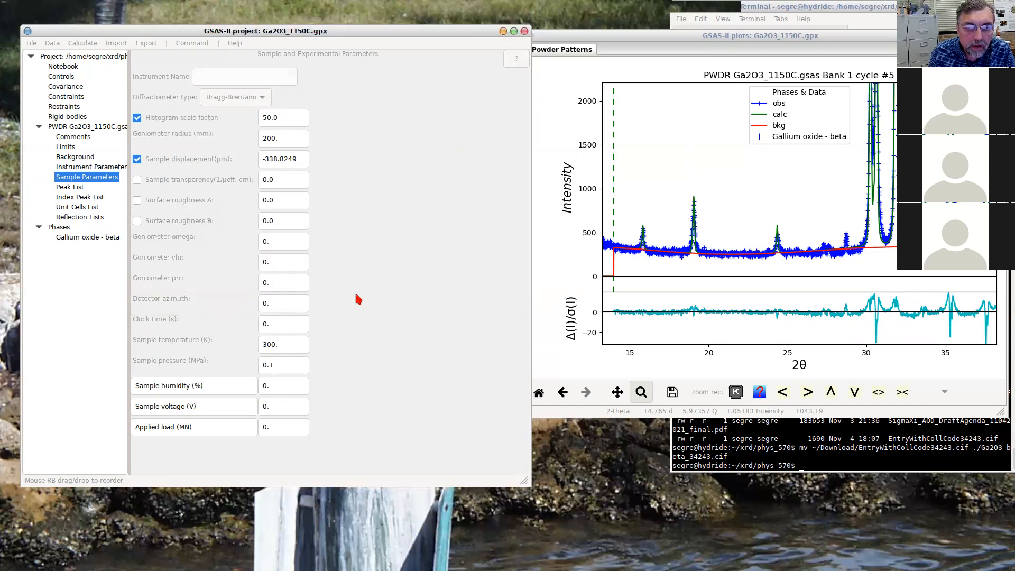
Plot the full powder pattern as square root of intensity and examine the fit of the low-angle peaks near 16 to 26 degrees
click(537, 392)
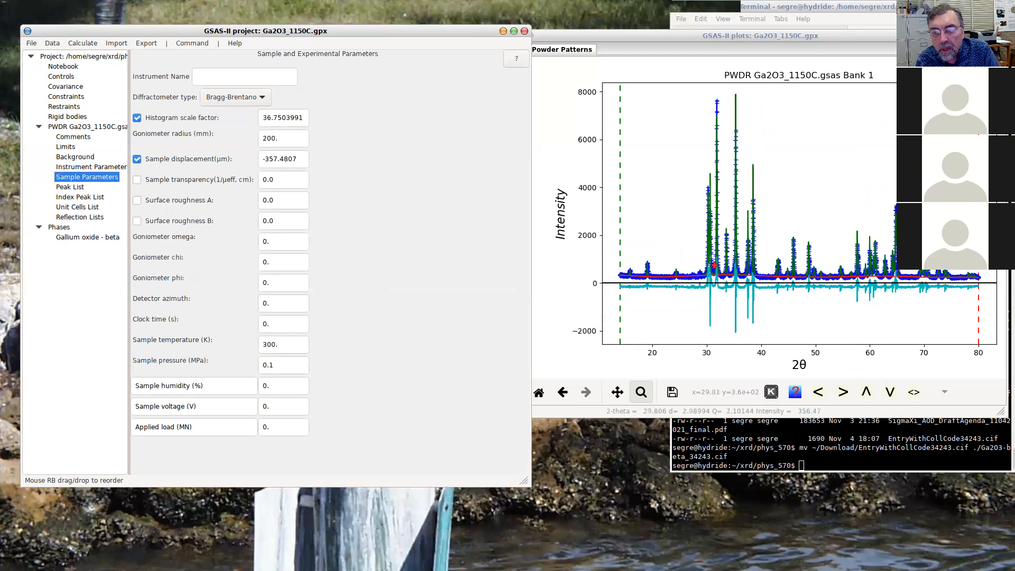
click(664, 244)
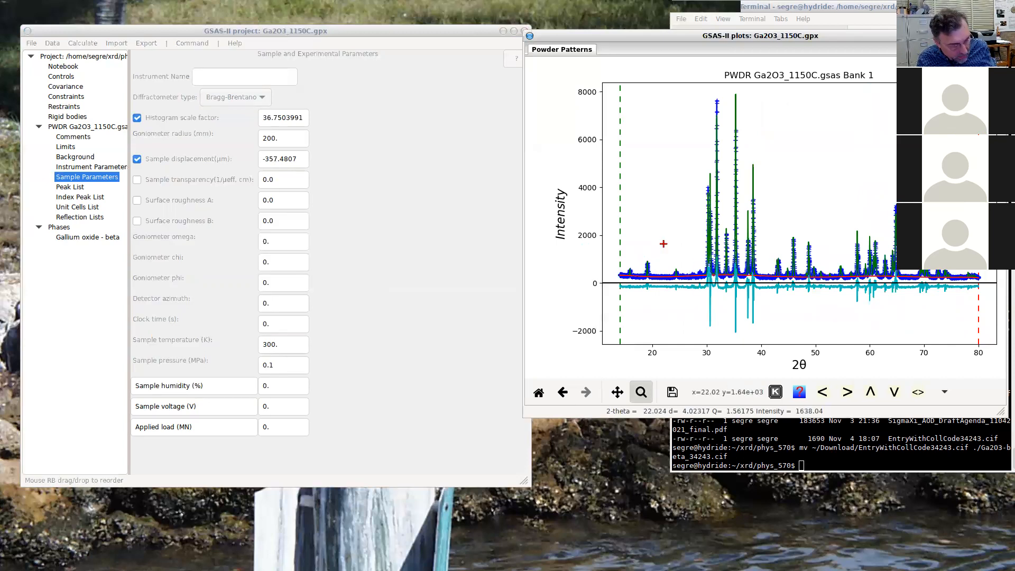
key(s)
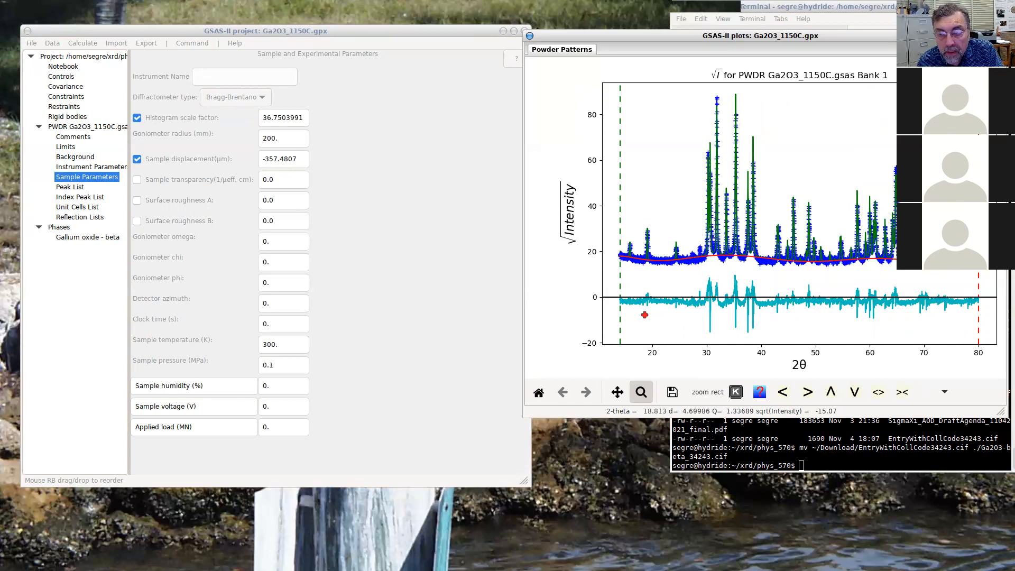
drag(626, 212, 695, 267)
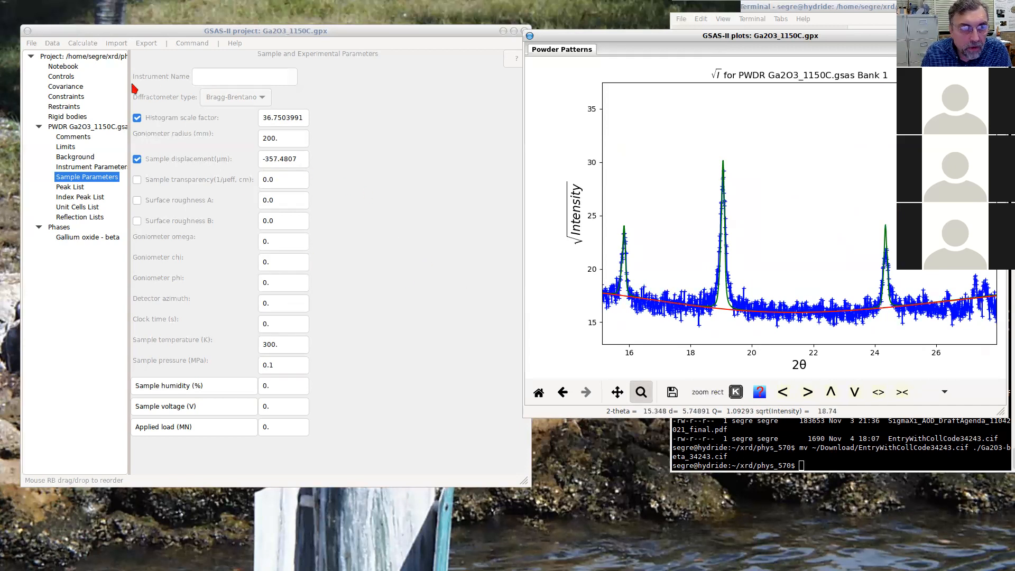
Enable isotropic domain size refinement for the Gallium oxide - beta phase, run the refinement and load its result
click(82, 237)
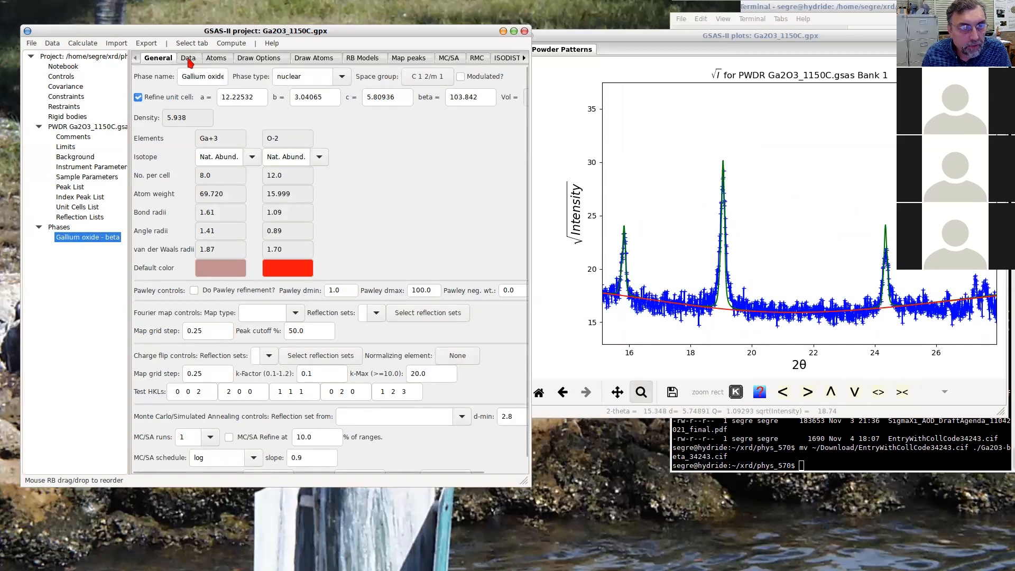
click(188, 59)
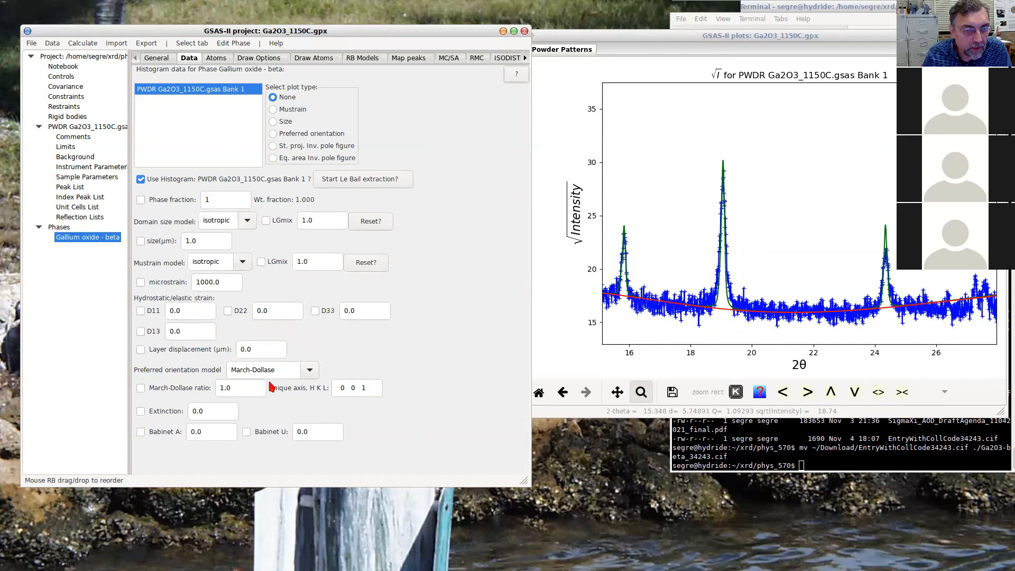
click(141, 241)
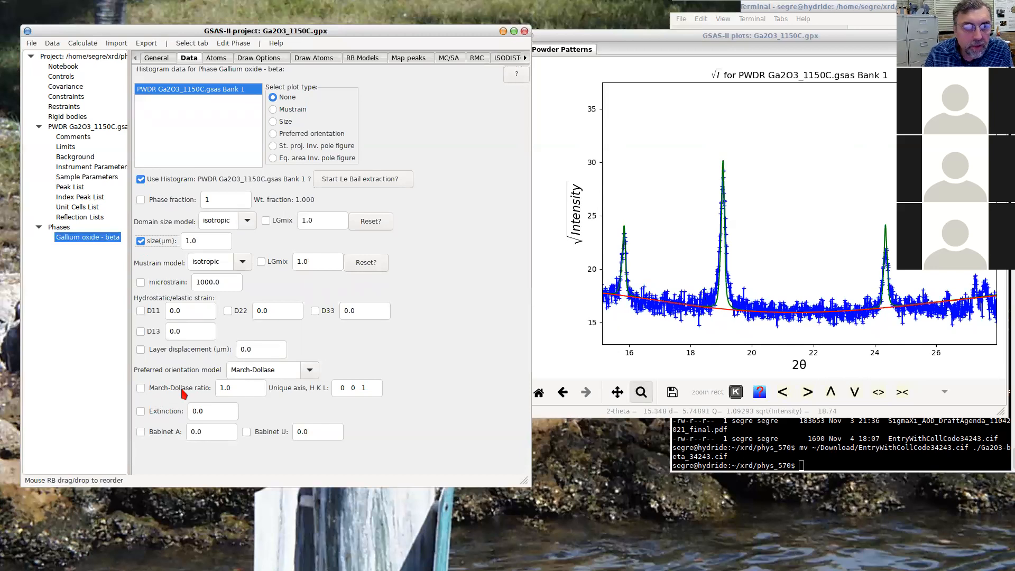
click(161, 61)
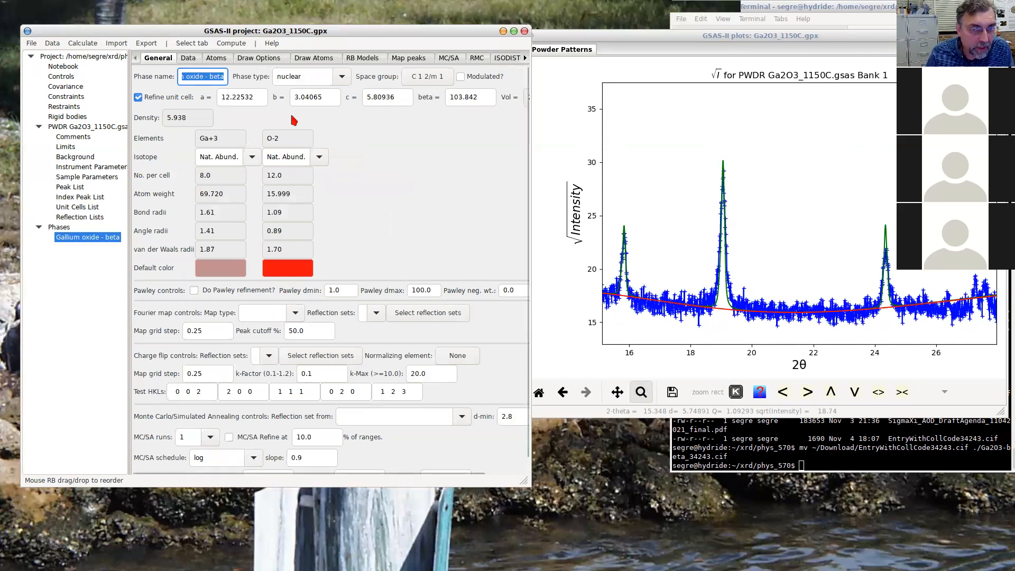
click(187, 59)
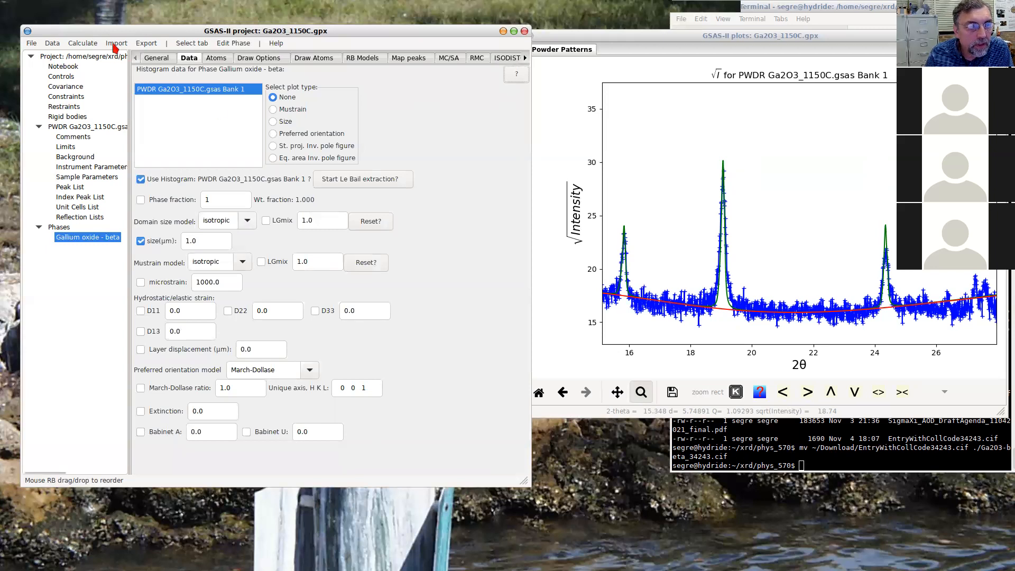
click(82, 44)
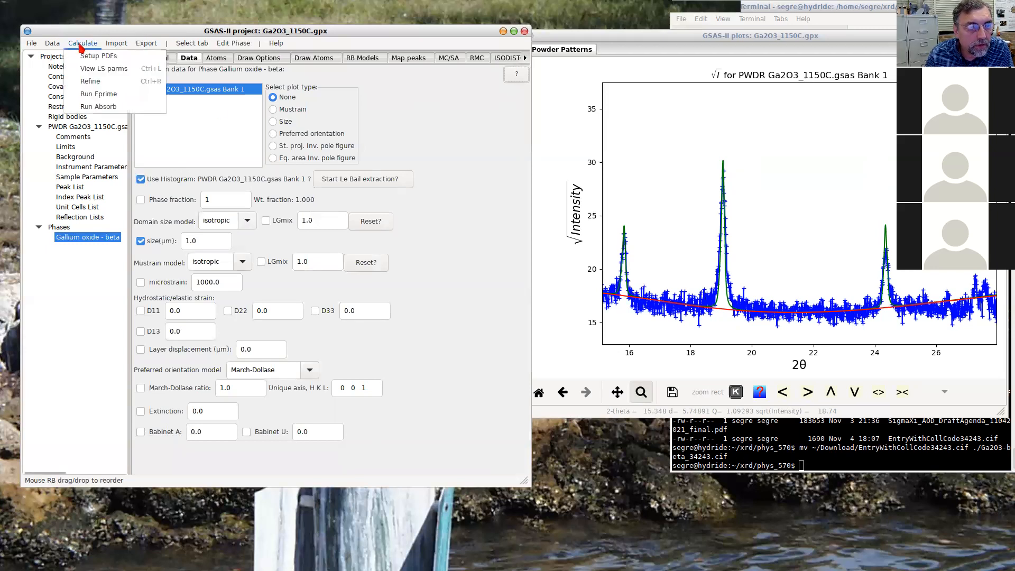
click(95, 88)
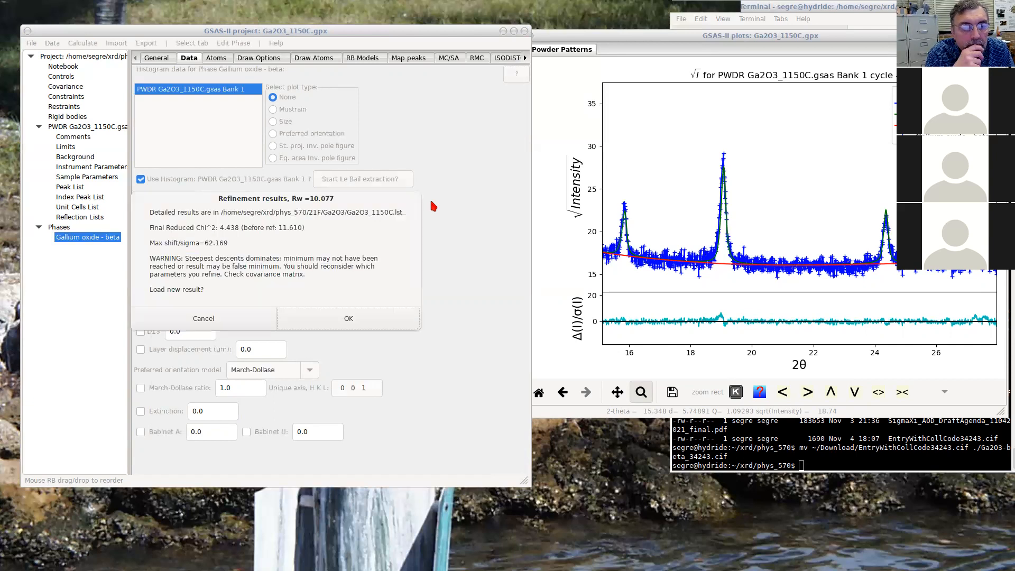
click(346, 320)
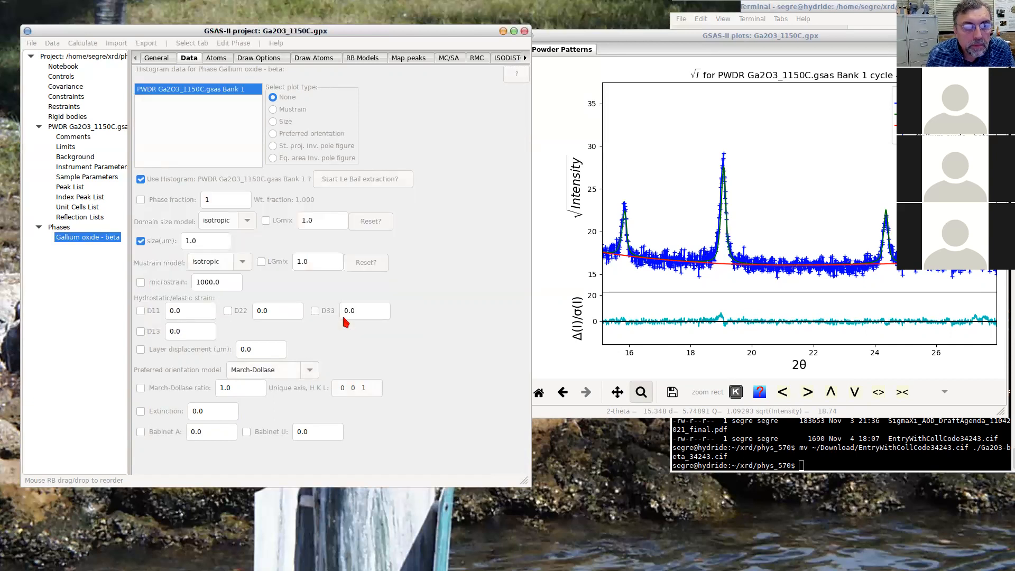
Review the histogram's fit residuals and the Gallium oxide - beta phase's refined domain size and unit cell
click(98, 129)
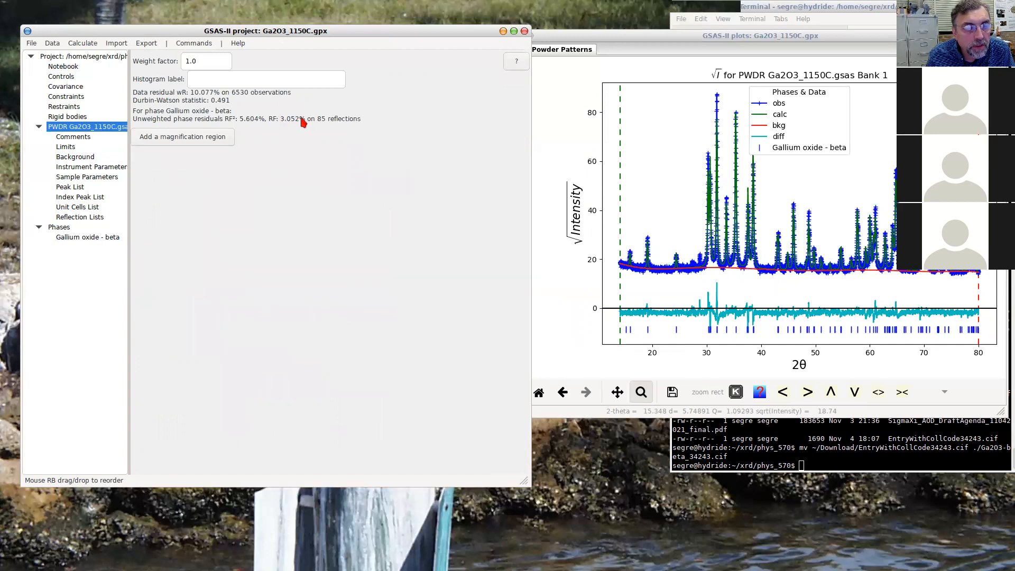
click(82, 239)
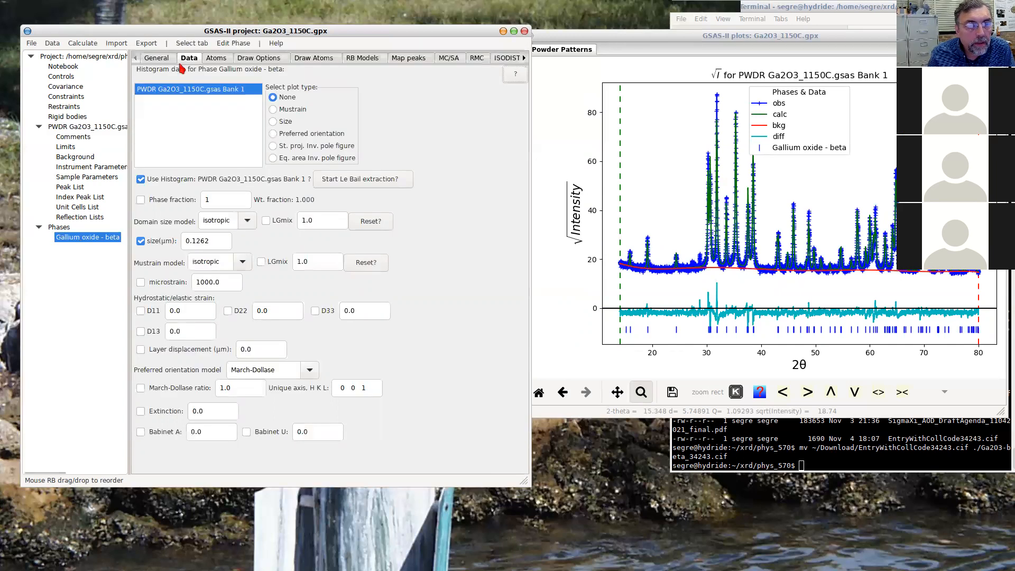
click(155, 58)
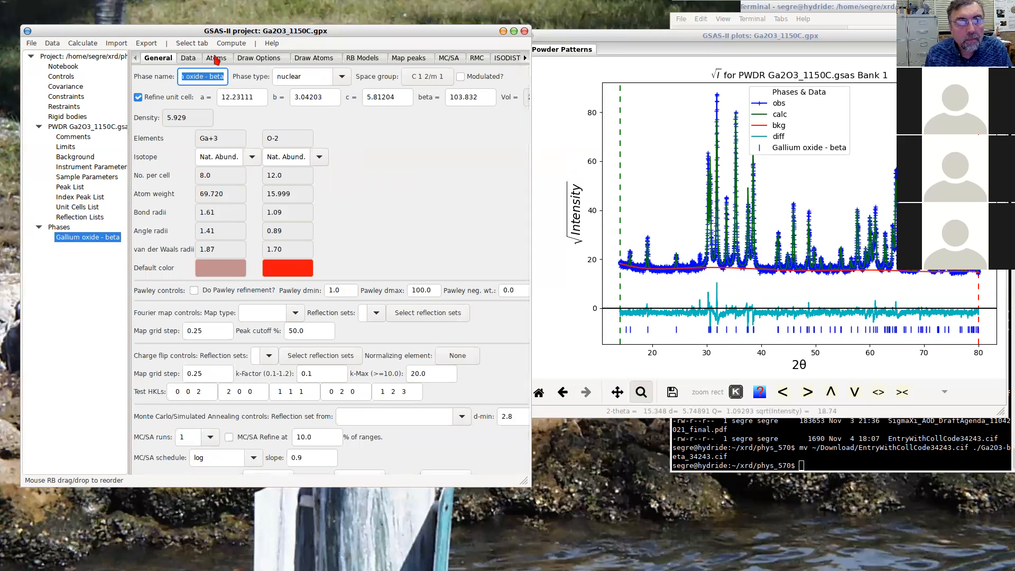
click(190, 58)
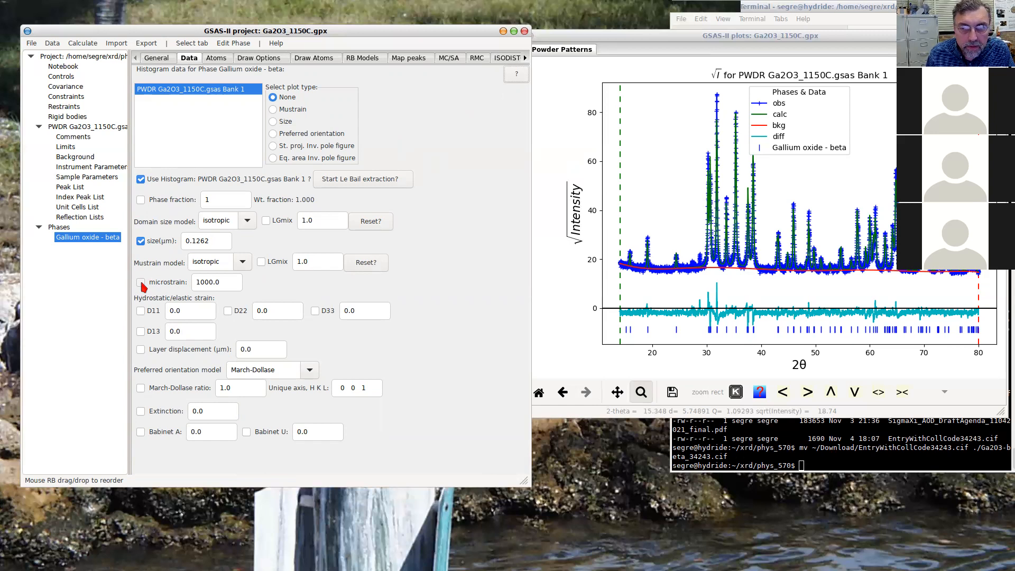
Set the refine flag to X for the Ga1 and Ga2 atoms of the Gallium oxide - beta phase
click(217, 58)
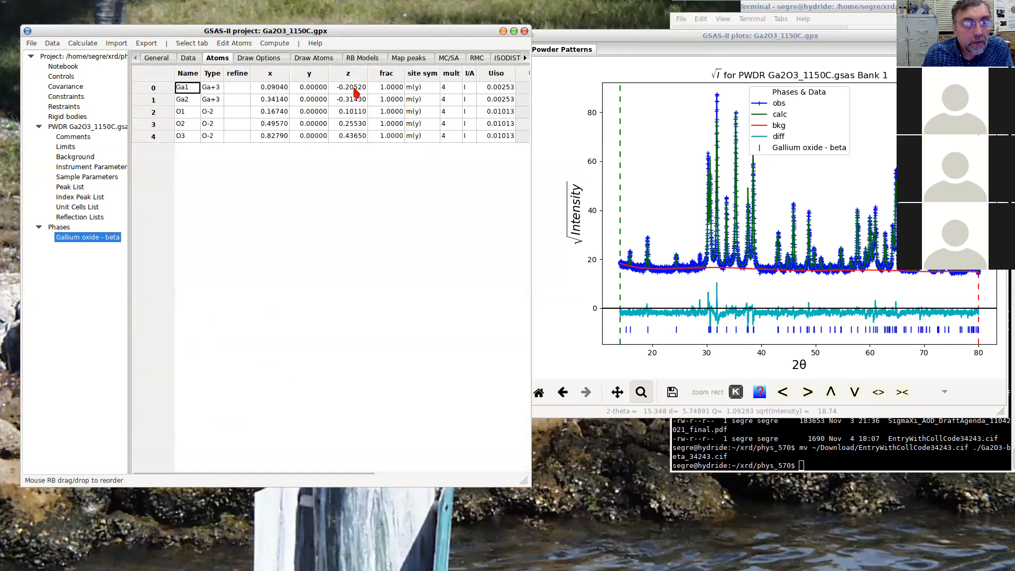
click(242, 90)
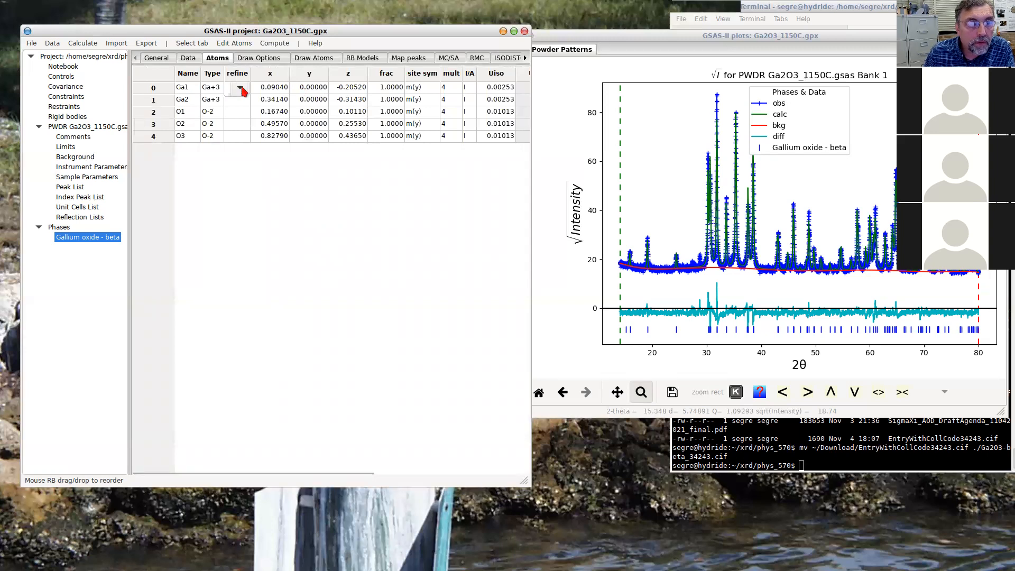
click(240, 87)
click(236, 126)
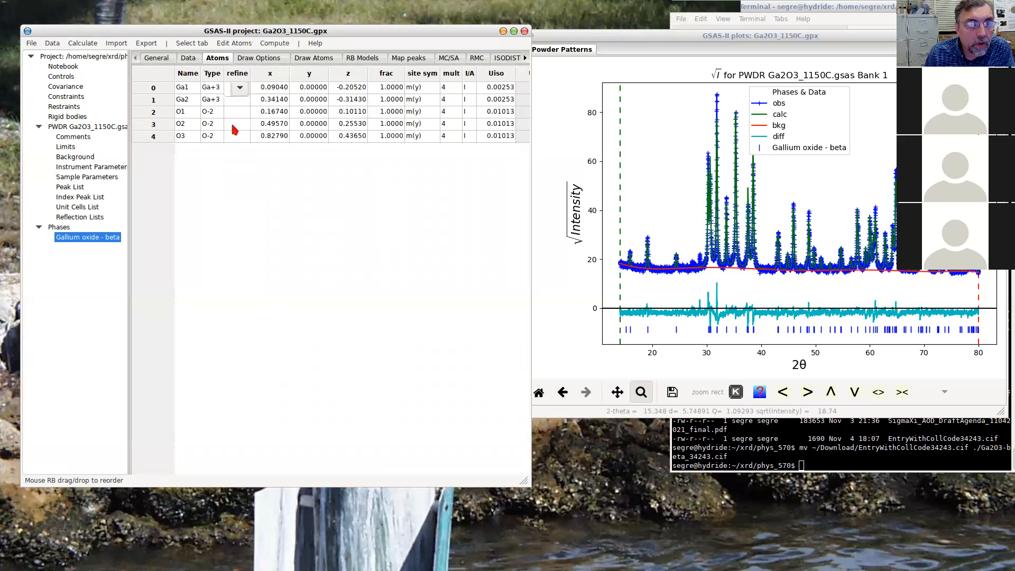
click(242, 102)
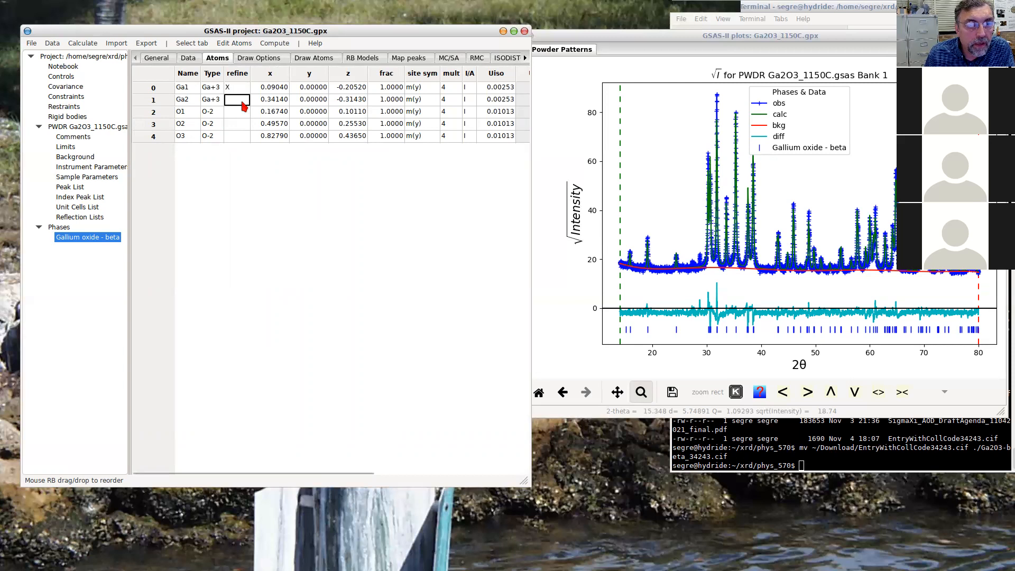
click(240, 99)
click(235, 131)
click(237, 138)
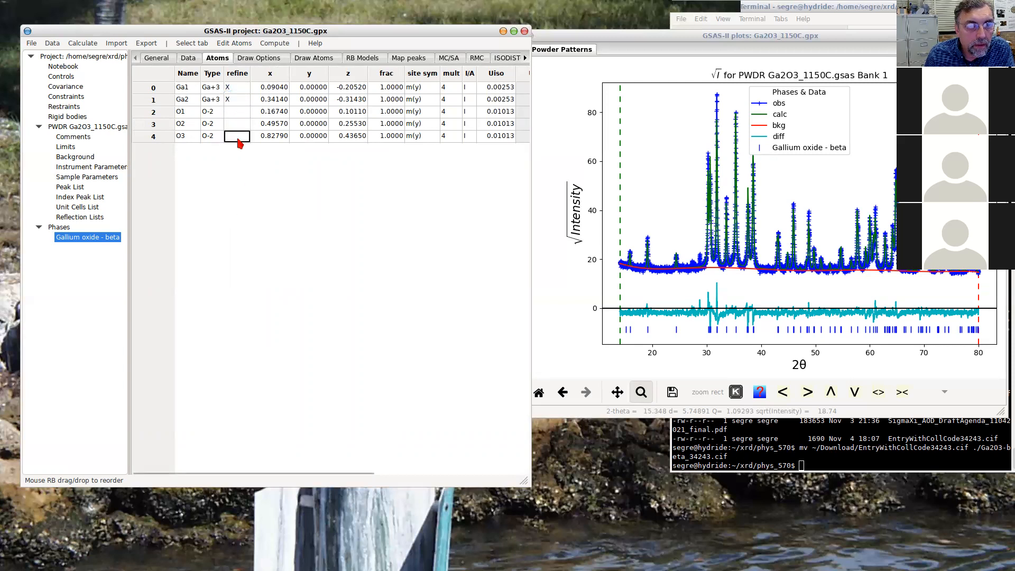
Set the Uiso values of the Ga1 and Ga2 atoms to 0.02533, keeping the oxygen values
click(499, 90)
click(500, 90)
click(499, 89)
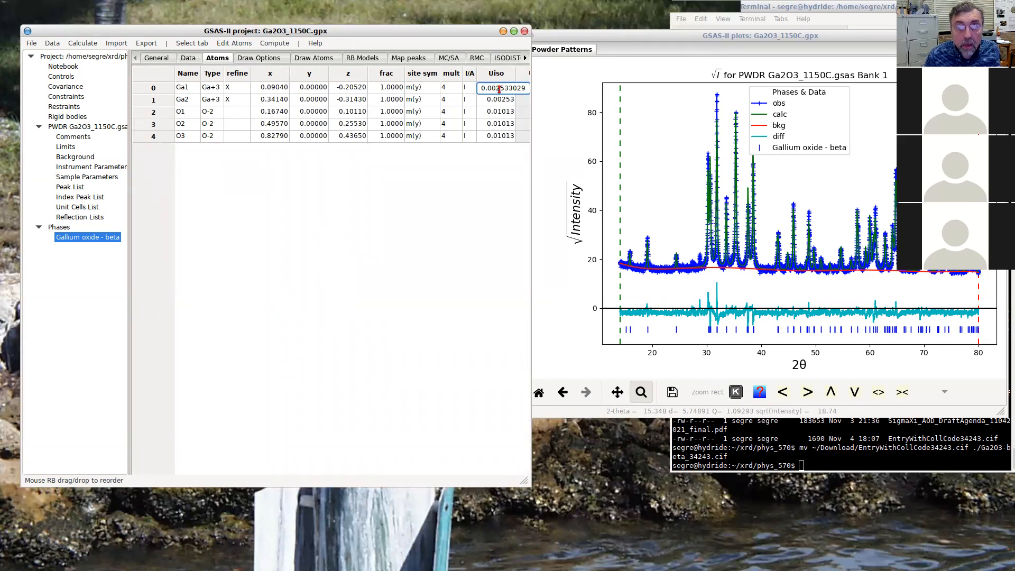
key(BackSpace)
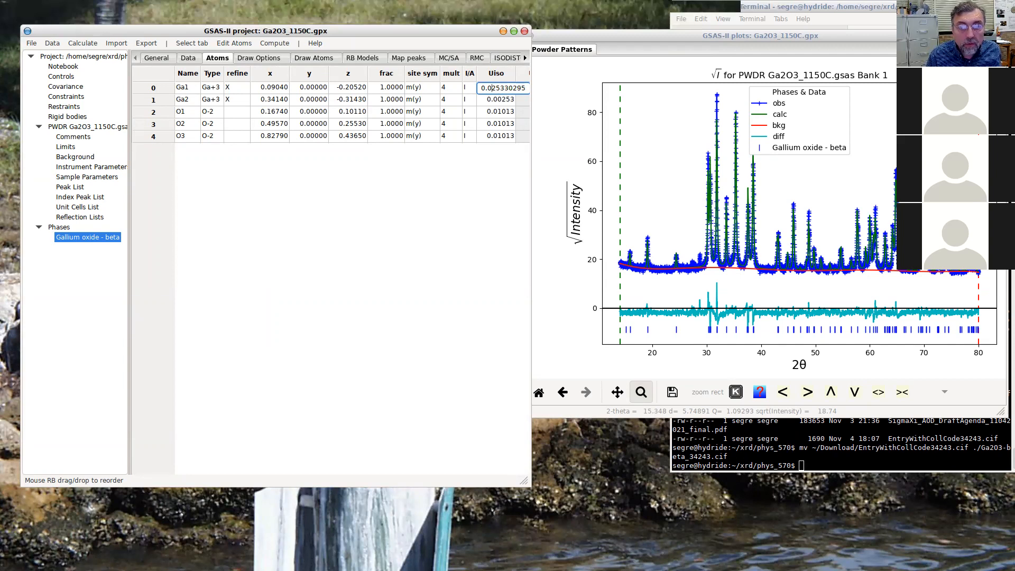
key(Return)
click(499, 99)
click(497, 99)
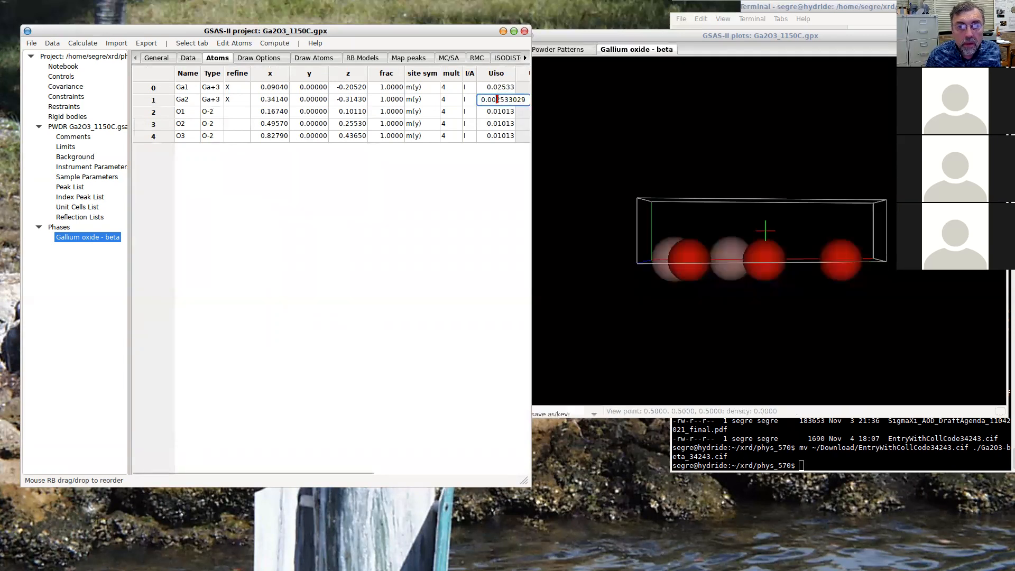
key(BackSpace)
key(Return)
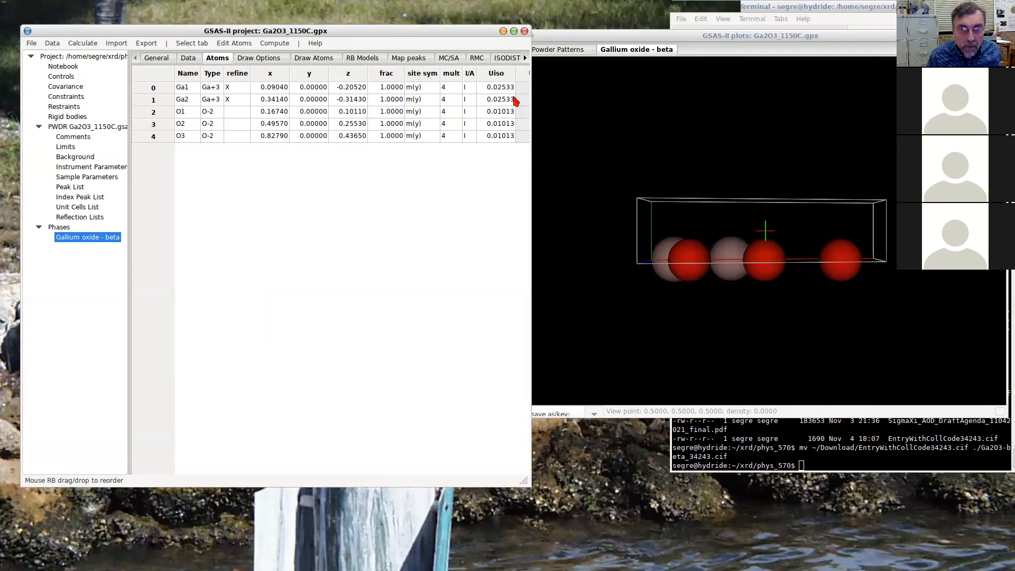
click(498, 111)
click(495, 110)
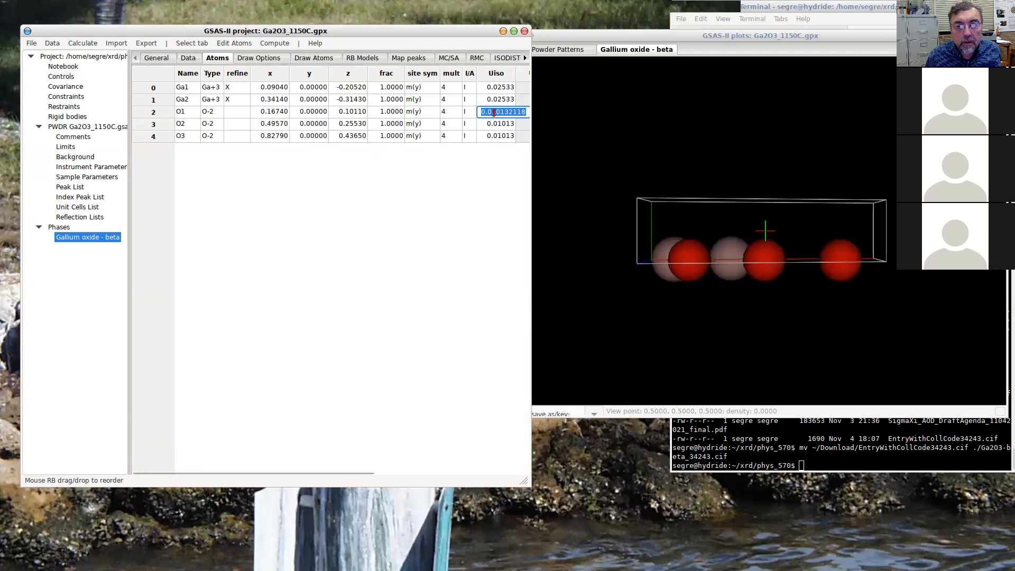
click(476, 180)
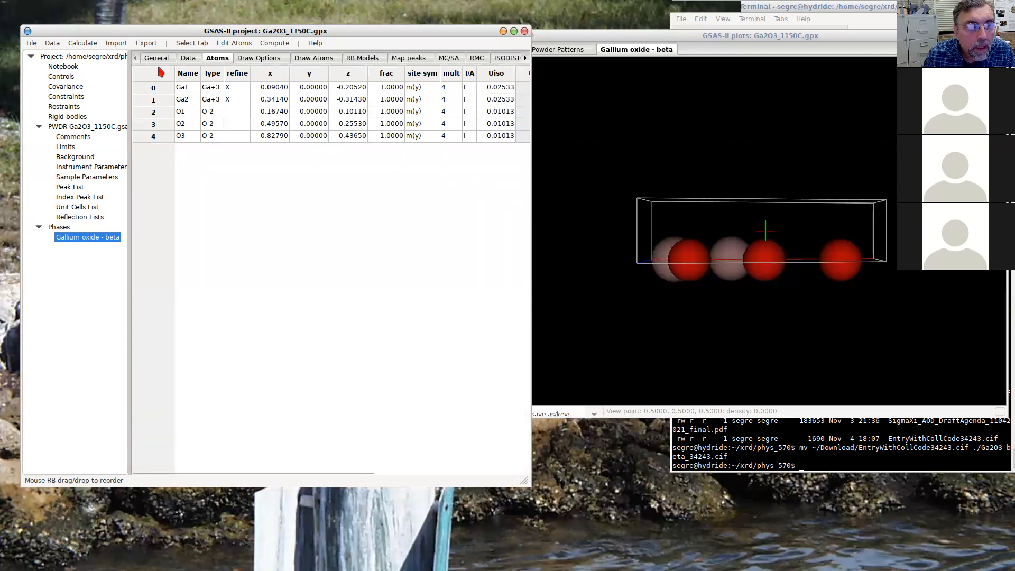
Run the refinement with the gallium positions freed and load its result, with the phase's general data on display
click(181, 60)
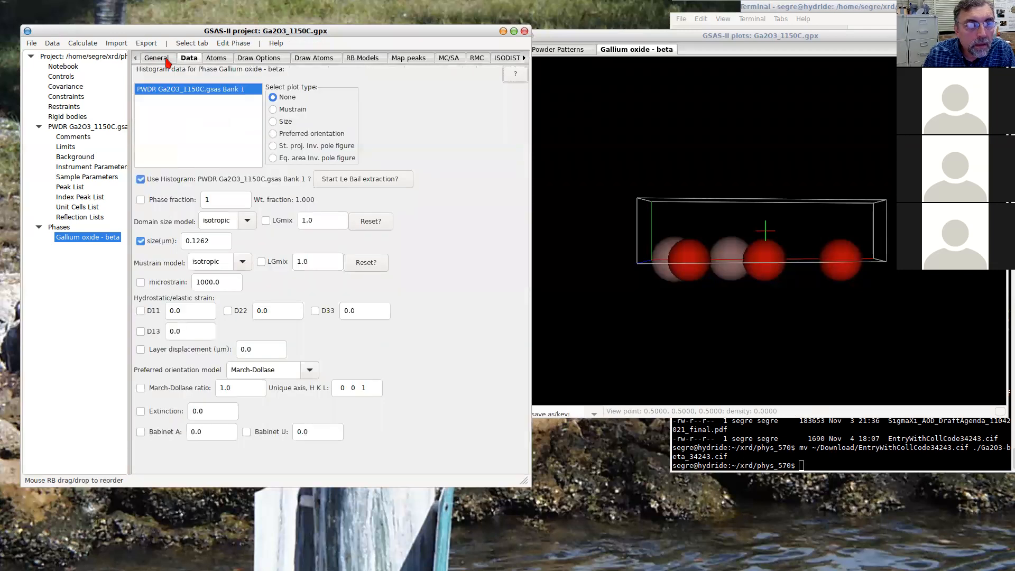
click(161, 60)
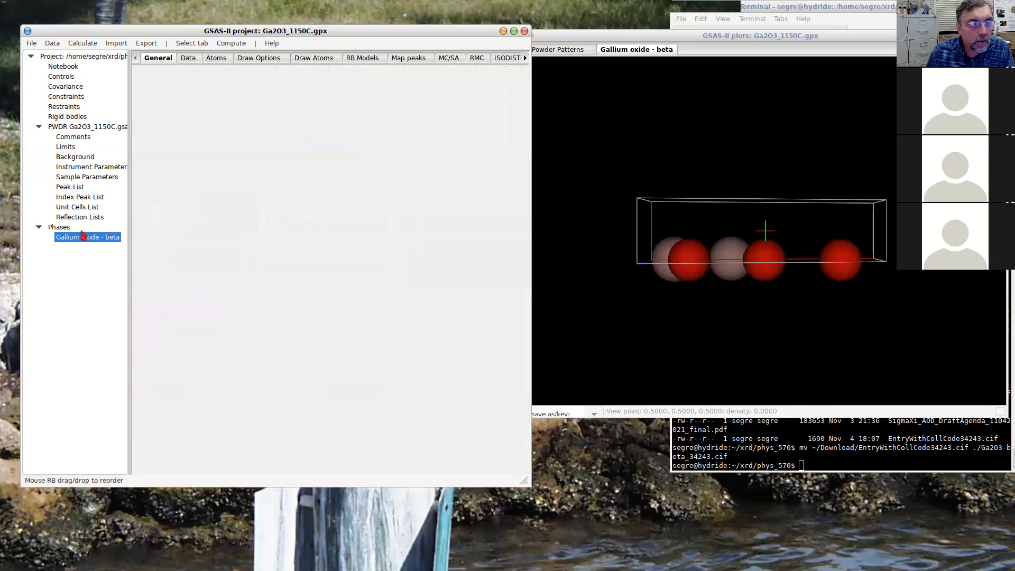
click(83, 44)
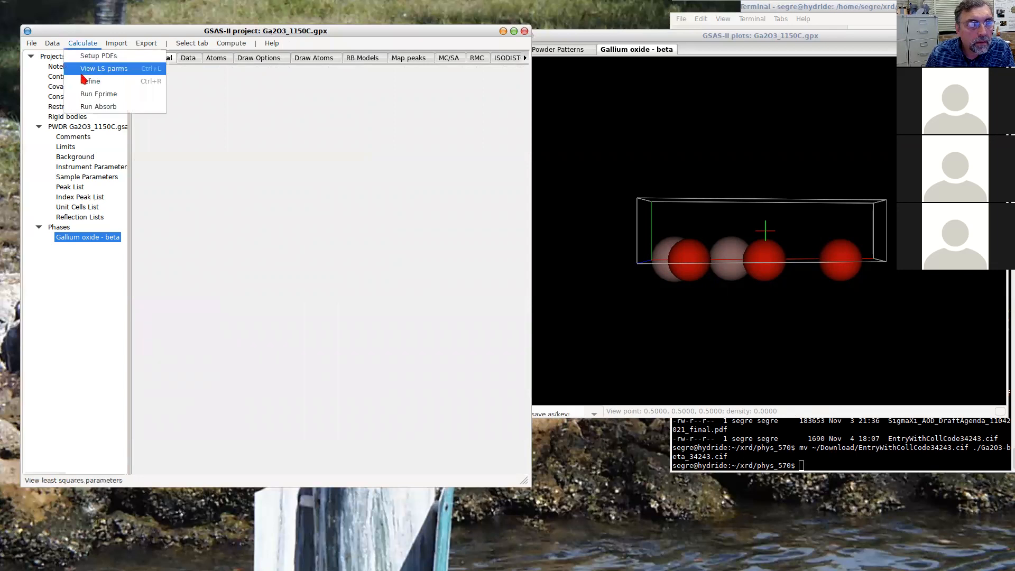
click(87, 83)
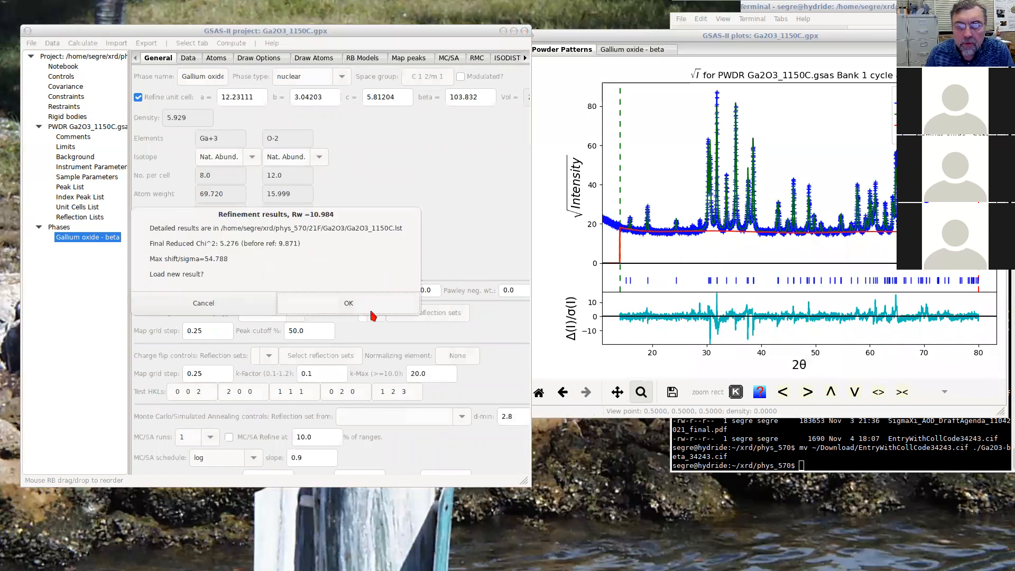
click(346, 304)
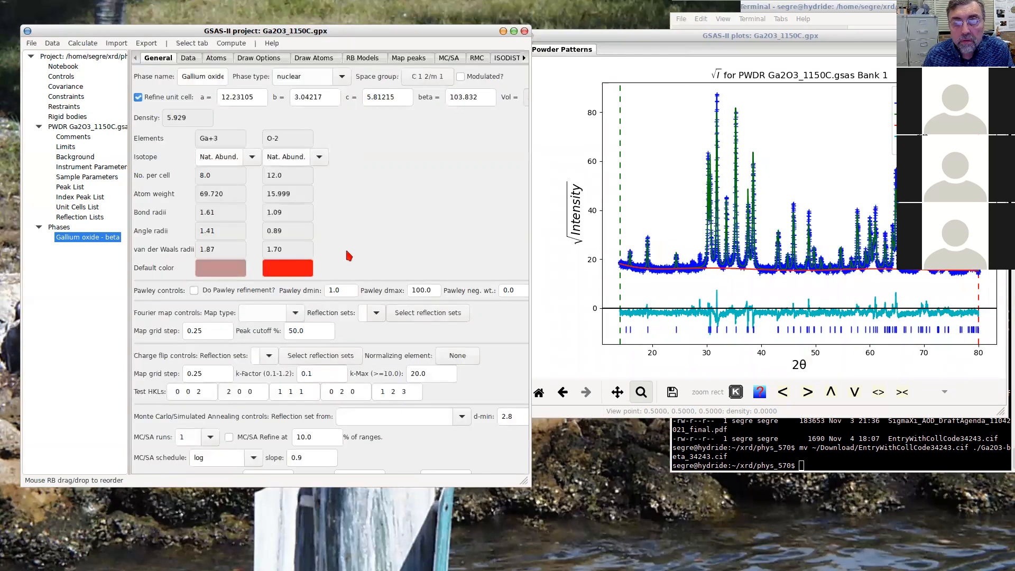
Set the refine flag to X for the O1, O2 and O3 atoms of the Gallium oxide - beta phase
click(217, 62)
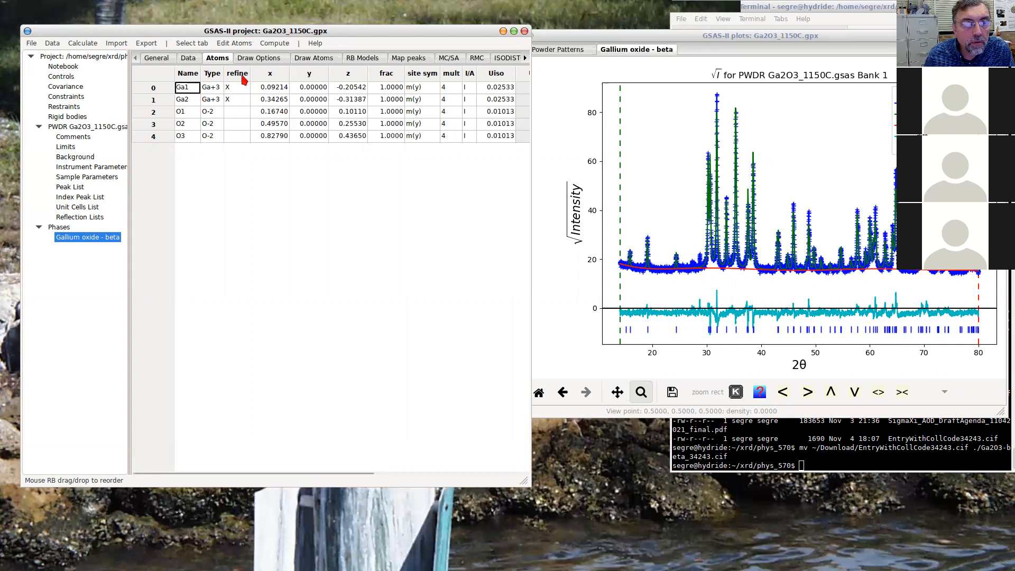
click(236, 114)
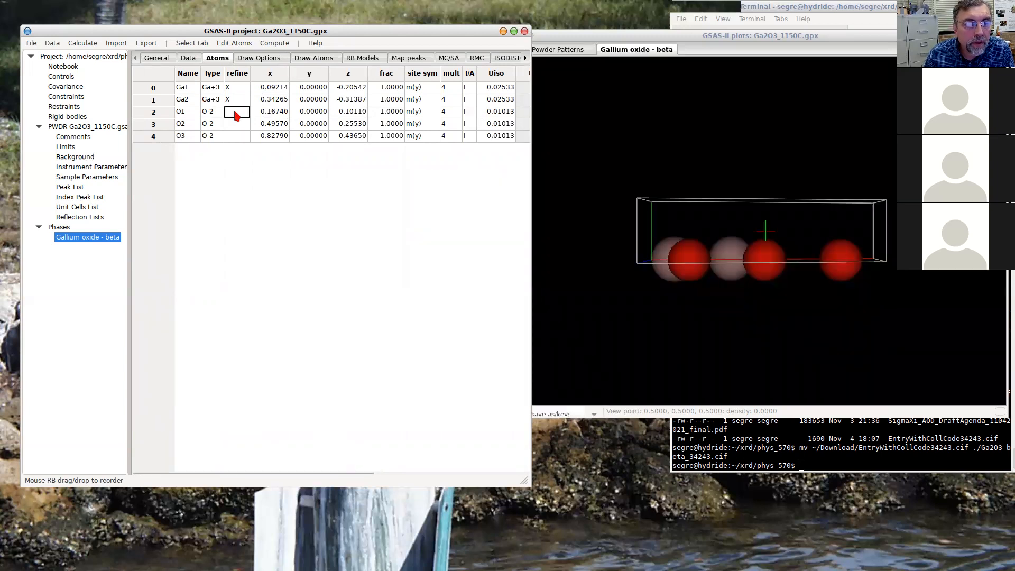
click(235, 112)
click(229, 142)
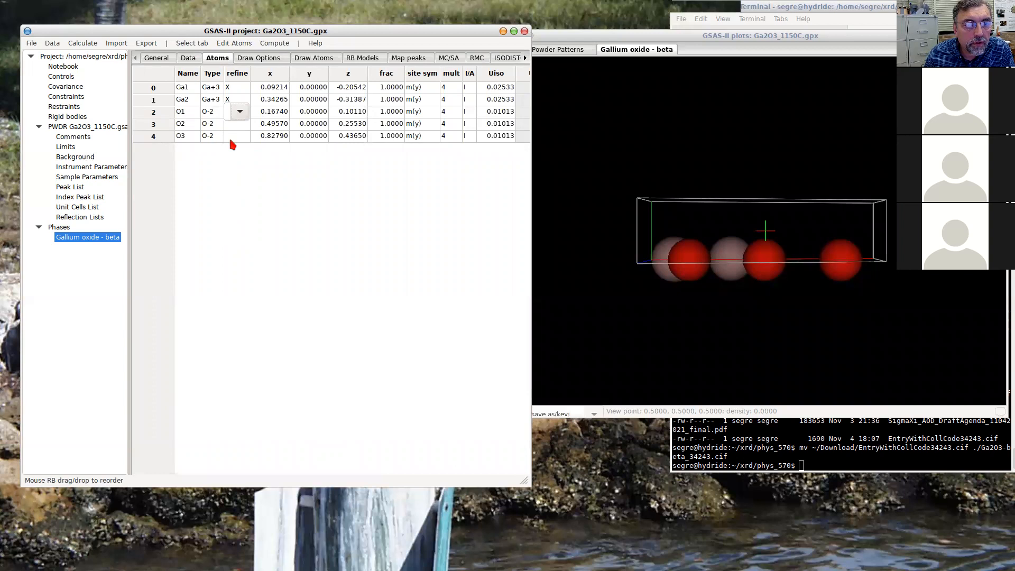
click(236, 129)
click(236, 131)
click(234, 167)
click(237, 136)
click(237, 137)
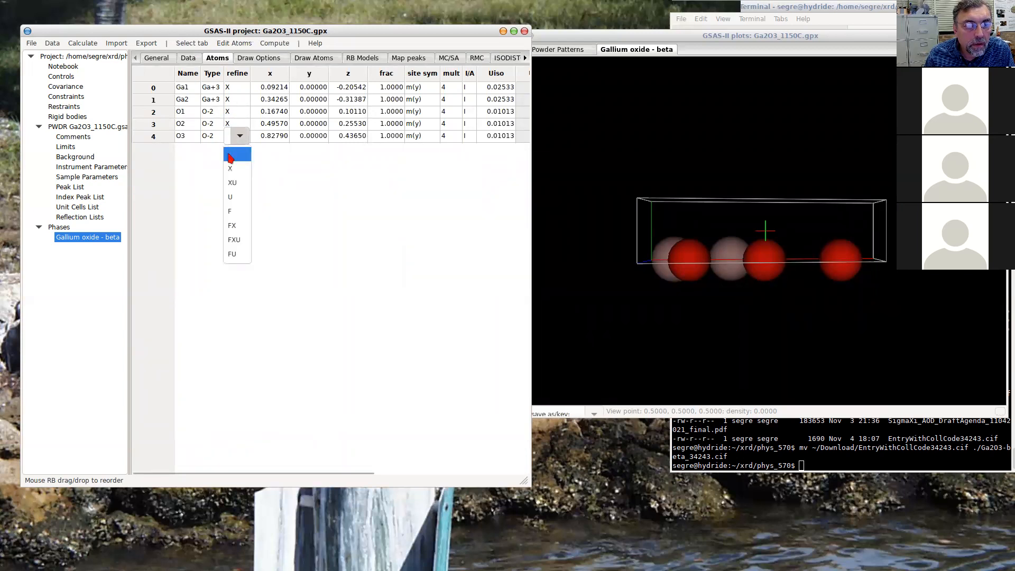
click(230, 169)
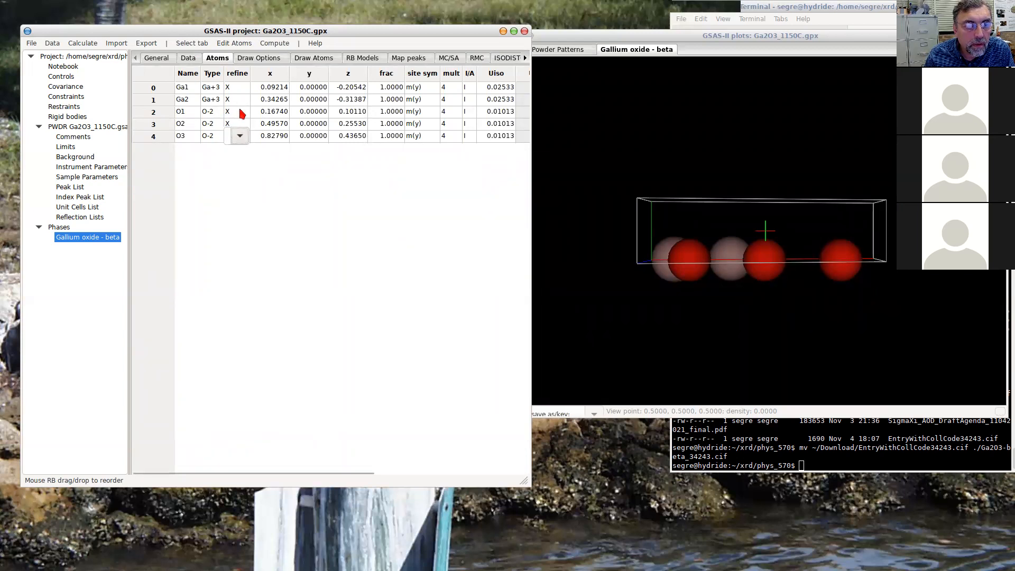
Run the refinement with all atom coordinates freed and load its result
click(83, 43)
click(90, 81)
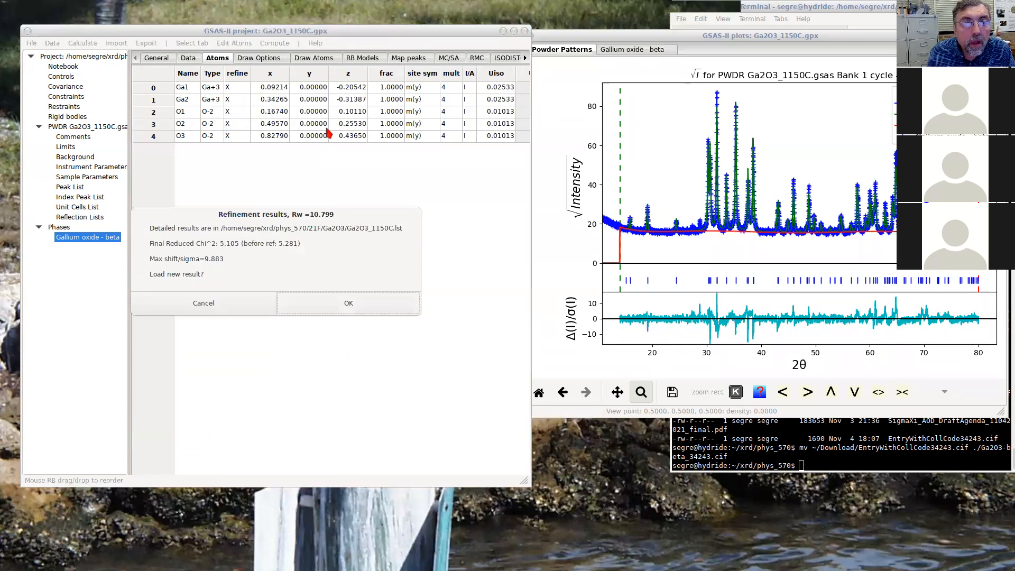
click(340, 306)
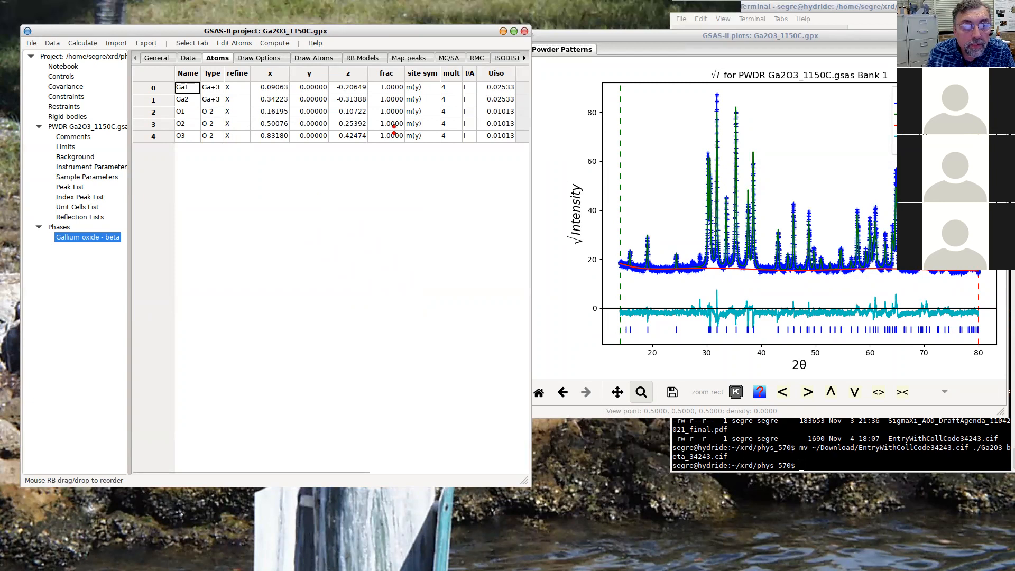
Free the X coordinates and U thermal parameters for all atoms at once, run the refinement and load its result
double_click(244, 77)
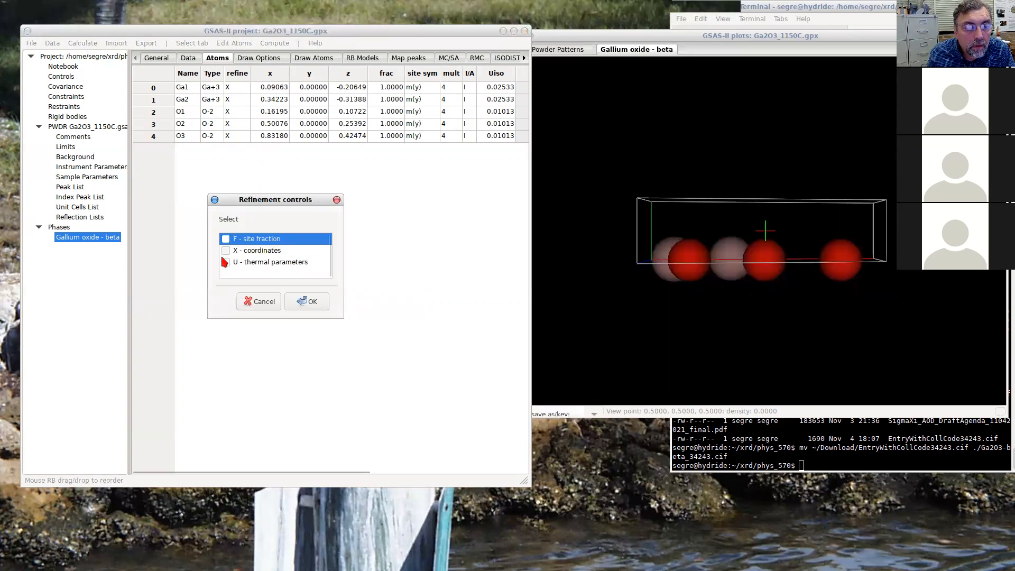
click(226, 250)
click(226, 261)
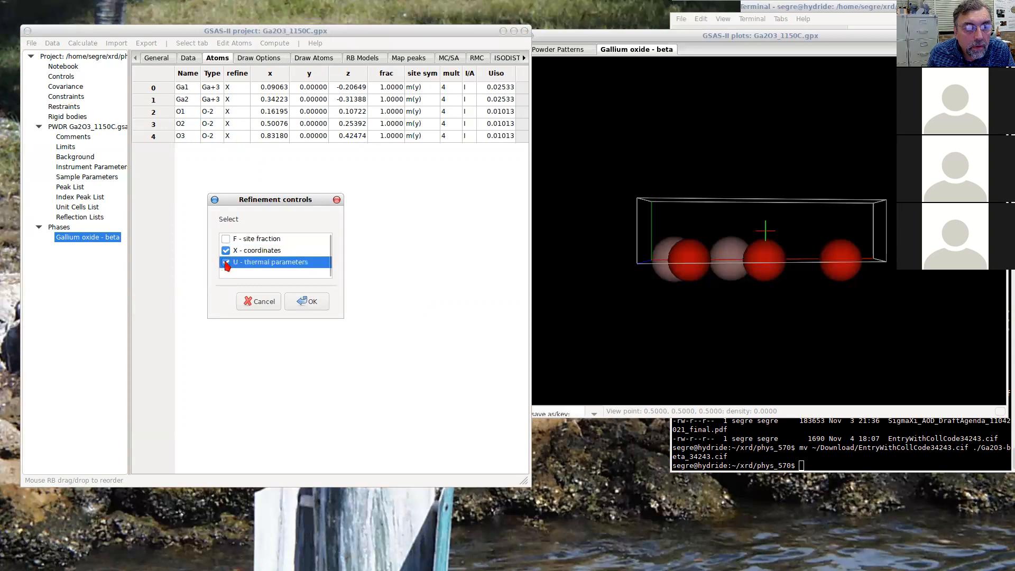
click(308, 301)
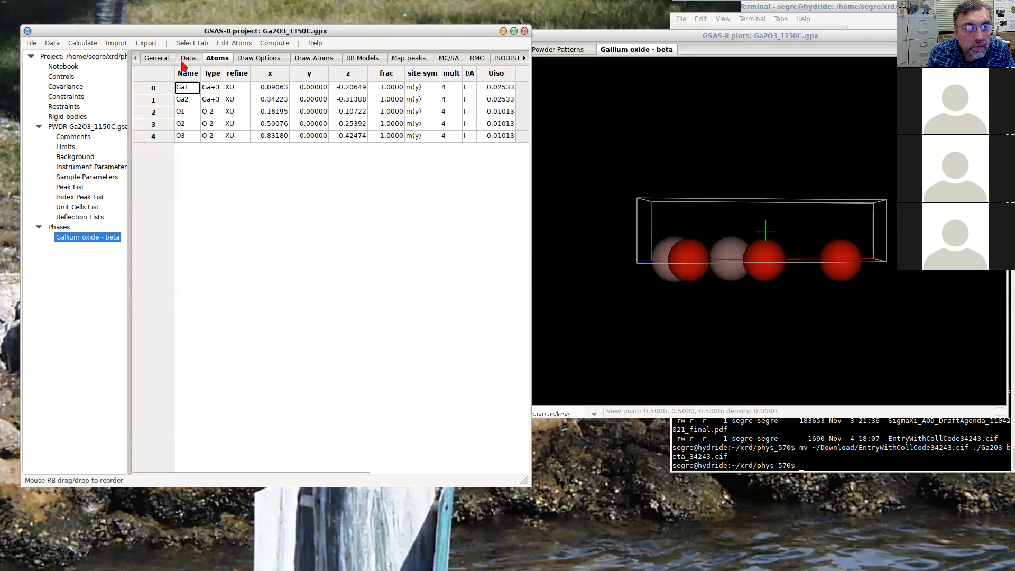
click(82, 43)
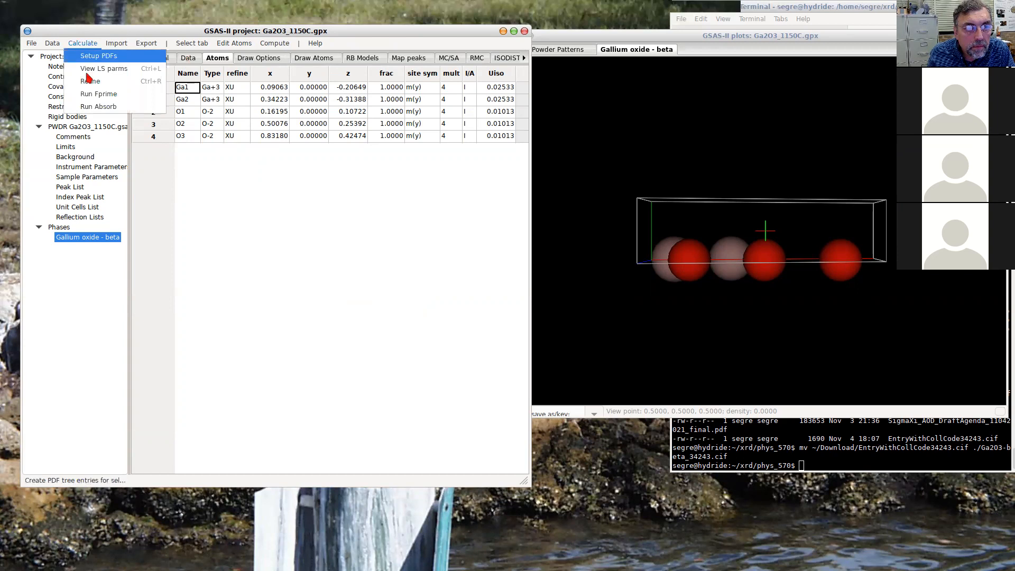
click(89, 80)
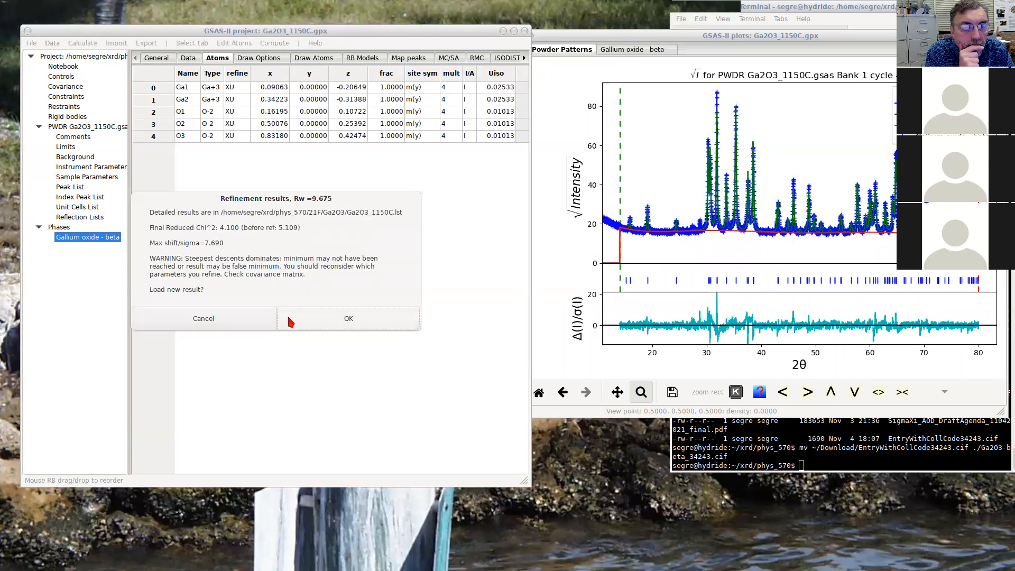
click(292, 322)
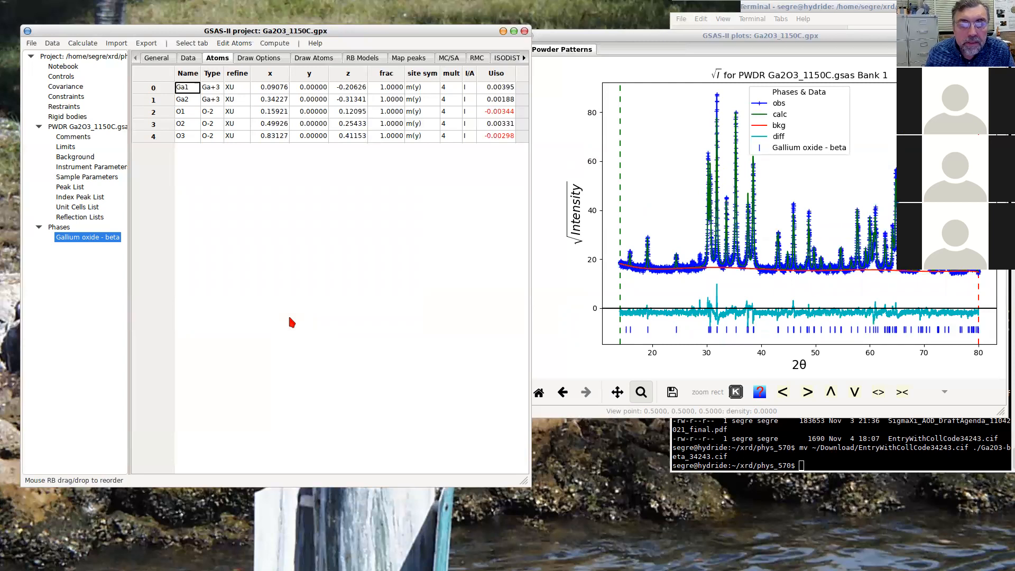
Set the Uiso values of the O1, O3 and O2 atoms to 0.01
click(497, 111)
click(497, 110)
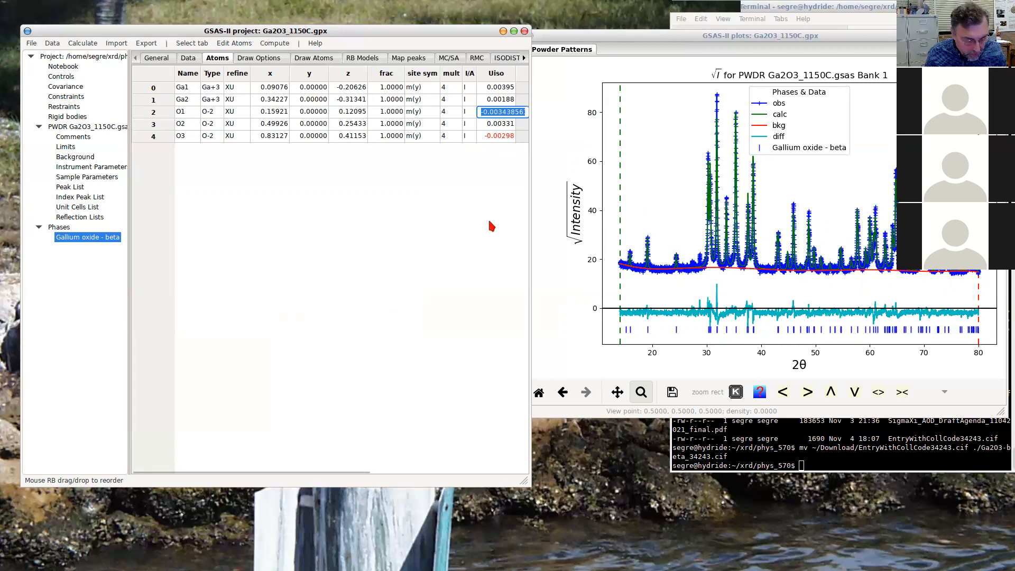
text(0.01)
key(Return)
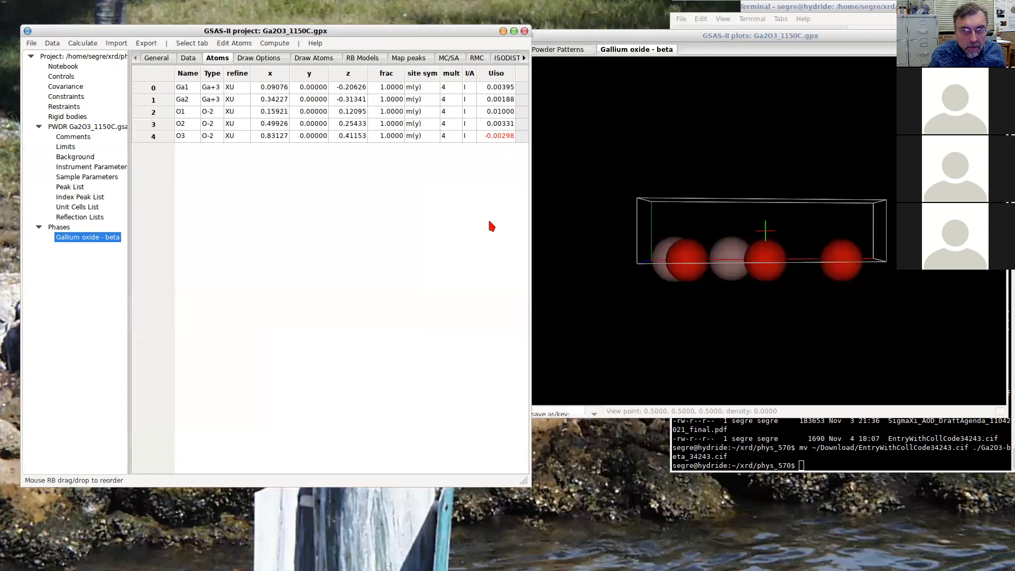
click(498, 137)
click(499, 137)
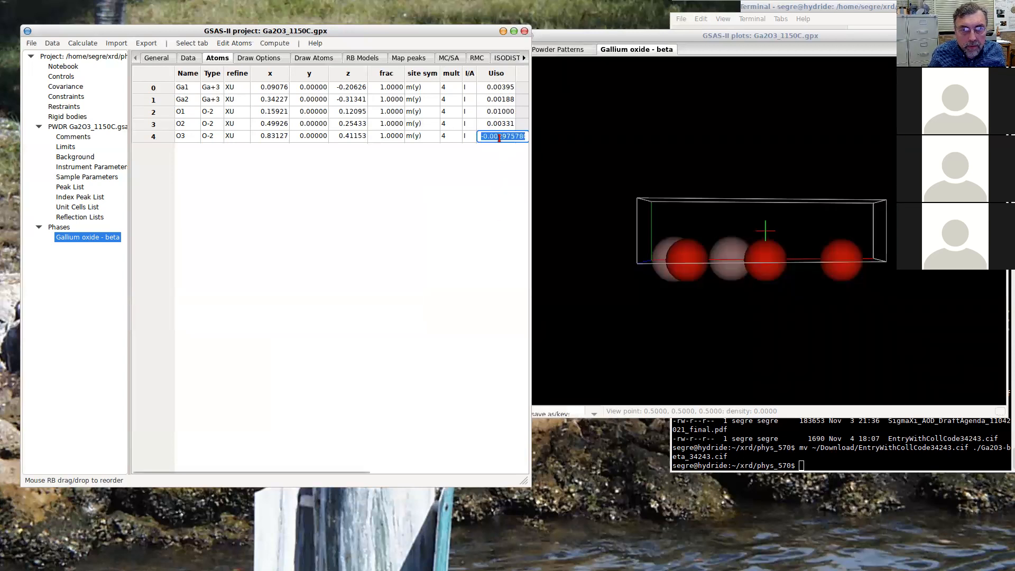
text(0.01)
key(Return)
click(502, 124)
click(501, 123)
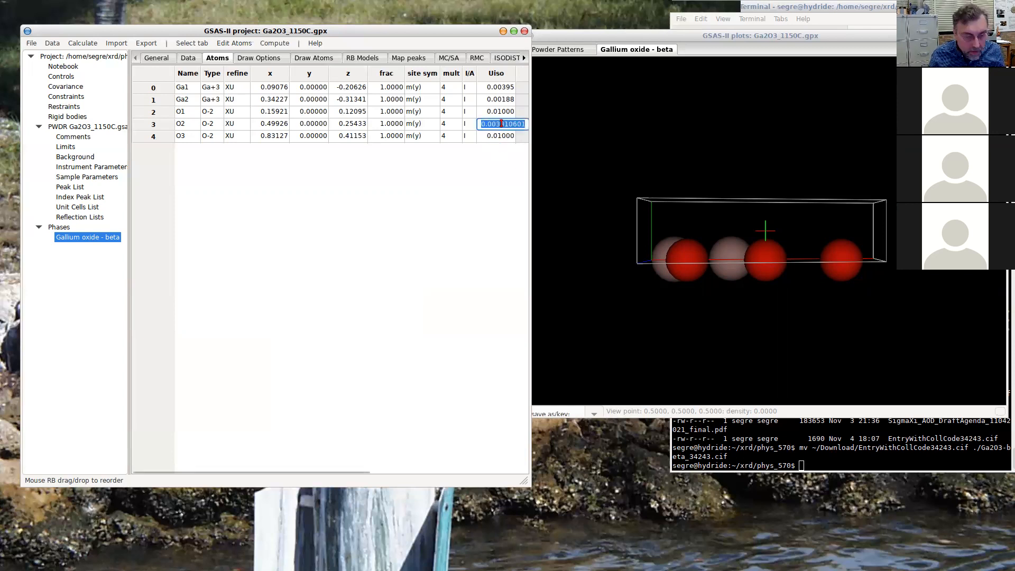
text(0.01)
key(Return)
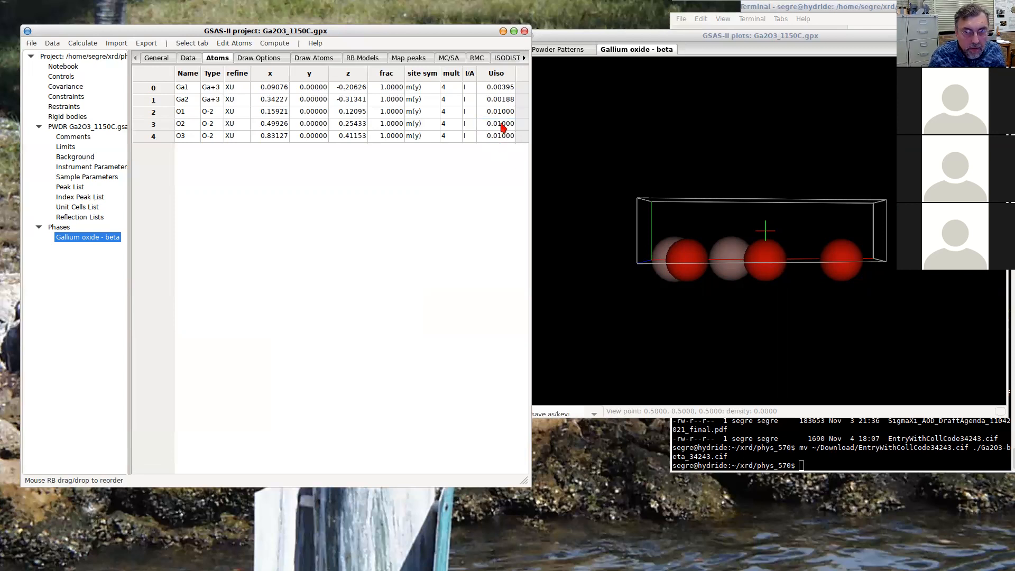
Set the Uiso values of the Ga1 and Ga2 atoms to 0.01
click(499, 87)
click(498, 87)
text(0.)
text(001)
key(Return)
click(503, 100)
click(503, 100)
click(503, 101)
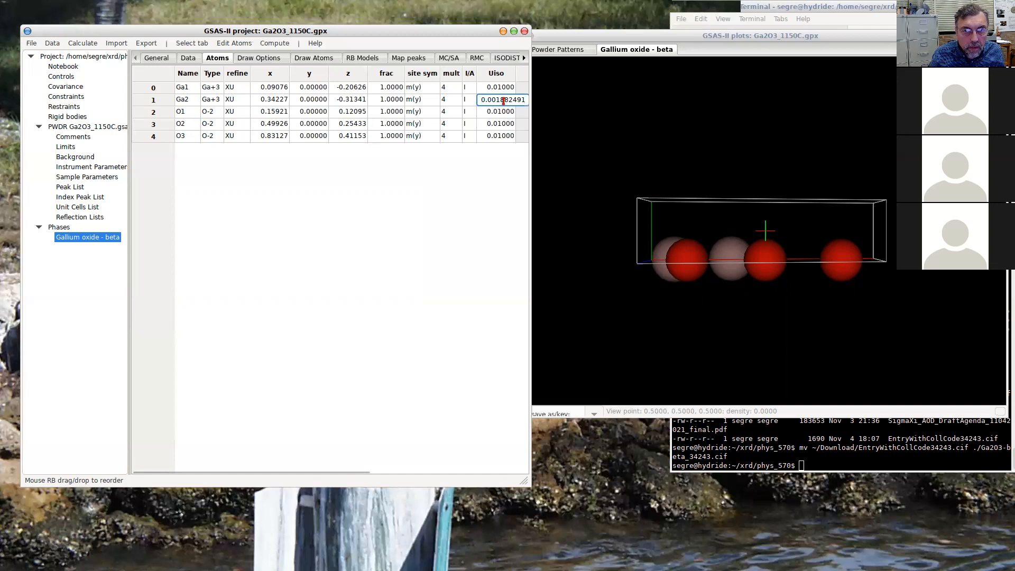
key(End)
key(Right)
key(Right)
key(Right)
key(Right)
key(Right)
key(Right)
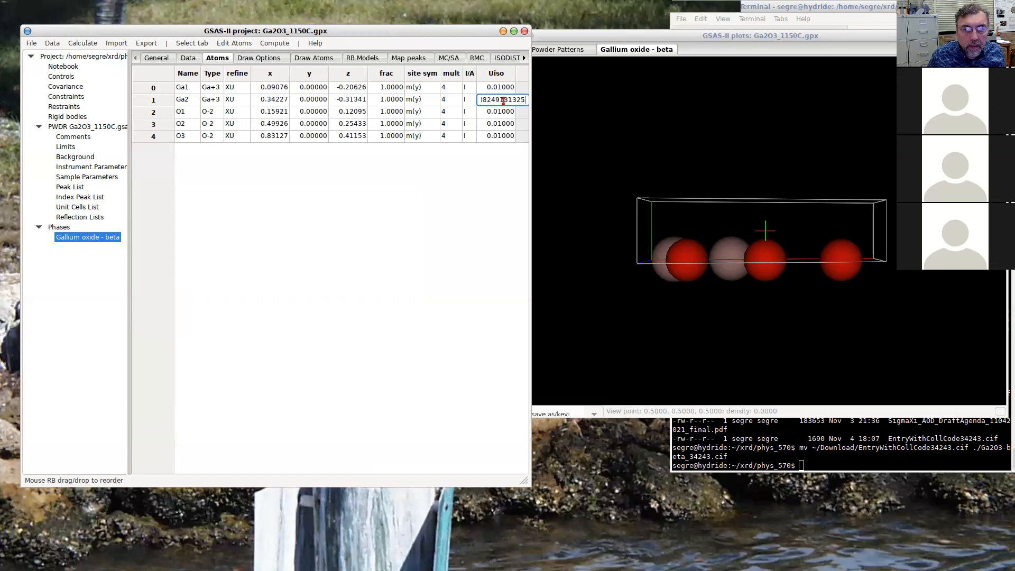
key(BackSpace)
key(BackSpace)
key(BackSpace)
key(BackSpace)
key(BackSpace)
key(BackSpace)
key(BackSpace)
key(BackSpace)
key(BackSpace)
key(BackSpace)
key(BackSpace)
key(BackSpace)
key(BackSpace)
key(BackSpace)
key(BackSpace)
key(BackSpace)
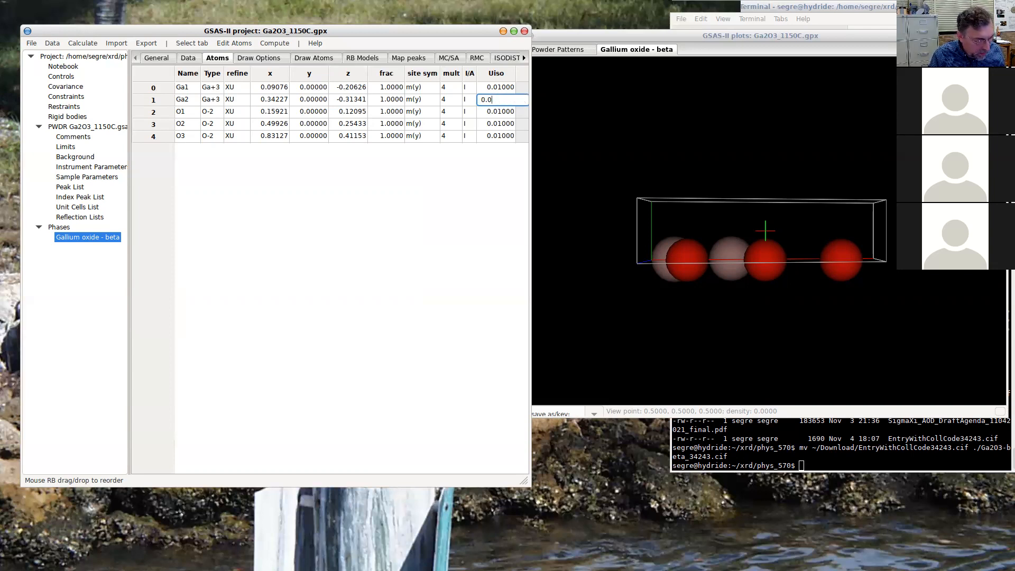
key(Return)
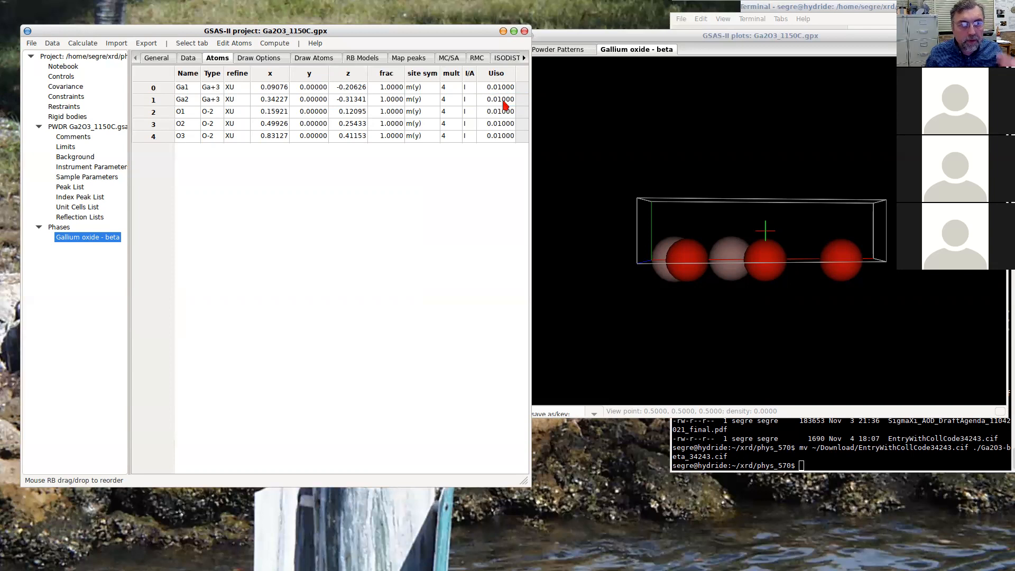
Change the refinement flags of the O1, O2 and O3 atoms to X only
click(231, 114)
click(236, 112)
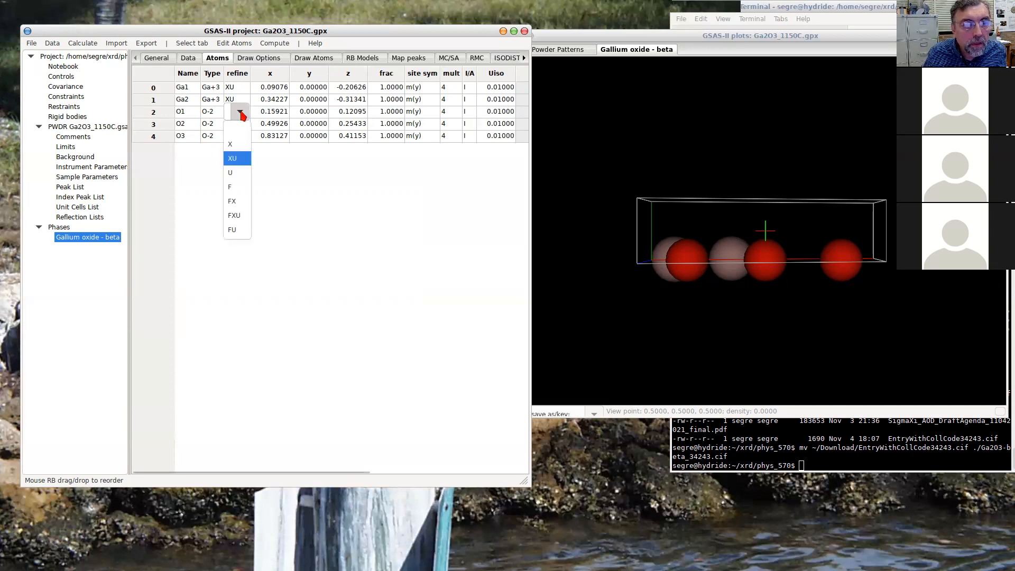
click(231, 150)
click(235, 124)
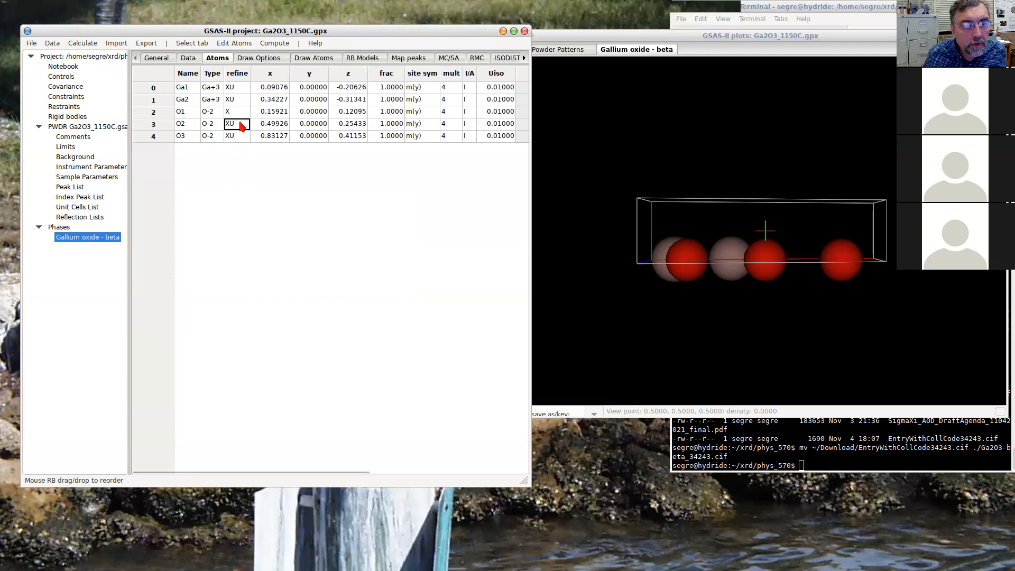
click(237, 124)
click(230, 156)
click(239, 136)
click(240, 137)
click(240, 137)
click(230, 170)
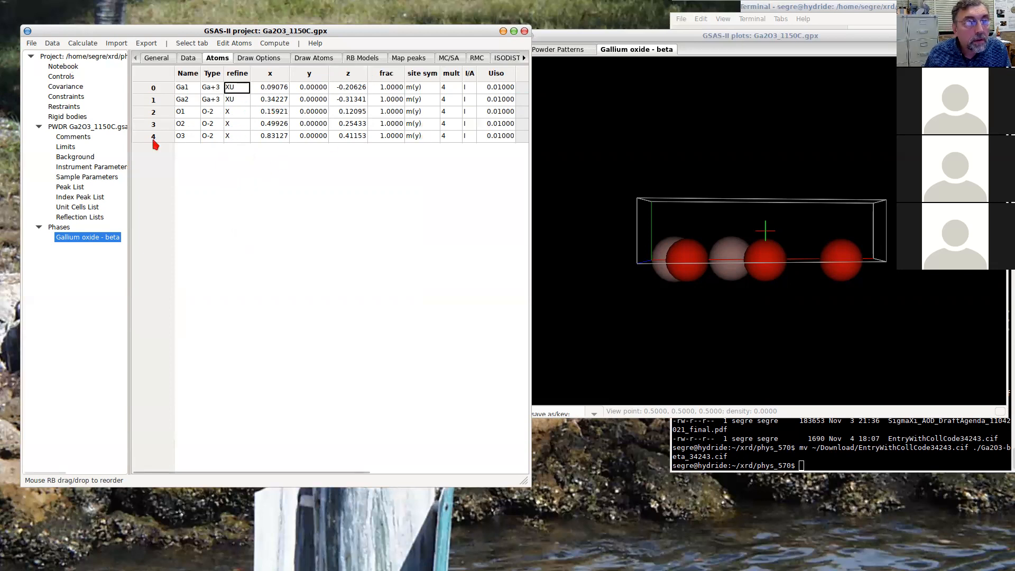
Run the refinement with thermal parameters freed only for the gallium atoms and load its result
click(83, 43)
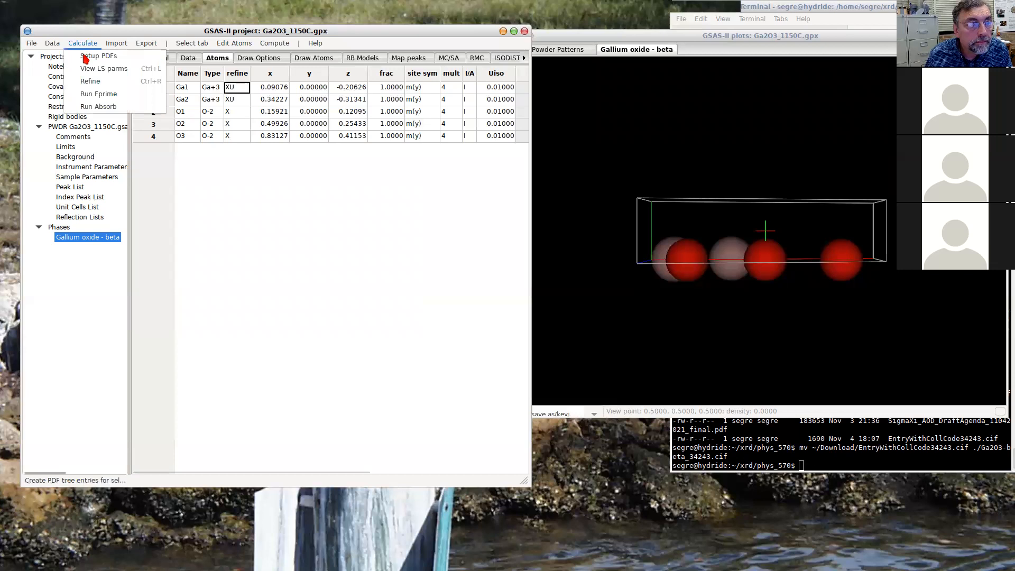
click(85, 81)
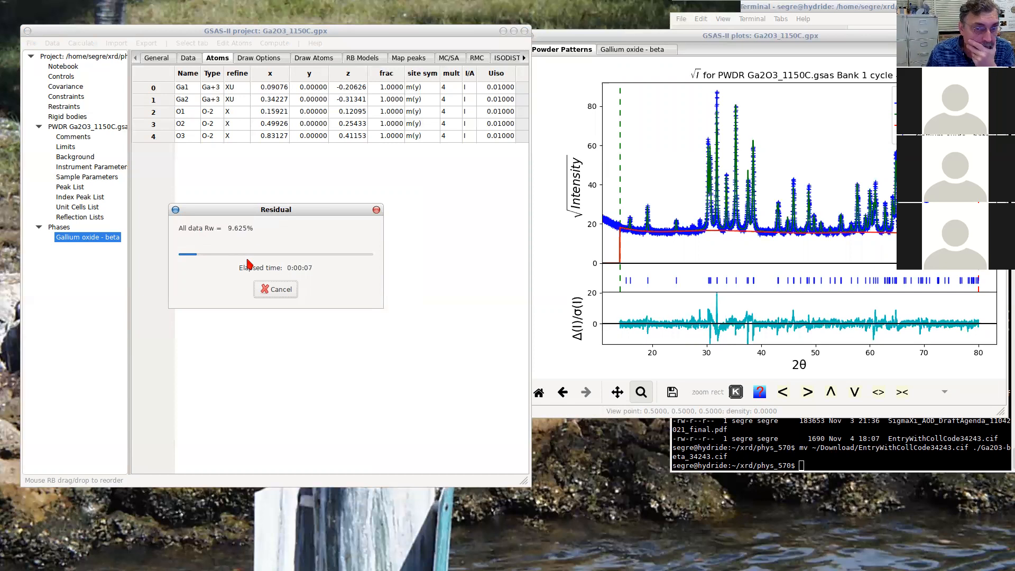
click(324, 310)
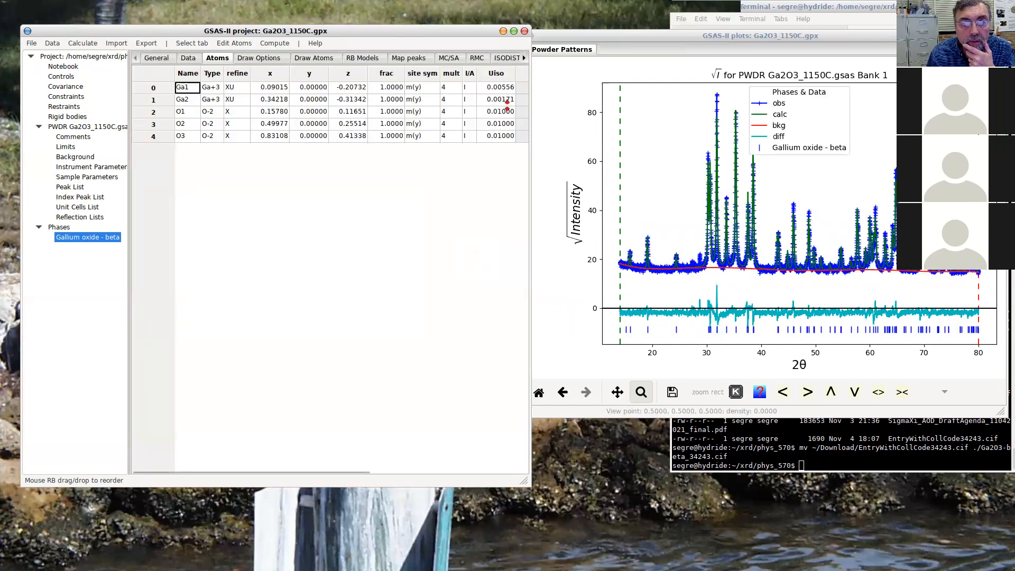
Stop refining microstrain and enable refinement of preferred orientation using the spherical harmonics model with harmonic order 2
click(190, 58)
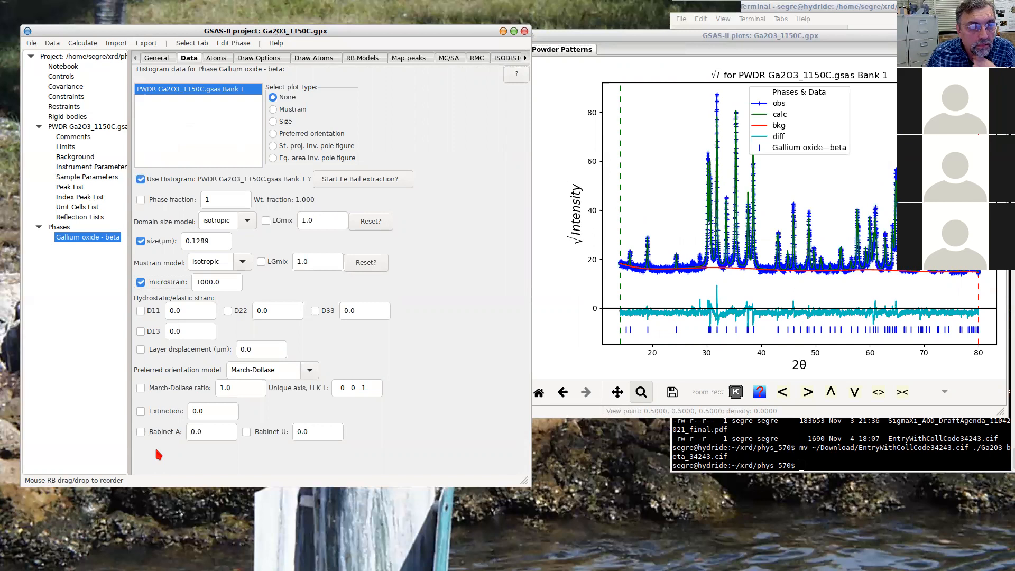
click(141, 283)
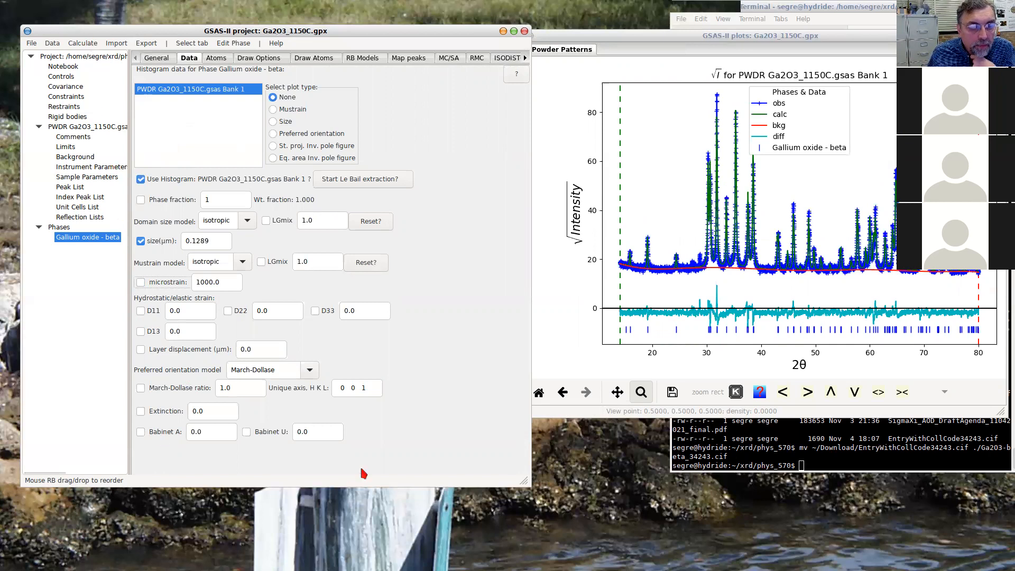
click(309, 370)
click(284, 405)
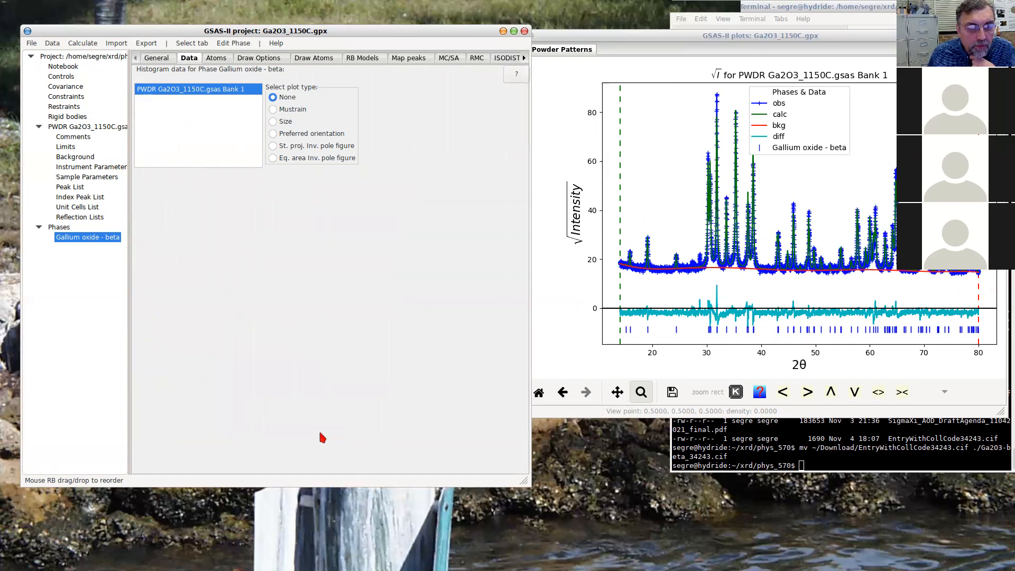
click(408, 370)
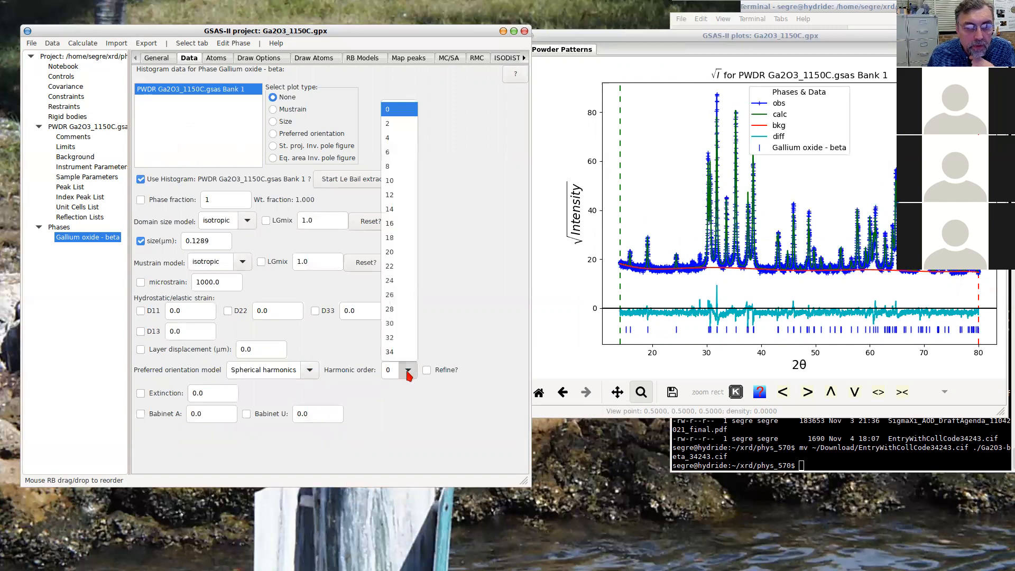
click(390, 123)
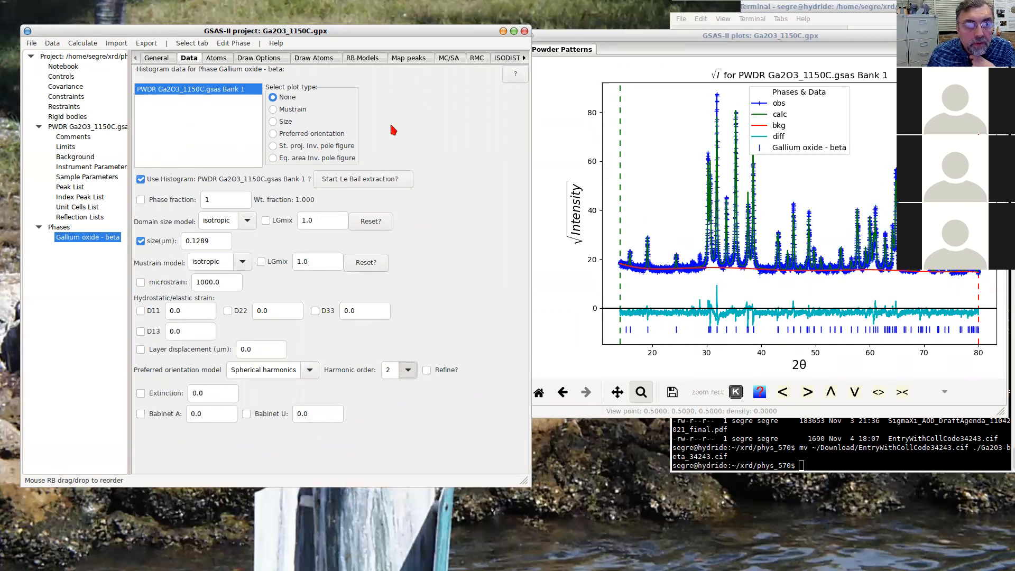
click(409, 375)
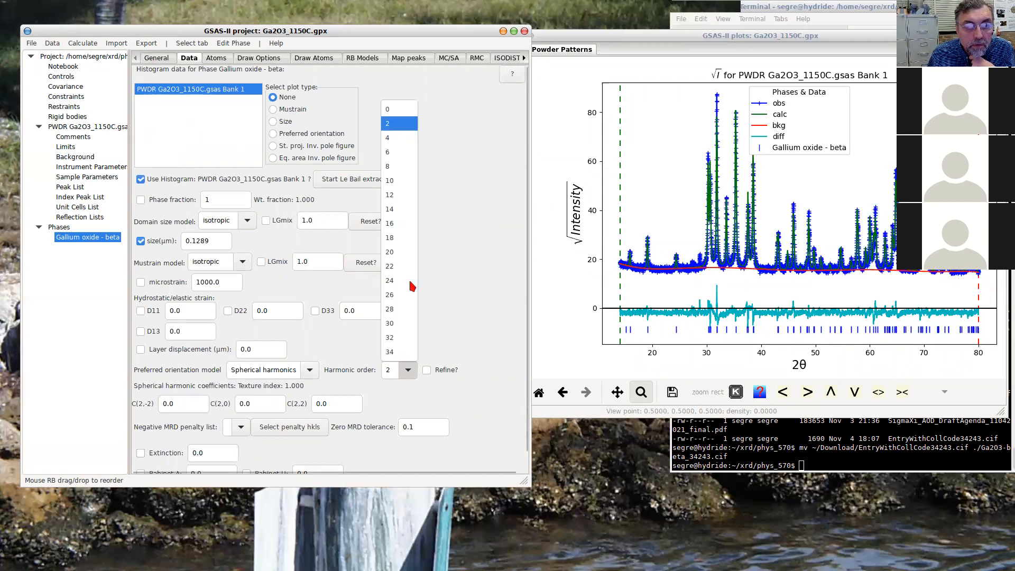
click(397, 141)
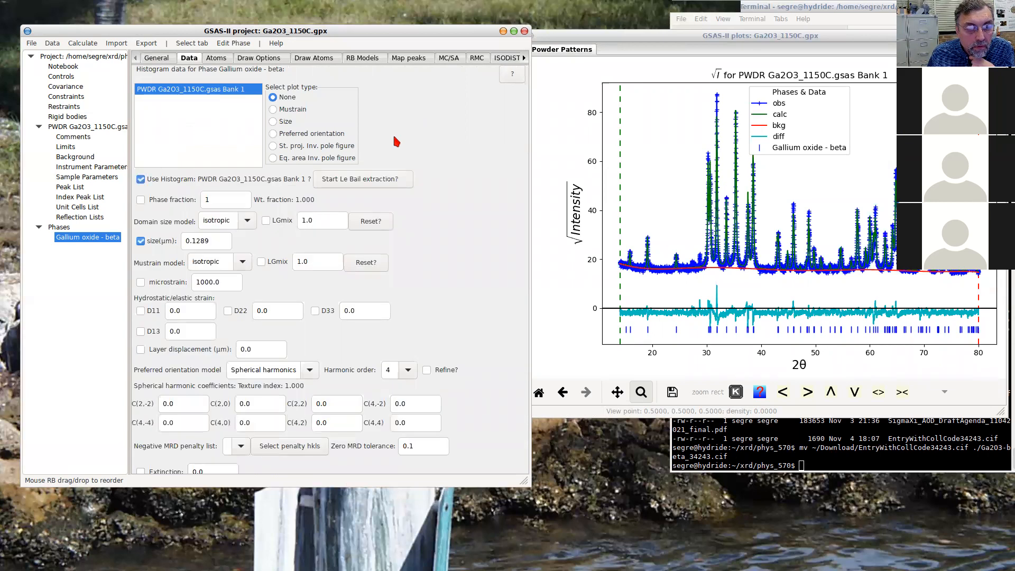
click(409, 372)
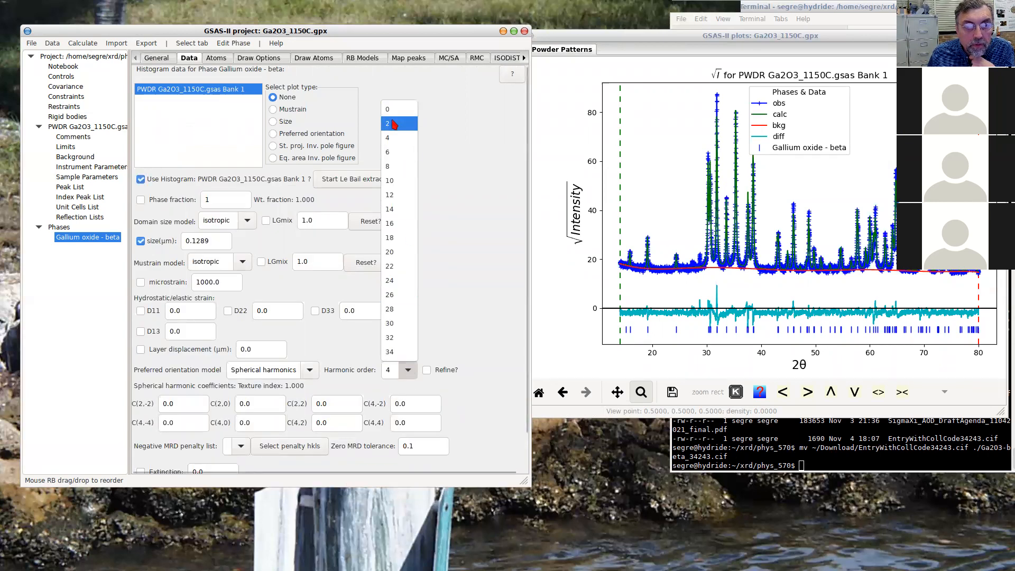
click(394, 123)
click(426, 370)
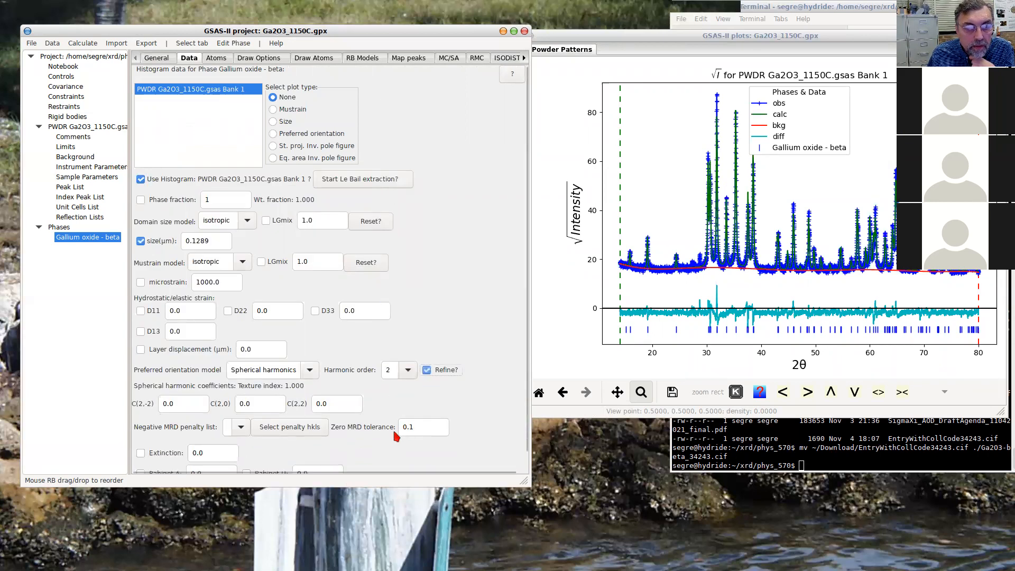
Run the refinement with the second-order spherical harmonics texture and load its result
click(83, 43)
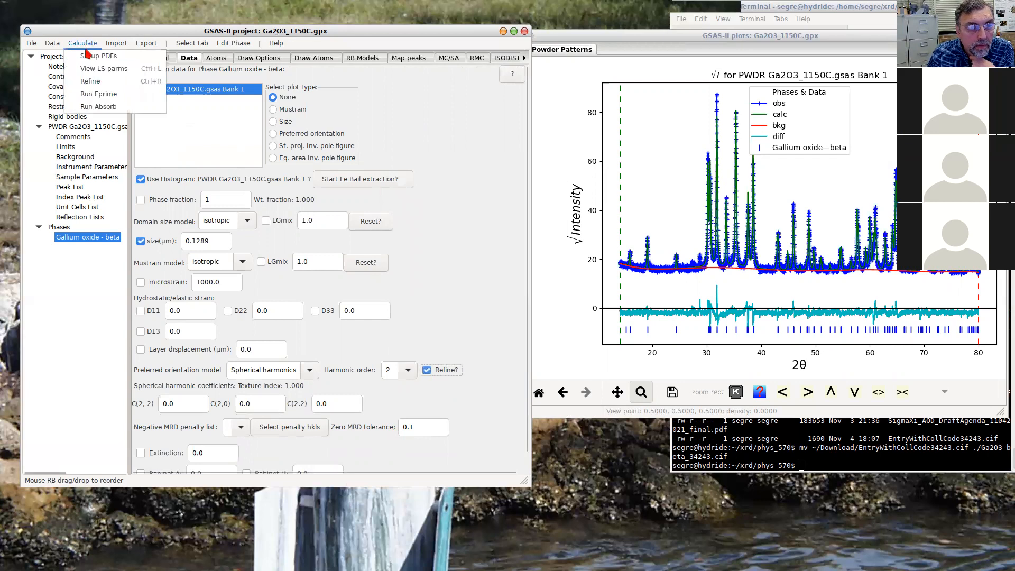
click(84, 80)
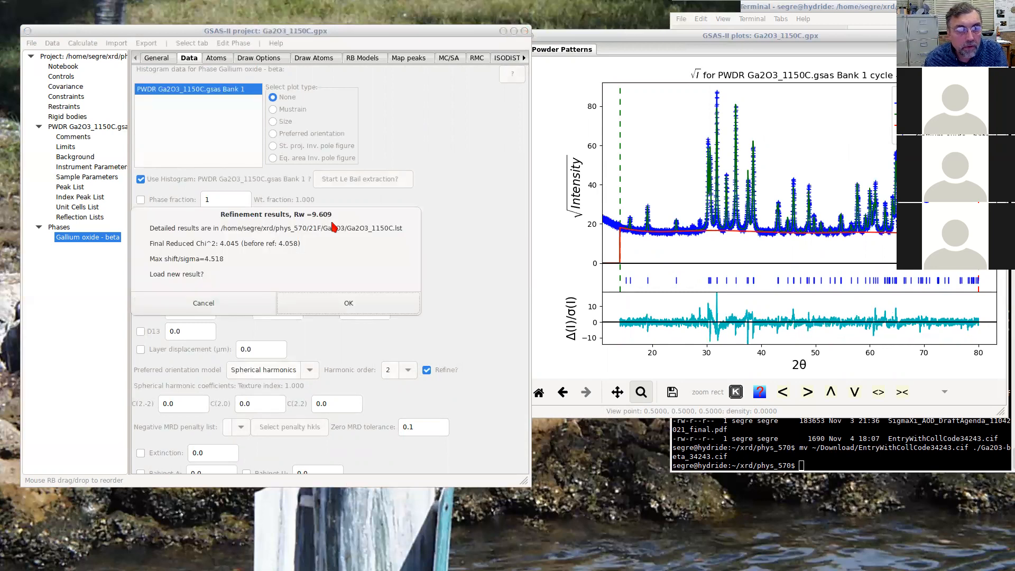
click(330, 305)
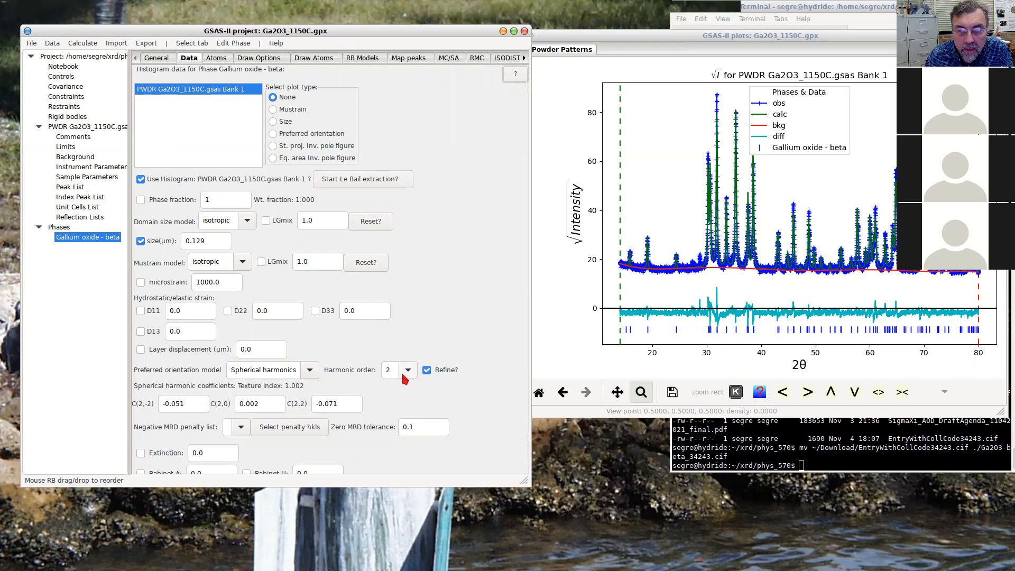
Enable microstrain refinement, stop refining preferred orientation and set the harmonic order to 0
click(141, 281)
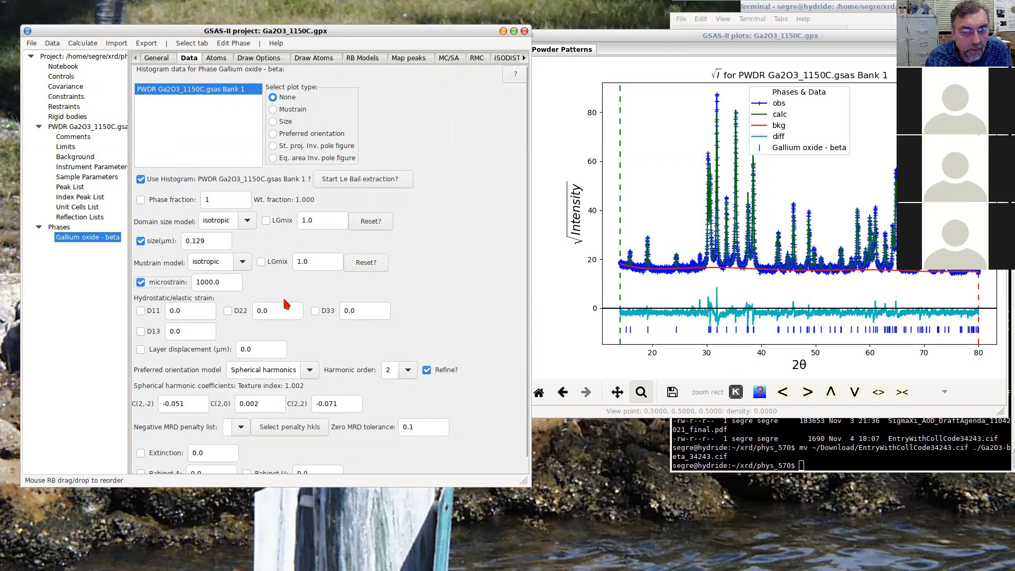
click(427, 371)
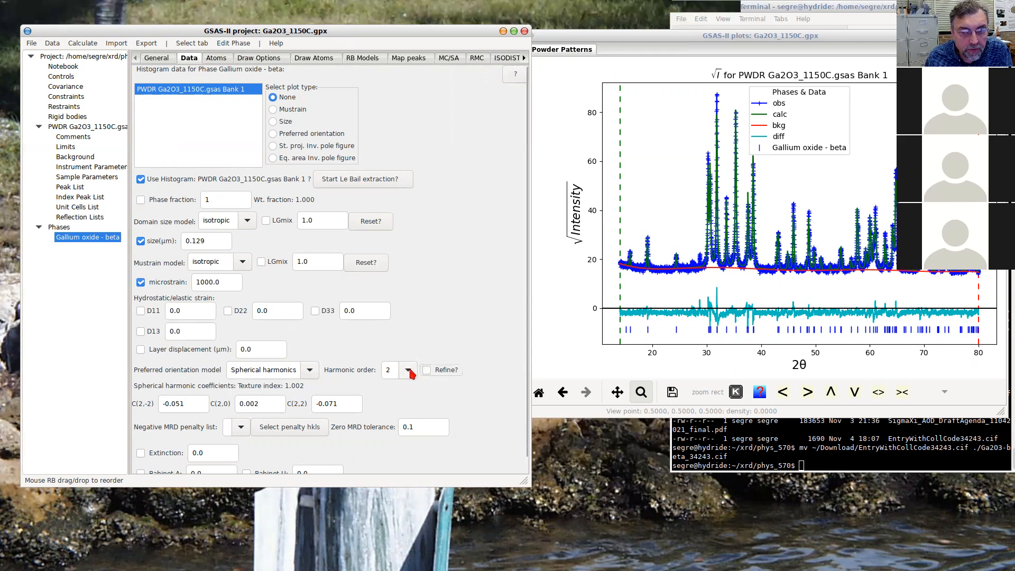
click(408, 369)
click(392, 112)
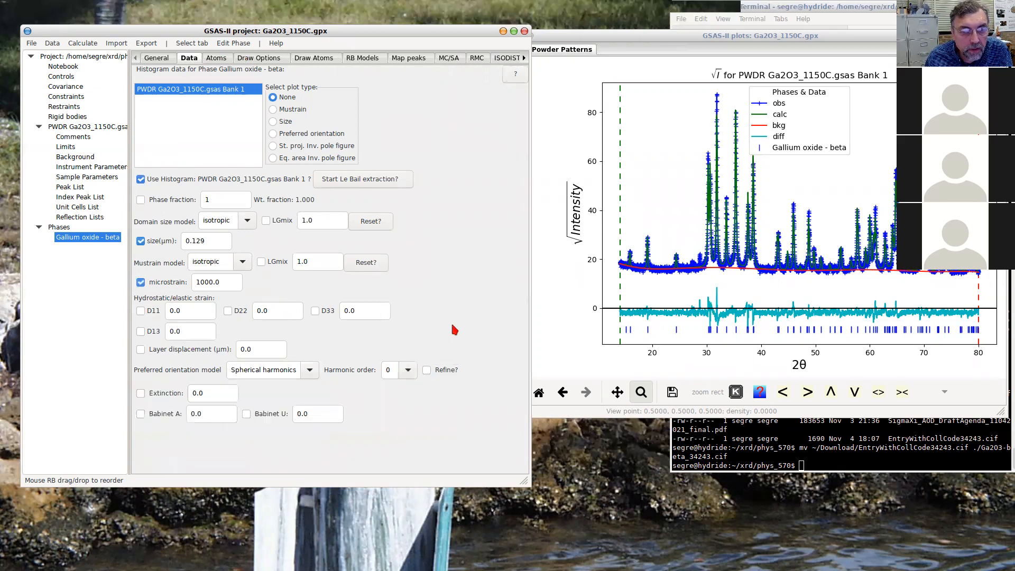
Run the refinement with domain size and microstrain both freed and load its result
click(83, 43)
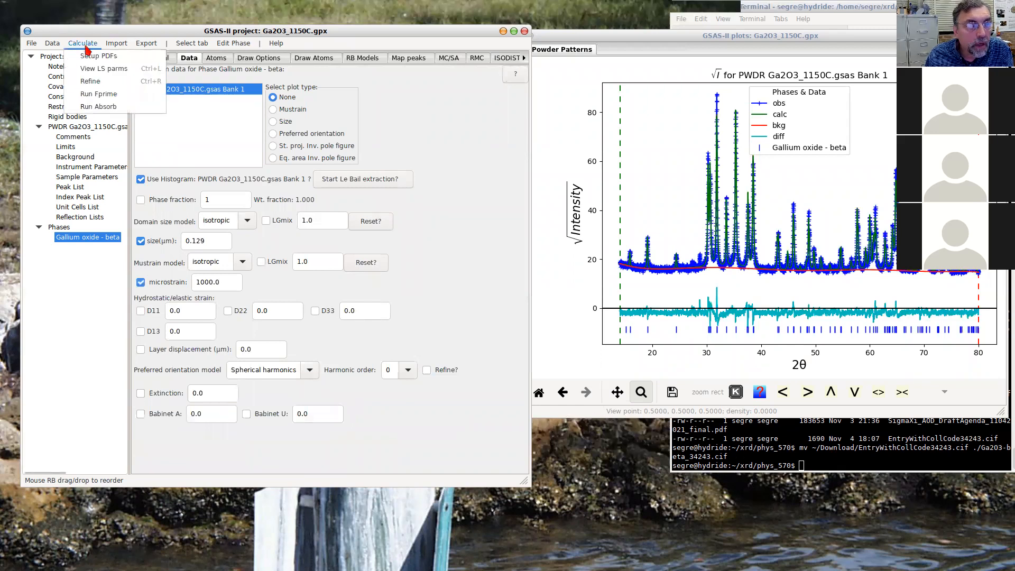
click(98, 86)
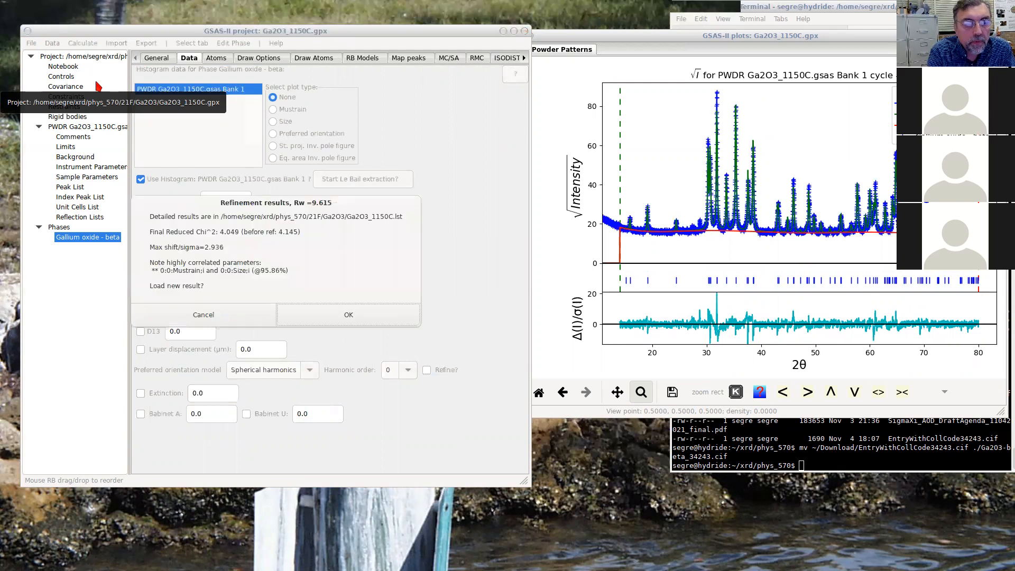
click(386, 316)
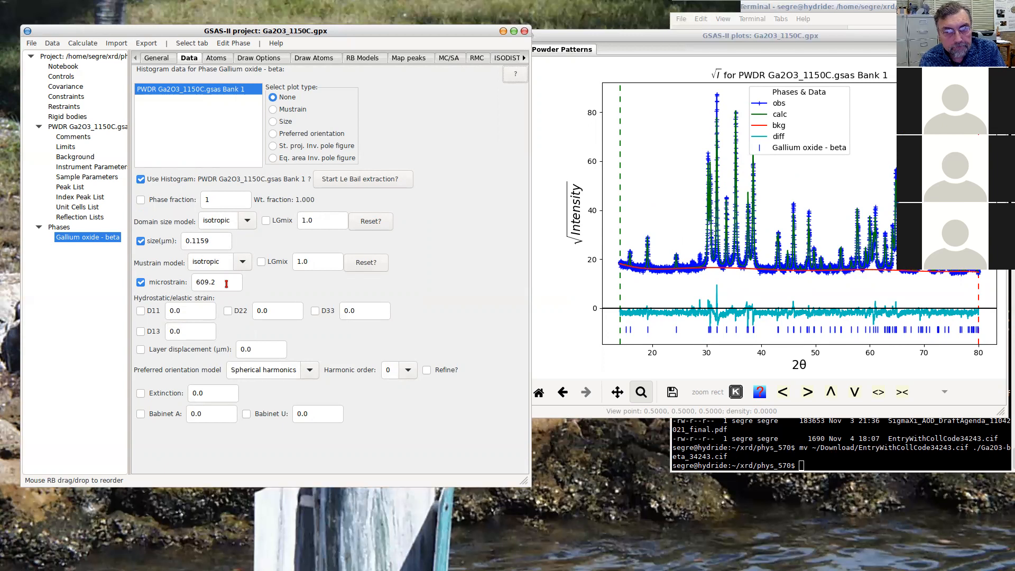
Switch the domain size model to uniaxial along 0 0 1 and free the axial size for refinement
click(248, 222)
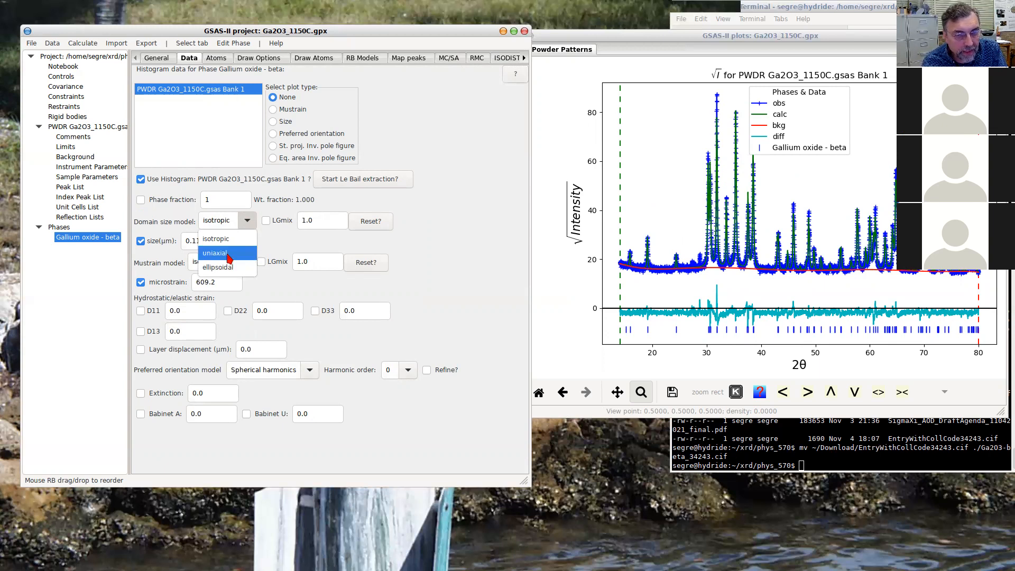
click(458, 241)
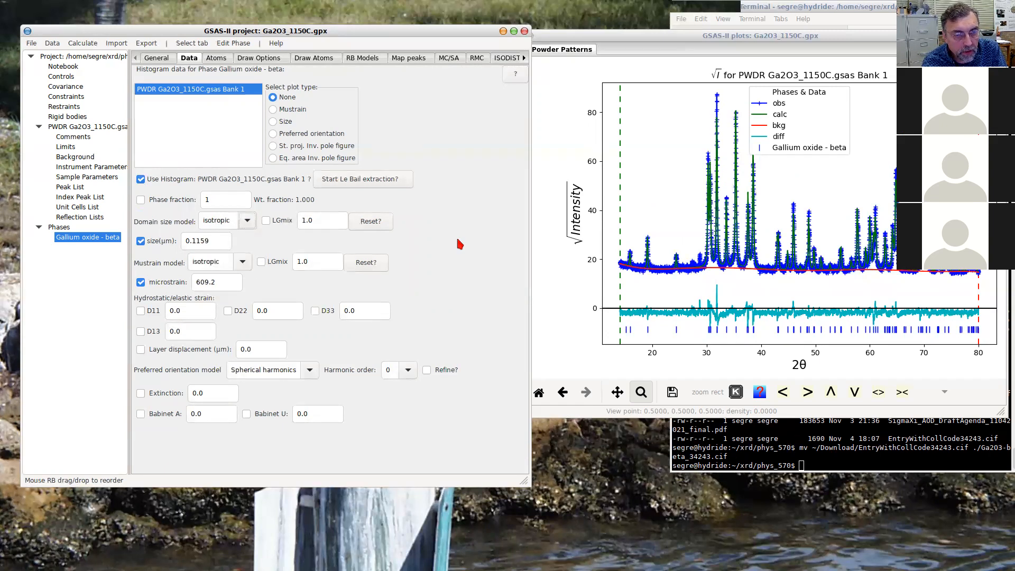
click(247, 221)
click(219, 255)
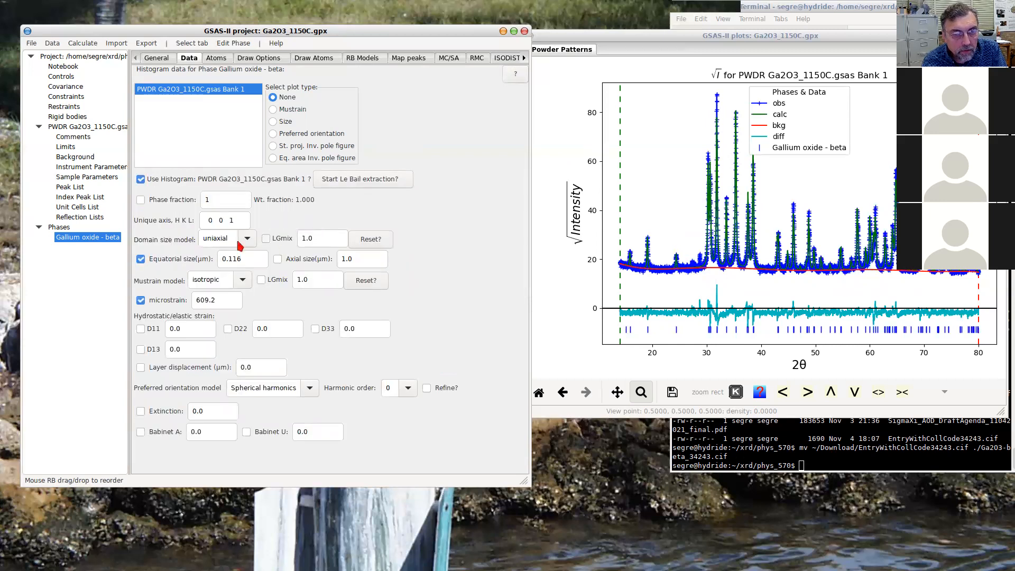
click(237, 220)
drag(235, 220, 198, 220)
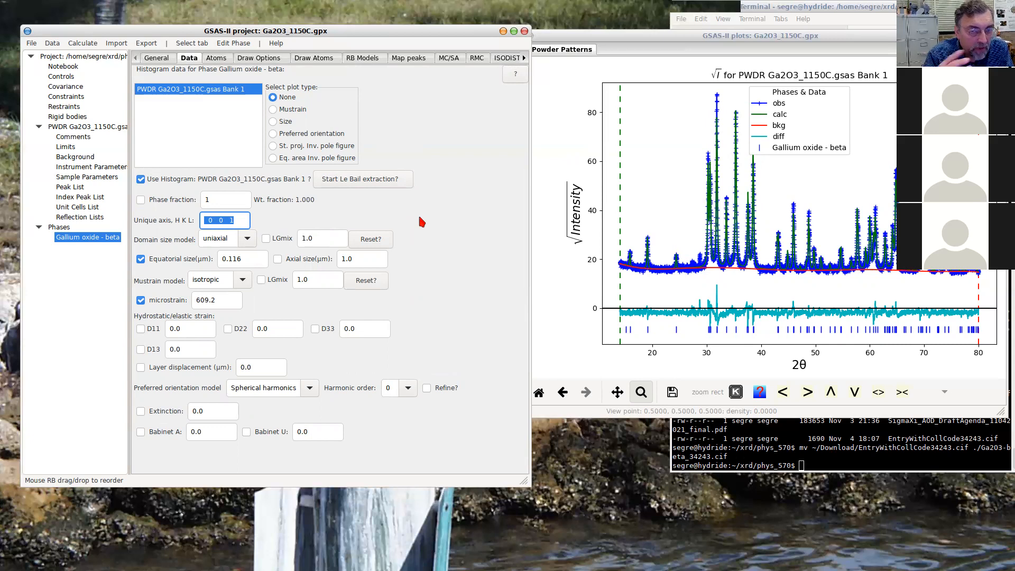
click(279, 258)
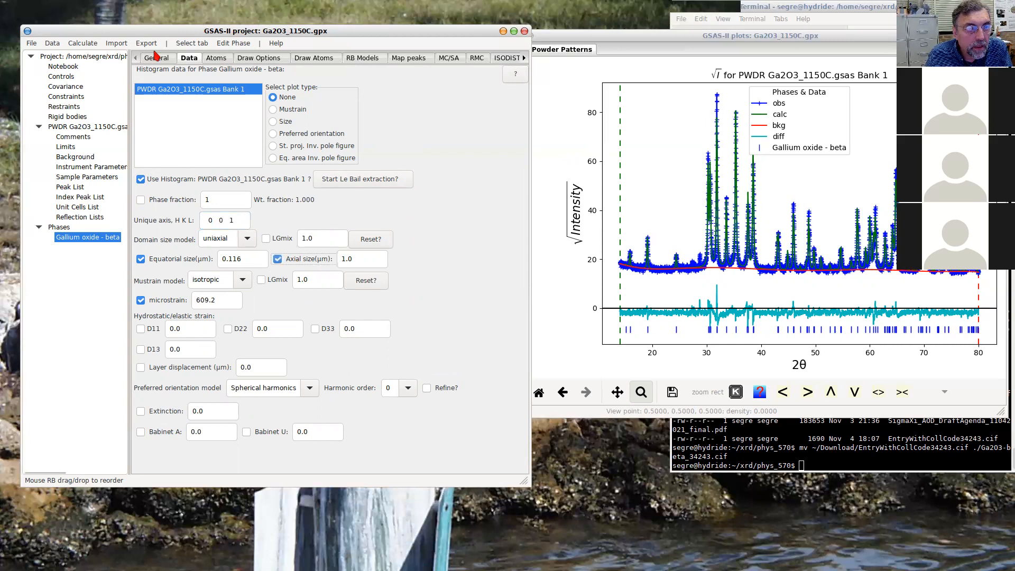
Try to run the refinement with the equatorial and axial domain sizes freed, then abort the run
click(83, 46)
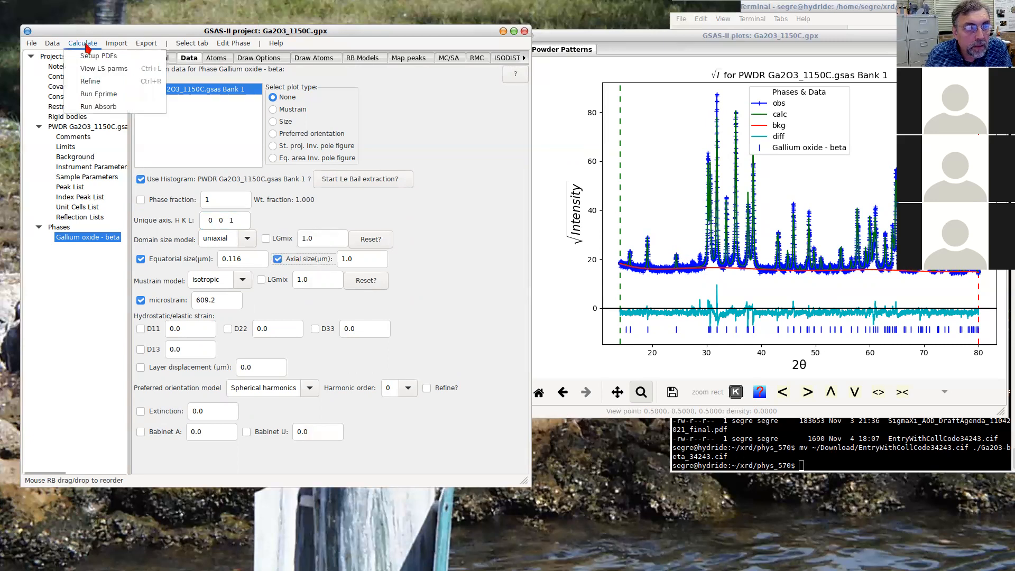
click(91, 83)
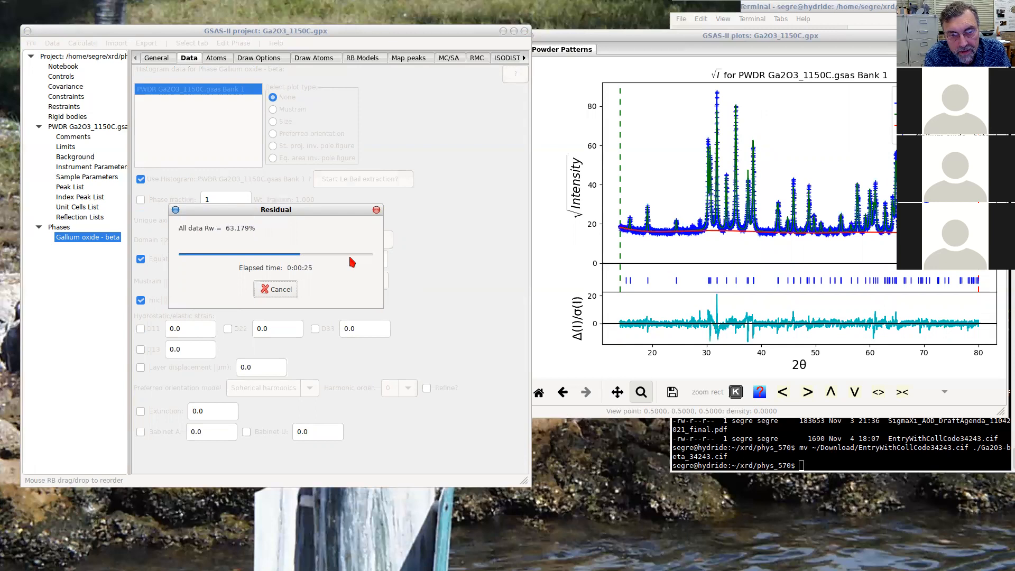
click(275, 289)
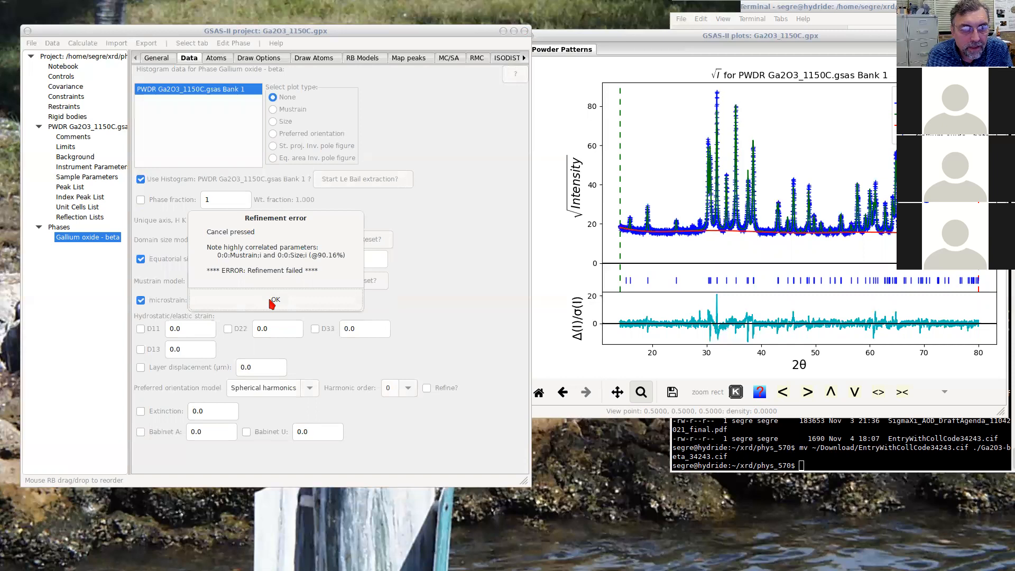
click(269, 299)
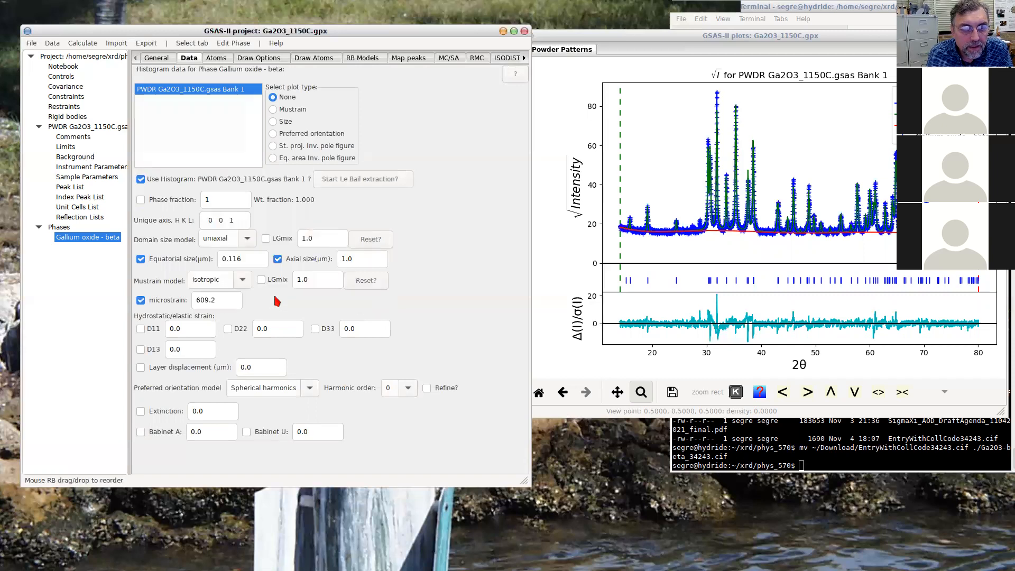
Stop refining the axial domain size and set the domain size model back to isotropic
click(278, 259)
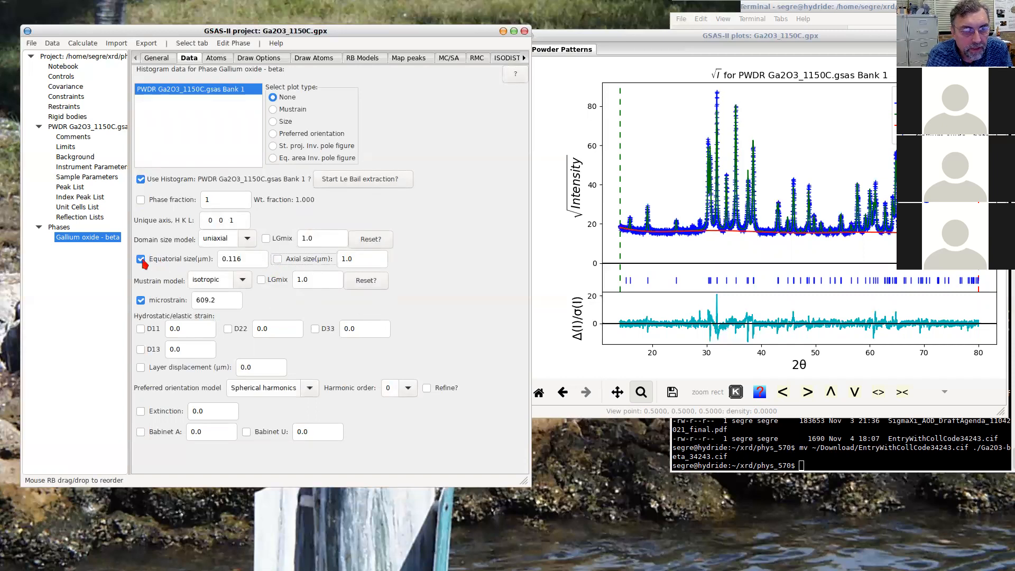
click(248, 240)
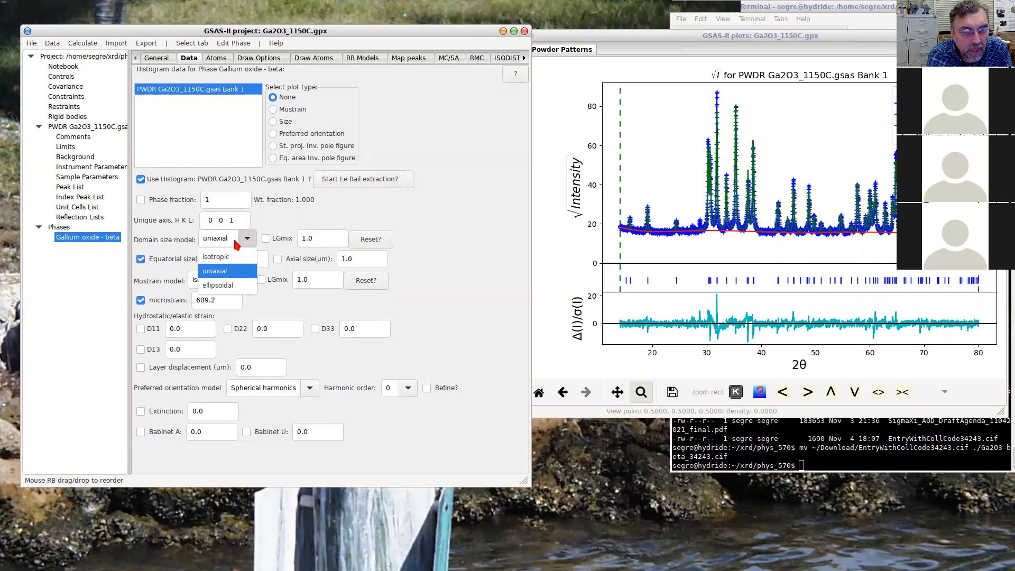
click(227, 256)
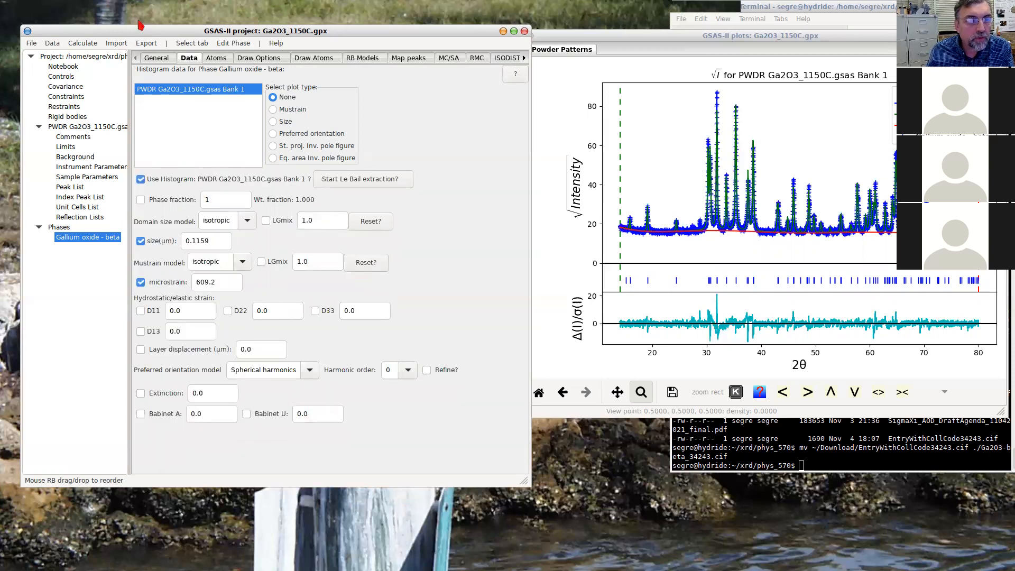
Run the refinement with isotropic domain size and microstrain freed and load its result
click(83, 43)
click(89, 86)
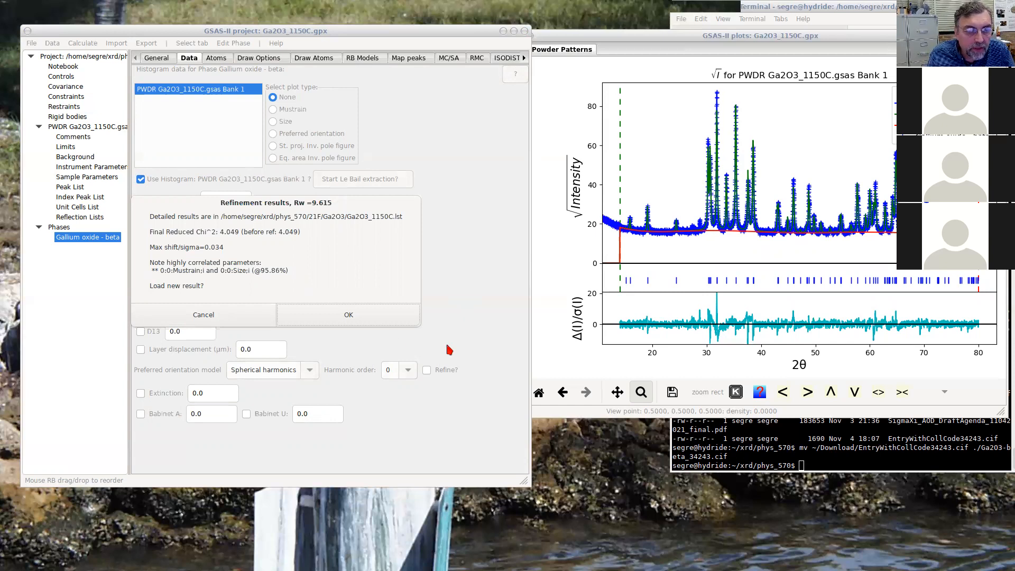
click(334, 313)
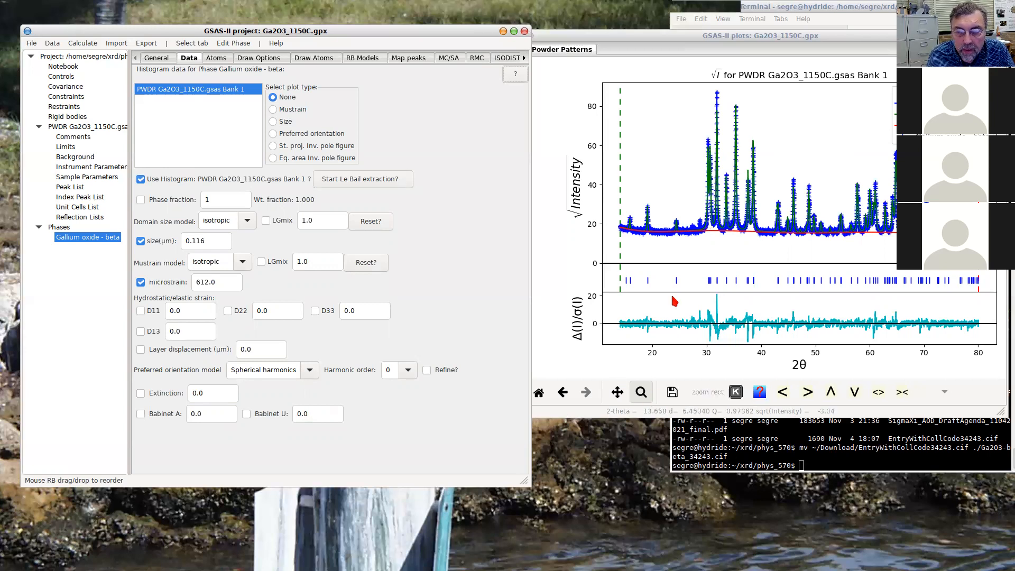
Examine the fit between about 24 and 40 degrees 2θ in the powder pattern, and restore the full plot range
drag(673, 205, 762, 243)
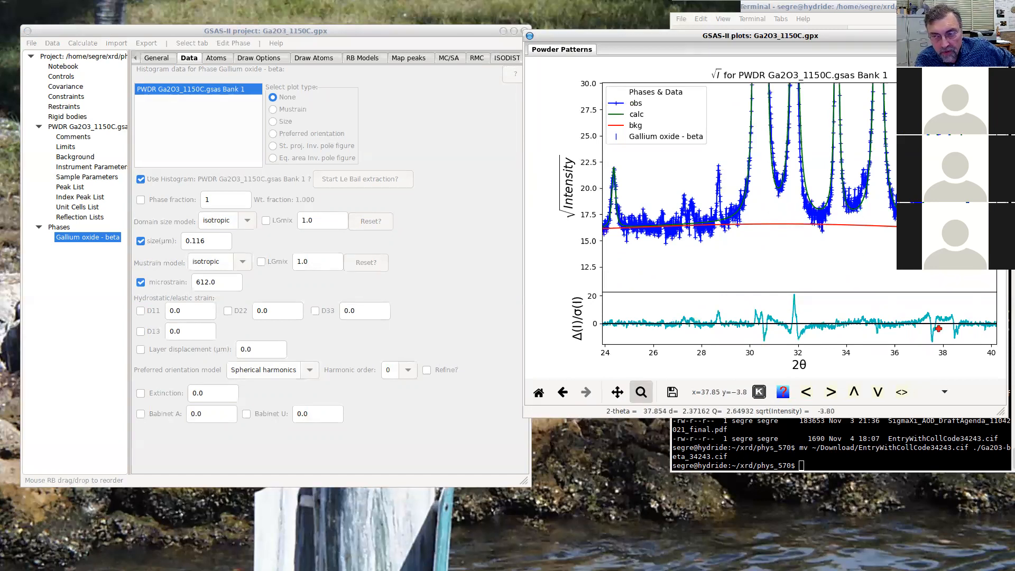
click(540, 394)
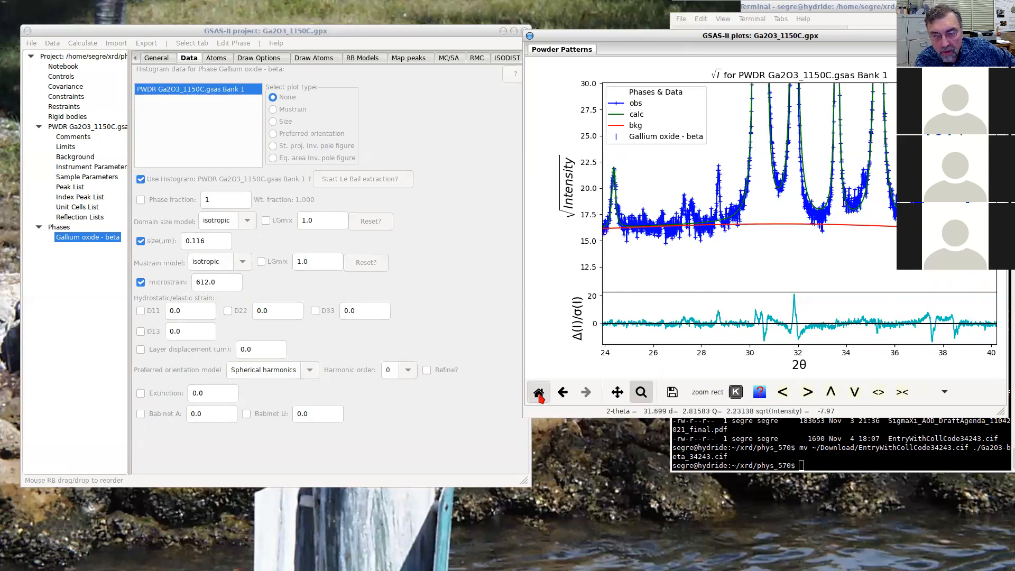
Show the residuals of the PWDR Ga2O3_1150C histogram and switch its plot from square-root to linear intensity
click(88, 131)
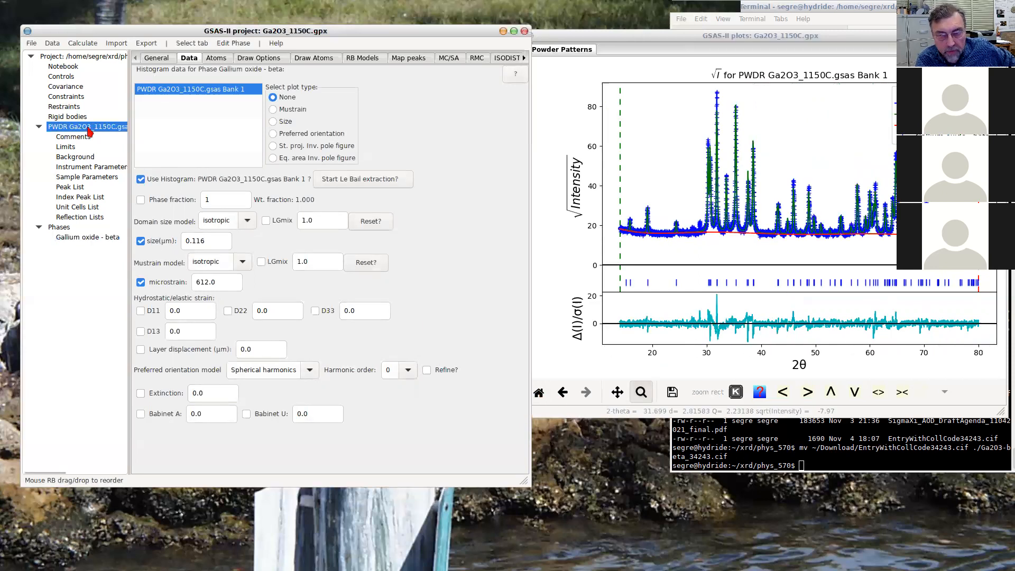
click(538, 397)
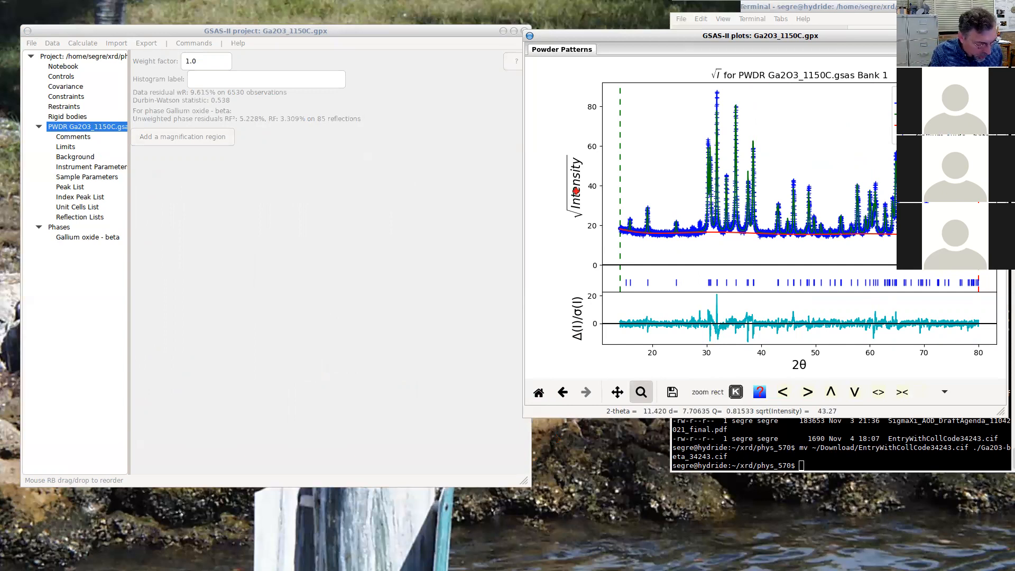
key(s)
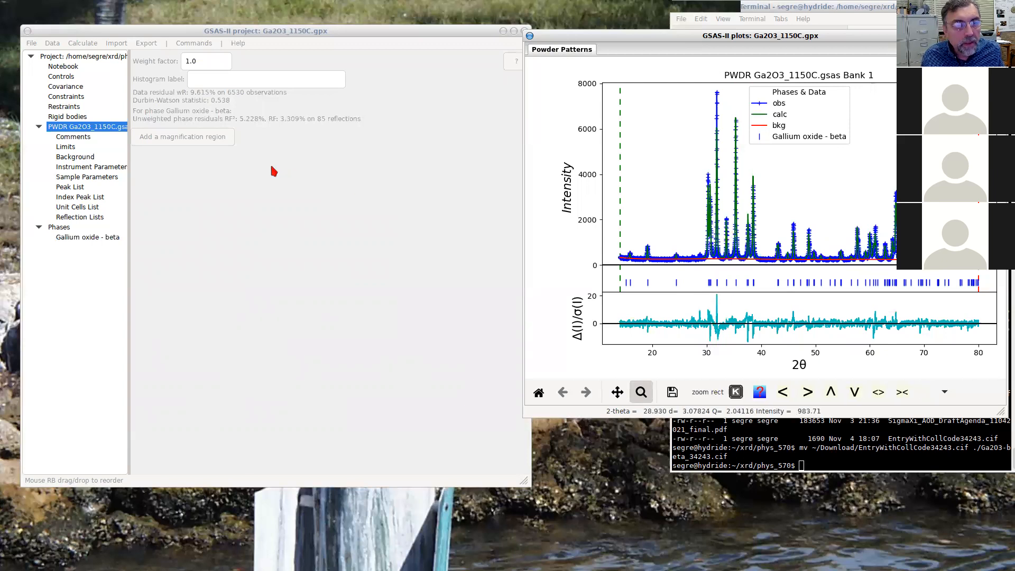
Return to the histogram data of the Gallium oxide - beta phase and save the project
click(88, 238)
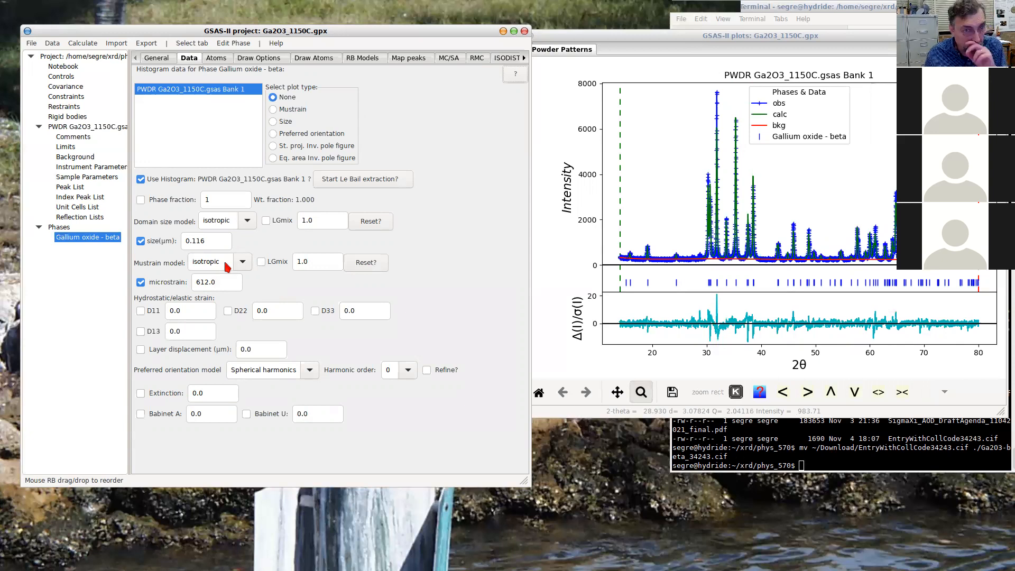
click(31, 44)
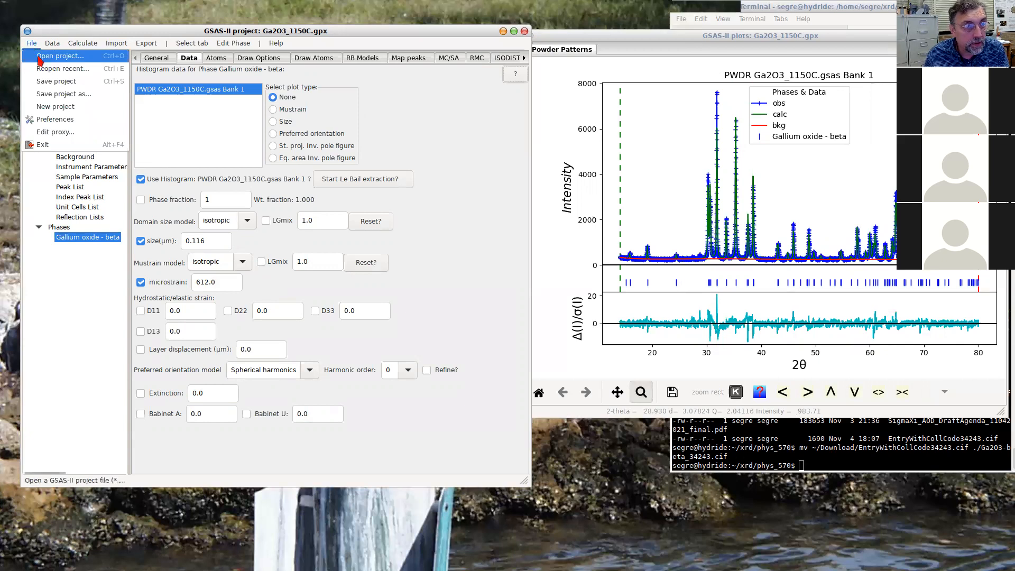
click(46, 83)
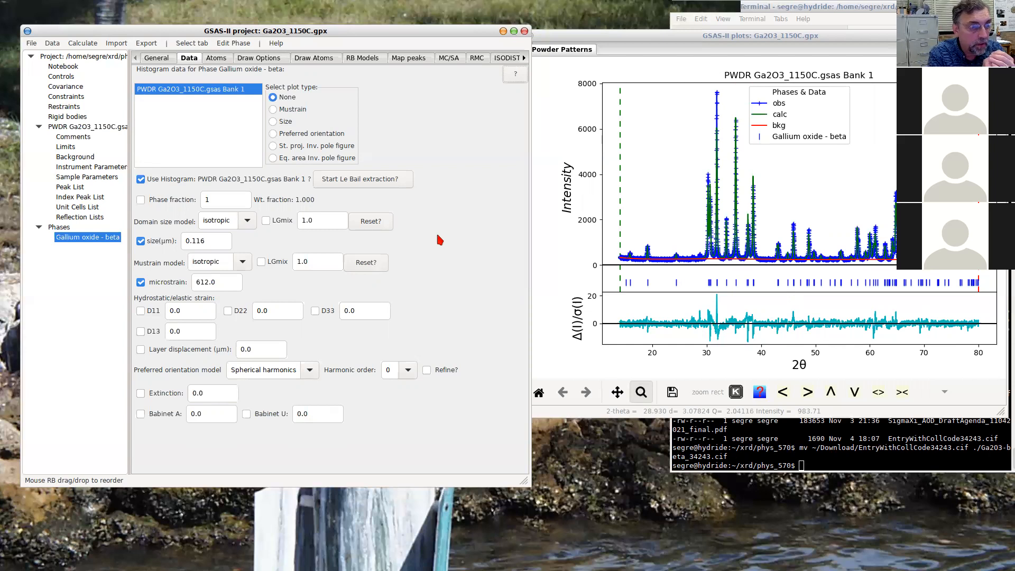
click(576, 7)
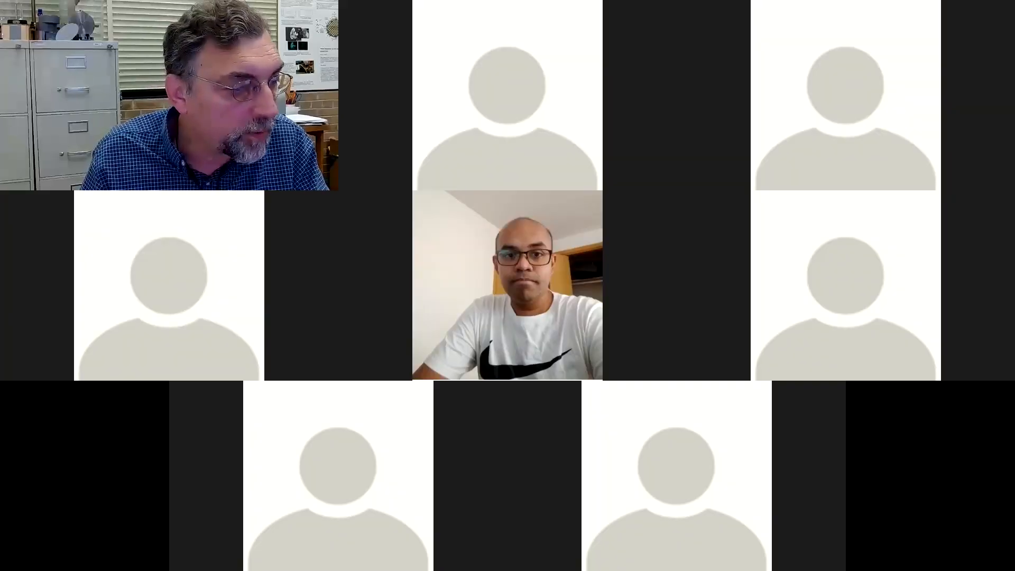